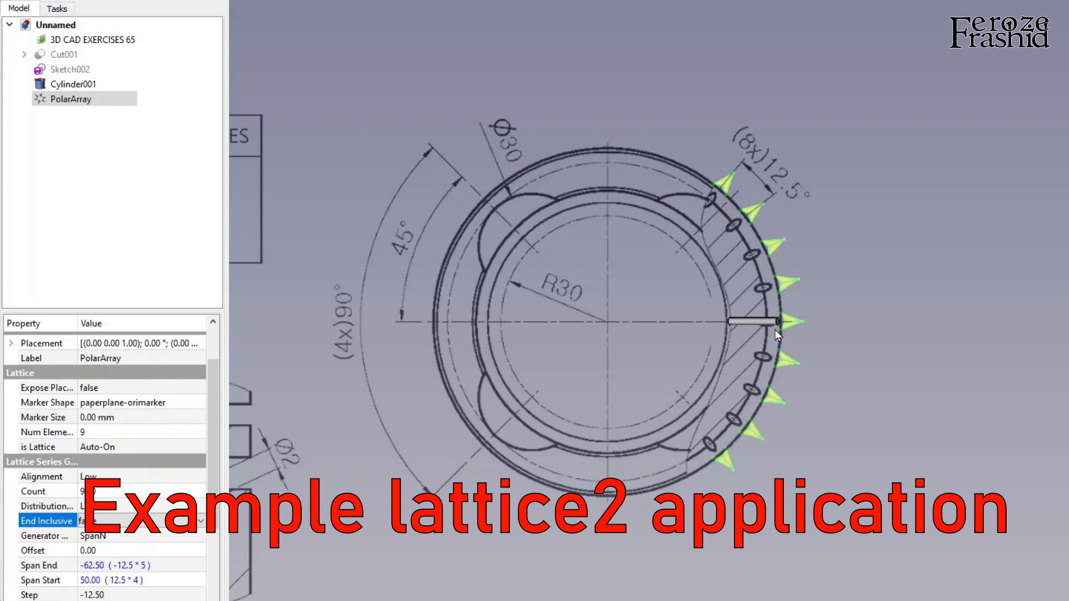
Populate the PolarArray placements with copies of the Cylinder001 solid.
click(90, 85)
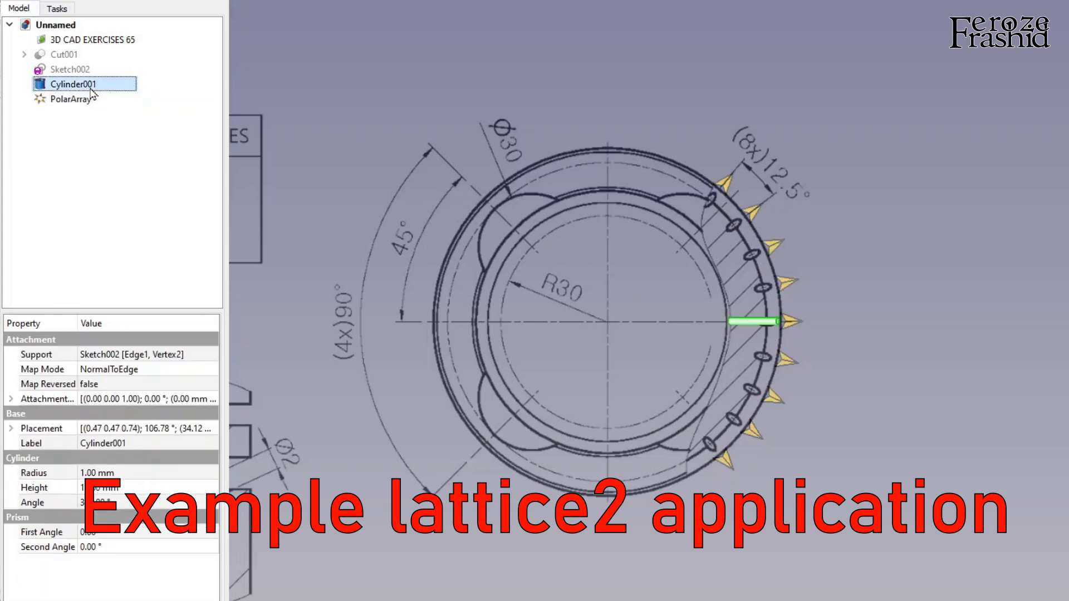
ctrl+click(71, 99)
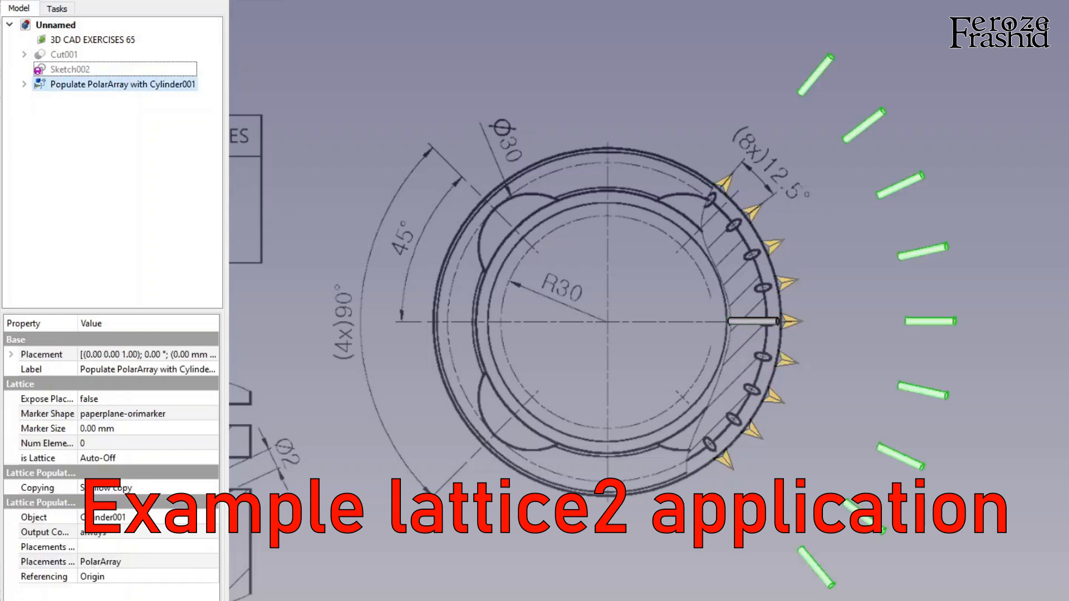
scroll(990, 156, down, 2)
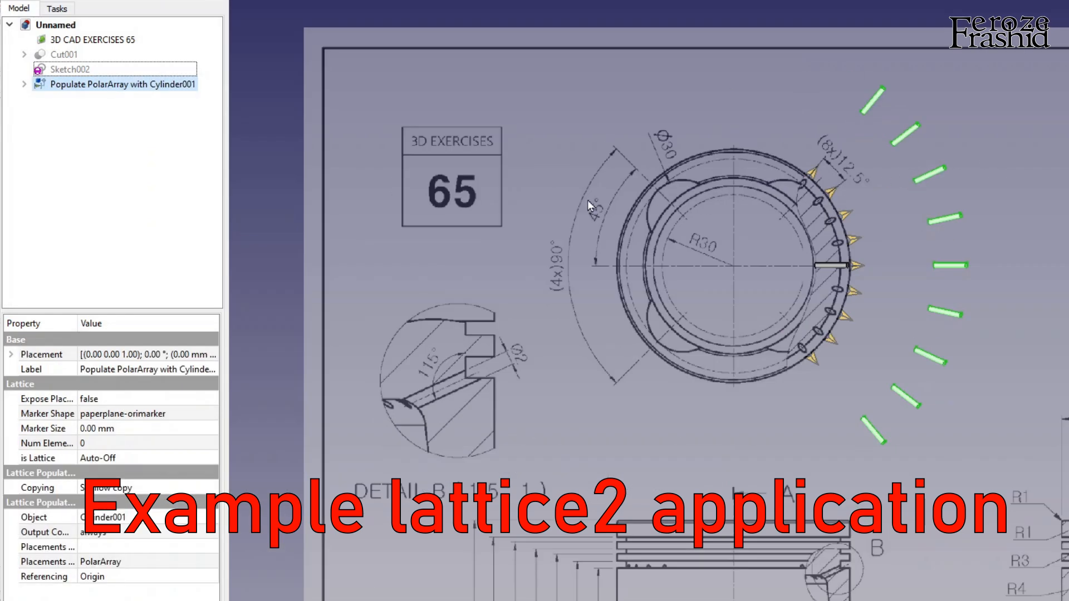
Set the radius of the PolarArray inside the populated cylinder array to 0 mm.
click(41, 207)
click(24, 85)
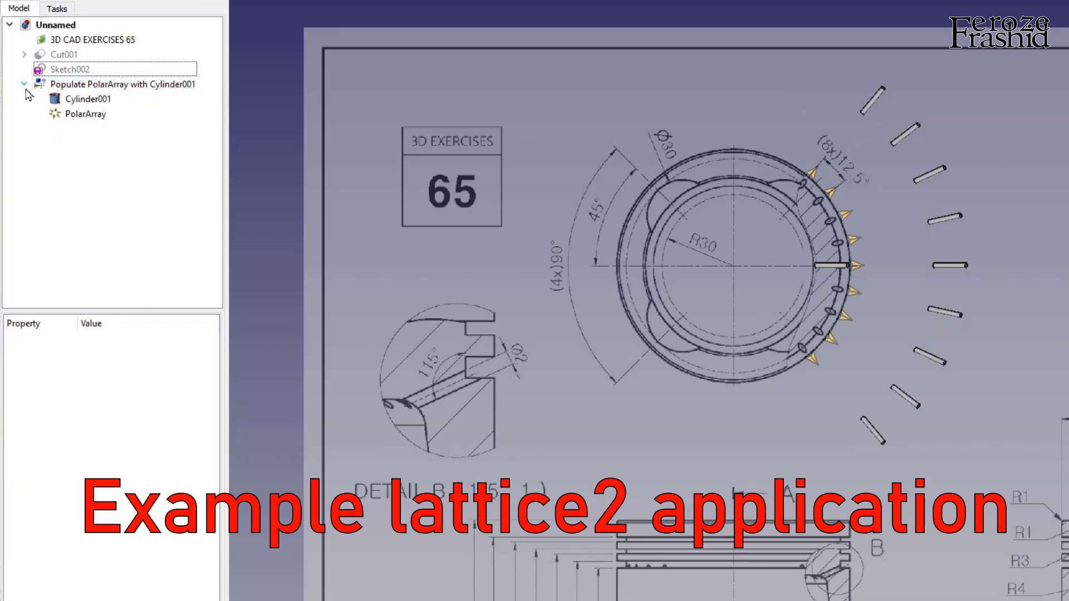
click(72, 114)
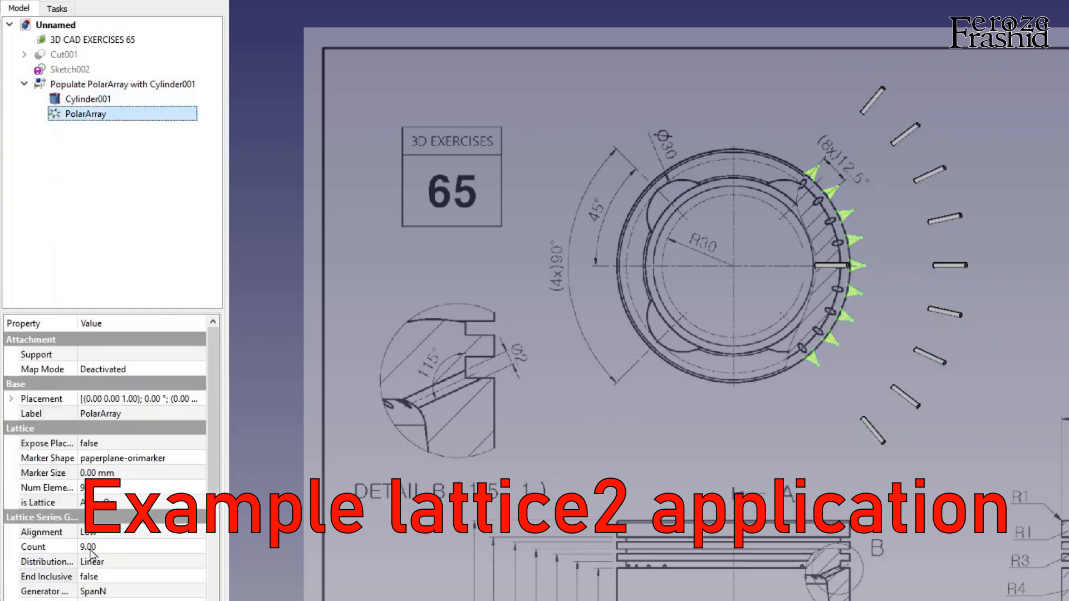
scroll(101, 518, down, 4)
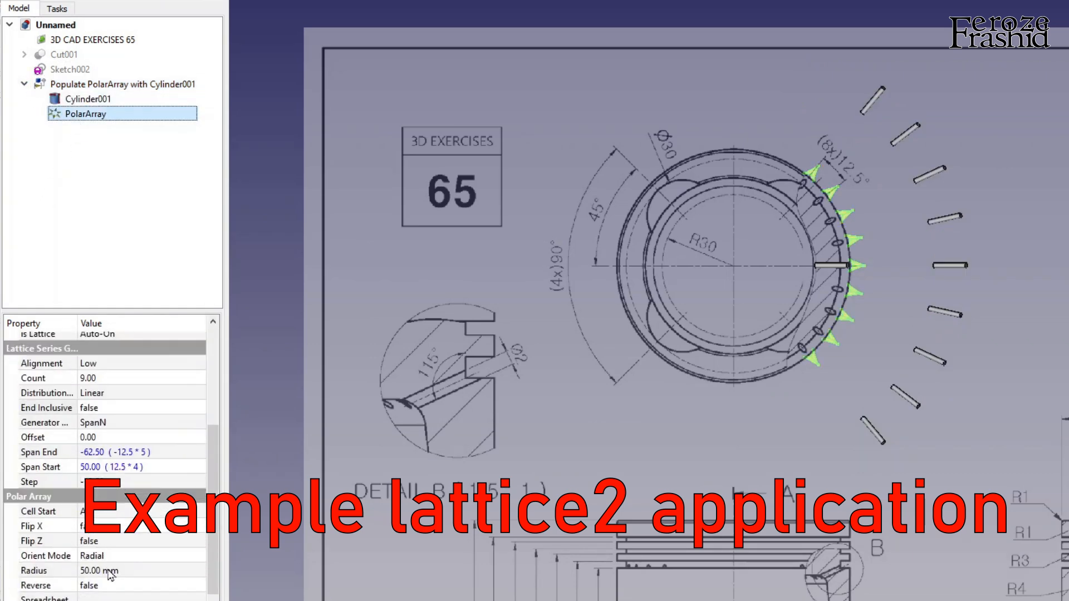
click(101, 569)
text(0)
key(Return)
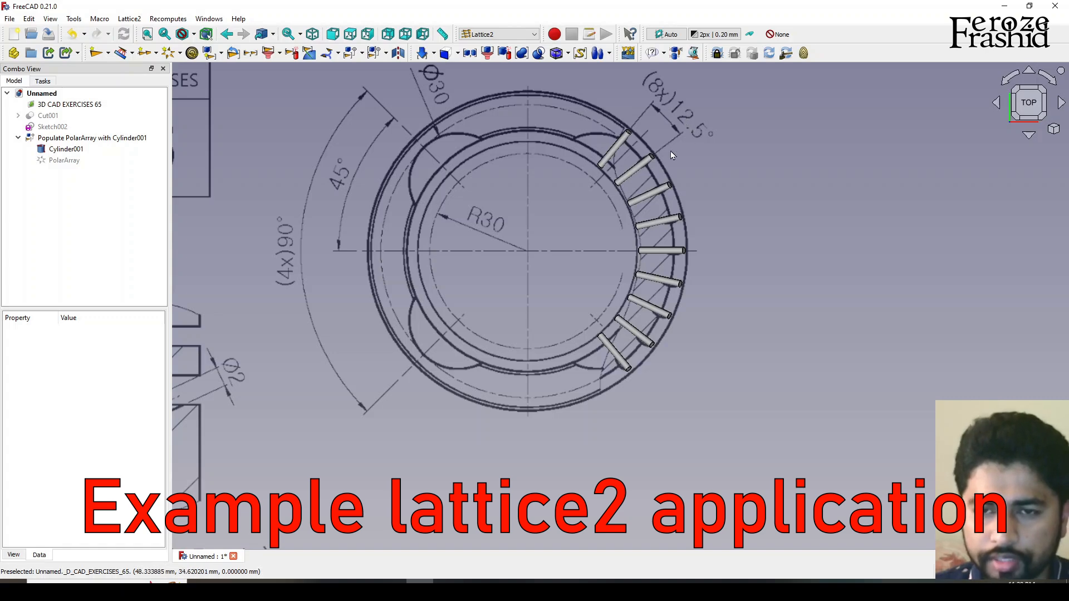
mouse_move(630, 304)
middle_down()
mouse_move(601, 301)
mouse_move(606, 166)
mouse_move(625, 203)
mouse_move(611, 212)
middle_up()
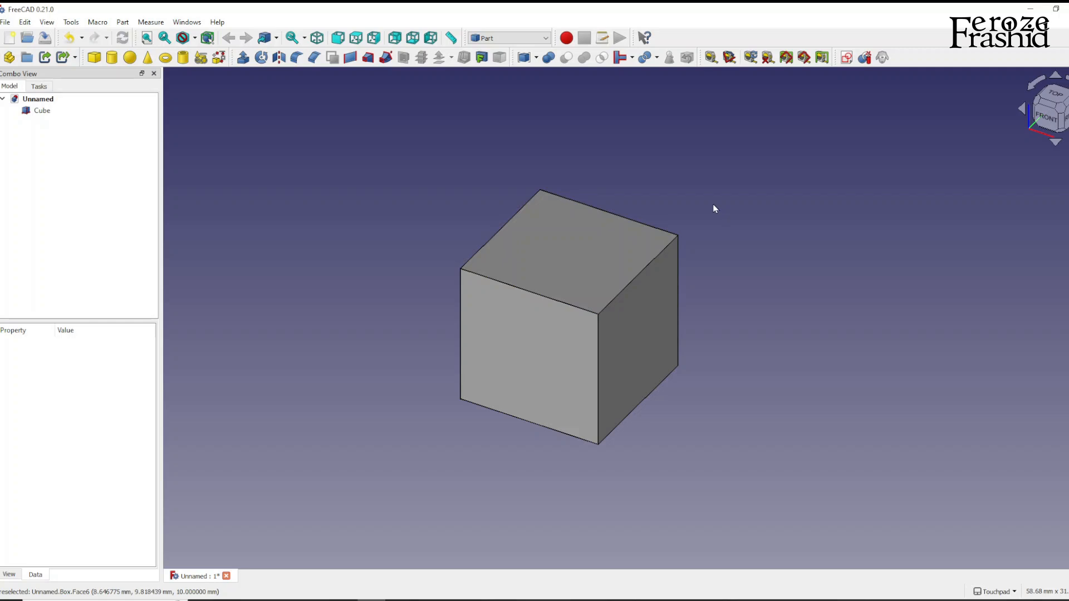
Search the Addon Manager for "lattice" and view the Lattice2 Workbench details.
click(545, 37)
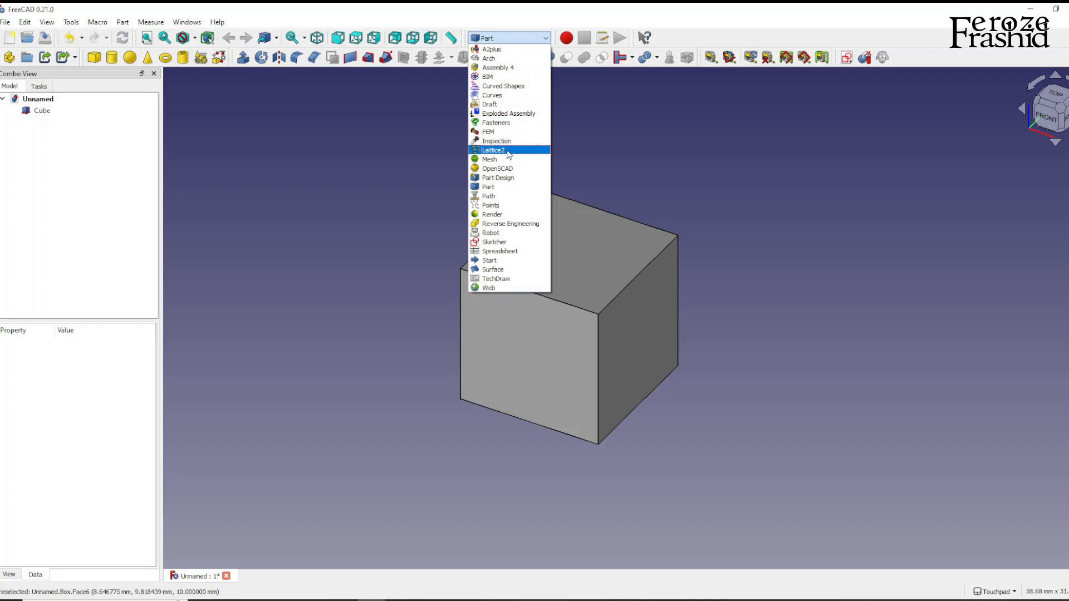
click(71, 22)
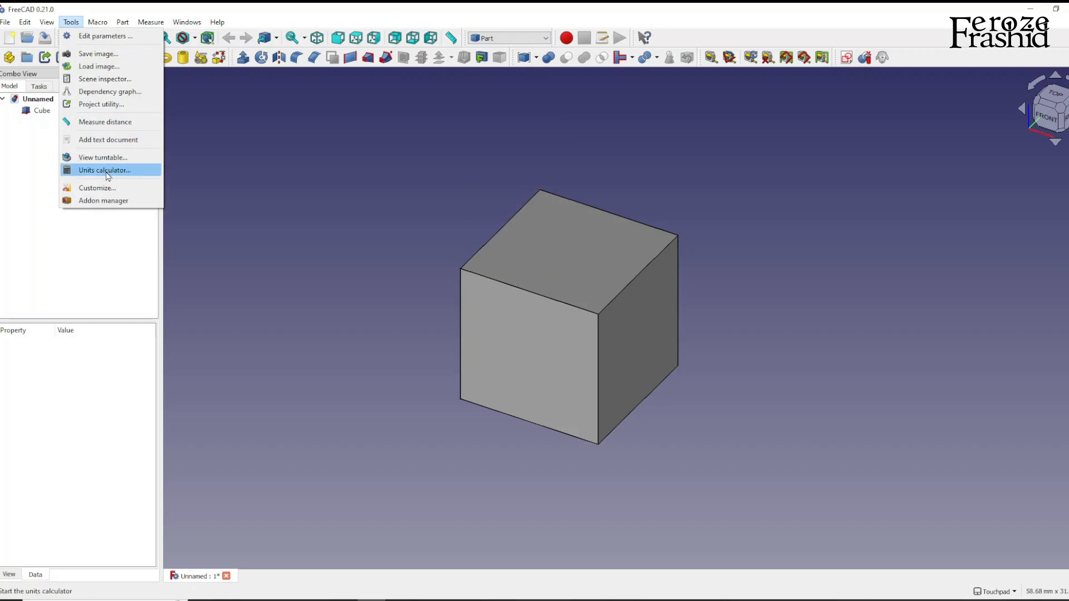
click(100, 201)
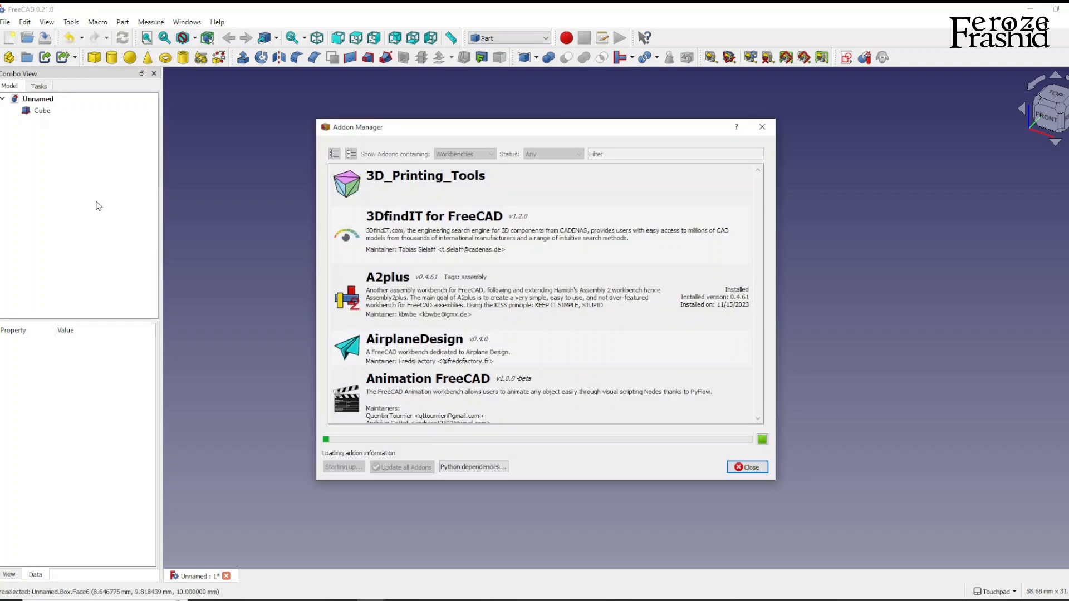
click(612, 159)
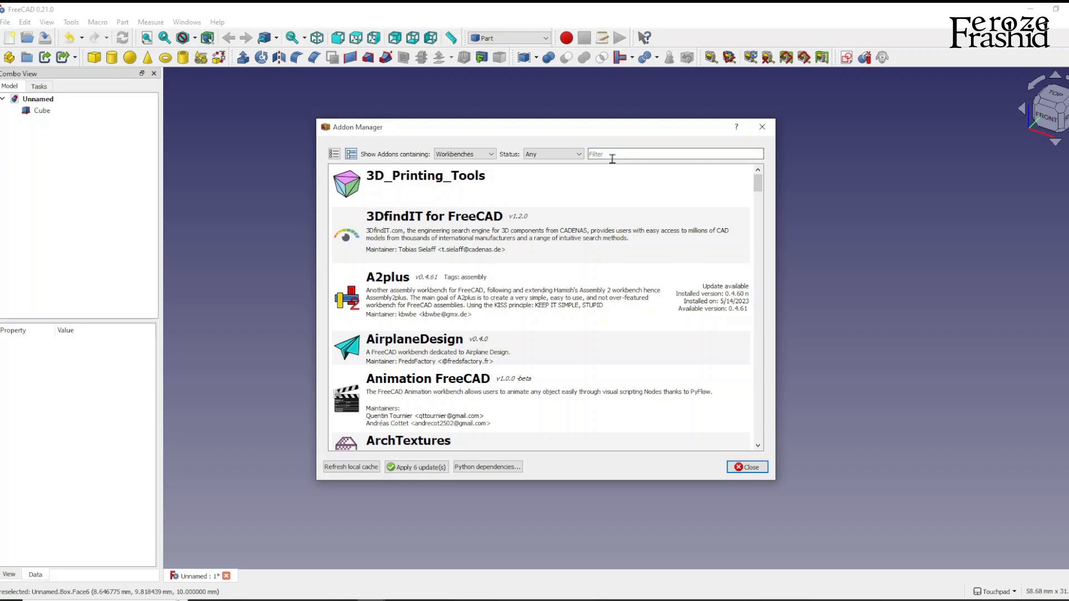
text(lattice)
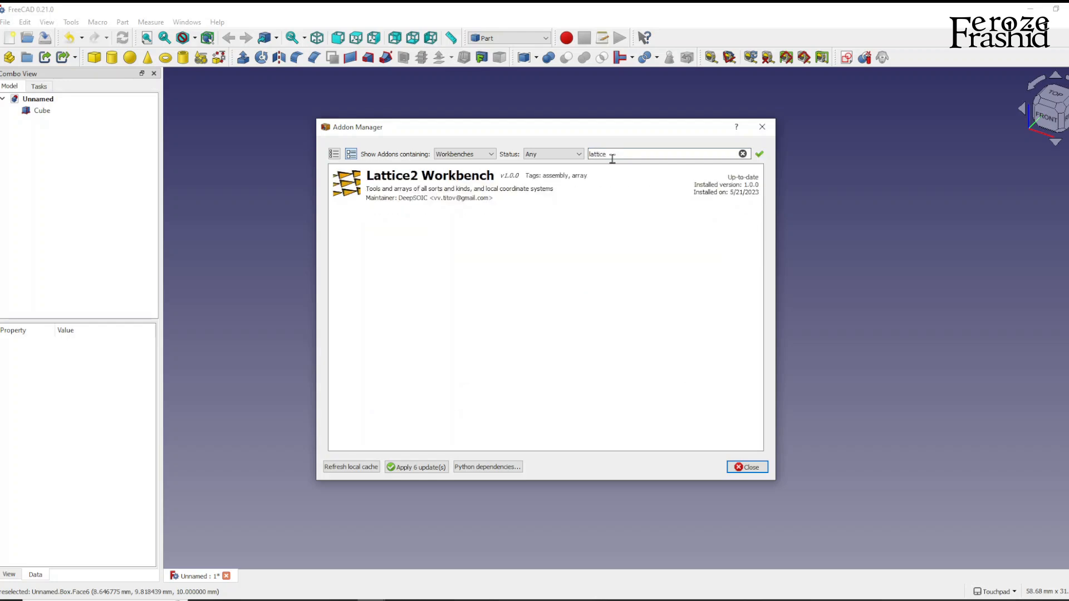
click(467, 188)
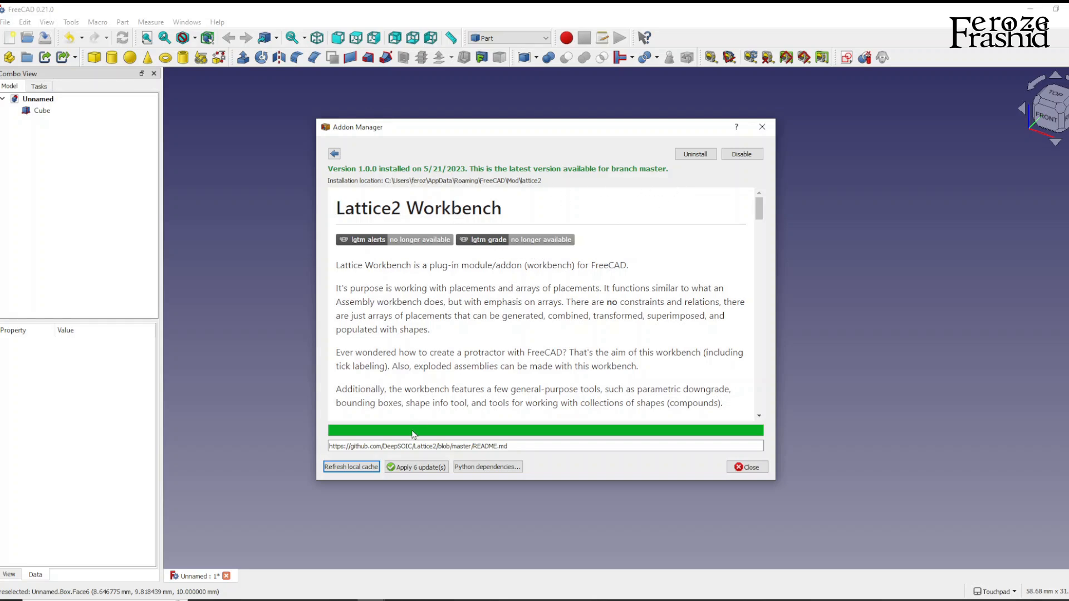
Apply all available addon updates, close the Addon Manager and restart the program.
click(414, 471)
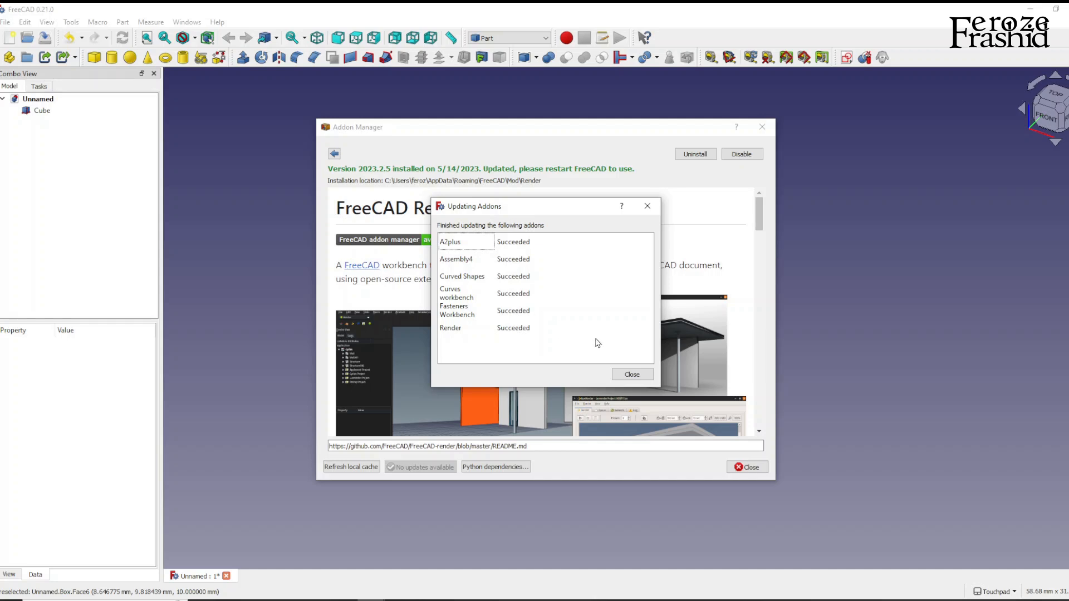
click(632, 375)
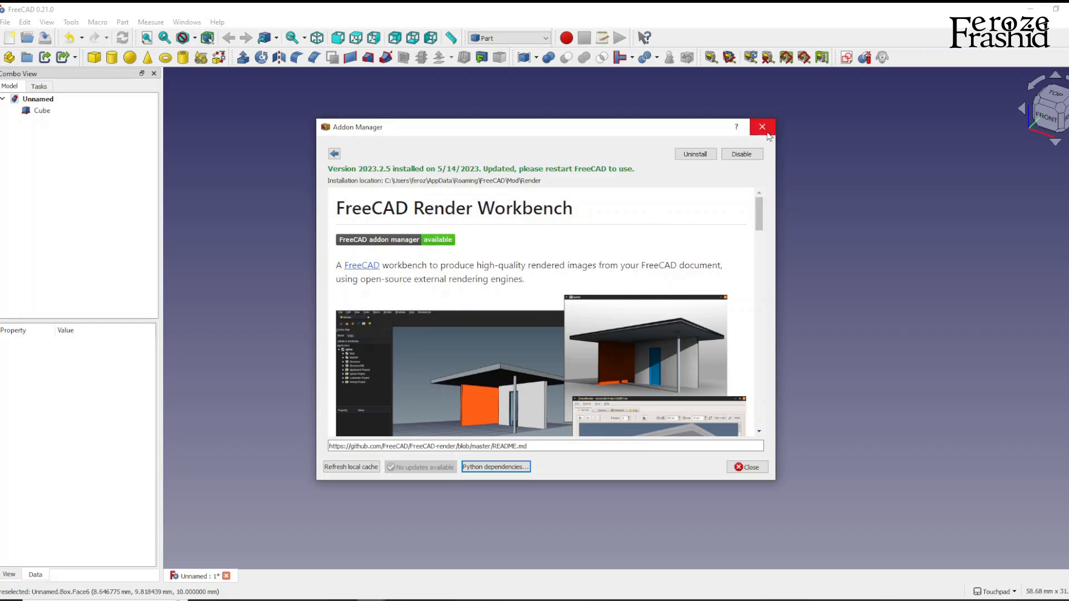
click(745, 467)
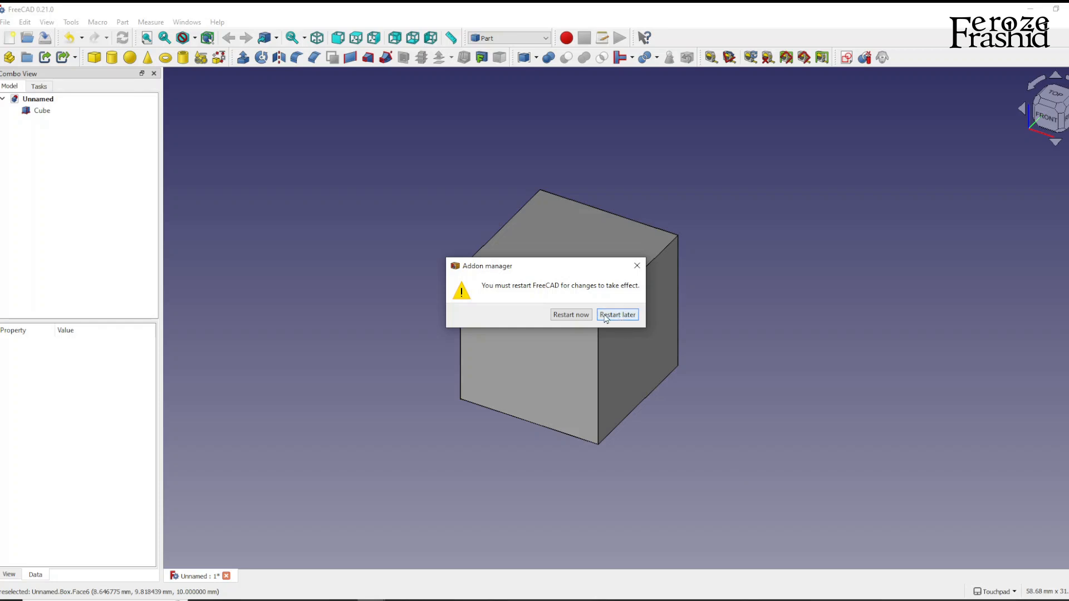
click(582, 317)
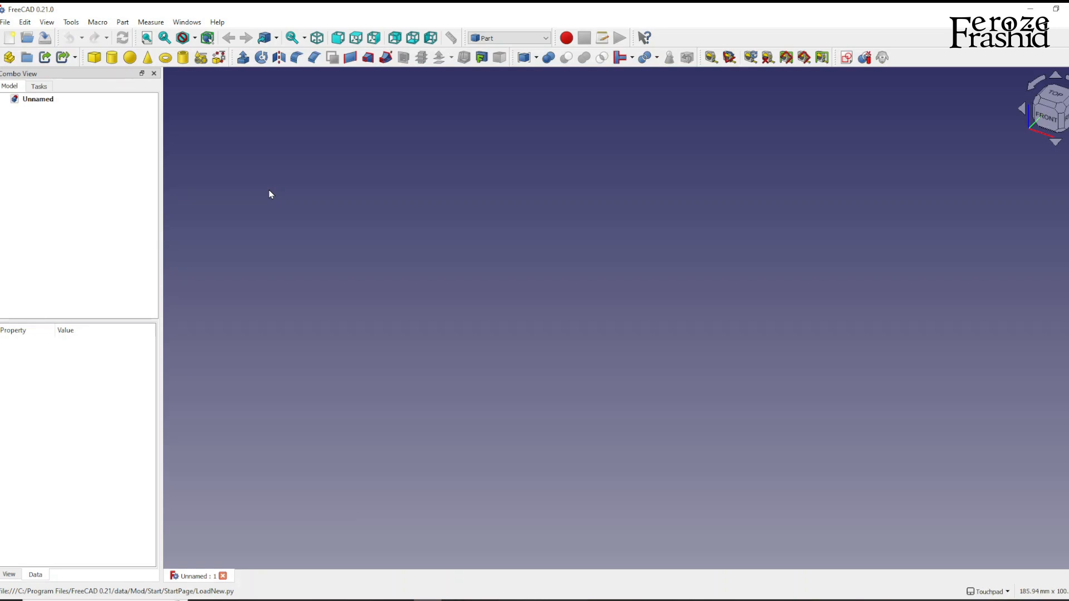
click(508, 39)
click(508, 39)
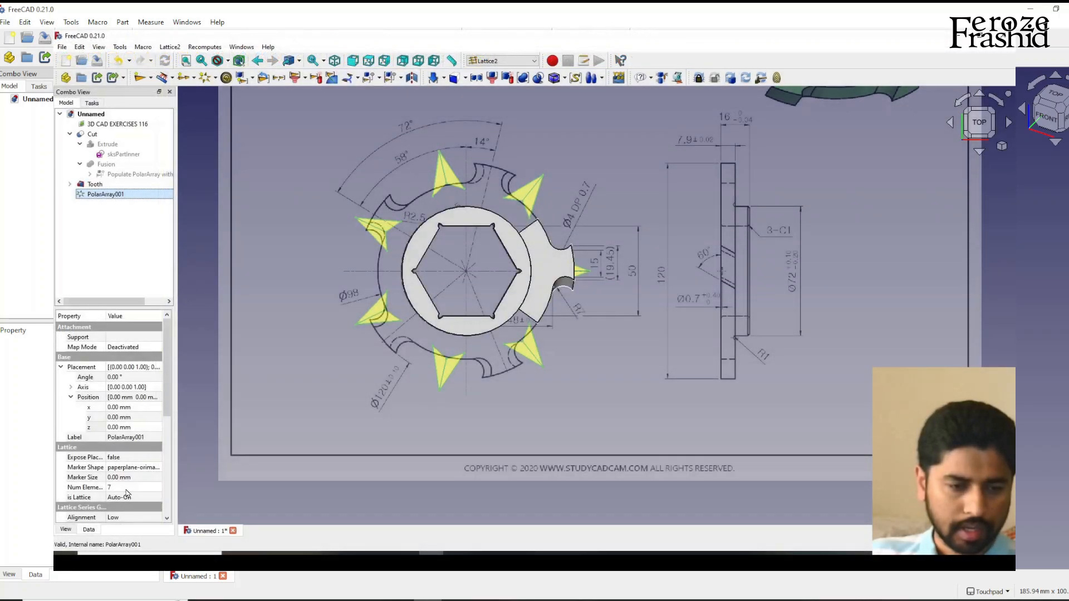
Set the element count of PolarArray001 to 5.
scroll(126, 494, down, 2)
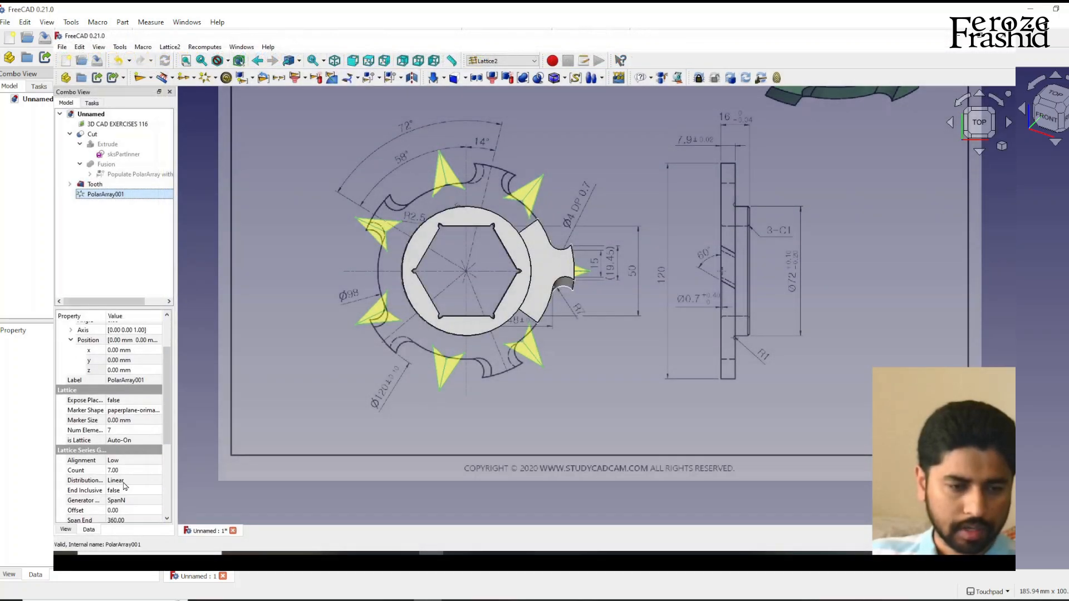
click(122, 469)
text(5)
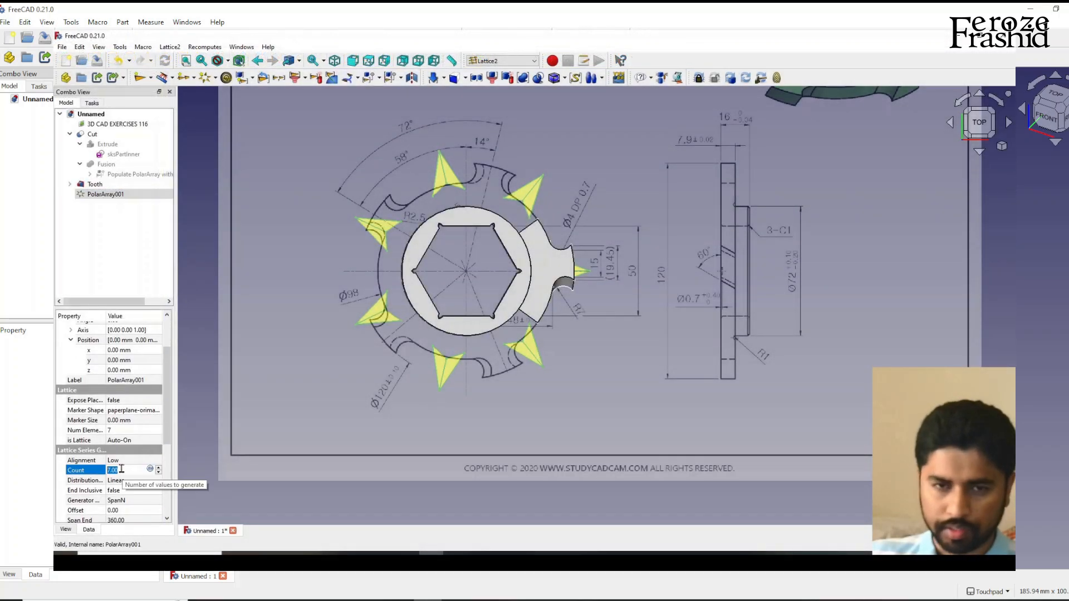
key(Return)
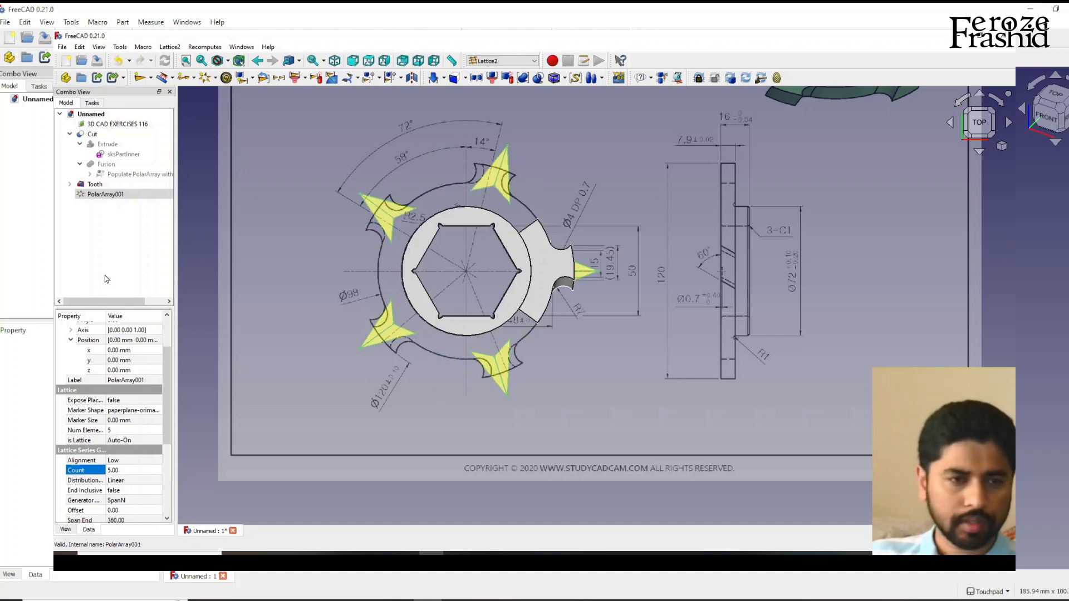
Set the radius of PolarArray001 to 0 mm and add the Tooth object to the selection.
scroll(122, 477, down, 3)
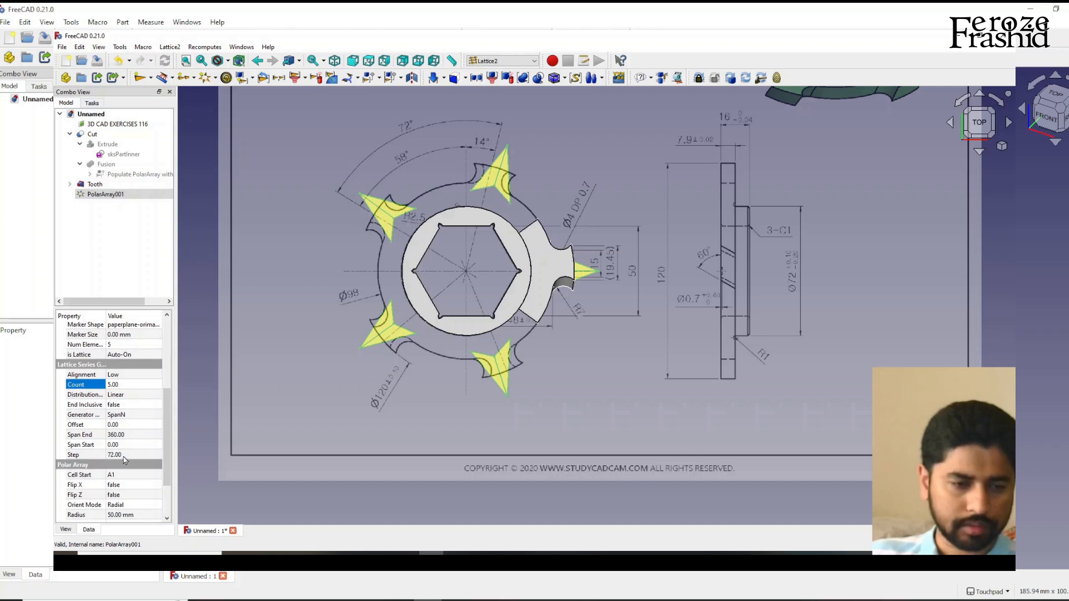
text(0)
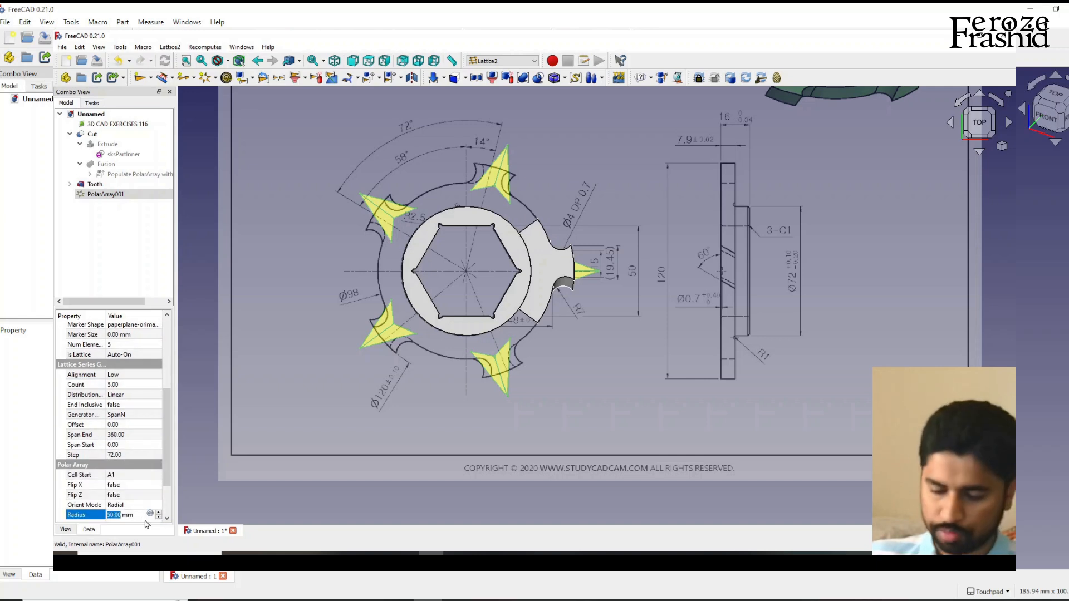
key(Return)
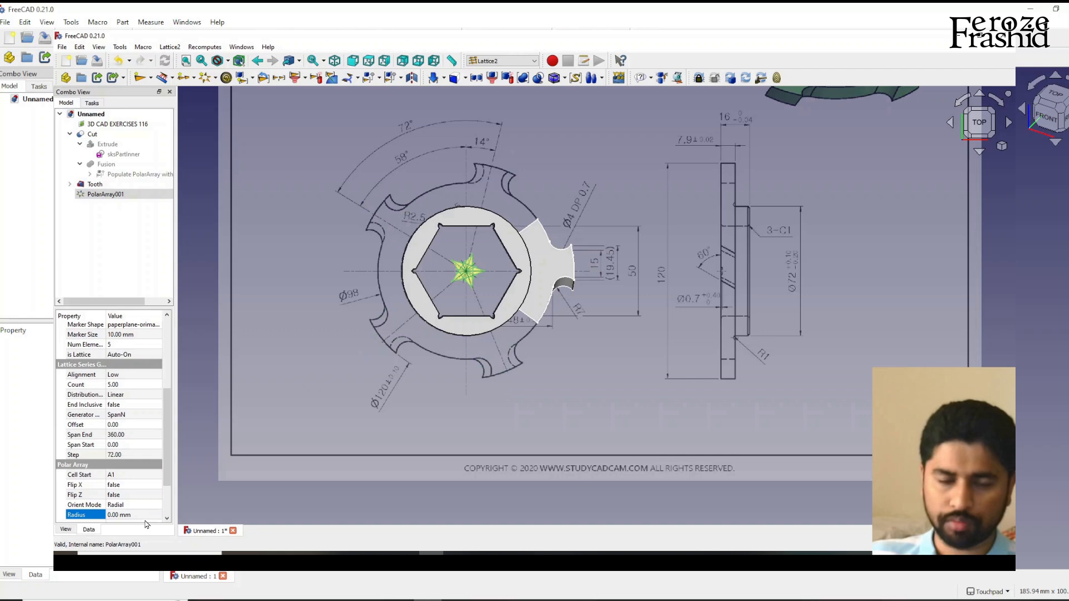
ctrl+click(95, 185)
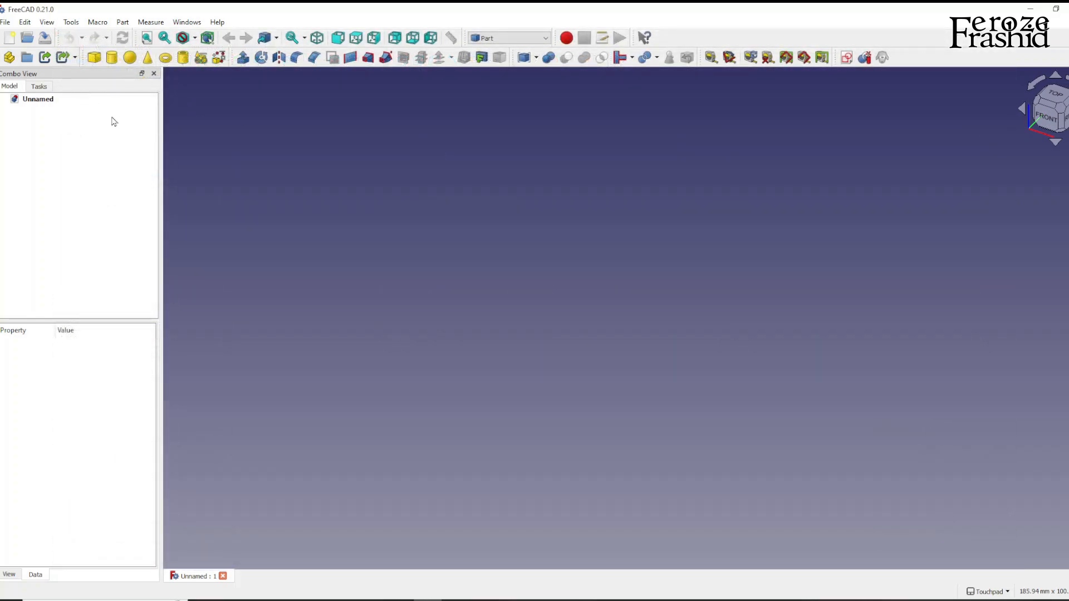
Create a default cube solid in the empty document, staying in the Part workbench.
click(94, 58)
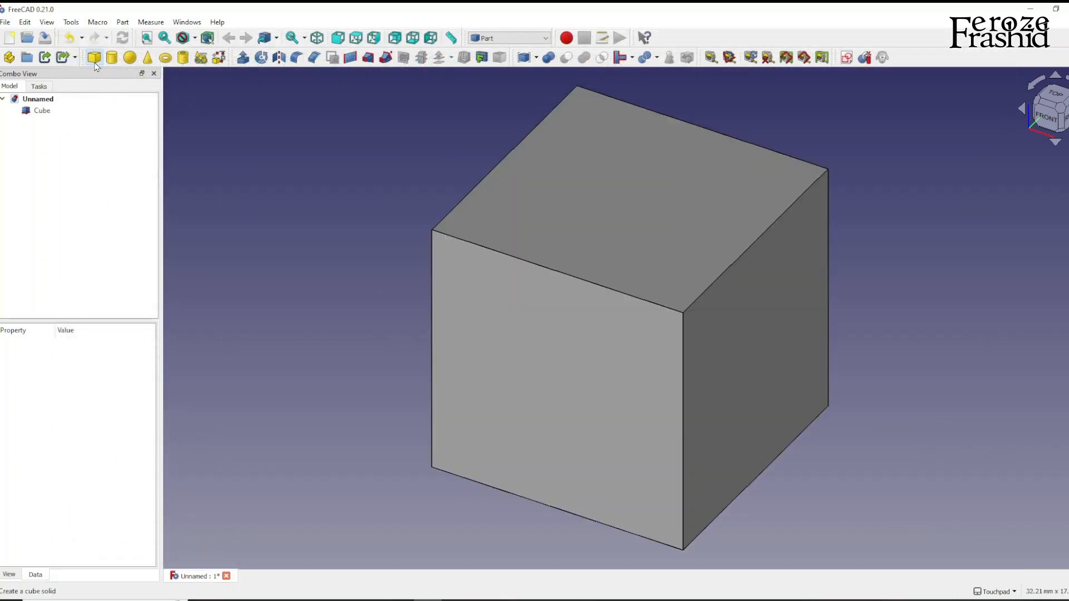
scroll(428, 242, down, 5)
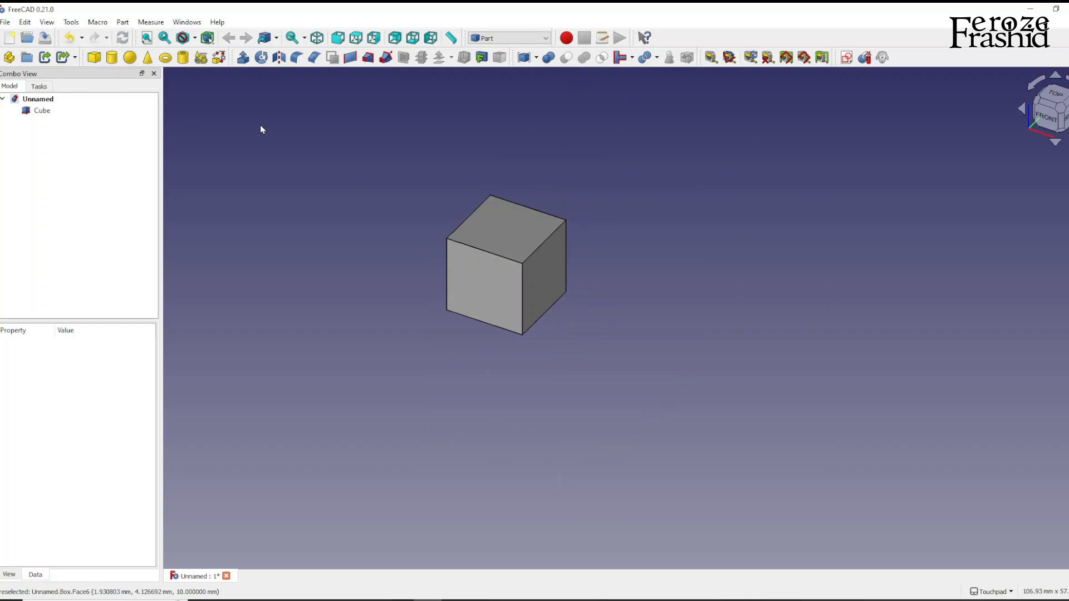
click(508, 37)
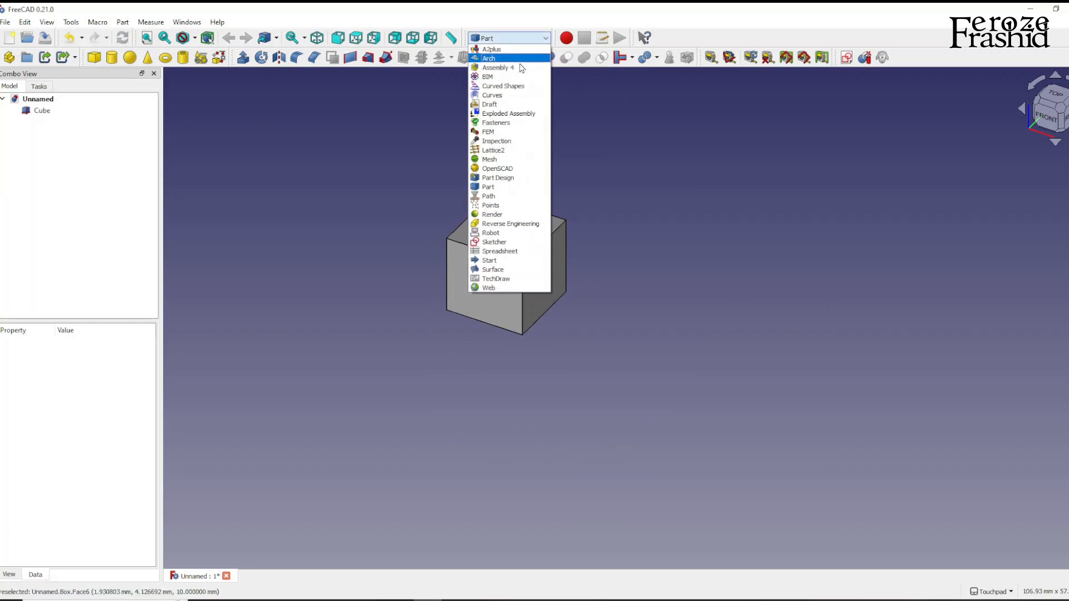
click(511, 188)
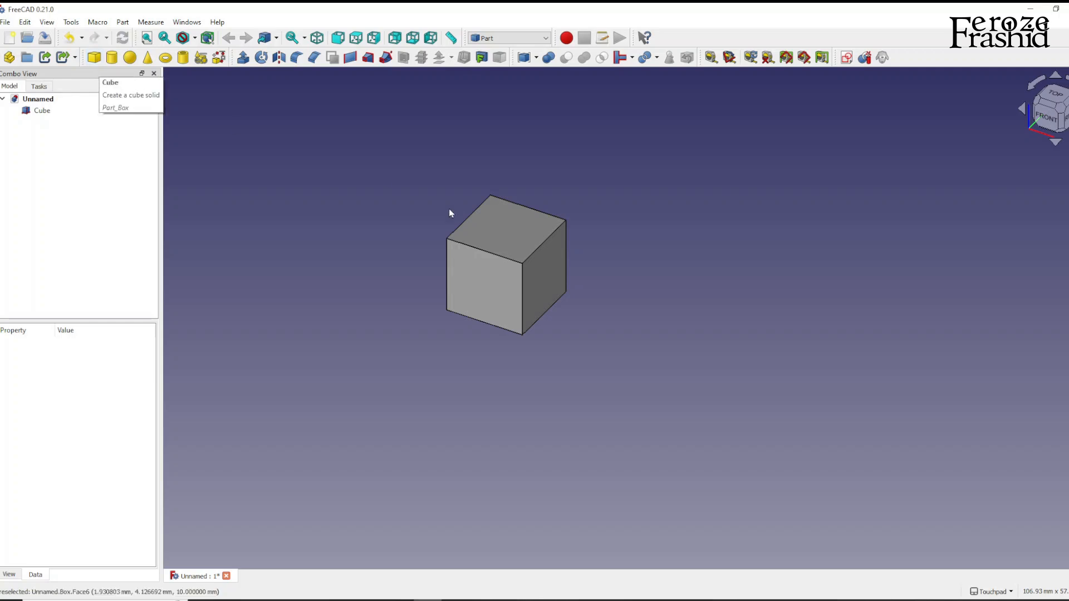
scroll(552, 232, down, 2)
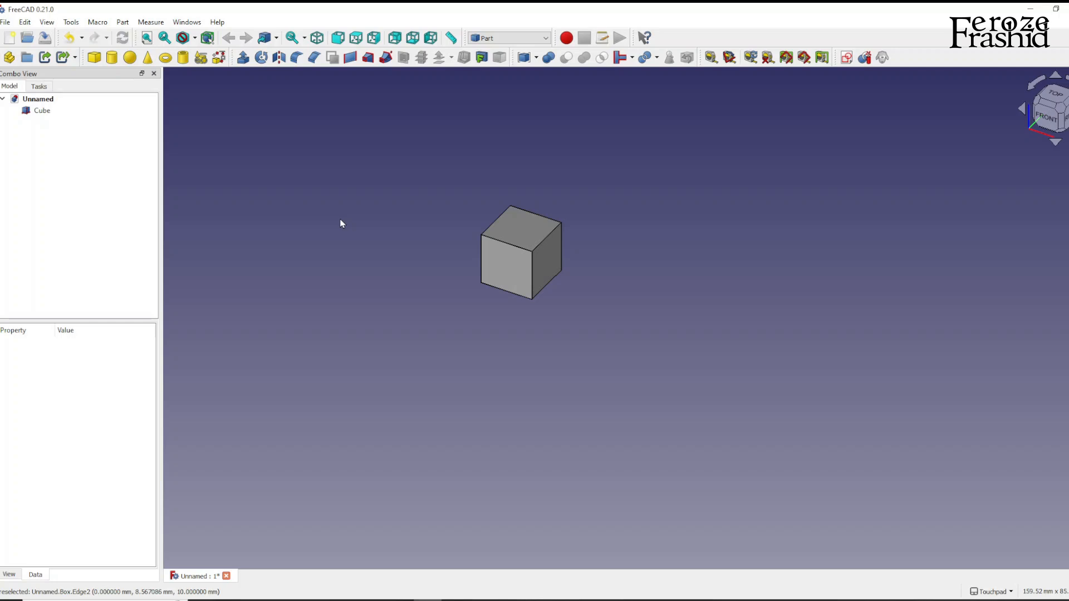
Show the axis cross at the origin and view the cube from a higher angle.
key(a)
key(c)
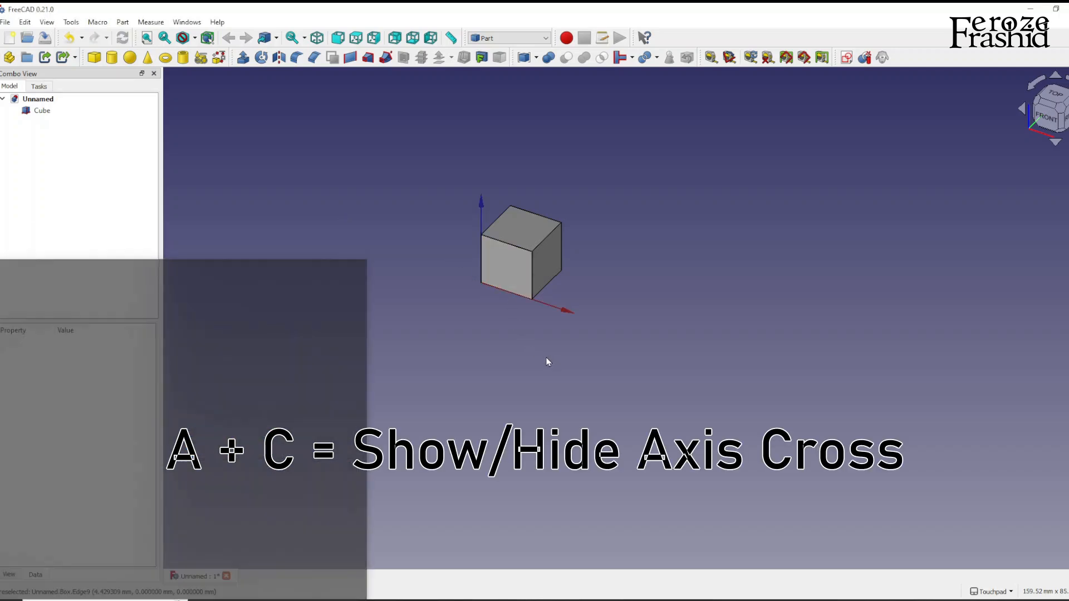
alt+drag(519, 347, 521, 397)
scroll(507, 268, up, 3)
scroll(540, 306, down, 2)
mouse_move(540, 308)
alt+mouse_down()
mouse_move(554, 372)
mouse_move(548, 316)
alt+mouse_up()
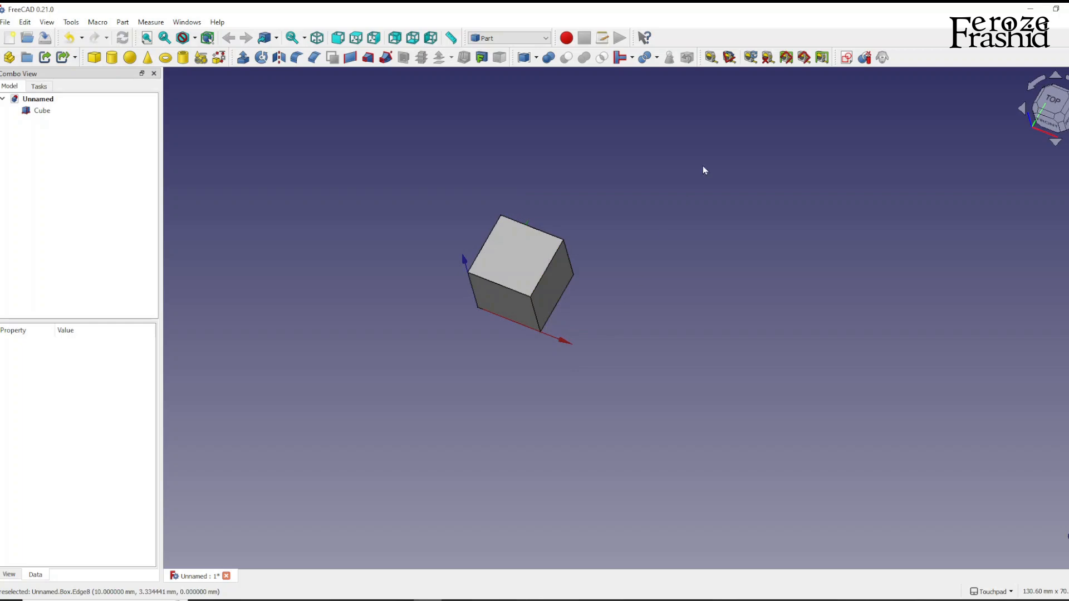
Start a new sketch on the XY plane with no offset.
click(847, 57)
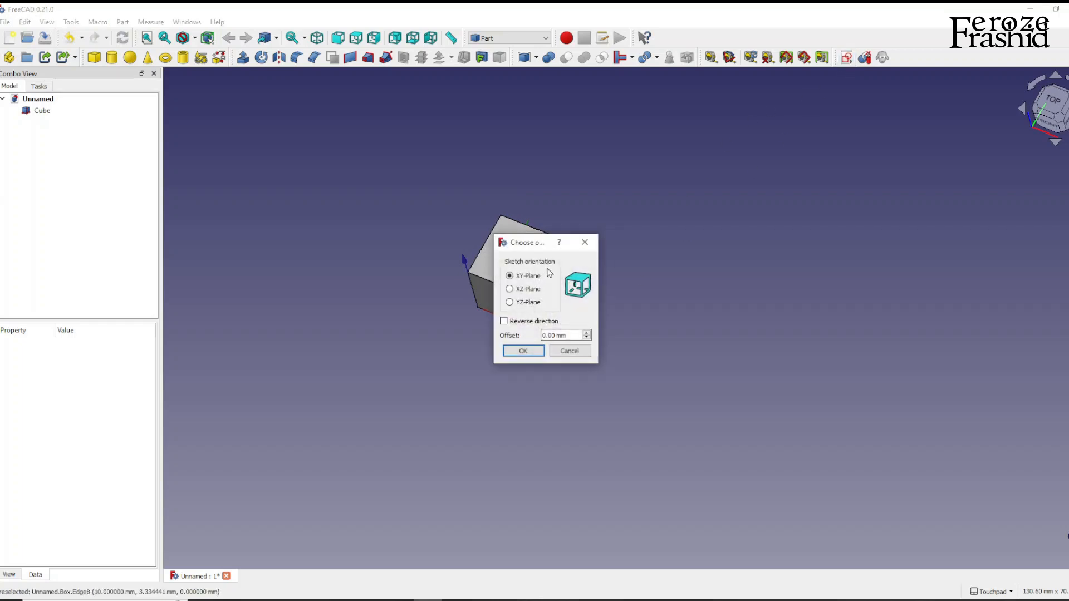
click(523, 350)
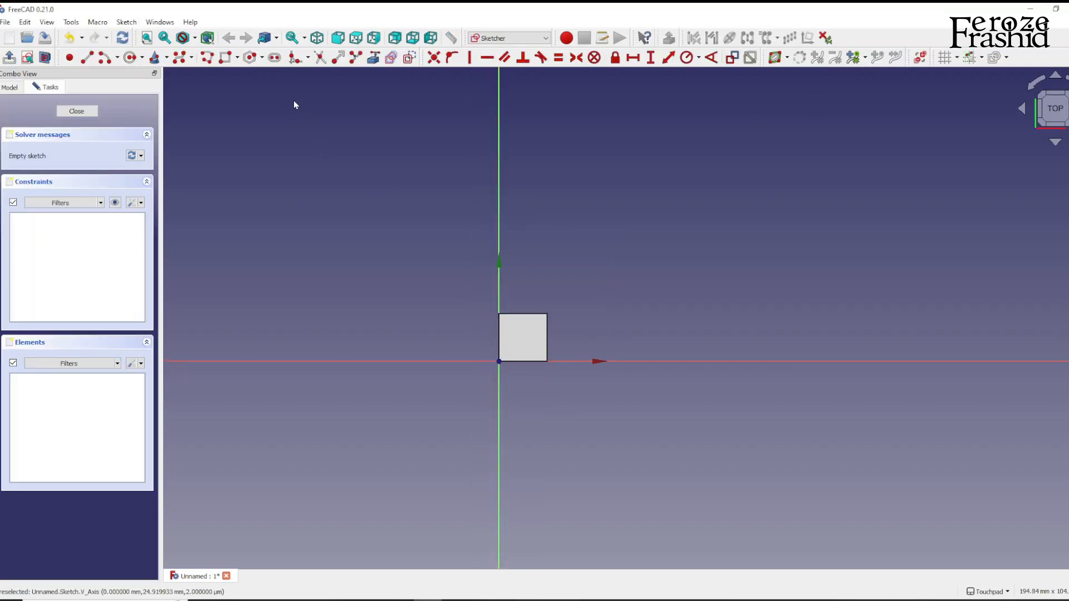
Sketch two adjoining rectangles above the cube: a tall narrow one starting on the vertical axis, and a horizontal one projecting from its outer edge.
click(226, 58)
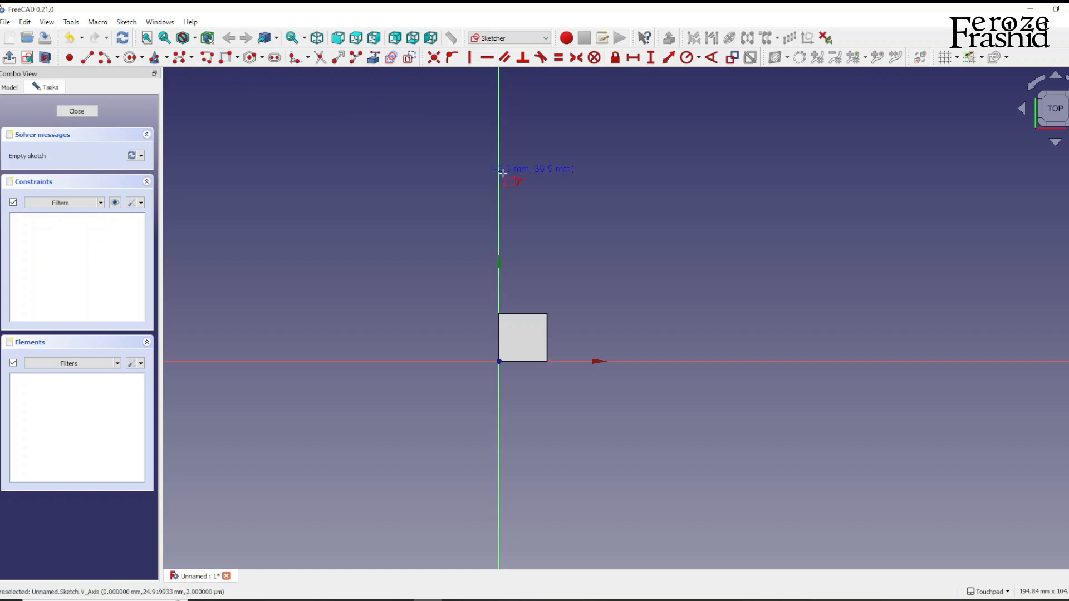
click(500, 116)
click(515, 186)
click(516, 139)
click(554, 158)
right_click(593, 177)
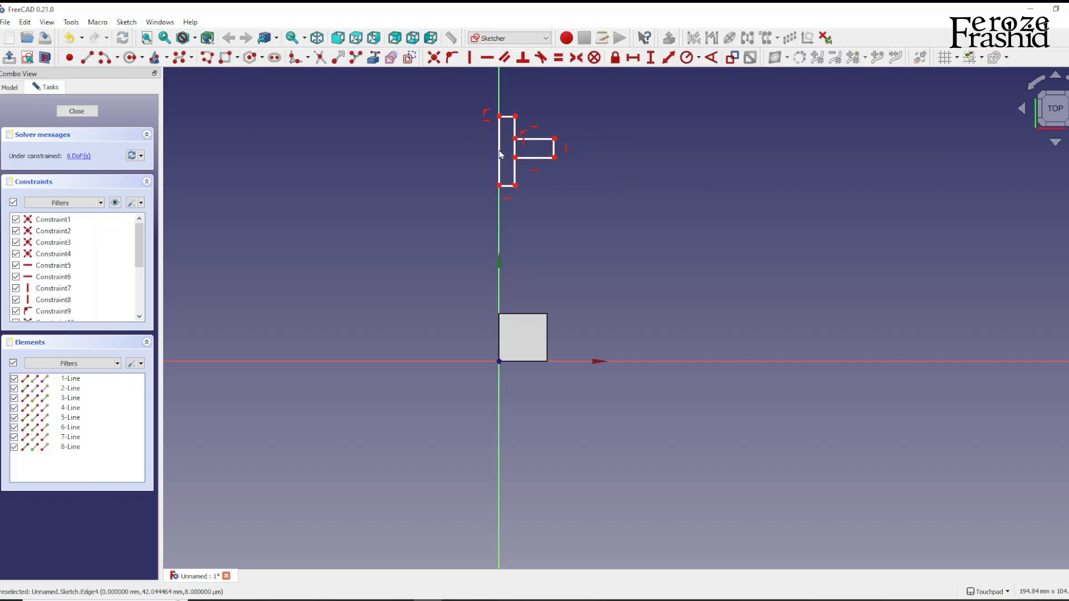
Delete the two overlapping vertical edges where the sketched rectangles meet.
click(515, 170)
key(Delete)
click(516, 148)
key(Delete)
Close the T-shaped outline with two vertical lines, make the loose upper endpoints coincident, and finish the sketch.
click(87, 57)
click(515, 116)
click(515, 135)
click(516, 158)
click(516, 186)
right_click(516, 186)
click(516, 139)
click(515, 135)
click(434, 58)
middle_drag(489, 128, 504, 174)
scroll(503, 173, up, 3)
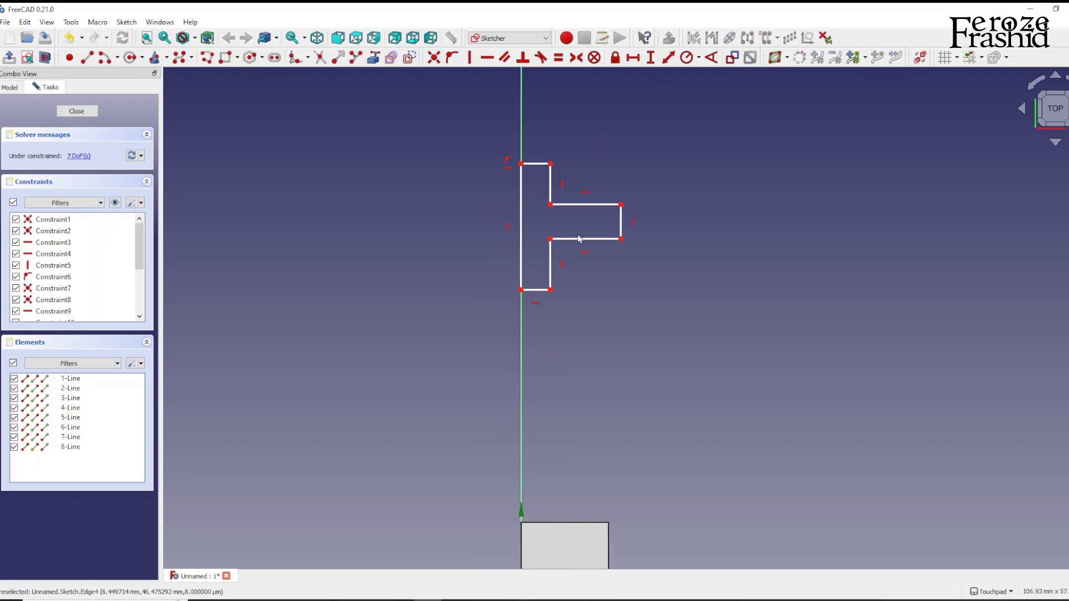
scroll(531, 205, down, 2)
click(77, 111)
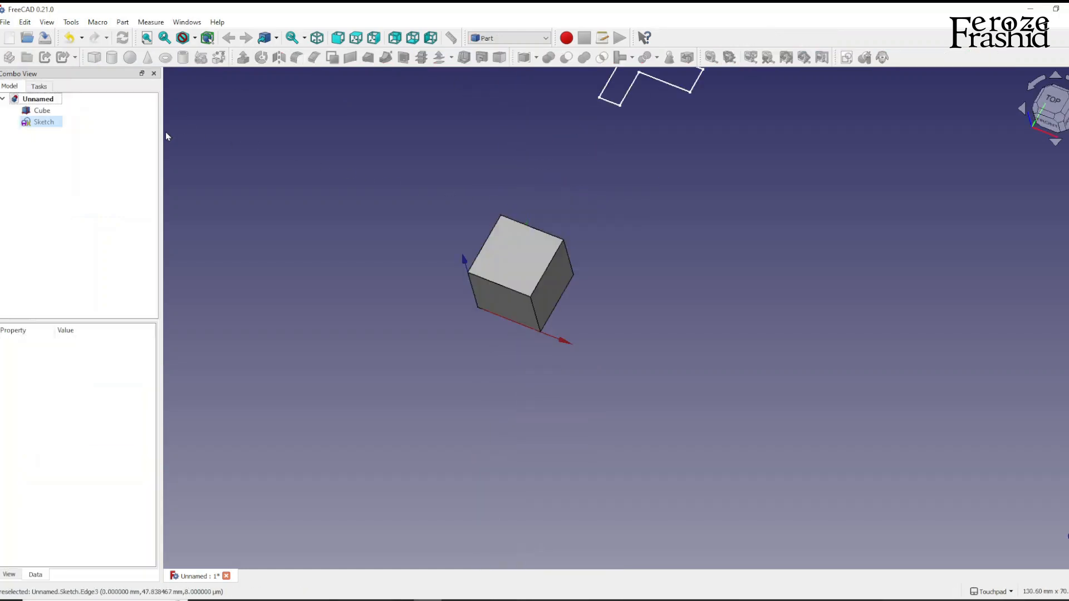
Extrude the T-shaped sketch 20 mm along its normal as a solid.
click(64, 125)
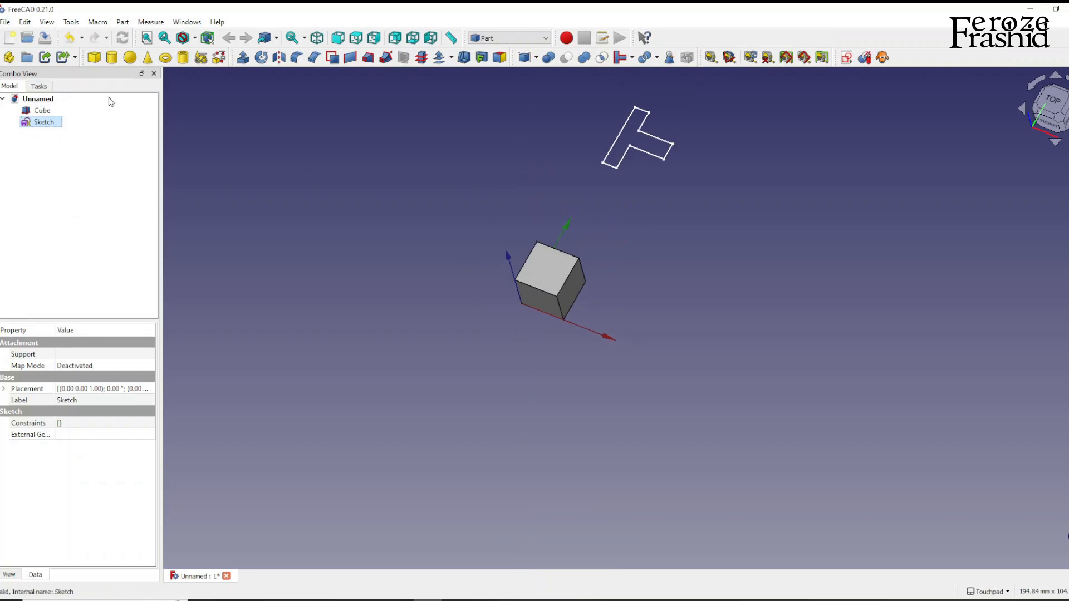
click(243, 58)
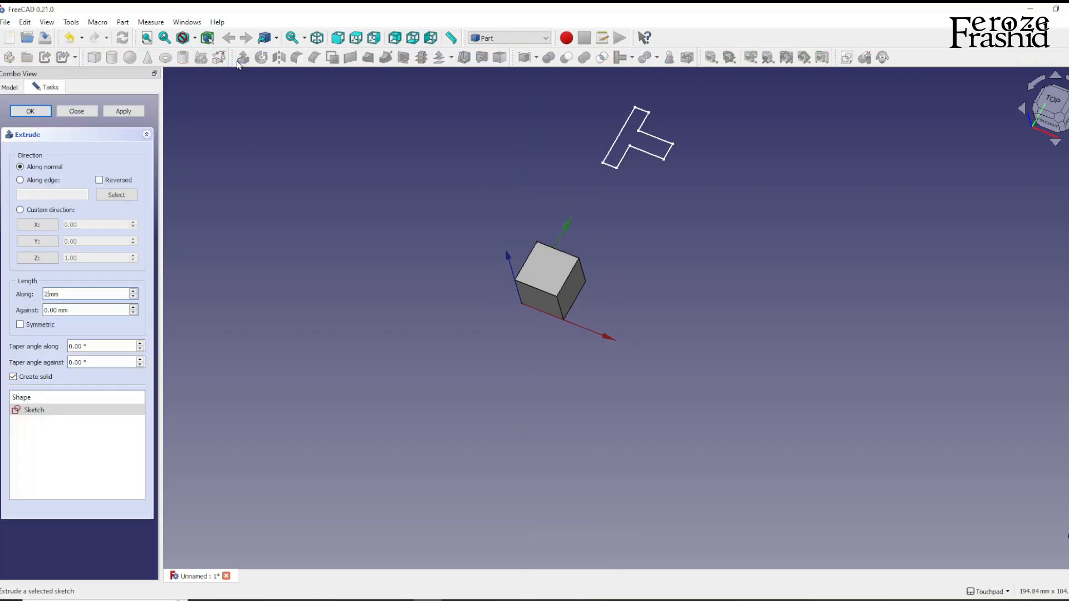
text(2)
key(Return)
scroll(501, 295, down, 2)
shift+drag(621, 302, 653, 299)
scroll(623, 258, up, 3)
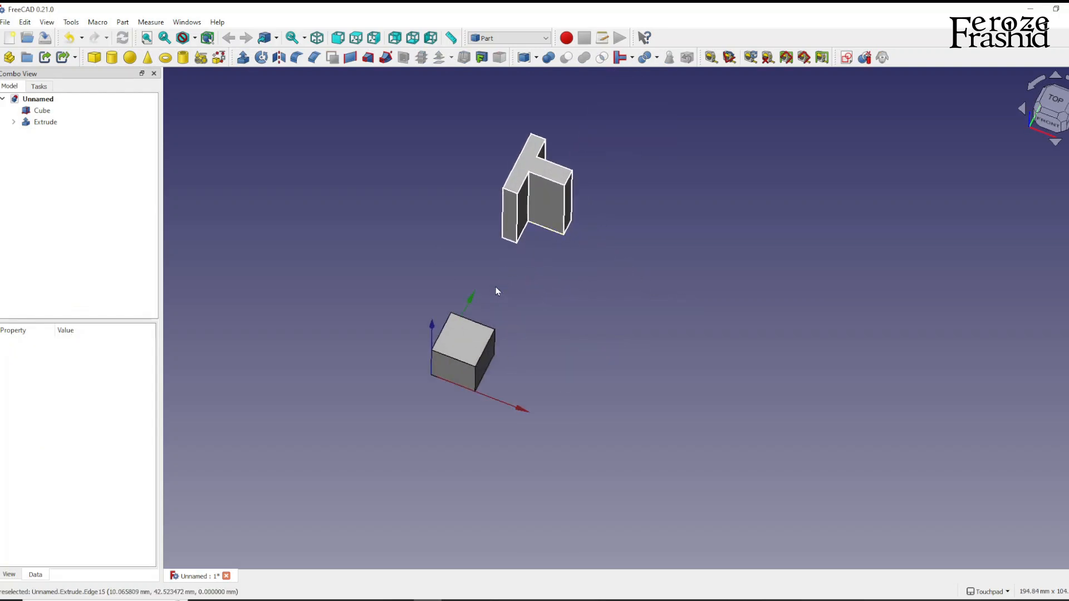
shift+drag(496, 290, 504, 321)
scroll(503, 322, down, 2)
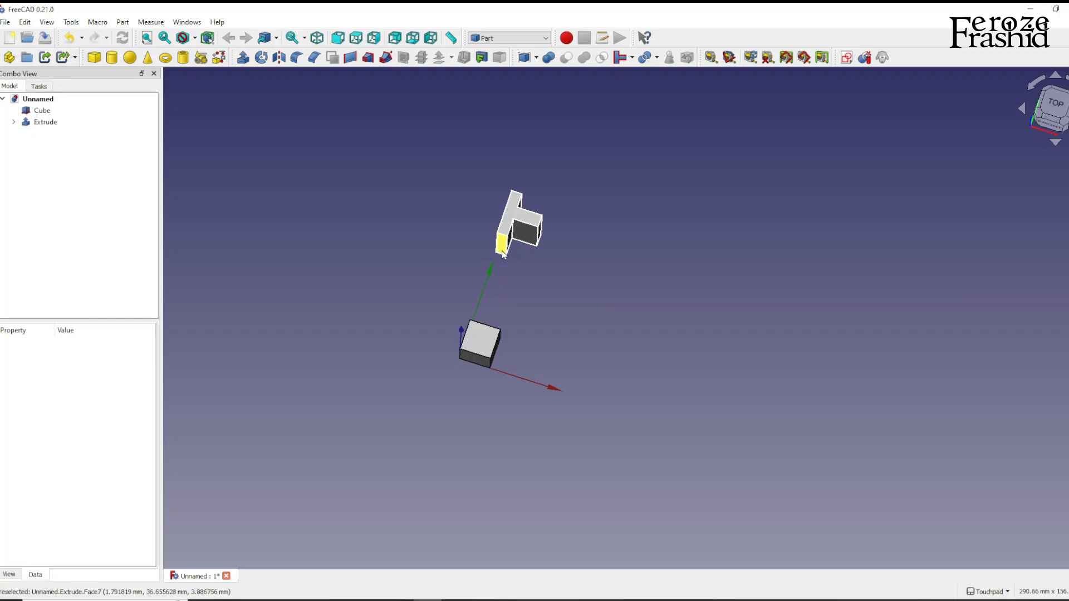
Copy the cube and paste one duplicate into the document.
click(37, 121)
click(43, 112)
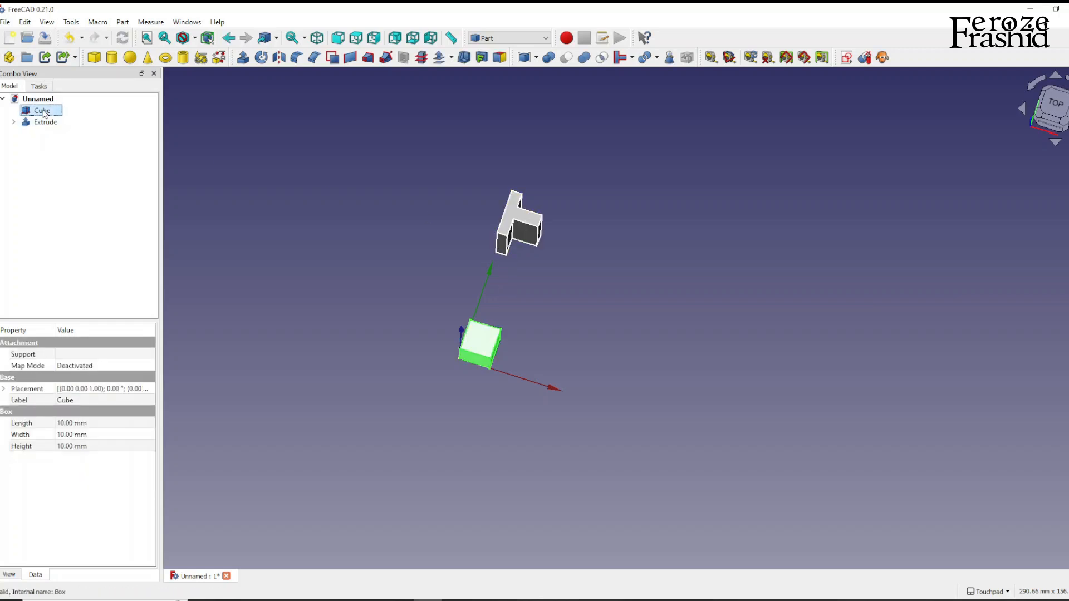
right_click(43, 112)
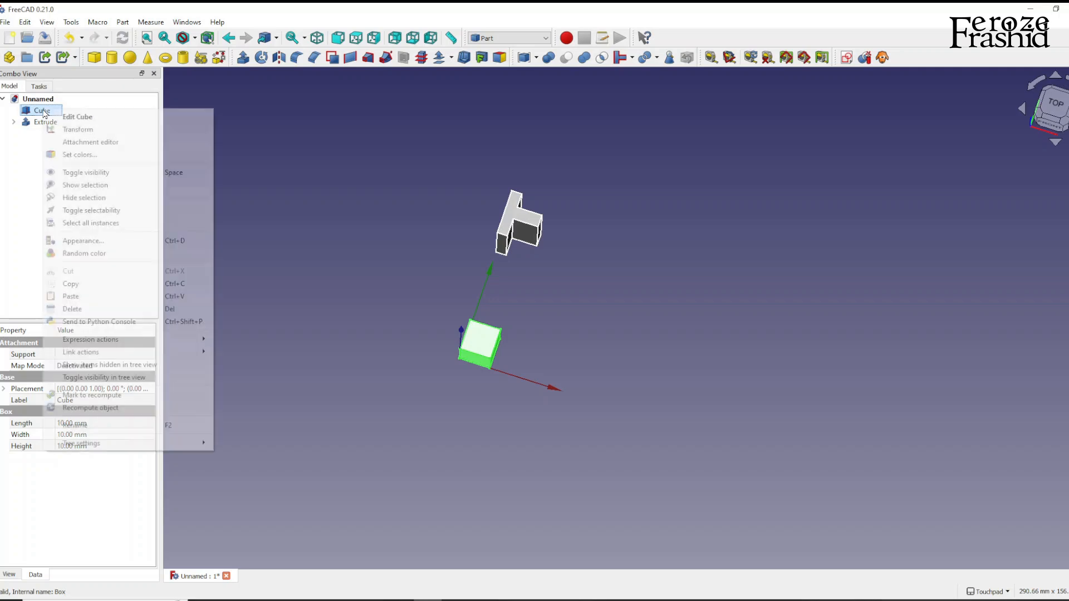
click(83, 284)
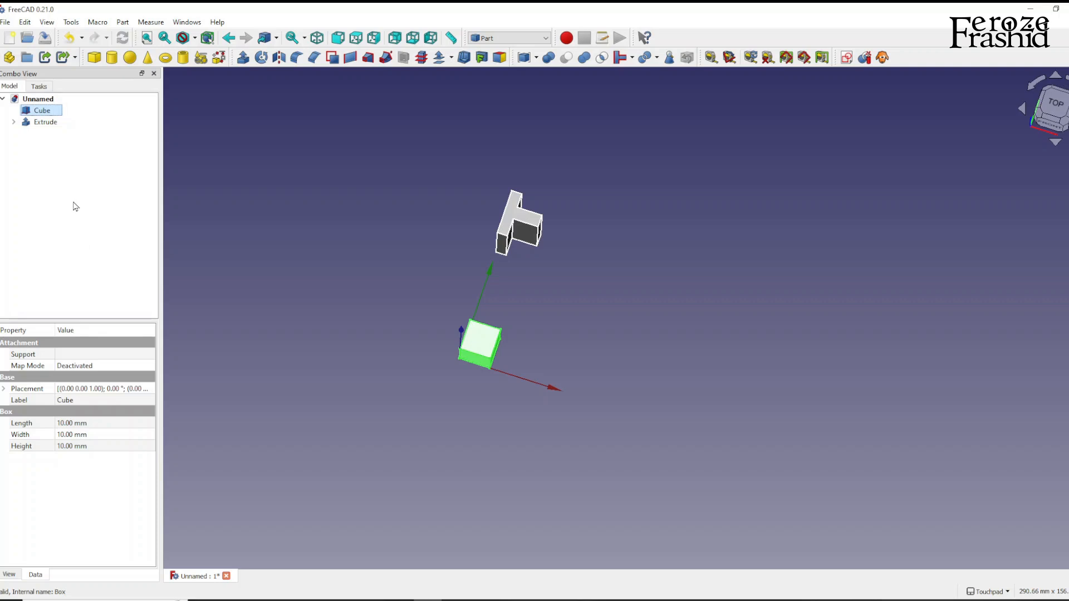
key(ctrl+v)
right_click(60, 159)
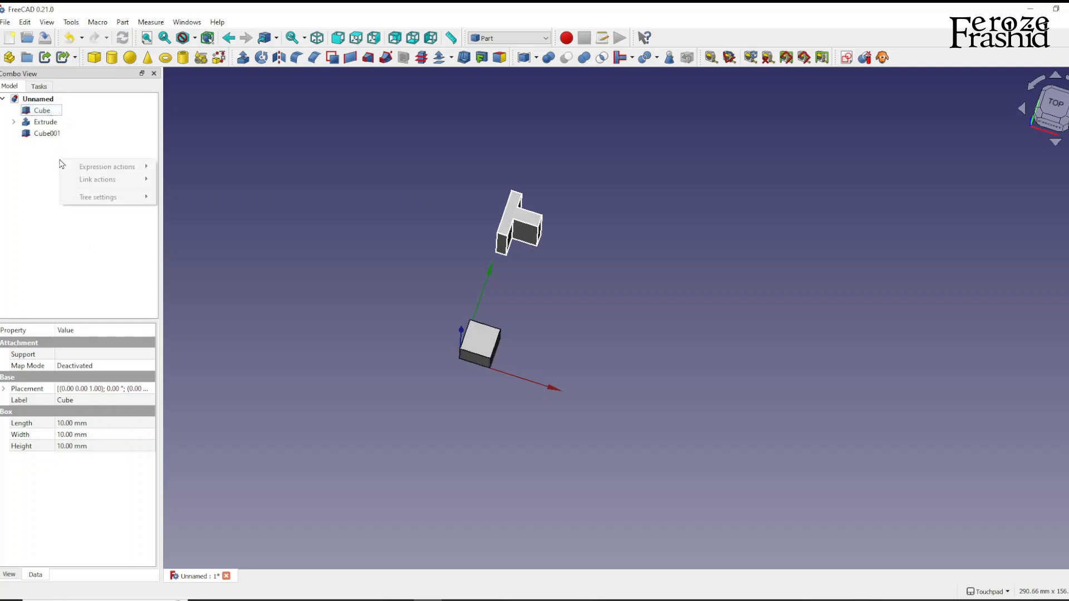
click(52, 196)
Use Transform to move the duplicate cube 15 mm along the X axis.
click(40, 137)
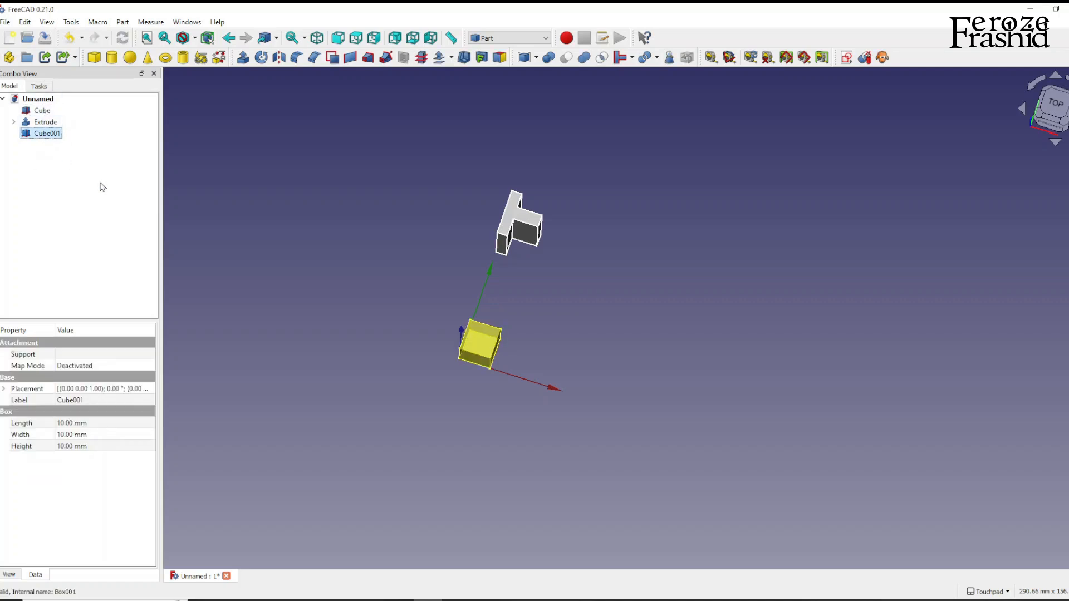
right_click(53, 137)
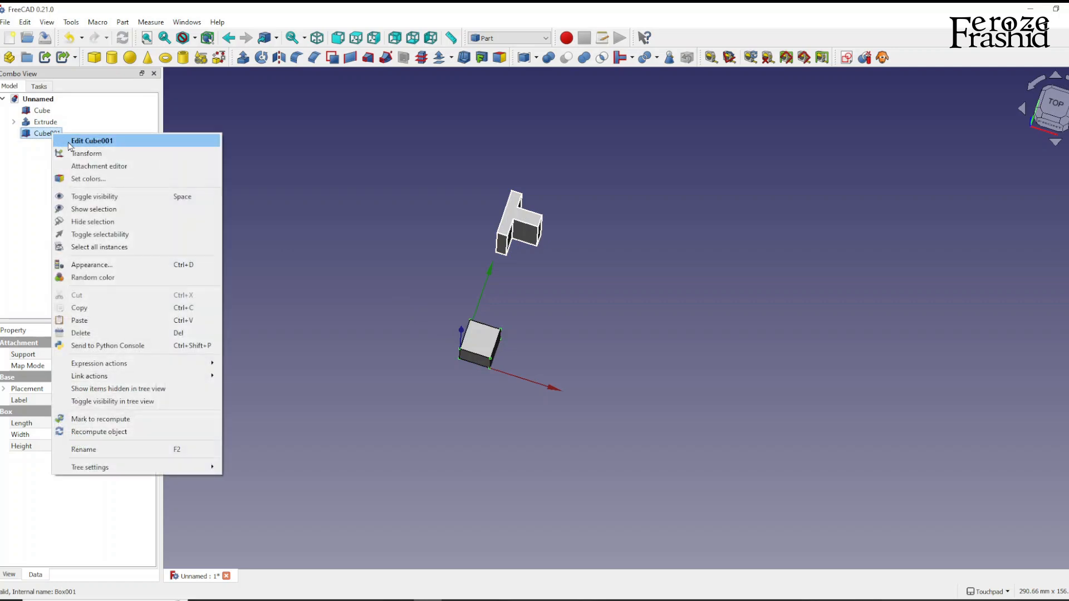
click(78, 155)
drag(577, 398, 630, 404)
click(77, 111)
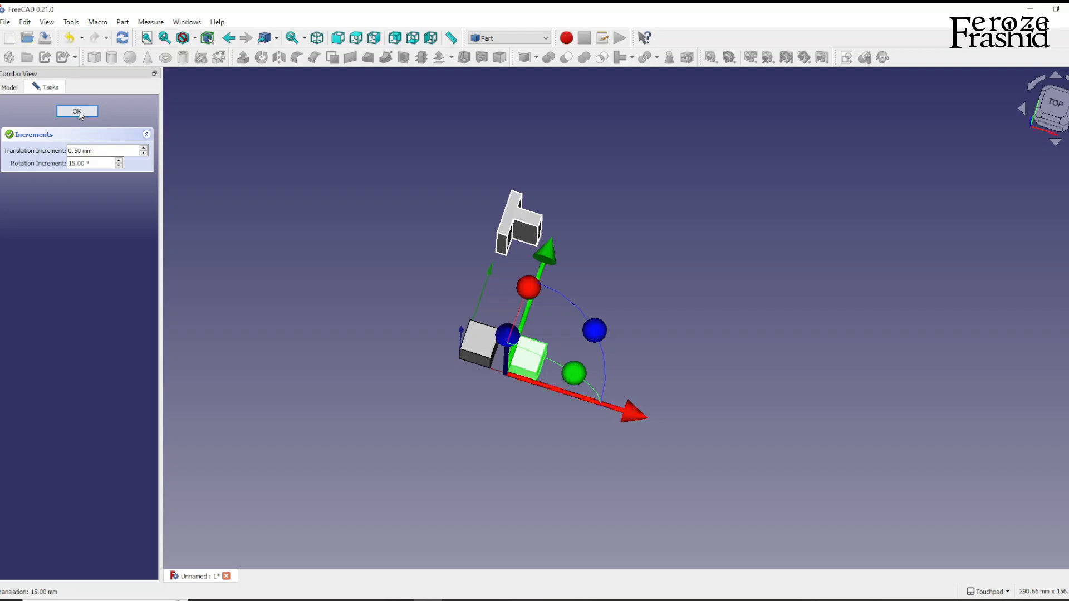
Paste a second duplicate of the cube and move it about 32.5 mm along the X axis with Transform.
key(ctrl+v)
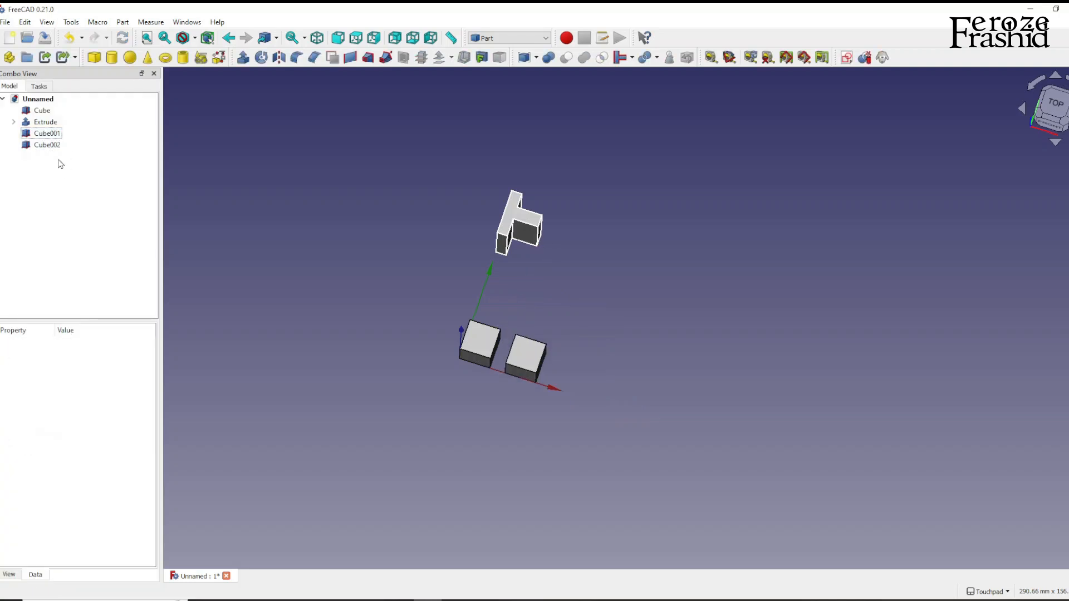
click(55, 144)
right_click(53, 146)
click(83, 169)
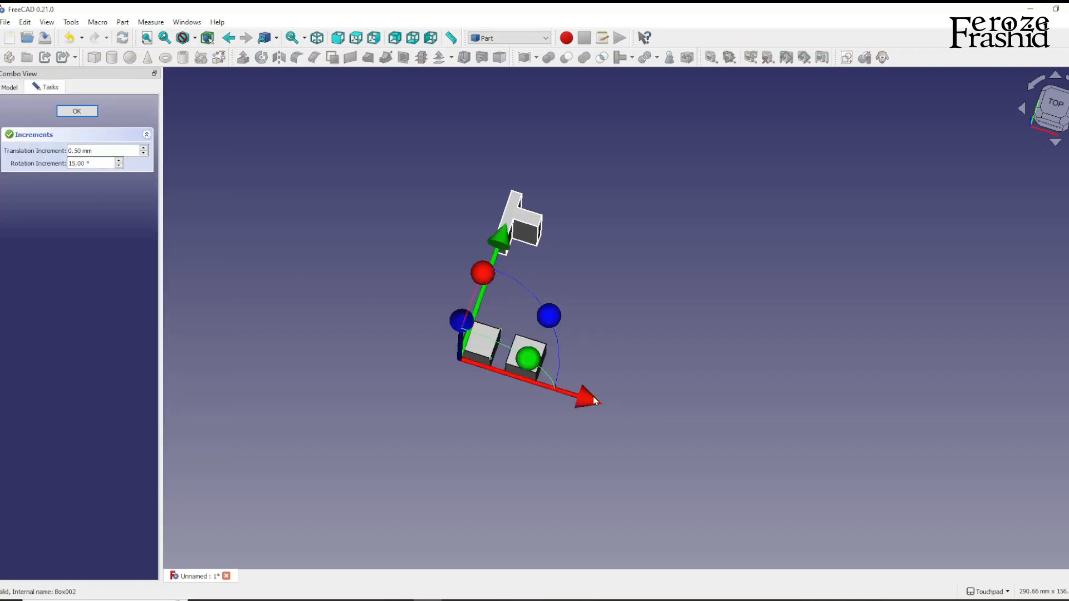
drag(602, 415, 702, 446)
click(78, 112)
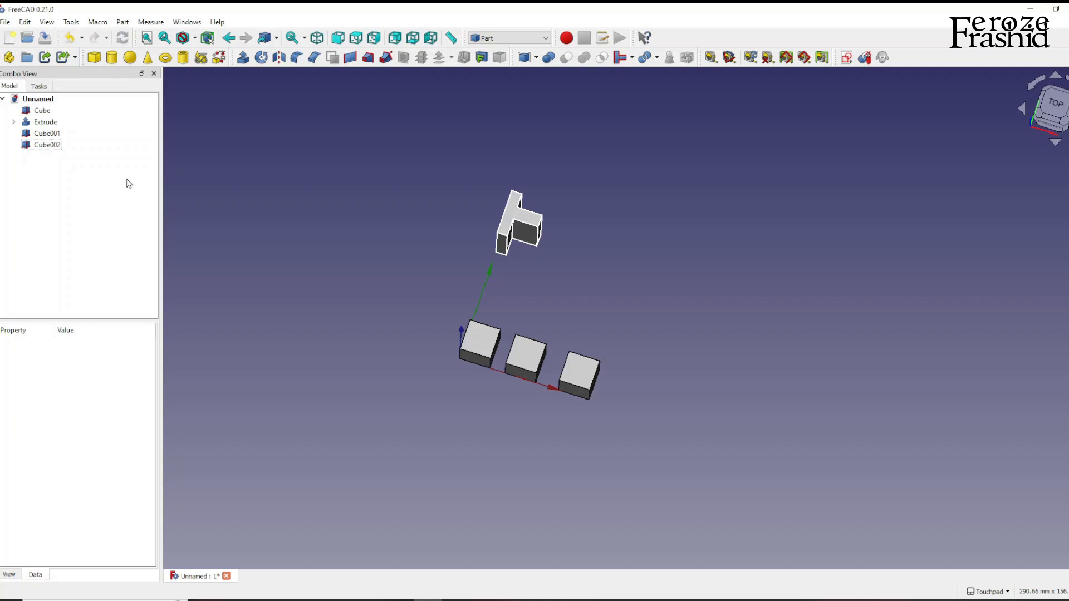
Set the X position of Cube001 to 20 mm in its placement.
click(42, 111)
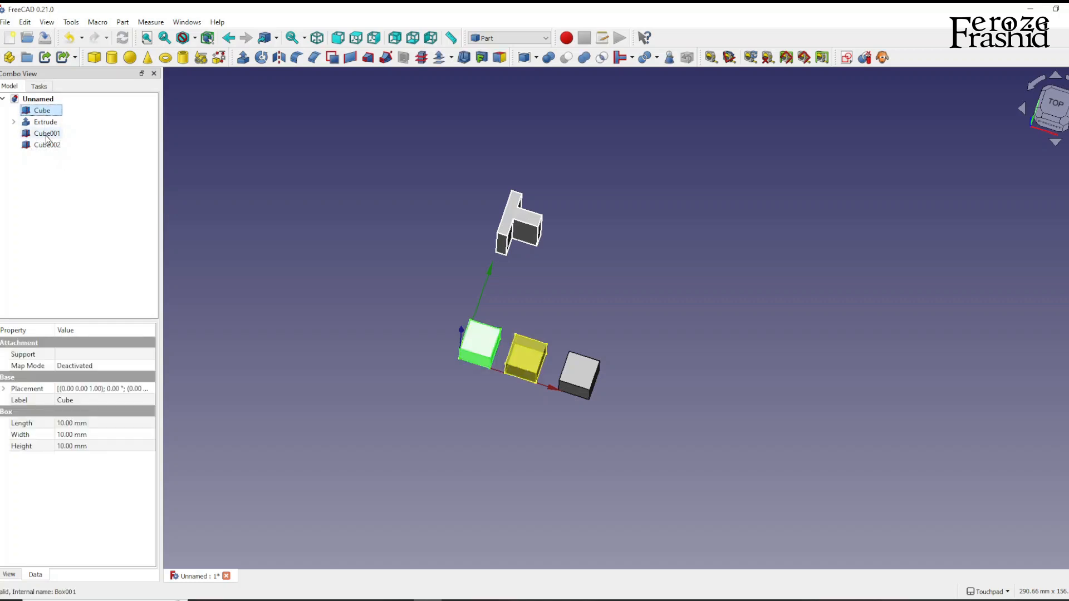
click(46, 134)
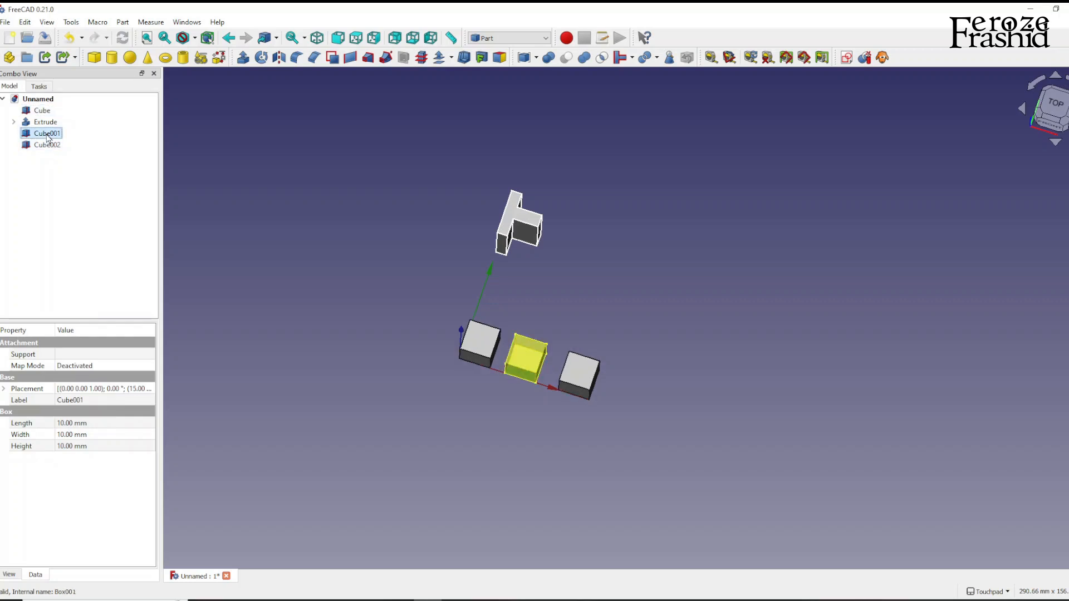
click(4, 389)
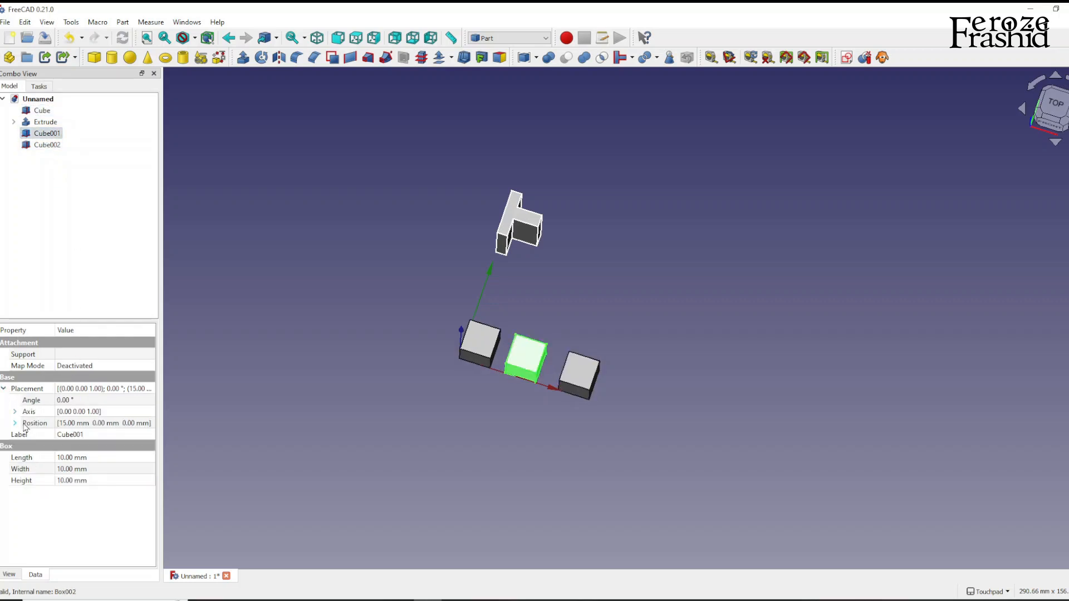
click(15, 423)
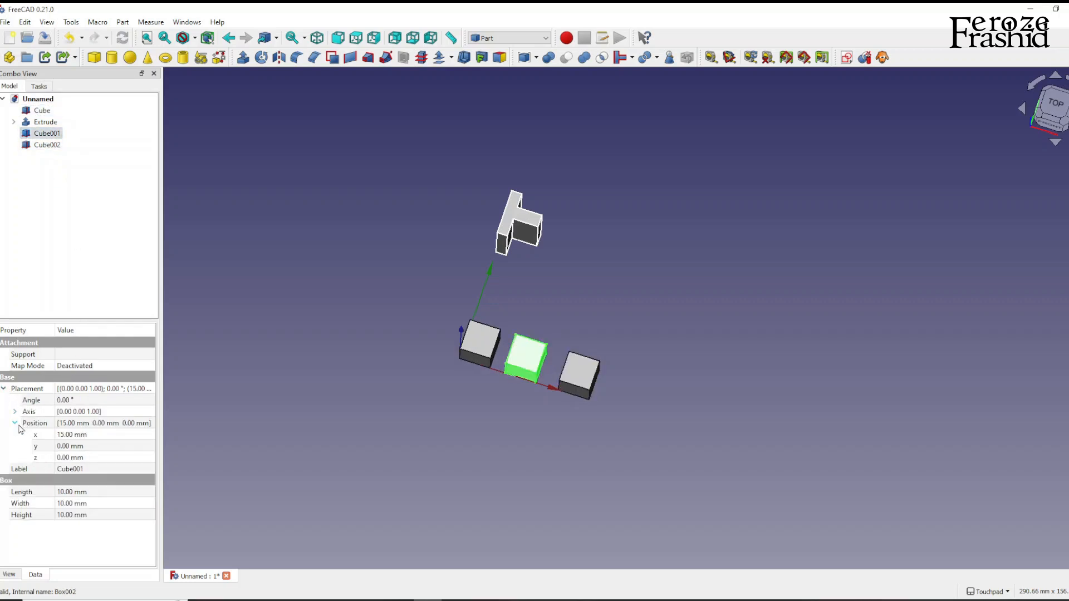
click(71, 436)
text(20)
key(Return)
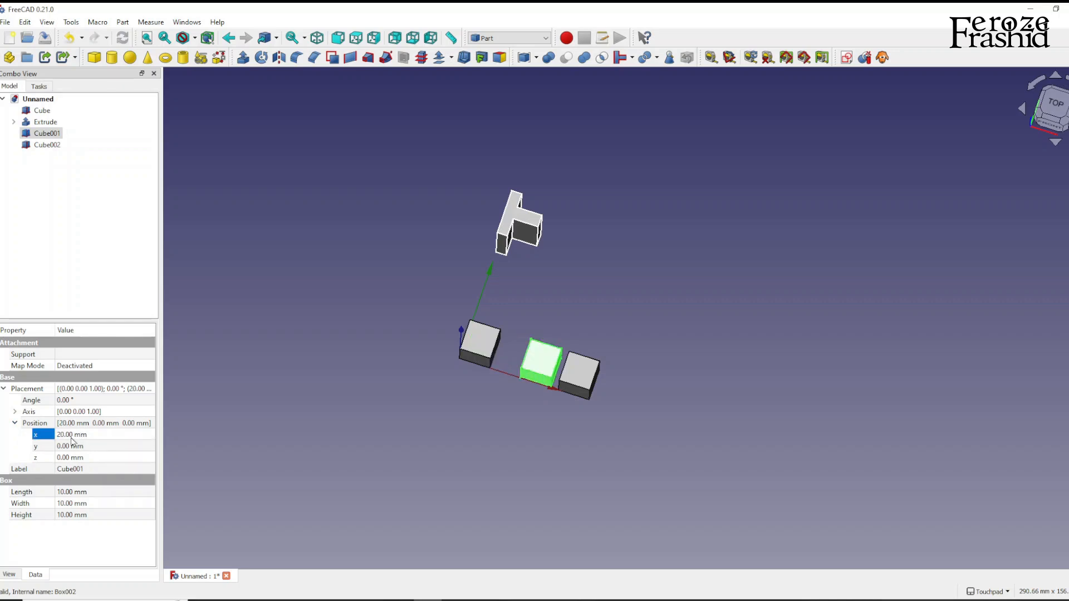
Set the X position of Cube002 to 40 mm in its placement and clear the selection.
click(47, 145)
click(69, 436)
text(0)
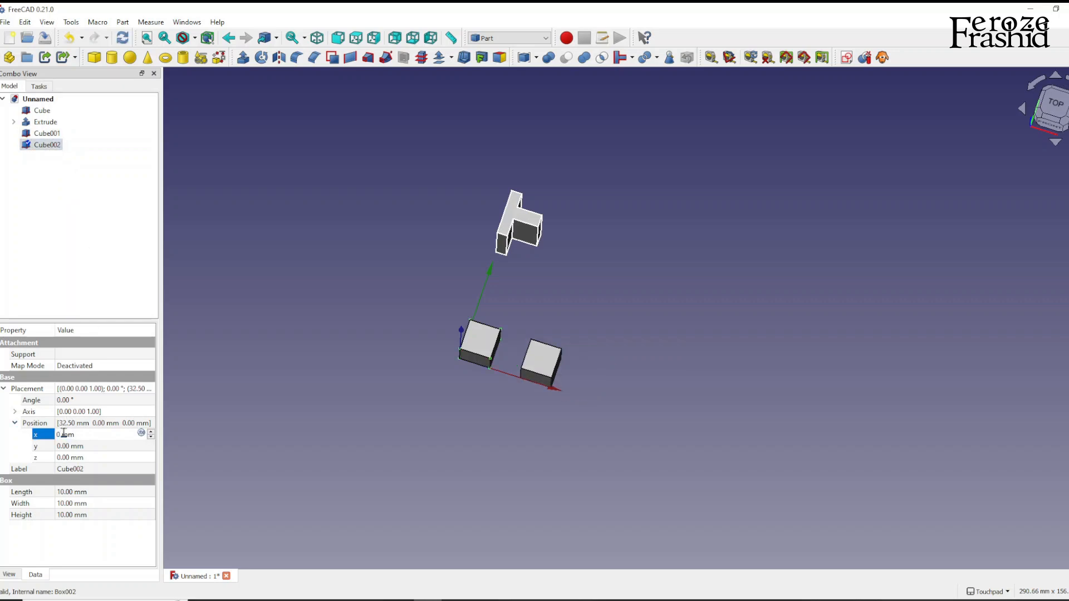
text(32)
key(Return)
click(82, 435)
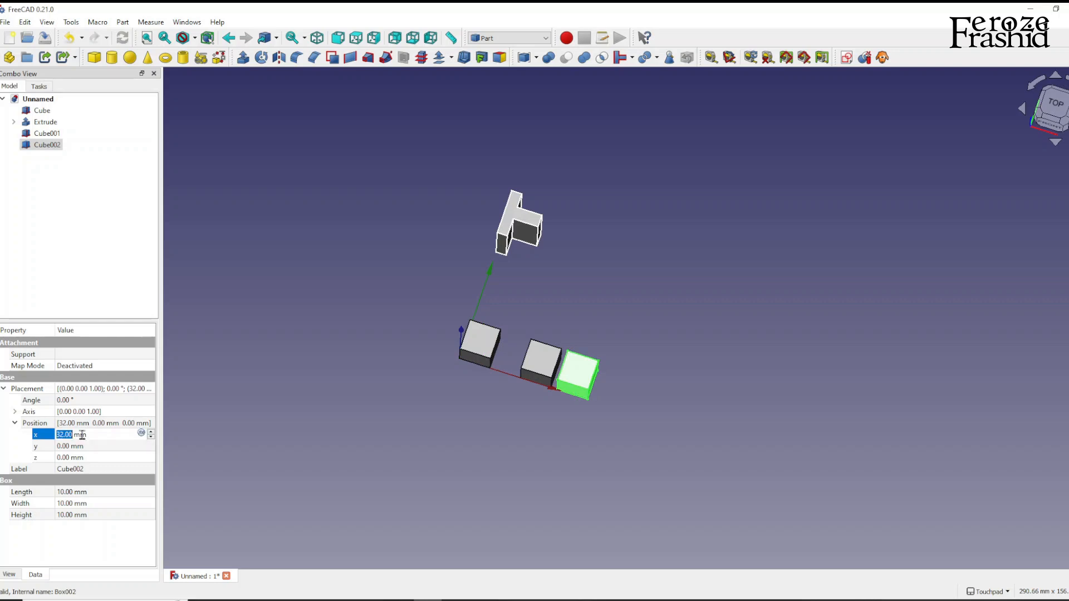
text(40)
key(Return)
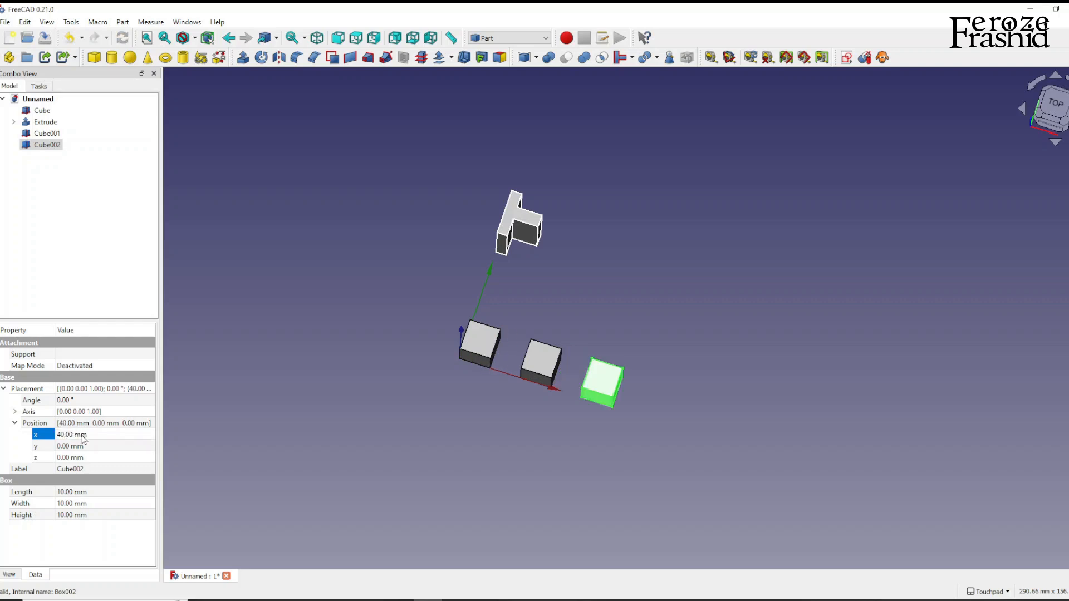
click(299, 430)
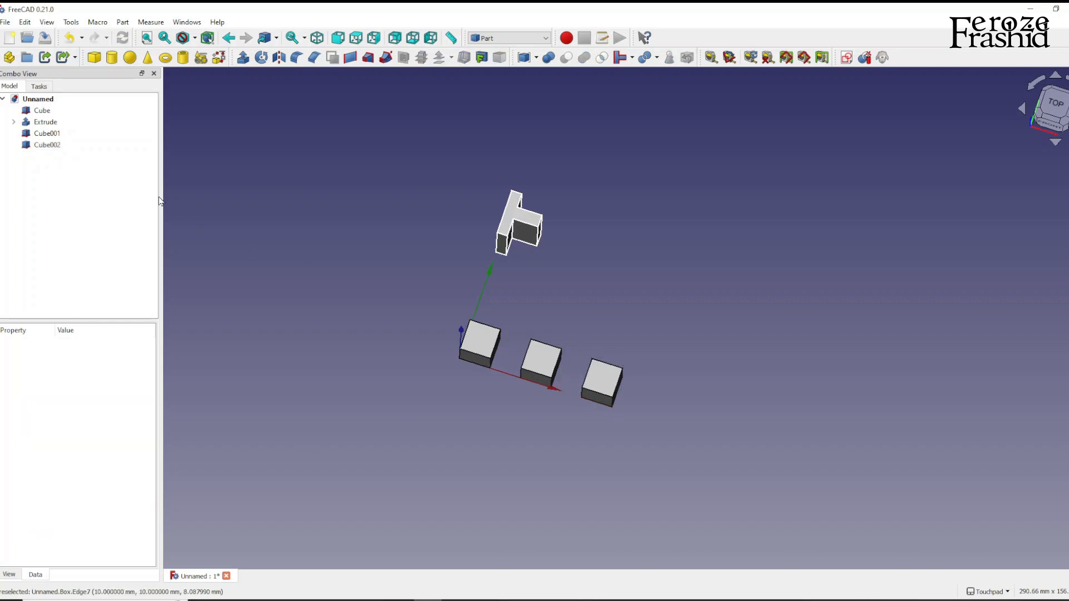
Fuse the three cubes into one object with a union.
click(42, 110)
ctrl+click(47, 134)
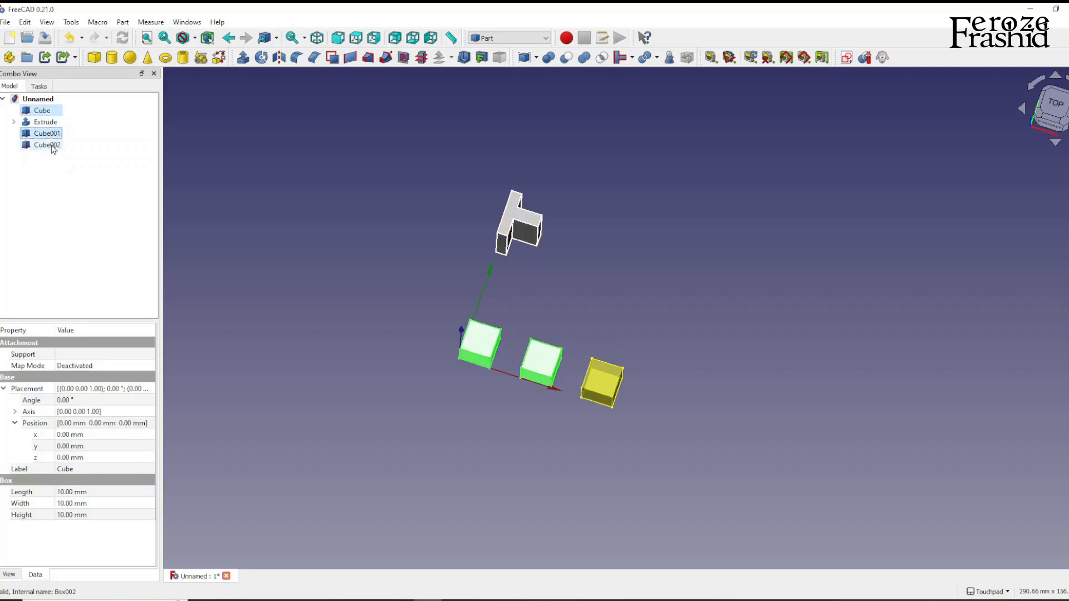
ctrl+click(51, 146)
click(584, 57)
Duplicate the T-shaped extrusion by copying and pasting it, reusing its original sketch as the base.
click(45, 110)
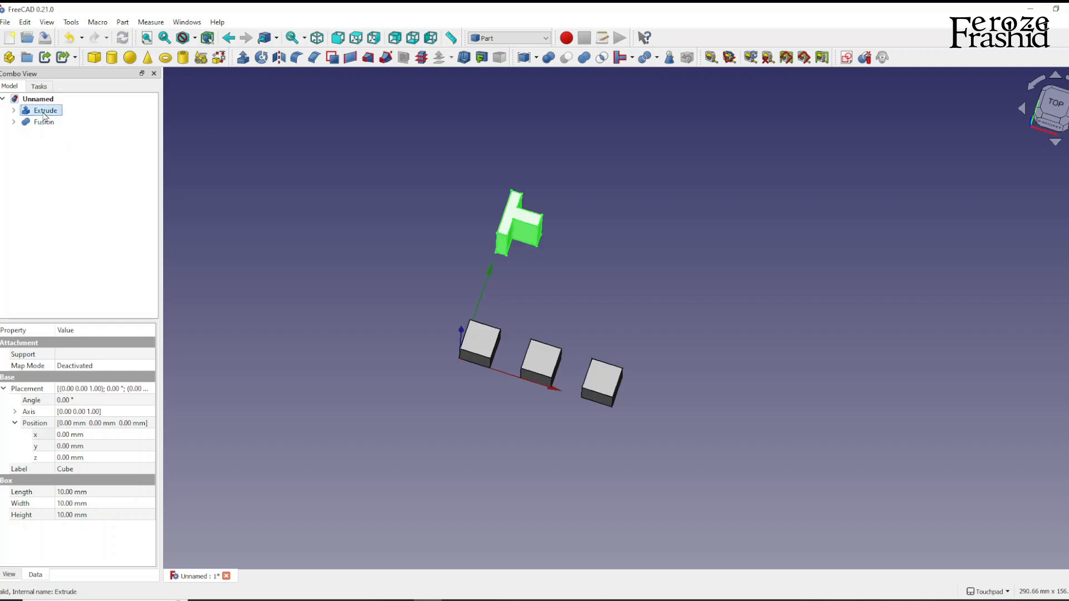
right_click(43, 111)
click(29, 141)
click(44, 111)
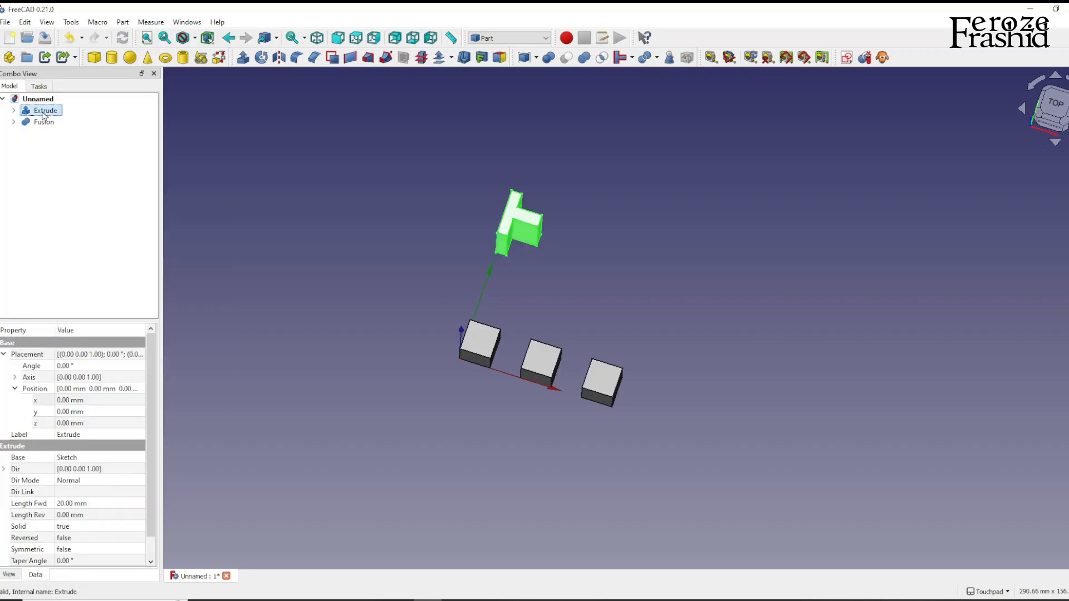
key(ctrl+c)
click(343, 246)
click(680, 399)
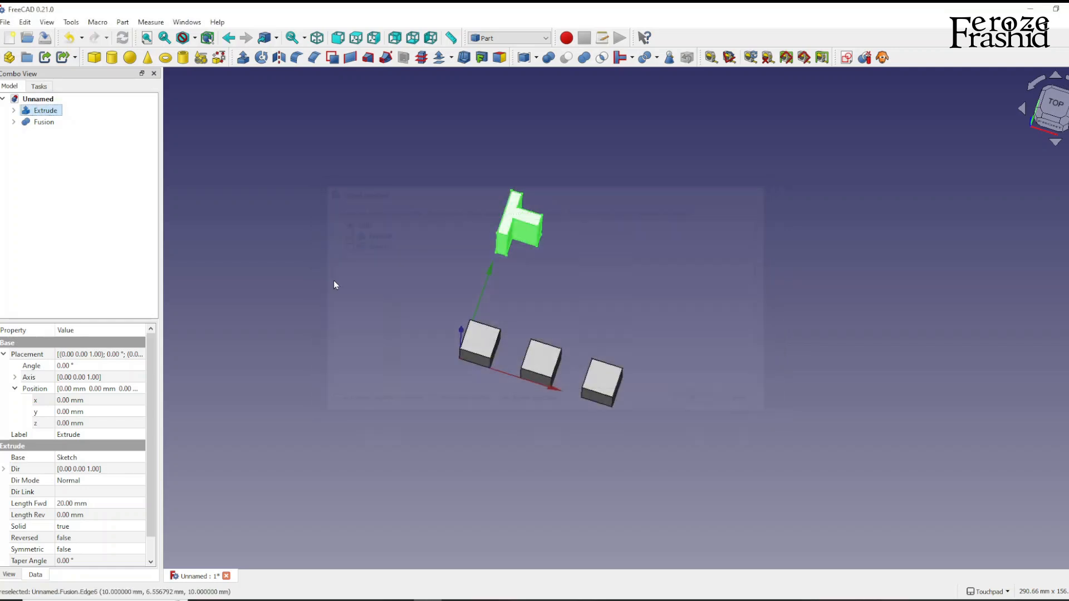
key(ctrl+v)
Use Transform to move the duplicated T-shaped extrusion -18 mm along the Y axis.
click(52, 133)
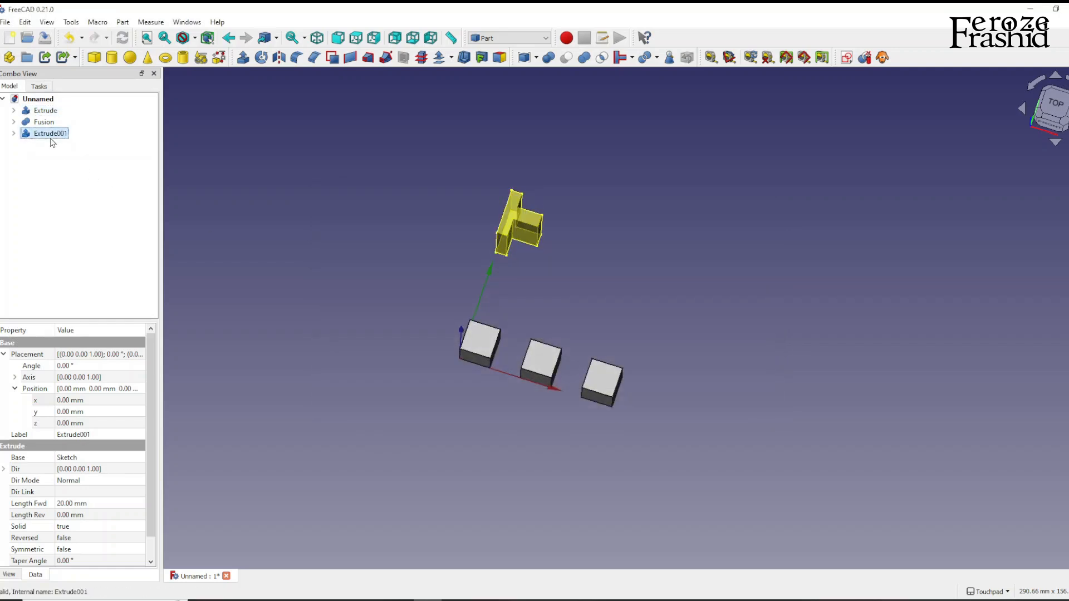
right_click(51, 133)
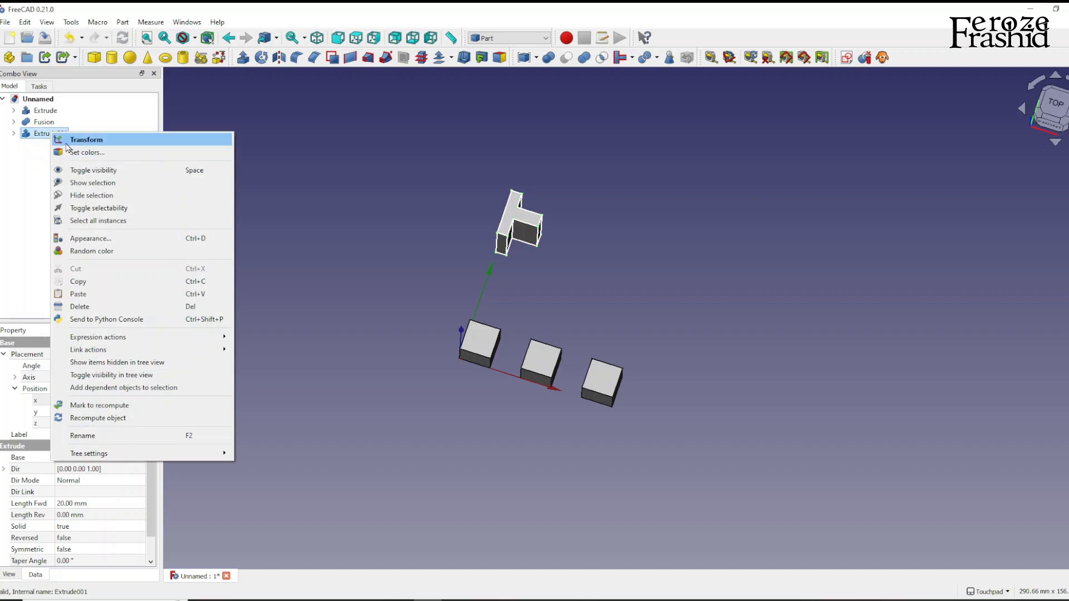
click(86, 139)
drag(500, 252, 483, 301)
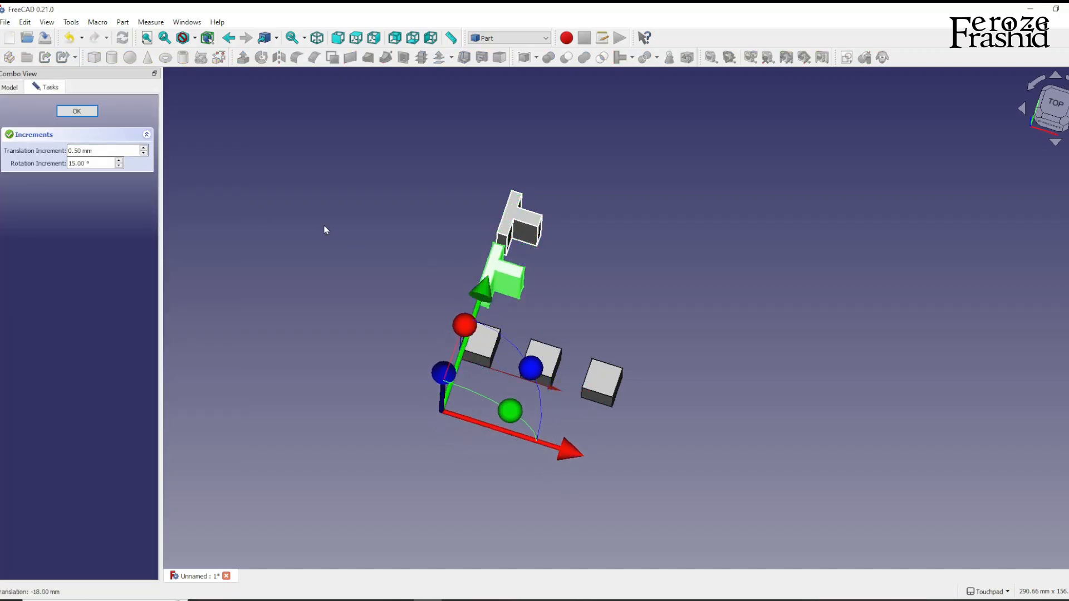
click(84, 113)
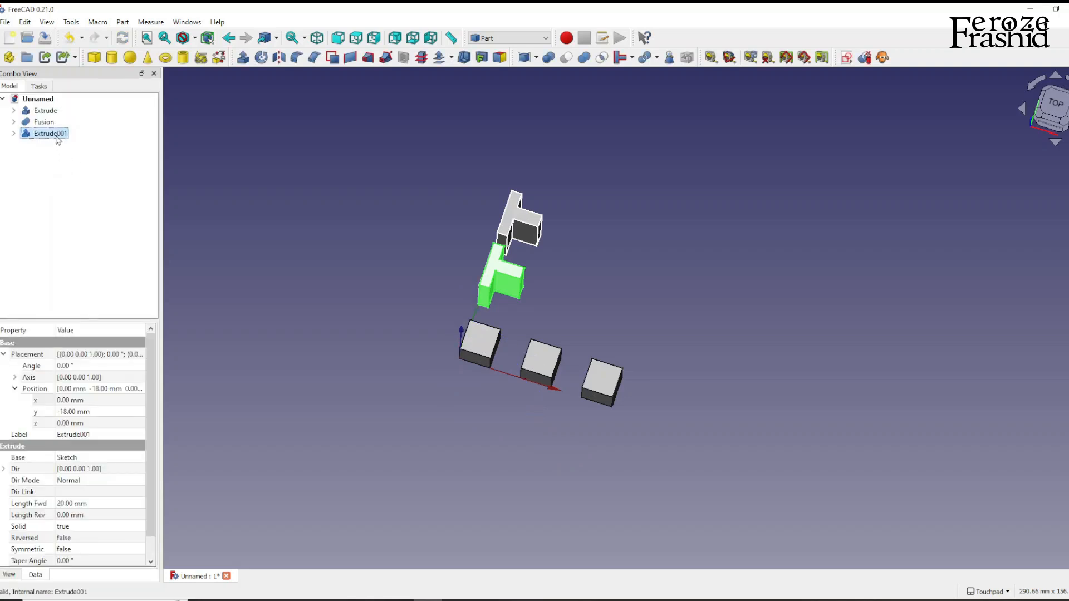
Delete the duplicated T-shaped extrusion, and copy and paste the fused cubes without copying their dependent cubes.
key(Delete)
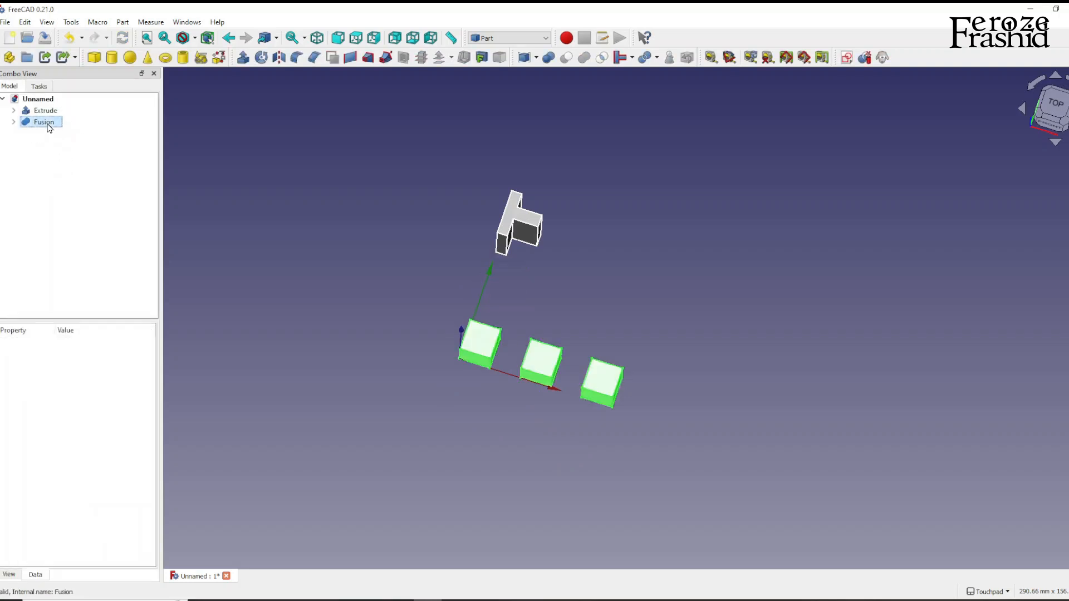
click(49, 125)
key(ctrl+c)
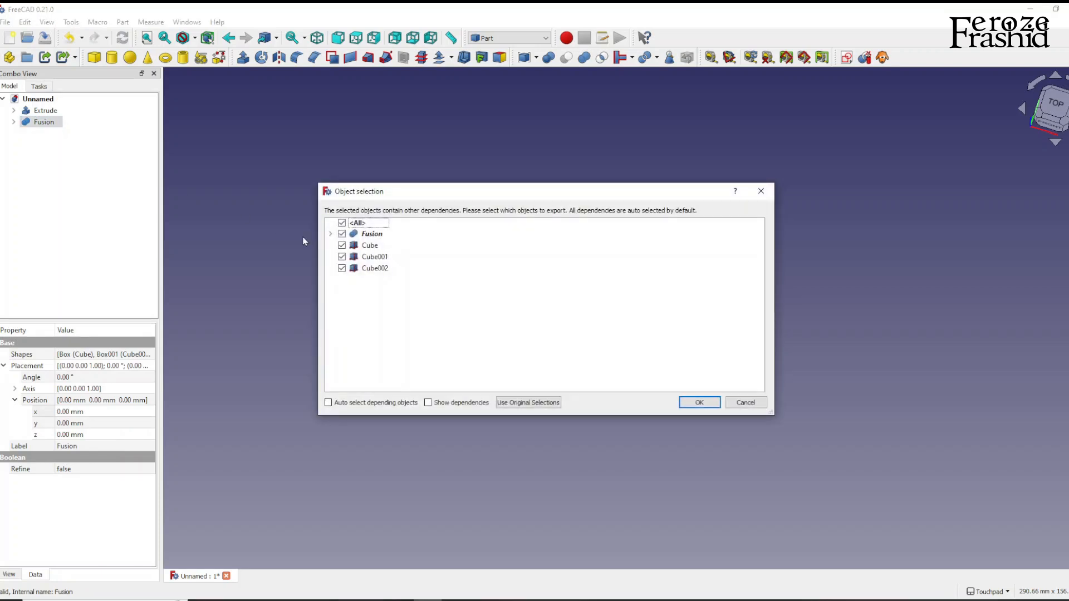
click(342, 269)
click(342, 256)
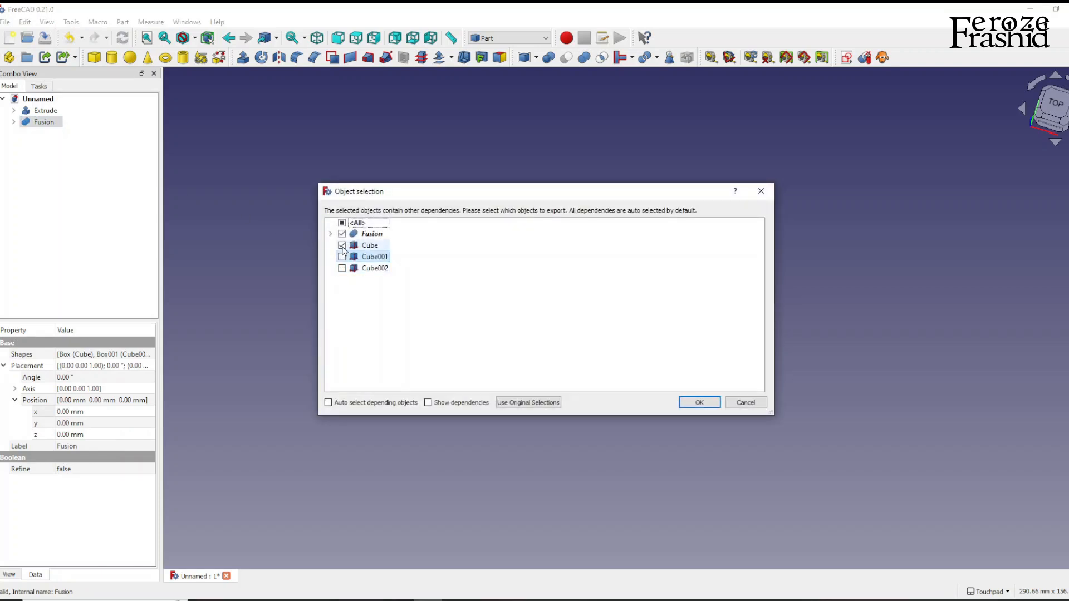
click(342, 245)
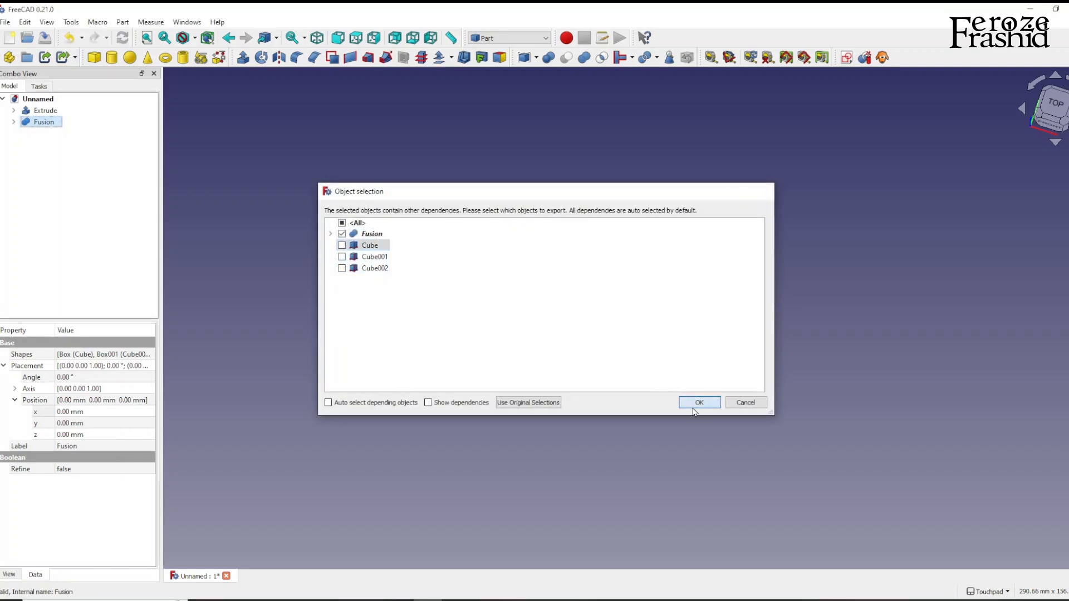
click(697, 402)
key(ctrl+v)
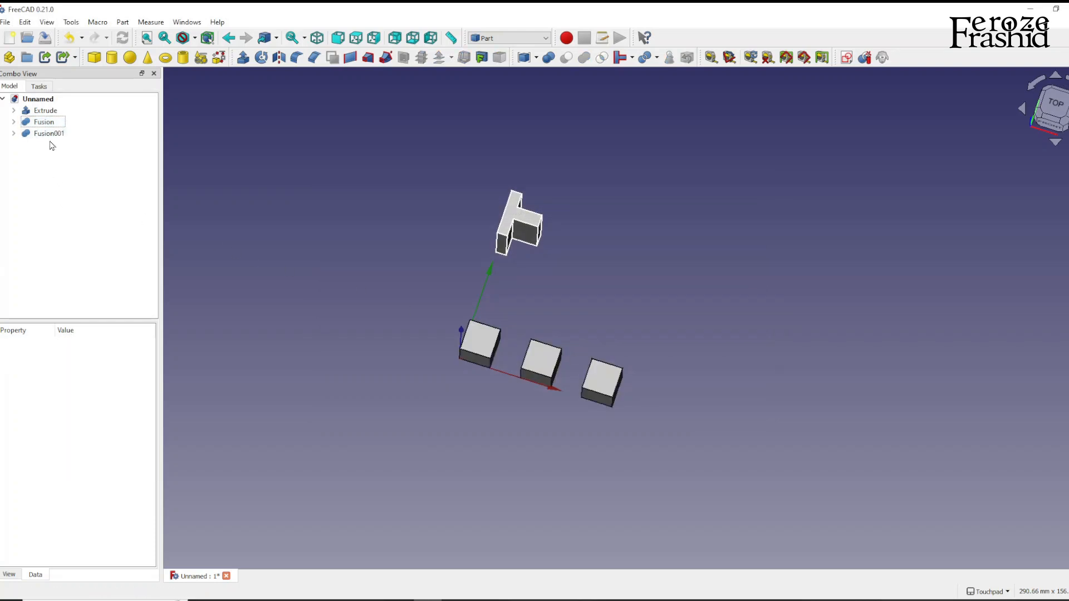
Use Transform to move the duplicated row of fused cubes -19 mm along the Y axis.
click(47, 134)
right_click(50, 135)
click(83, 143)
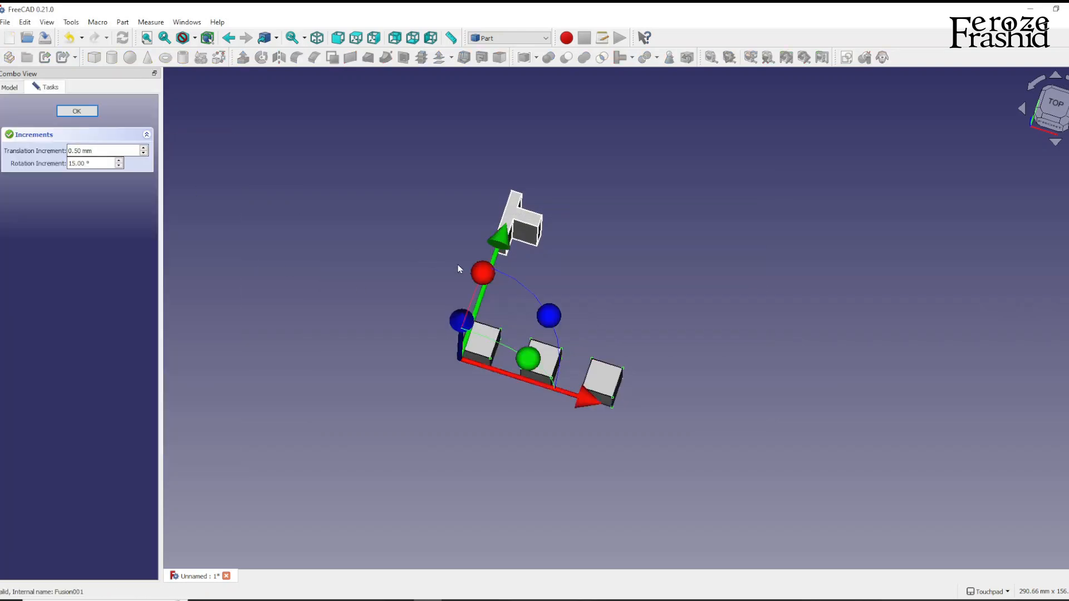
drag(499, 243, 481, 298)
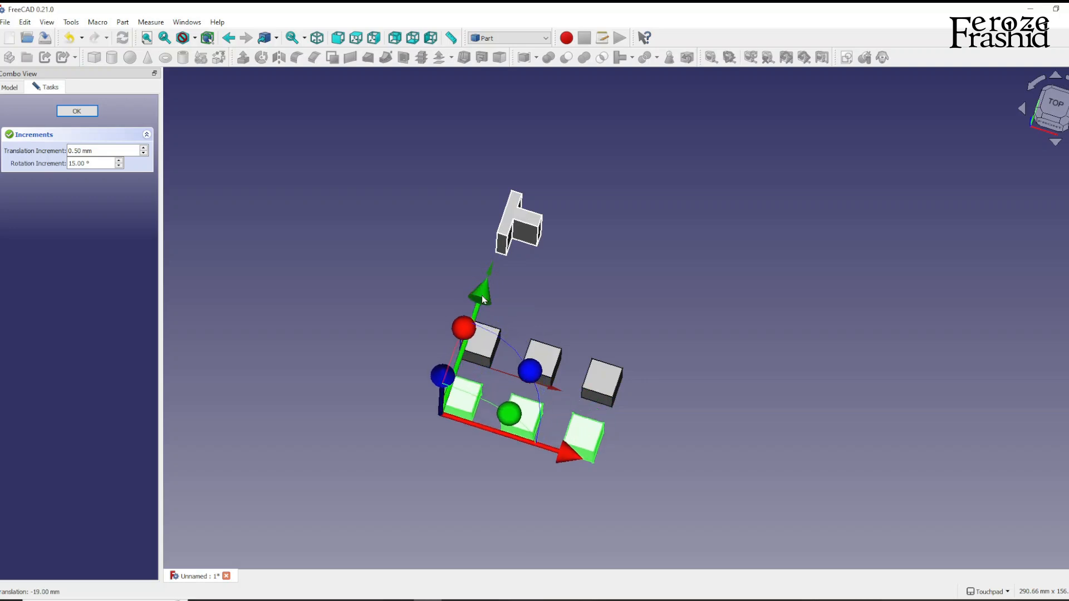
click(77, 111)
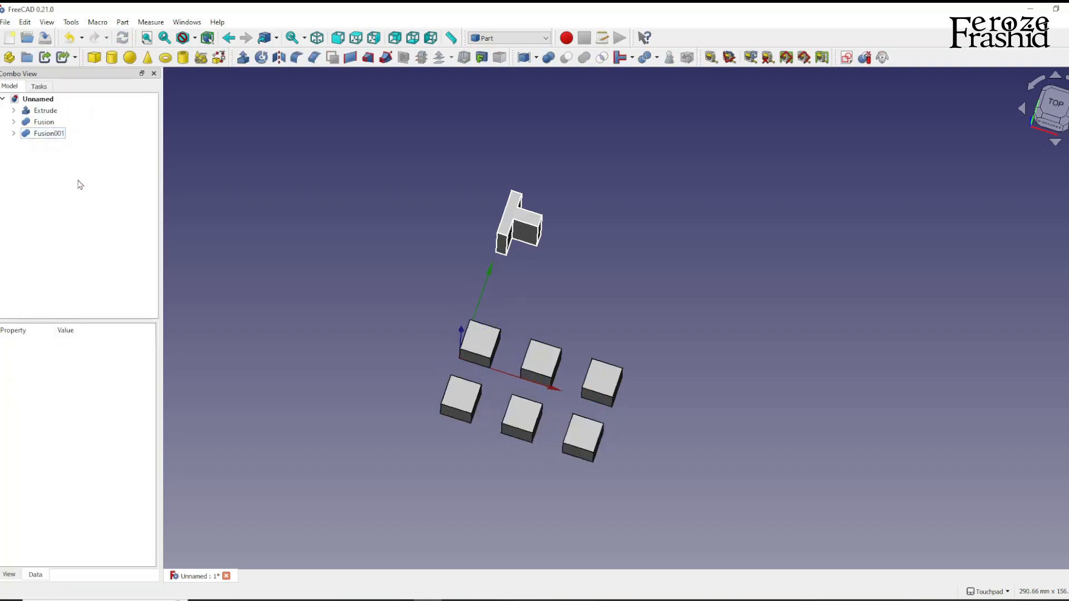
Add another copy of the fused cubes as a third row and move it -40.5 mm along the Y axis.
right_click(59, 147)
click(84, 150)
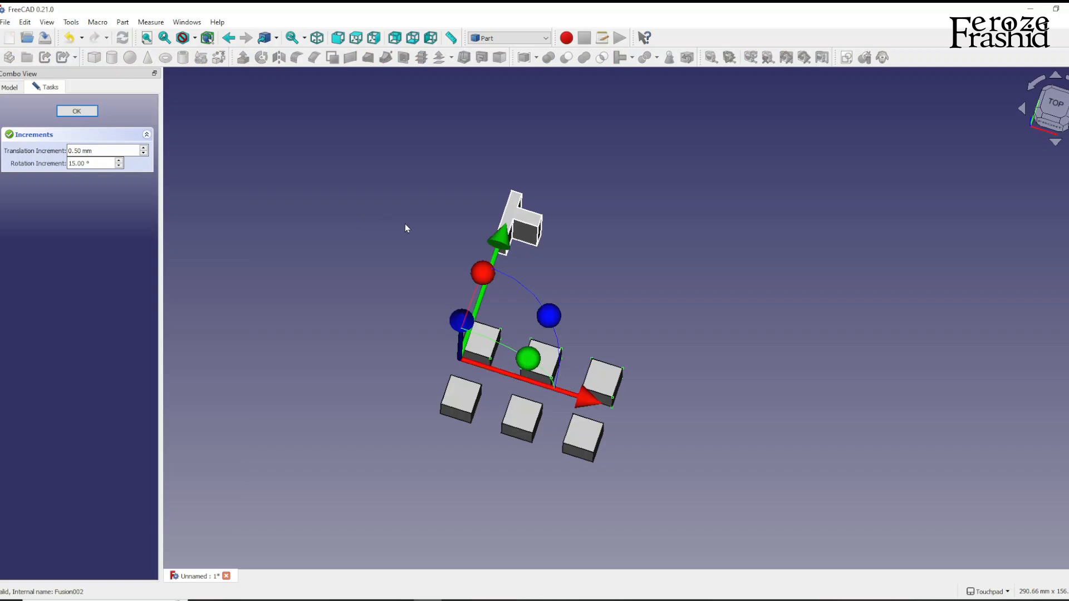
drag(500, 244, 458, 353)
click(86, 112)
click(308, 303)
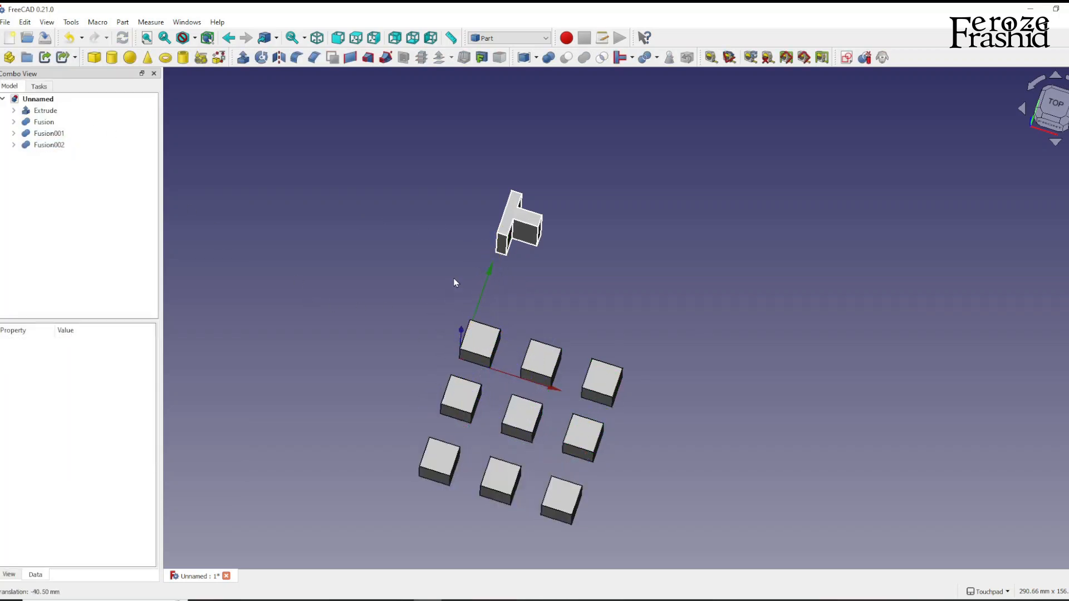
scroll(445, 201, down, 2)
scroll(479, 397, up, 2)
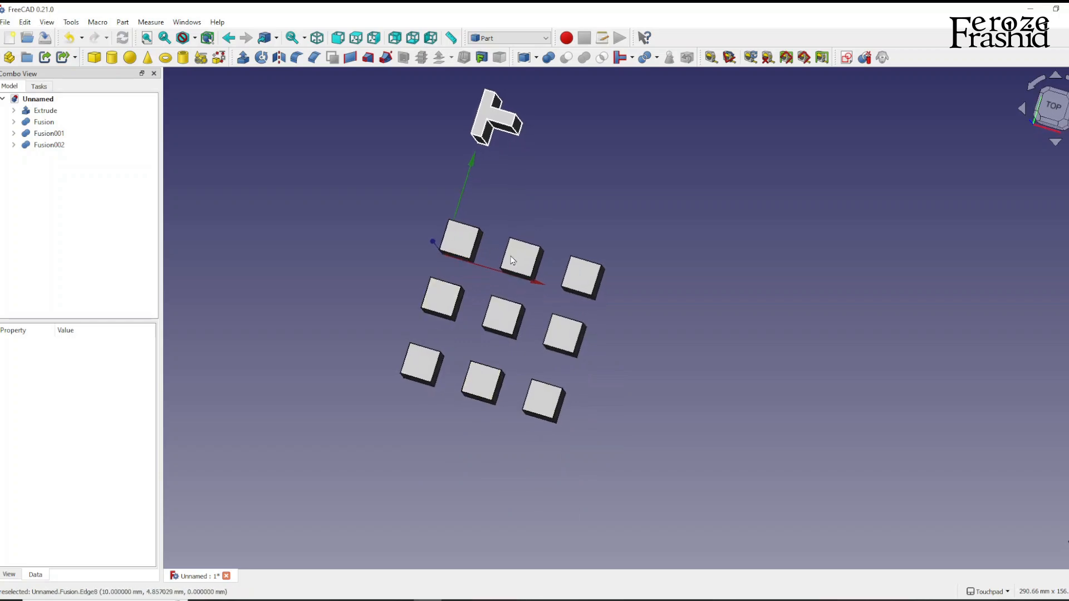
click(460, 243)
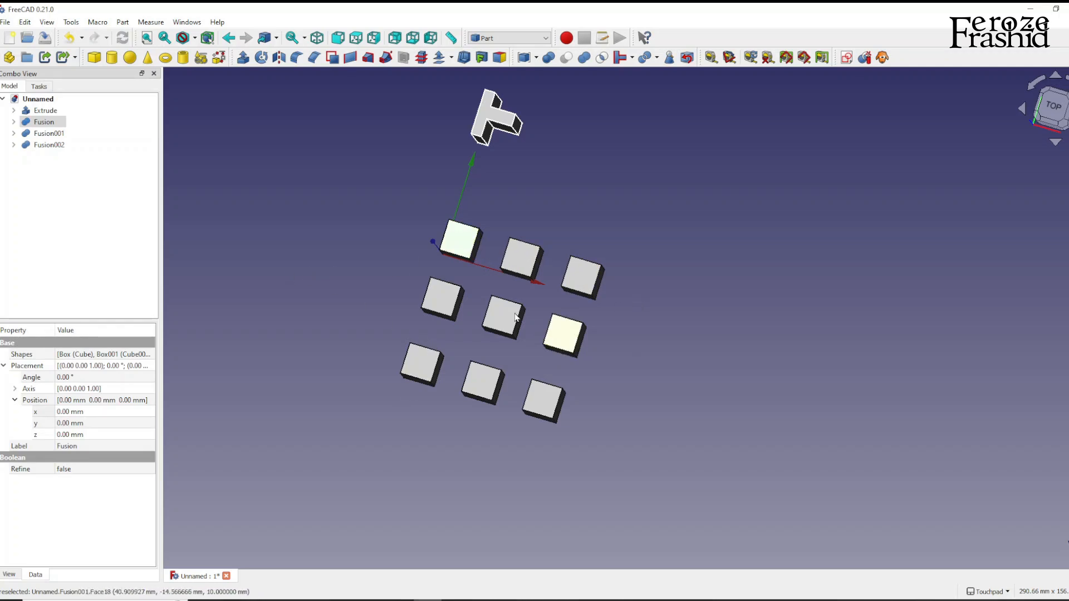
click(446, 248)
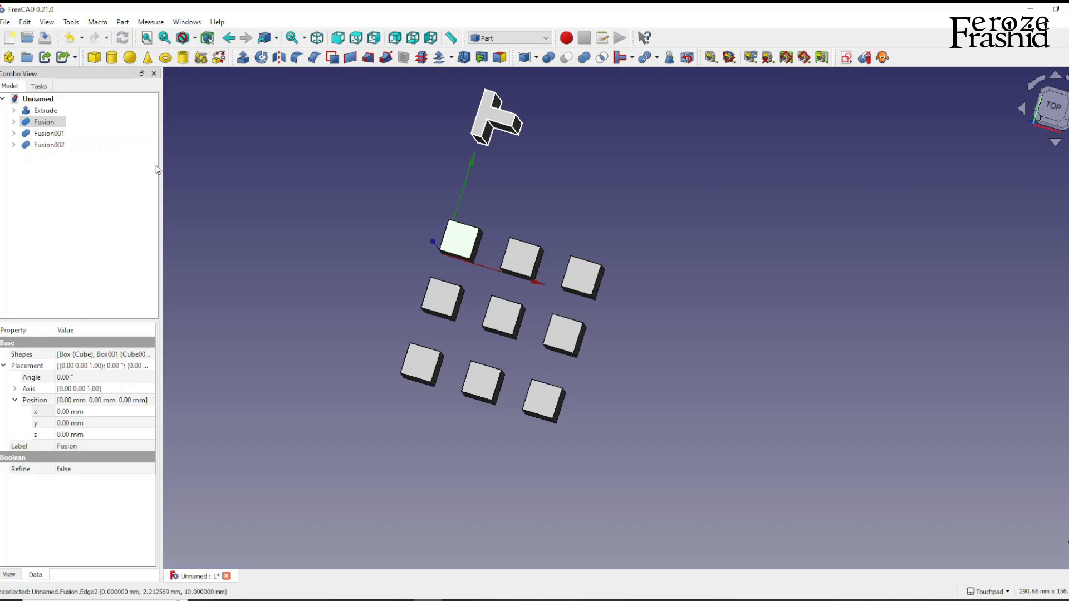
click(102, 204)
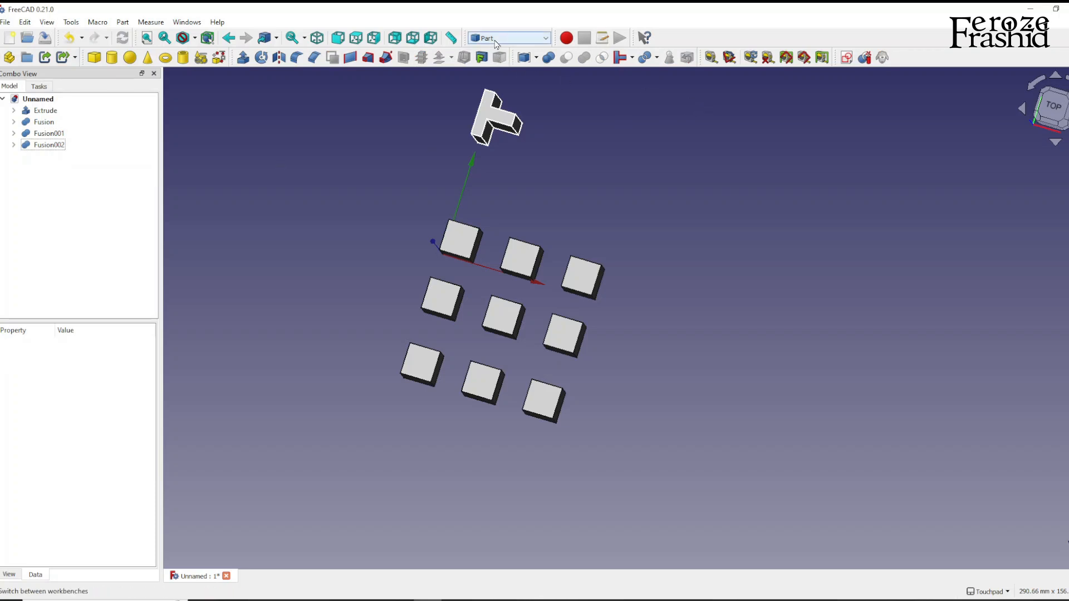
Delete the two duplicated rows of cubes, Fusion001 and Fusion002.
click(49, 145)
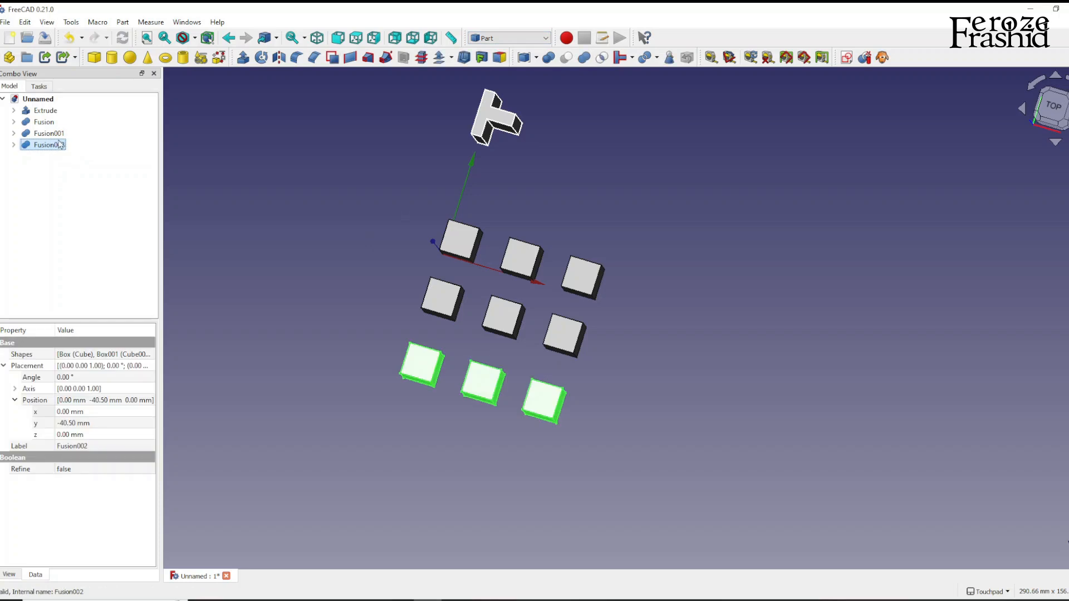
ctrl+click(49, 133)
key(Delete)
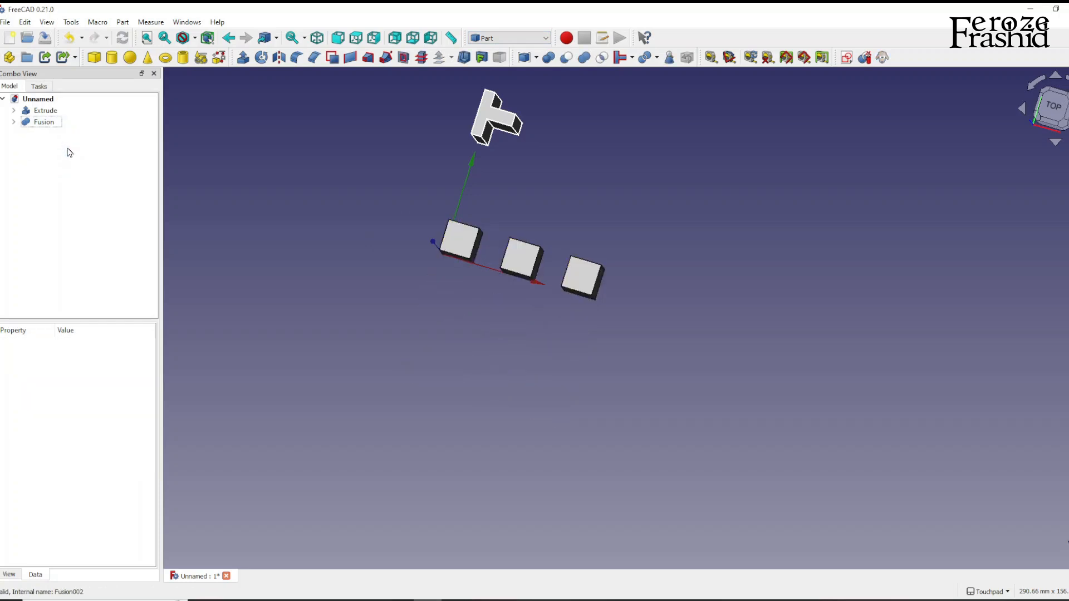
Delete the original Fusion and the extra cubes Cube001 and Cube002, keeping the first cube and the T-shaped extrusion.
click(51, 113)
click(49, 123)
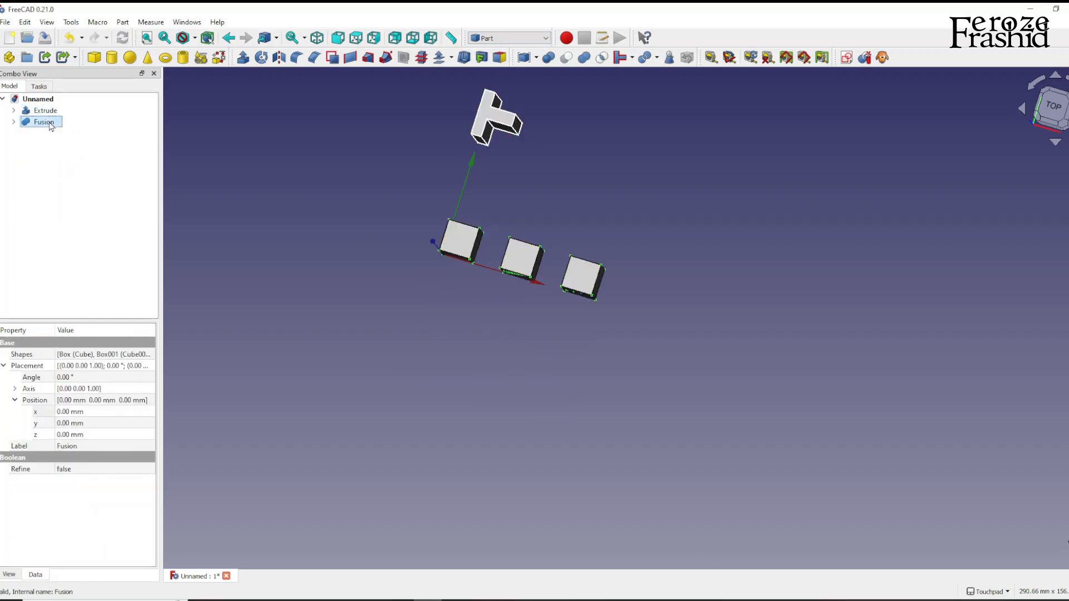
key(Delete)
click(50, 146)
ctrl+click(50, 133)
key(Delete)
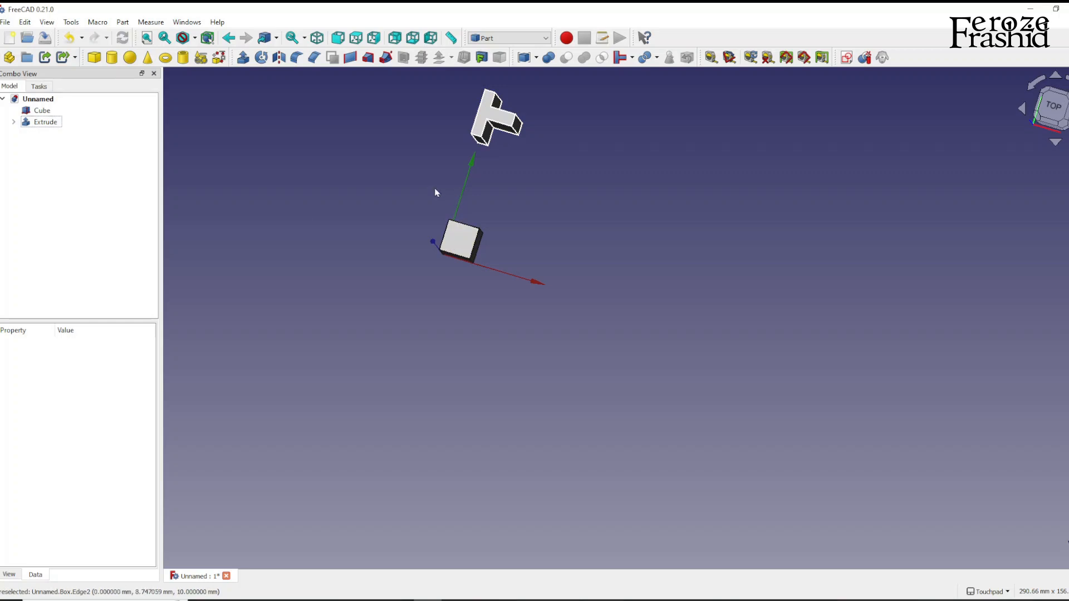
Switch to the Lattice2 workbench and create a linear array of placements.
click(518, 39)
click(506, 152)
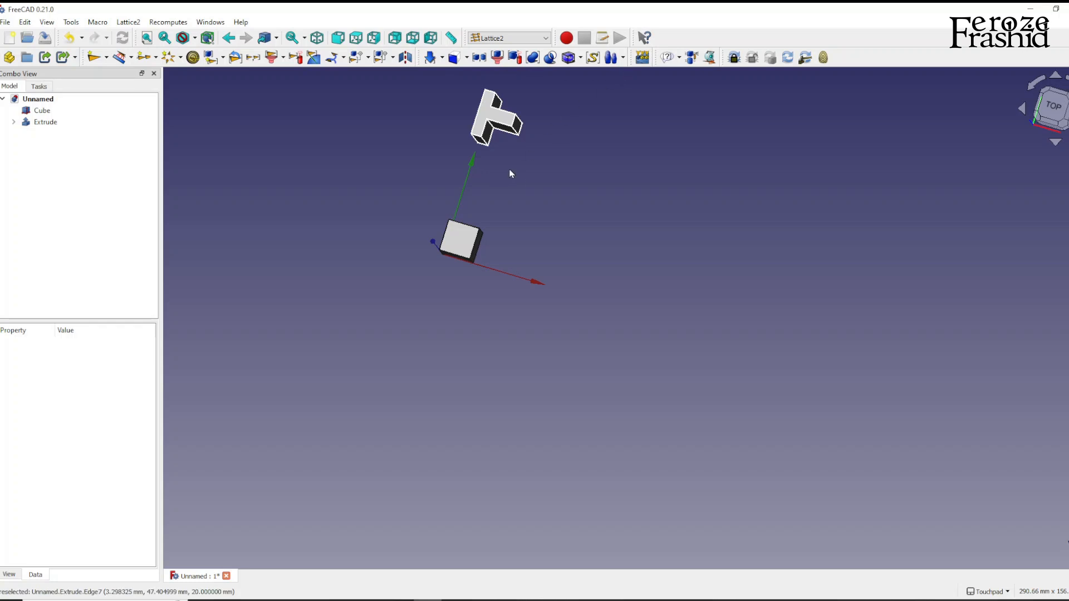
scroll(509, 178, up, 1)
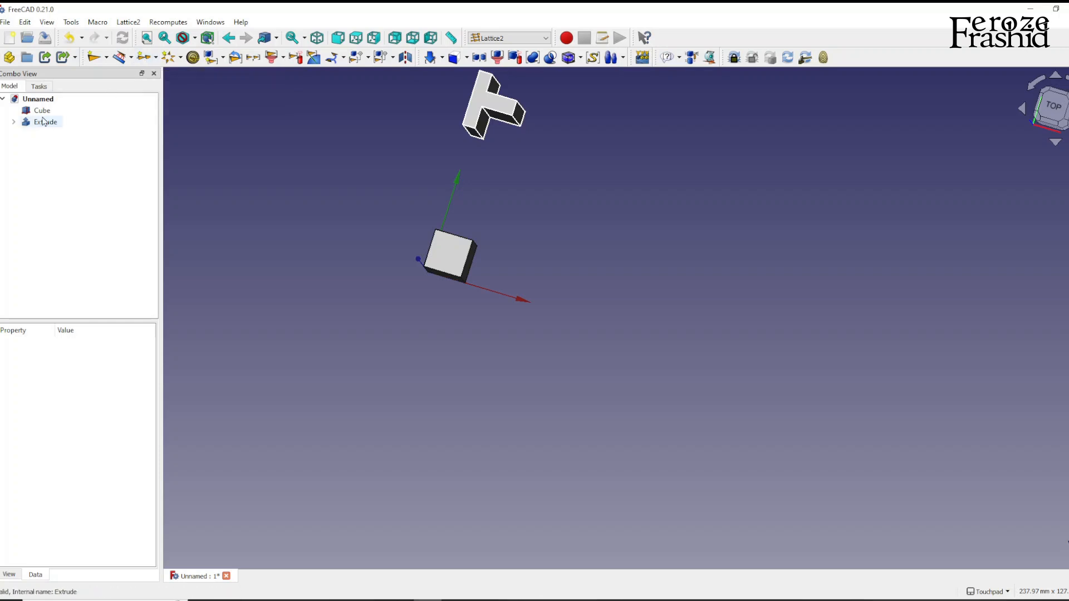
click(144, 58)
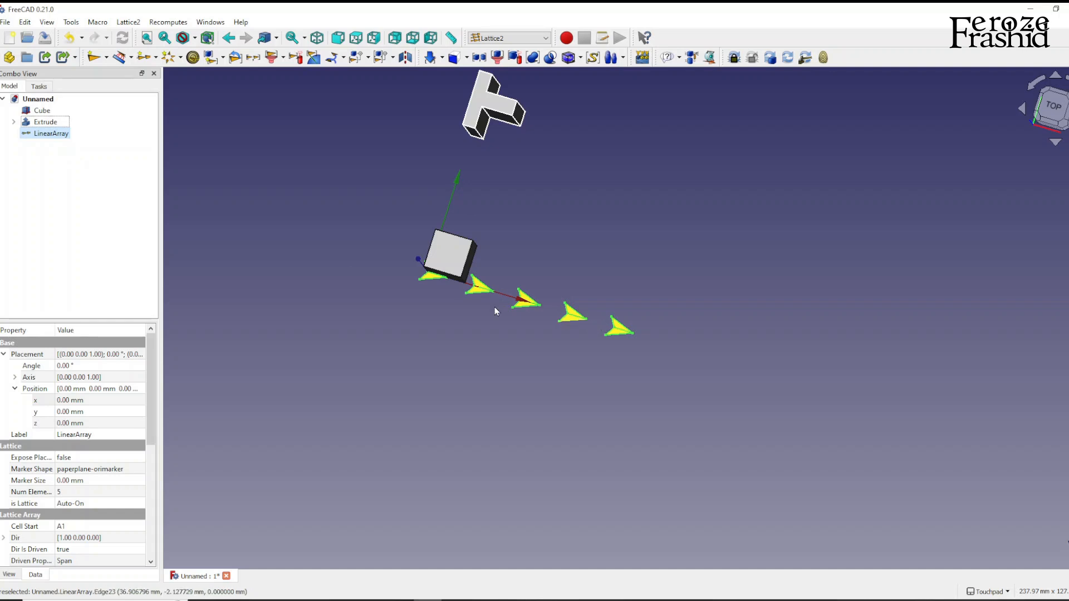
Examine the linear array's placement, lattice and display properties, including its number of elements.
click(50, 134)
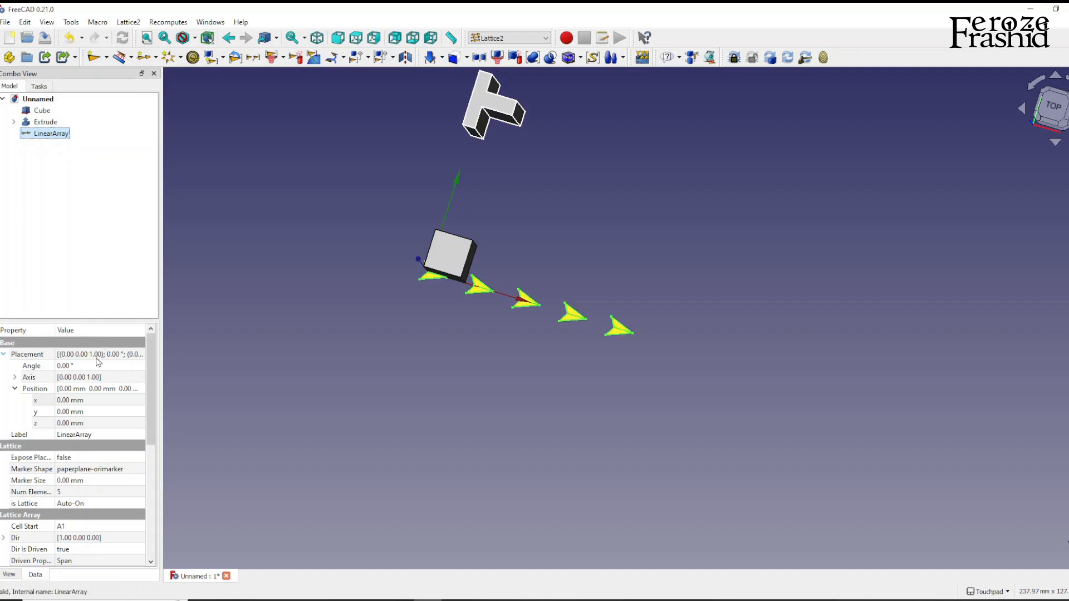
scroll(85, 426, down, 1)
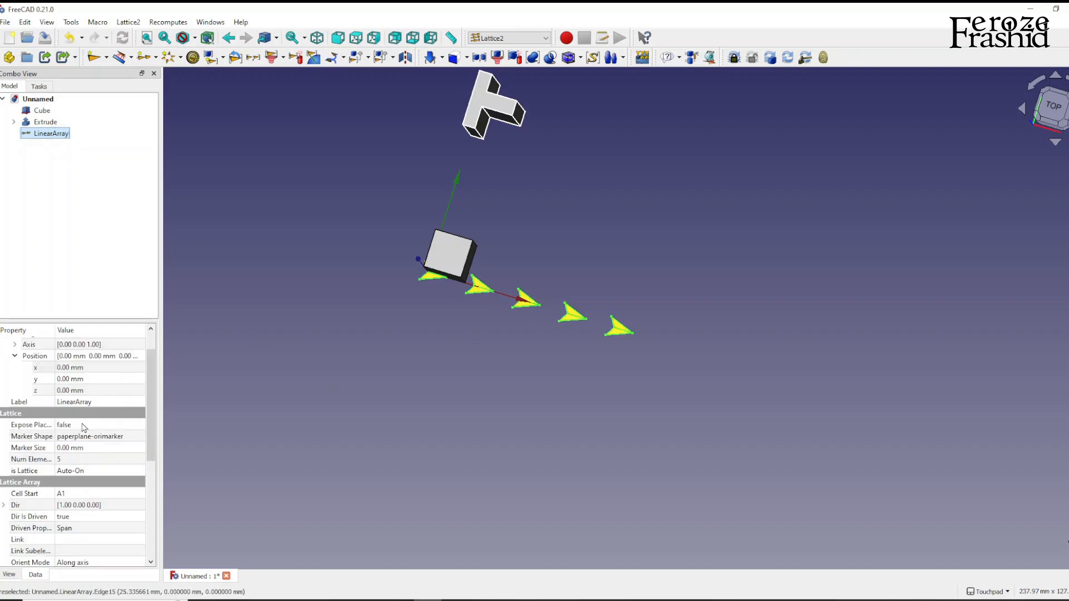
scroll(69, 395, up, 1)
drag(94, 322, 94, 280)
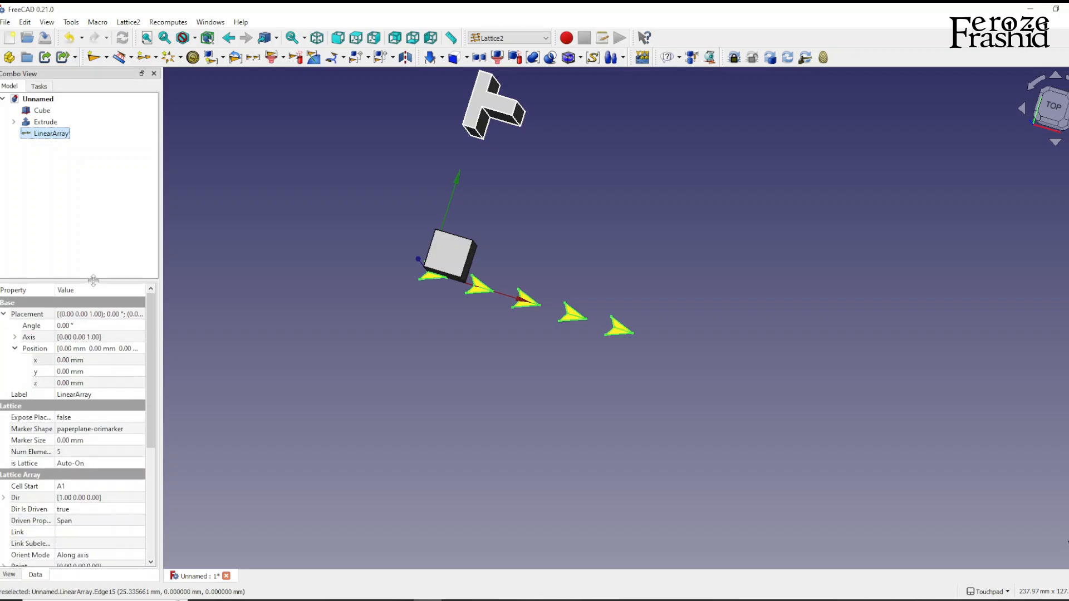
click(13, 575)
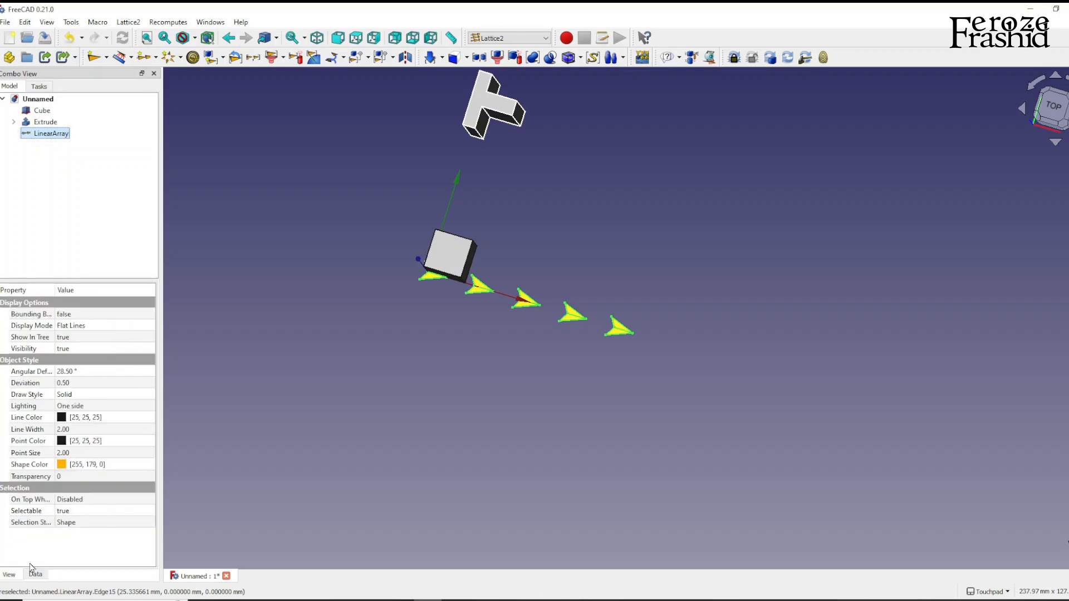
click(40, 577)
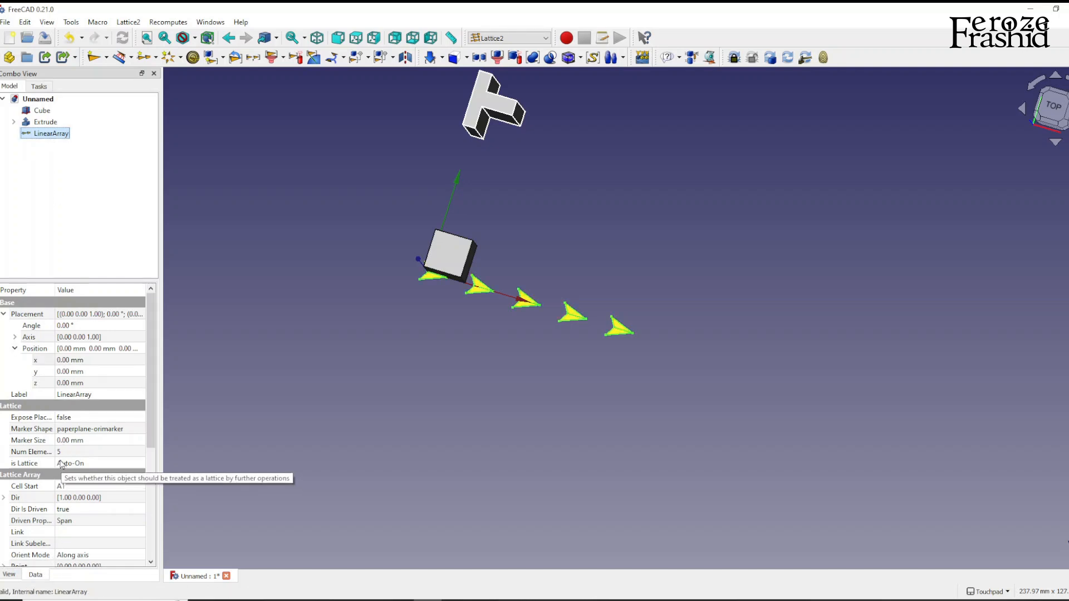
scroll(70, 482, down, 1)
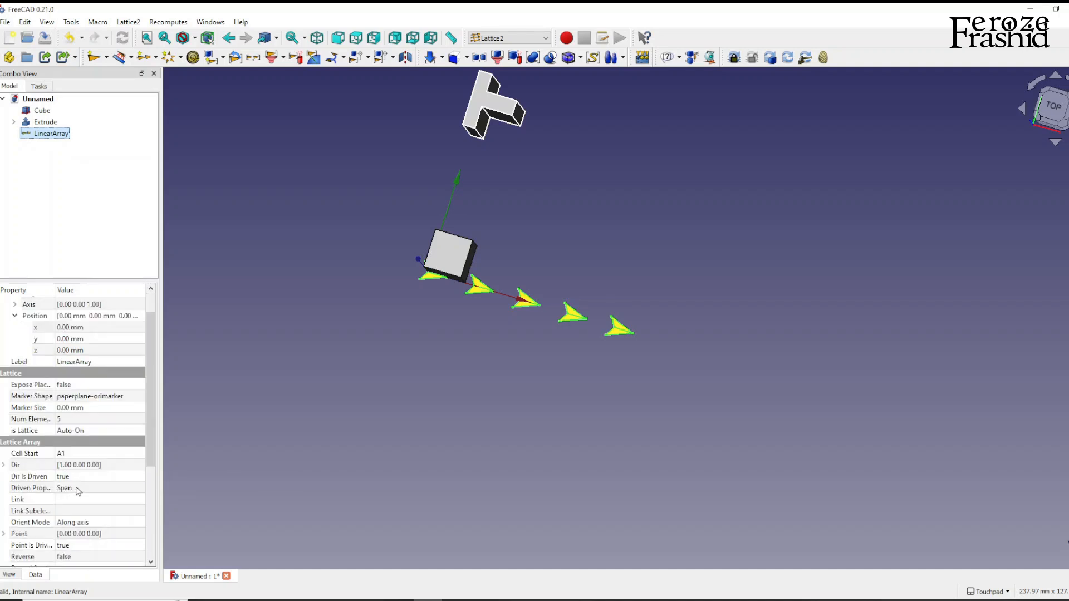
scroll(78, 490, up, 1)
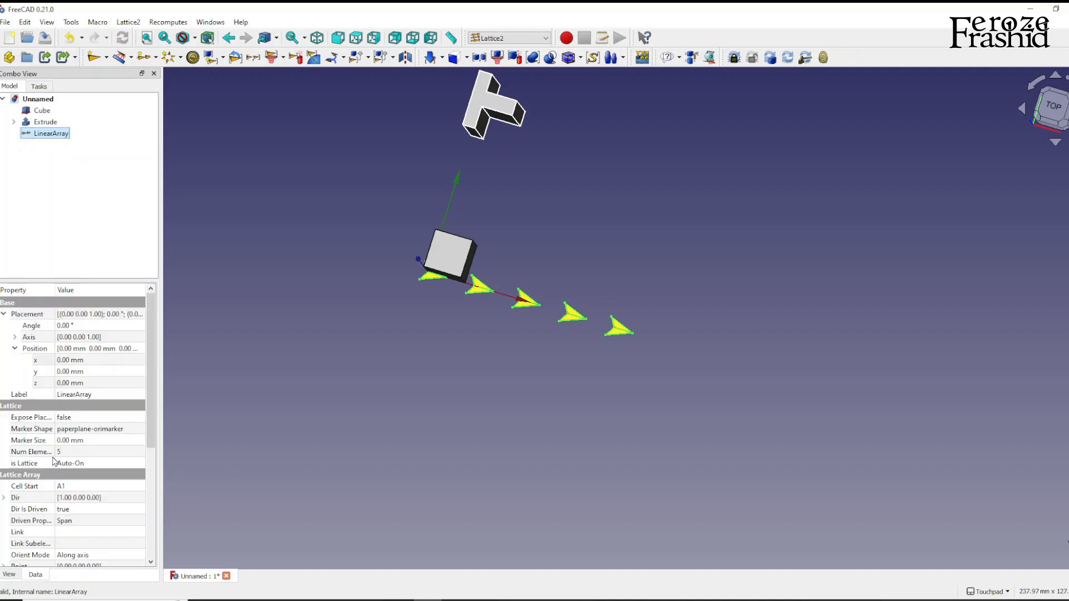
click(73, 452)
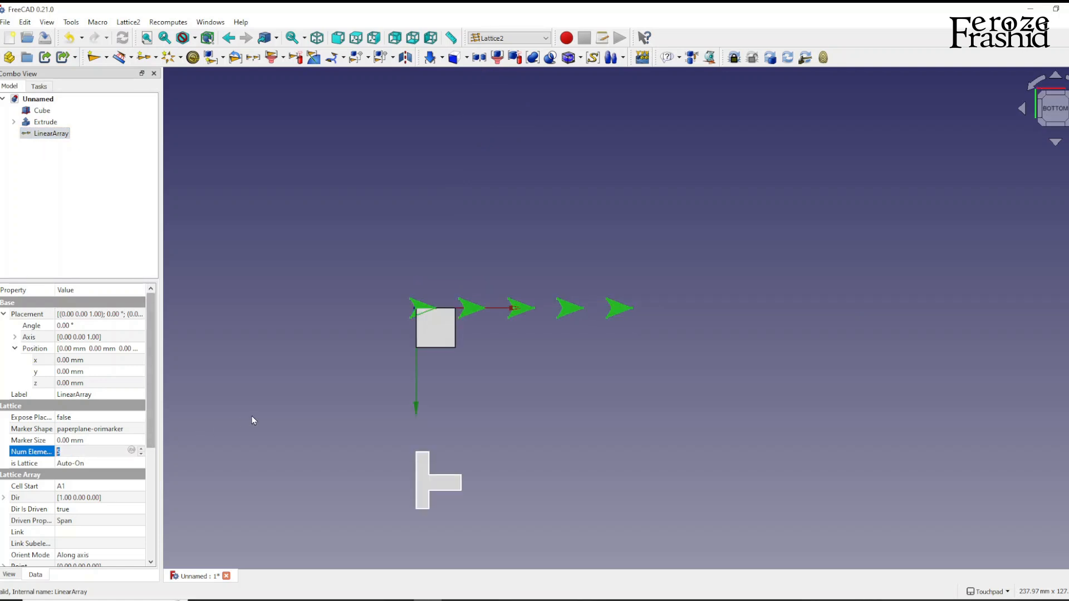
View the cube, T-shaped extrusion and linear array from several directions, ending in the top view.
click(472, 381)
shift+middle_drag(949, 203, 963, 150)
scroll(1049, 167, down, 2)
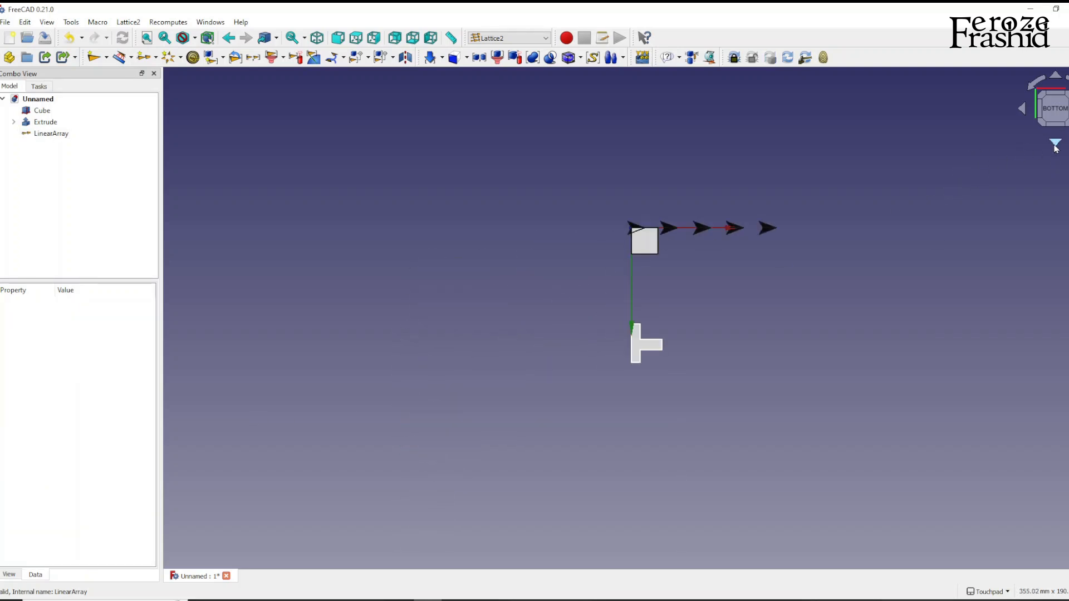
shift+drag(972, 160, 676, 275)
scroll(676, 274, down, 3)
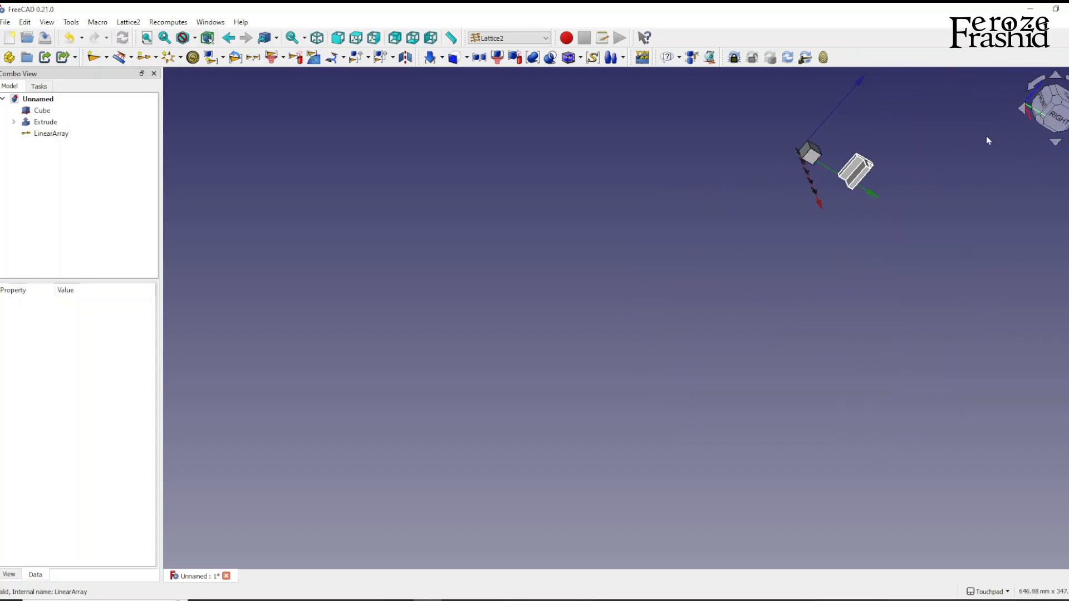
click(1057, 96)
click(1042, 122)
click(1065, 114)
click(1062, 104)
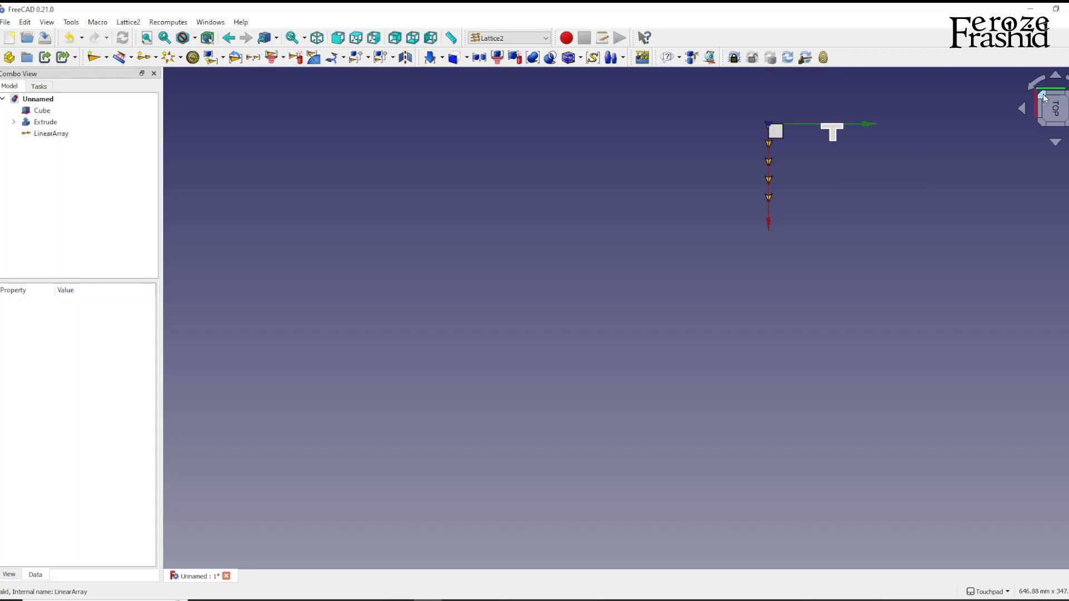
double_click(1036, 83)
click(1058, 123)
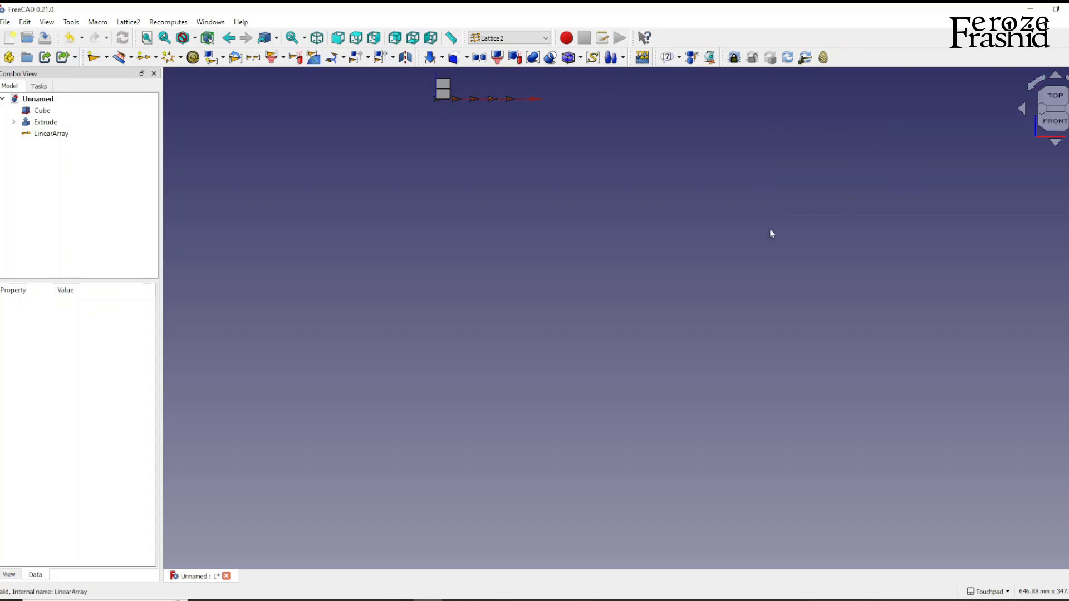
scroll(557, 156, up, 3)
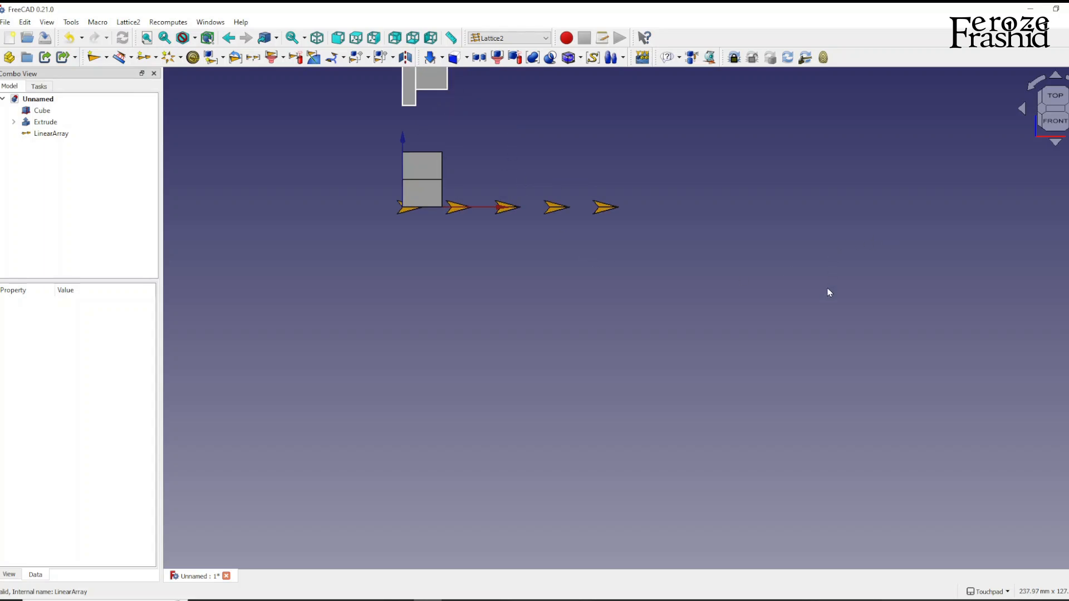
key(super)
key(super)
alt+drag(571, 281, 556, 332)
click(1051, 107)
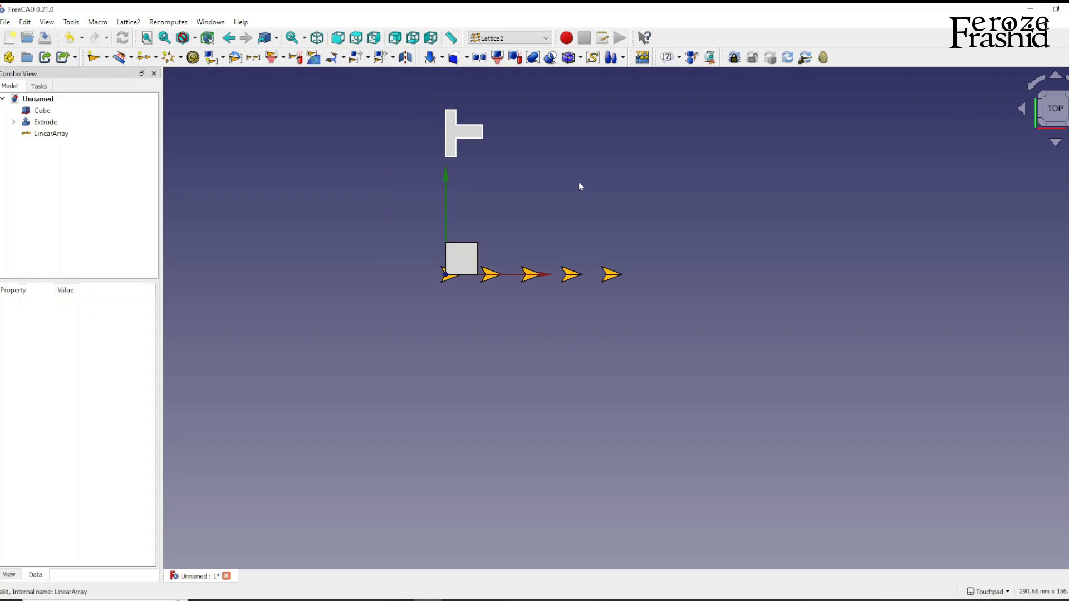
Set the linear array's count to 3.
click(54, 136)
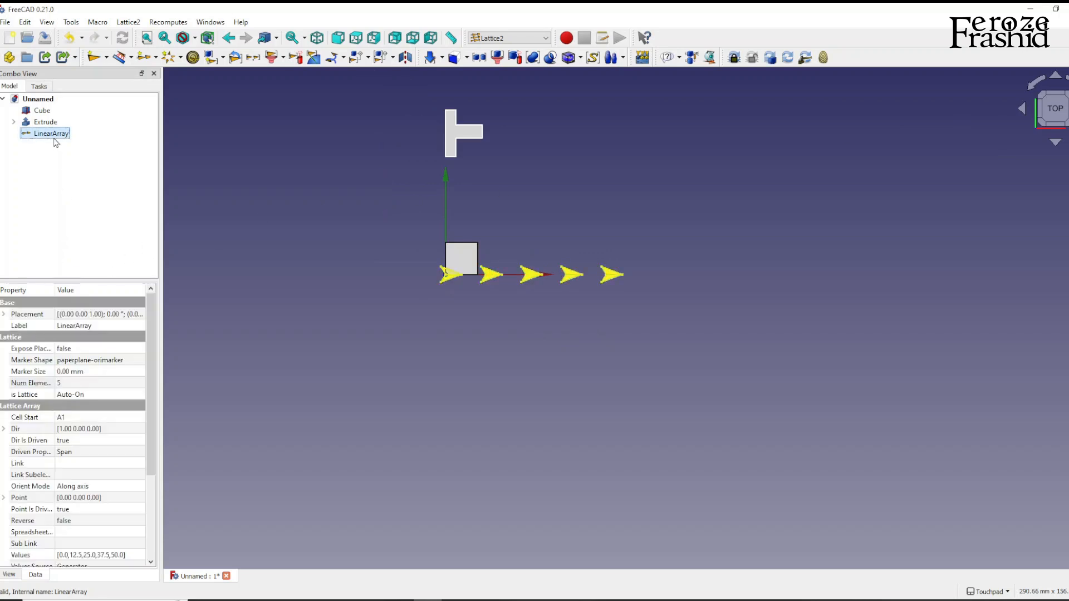
scroll(89, 449, down, 4)
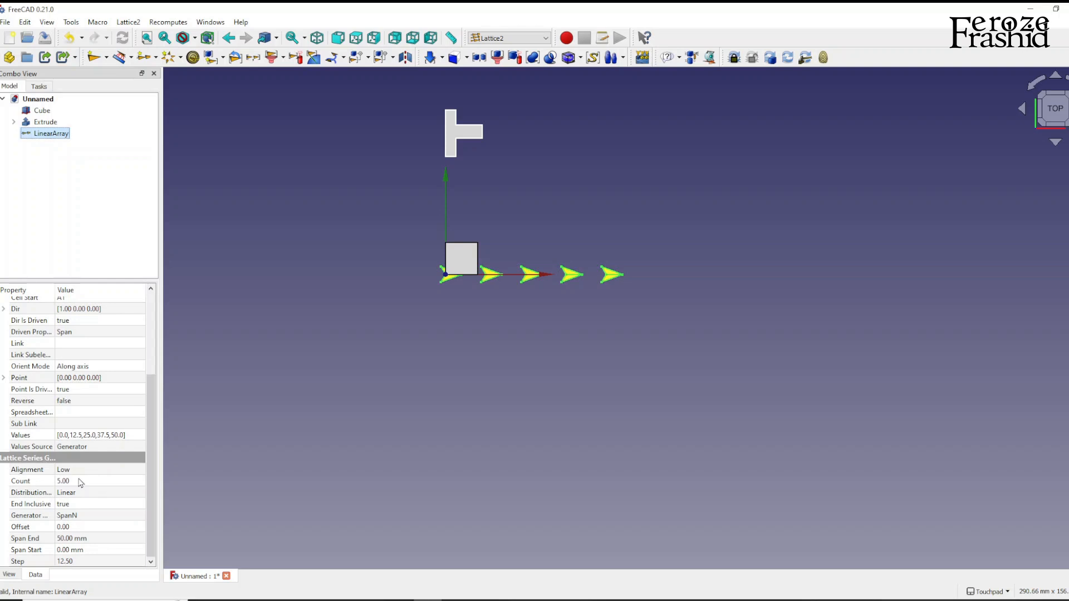
click(78, 479)
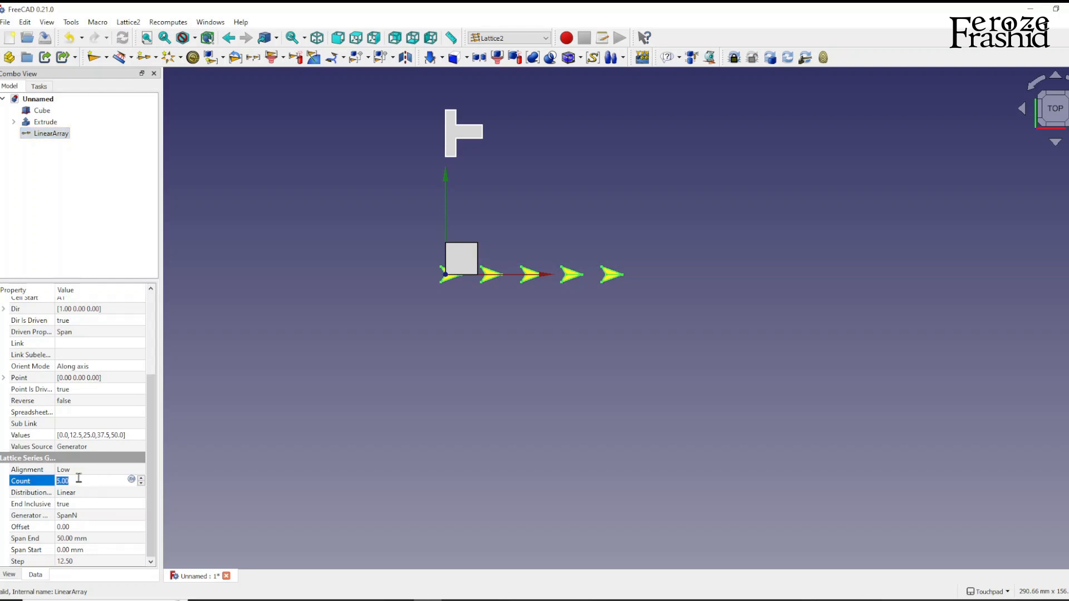
text(3)
key(Return)
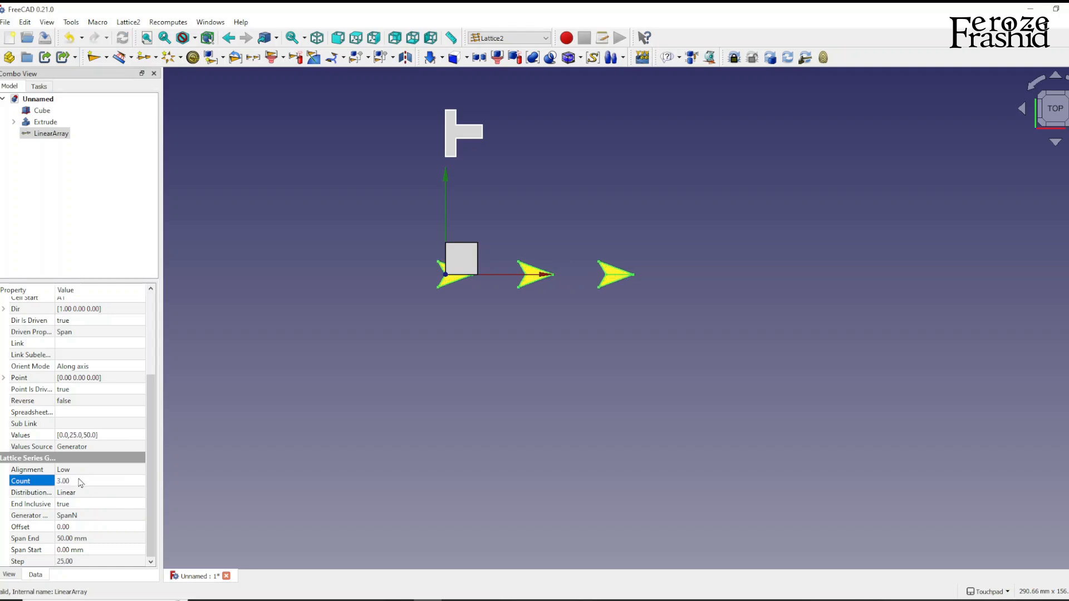
Examine the array's placement markers from an oblique angle, then return to the top view with the linear array selected.
click(310, 387)
click(447, 285)
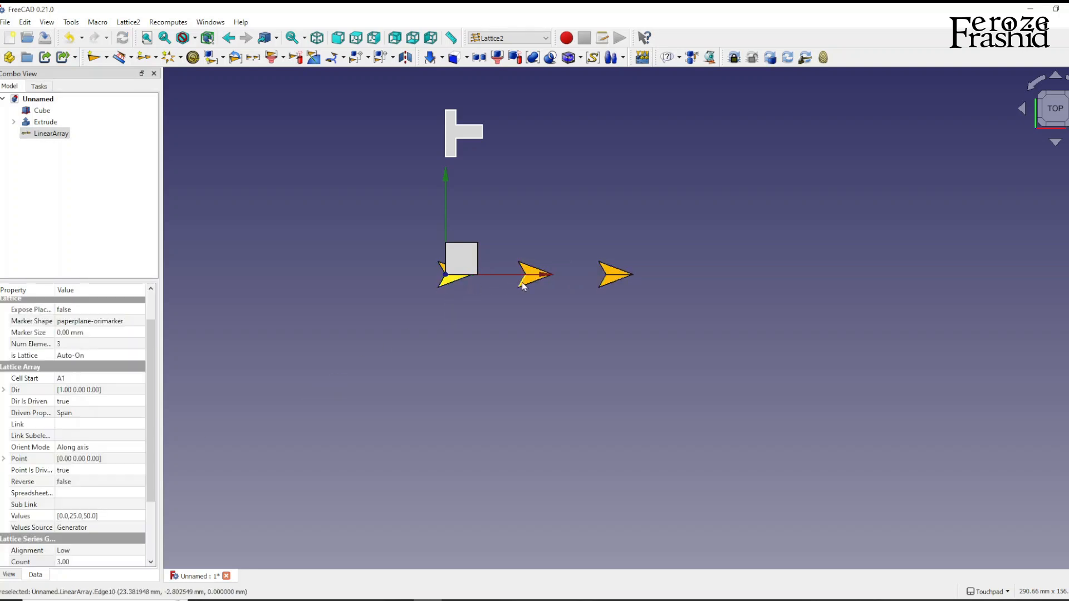
click(603, 327)
shift+drag(603, 340, 478, 298)
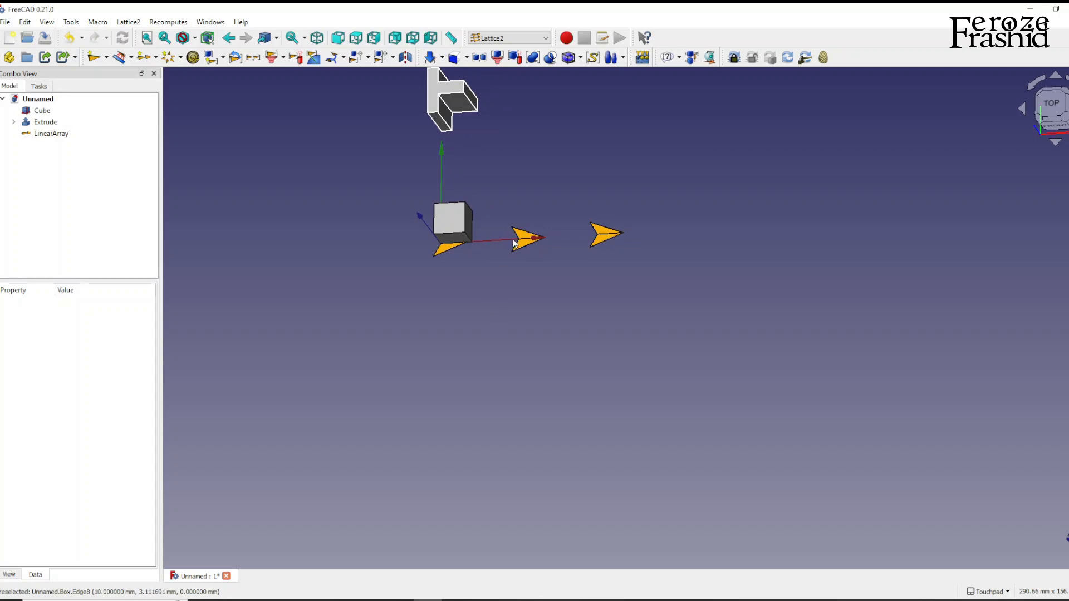
click(62, 137)
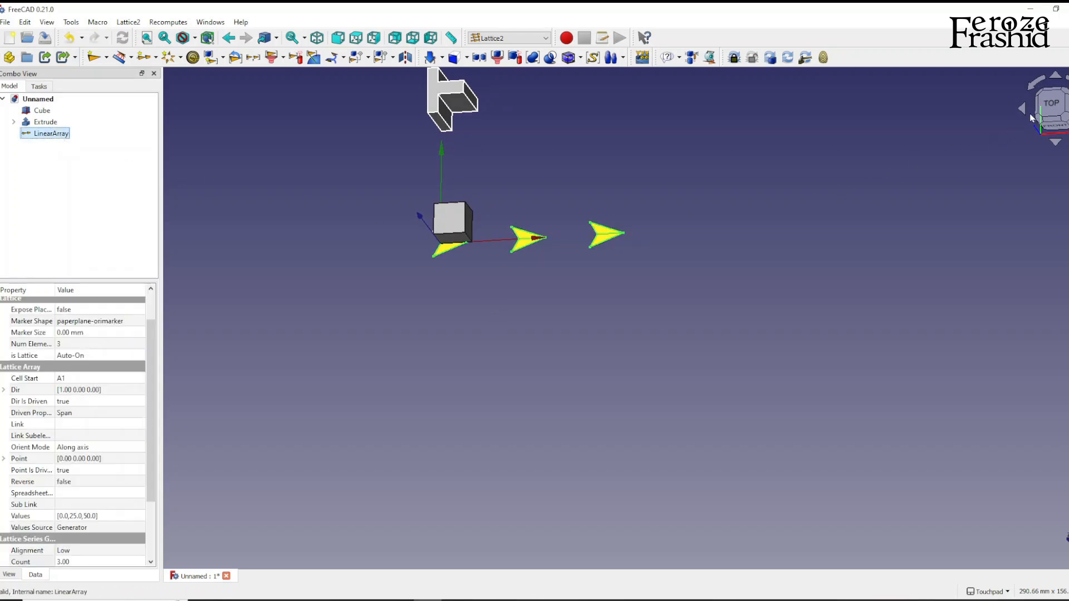
click(1045, 107)
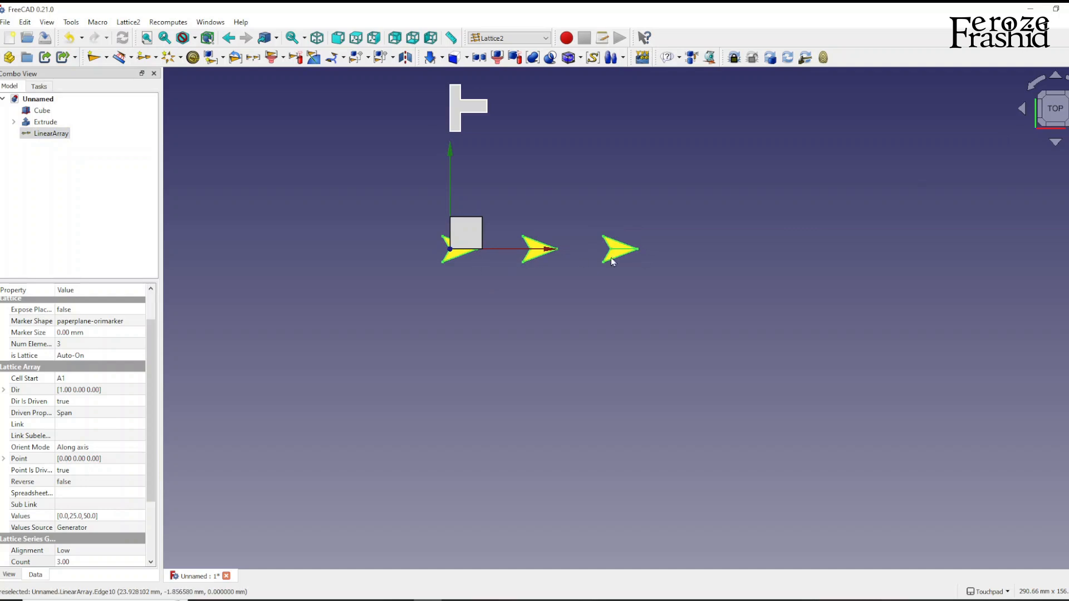
Look through the generator mode options in the linear array's series properties, including StepN.
scroll(100, 447, down, 3)
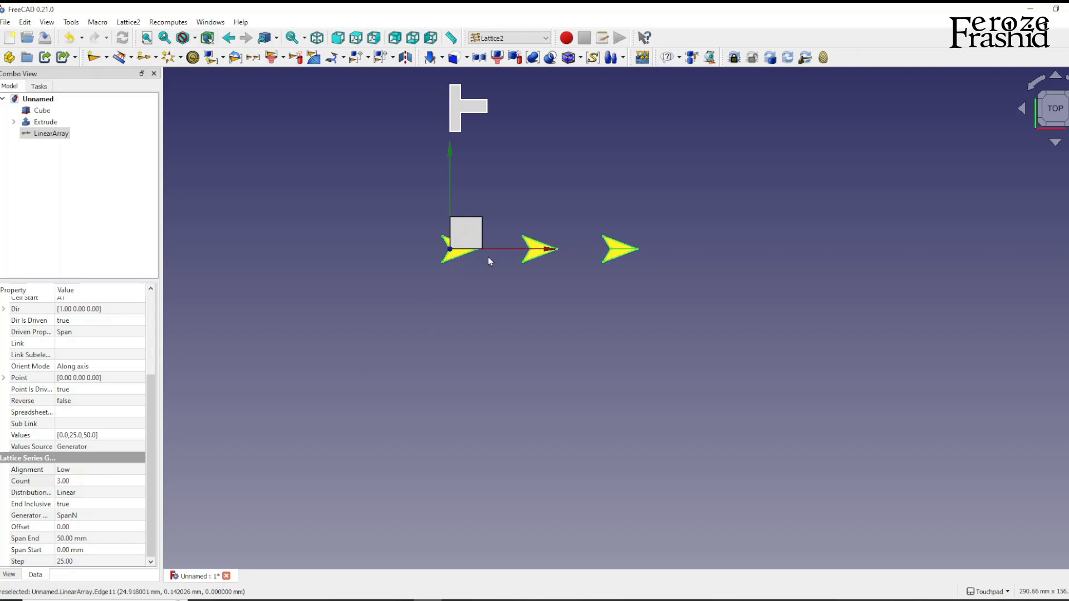
click(77, 517)
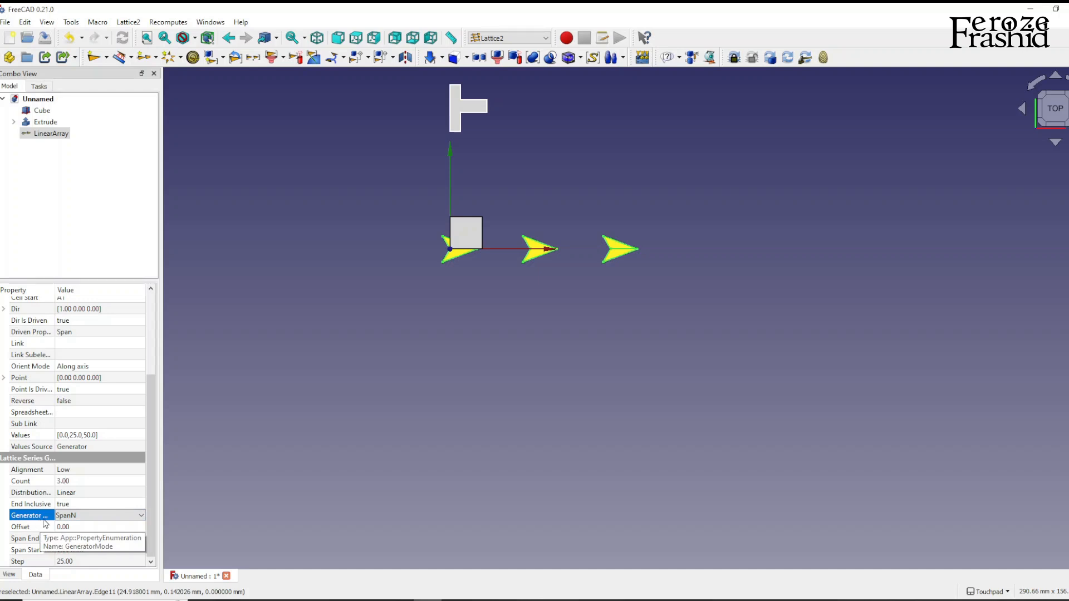
click(81, 517)
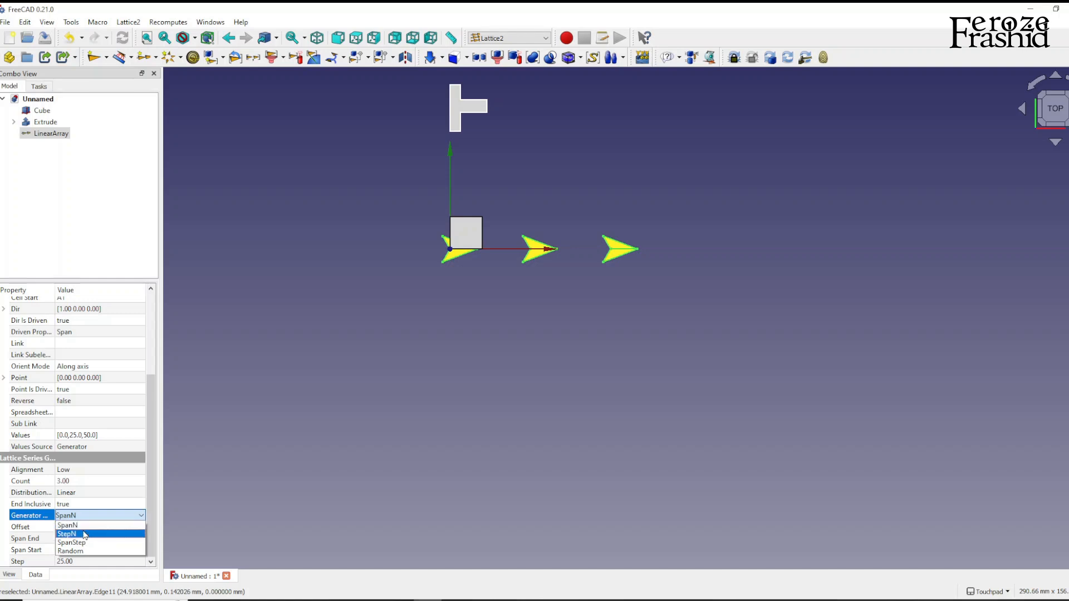
click(85, 535)
click(440, 299)
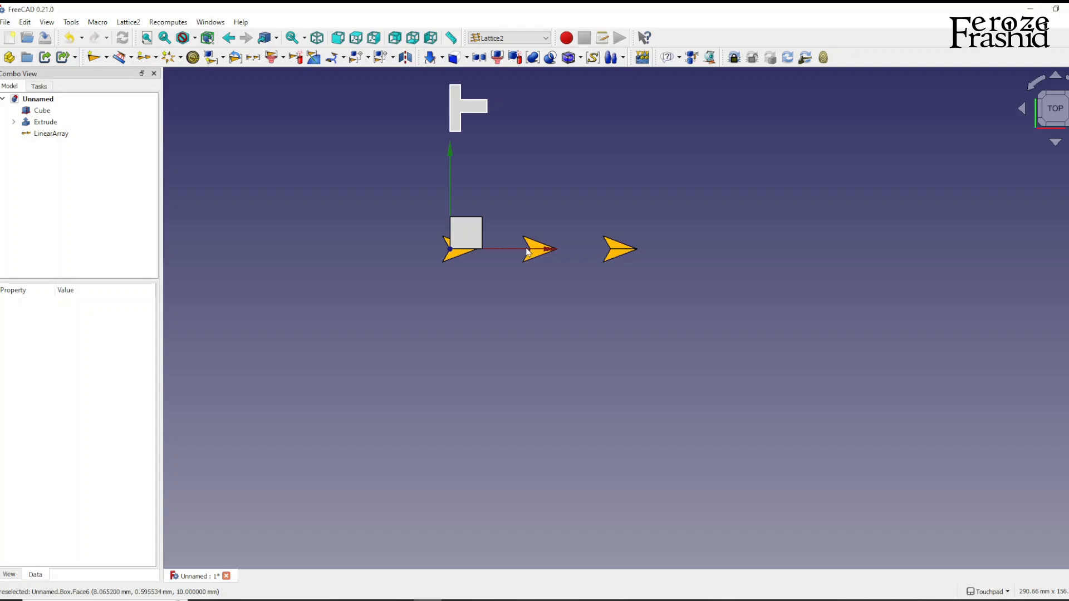
Set the linear array's span end to 100 mm, using the SpanN generator mode.
click(51, 133)
scroll(88, 488, down, 3)
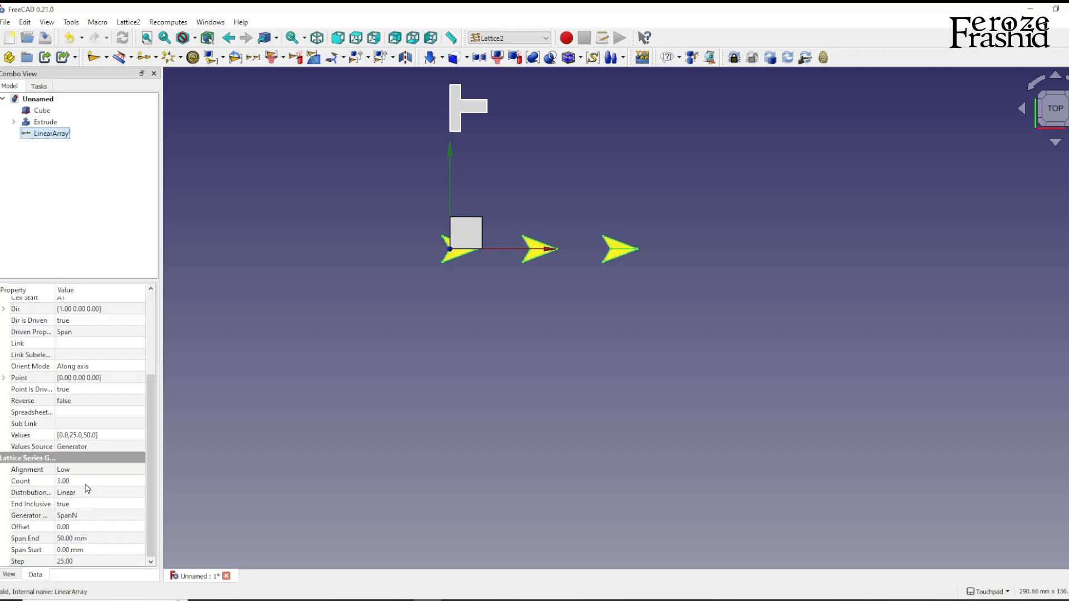
click(86, 517)
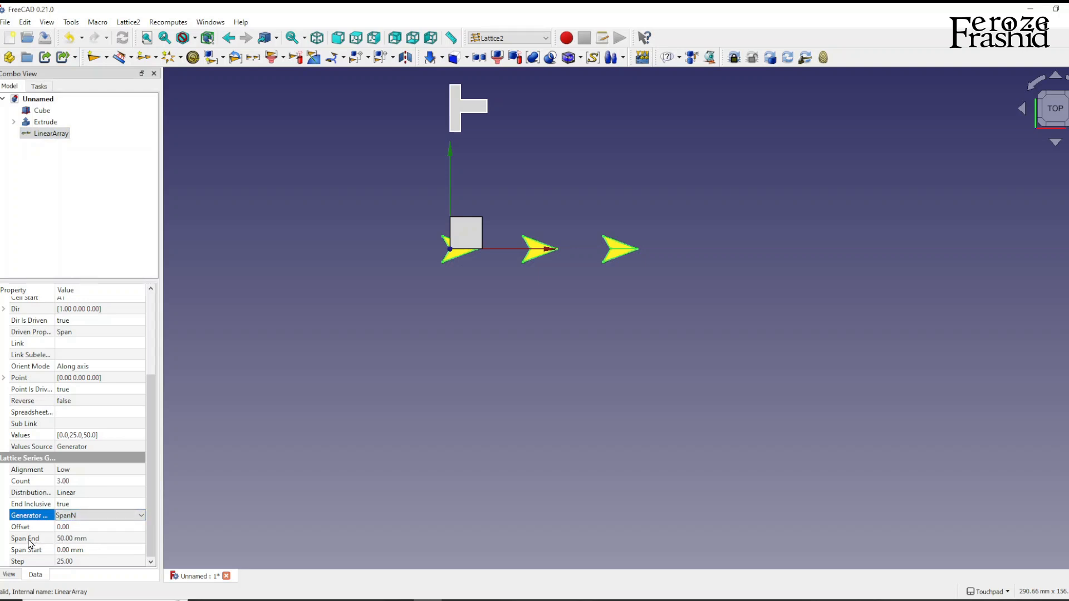
click(71, 539)
text(10)
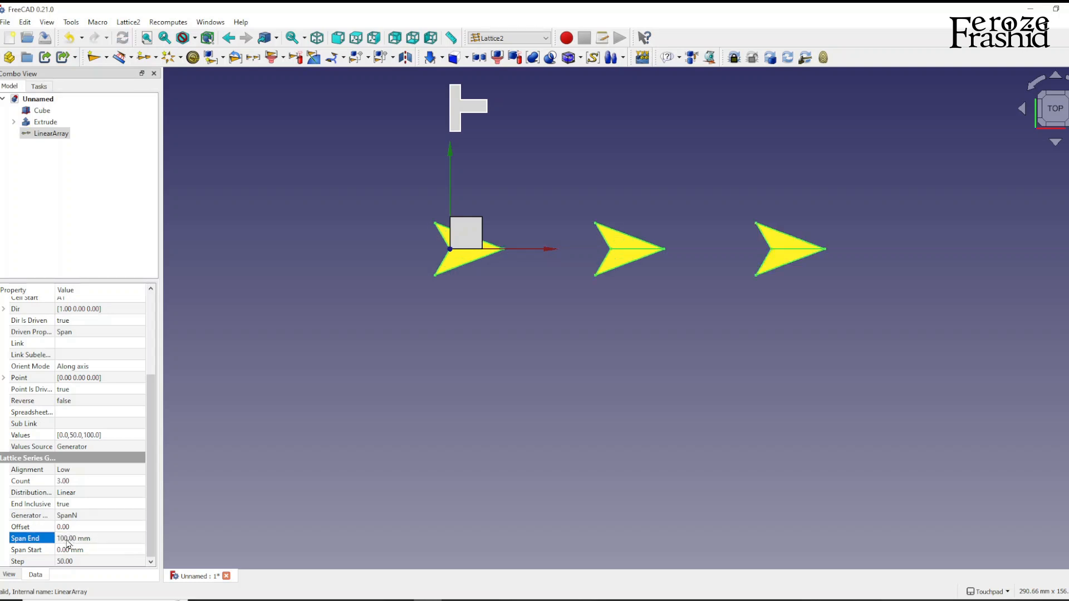
click(313, 421)
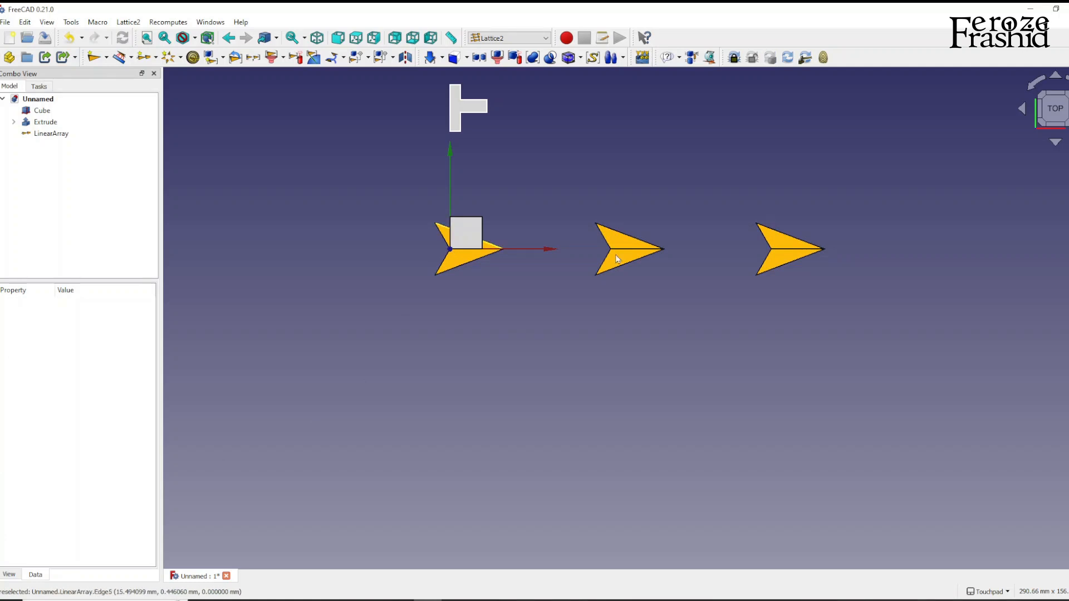
Review the linear array's count and generator mode properties.
click(53, 135)
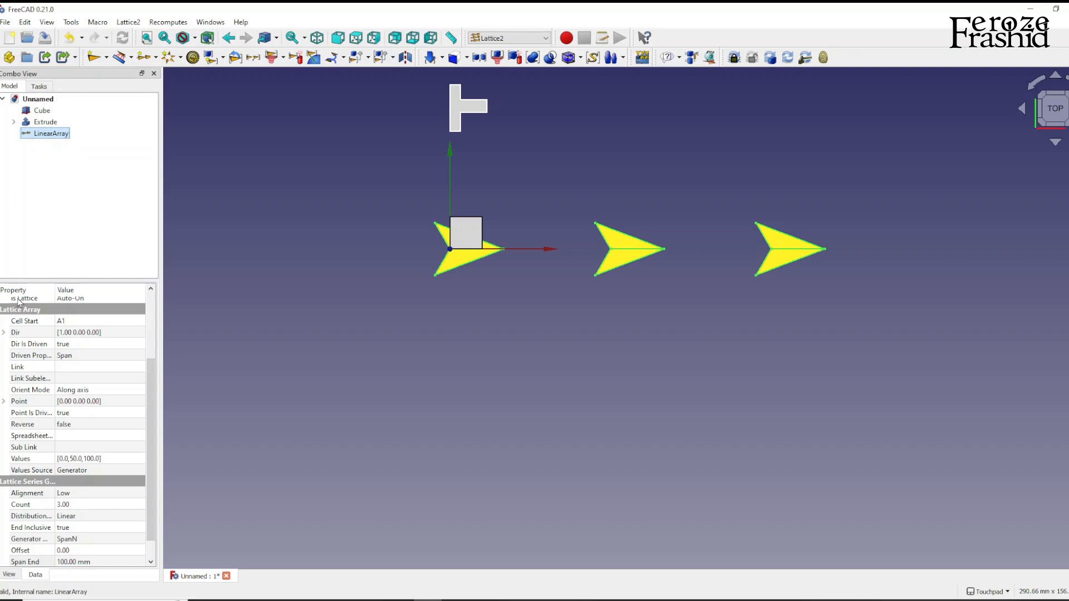
click(64, 505)
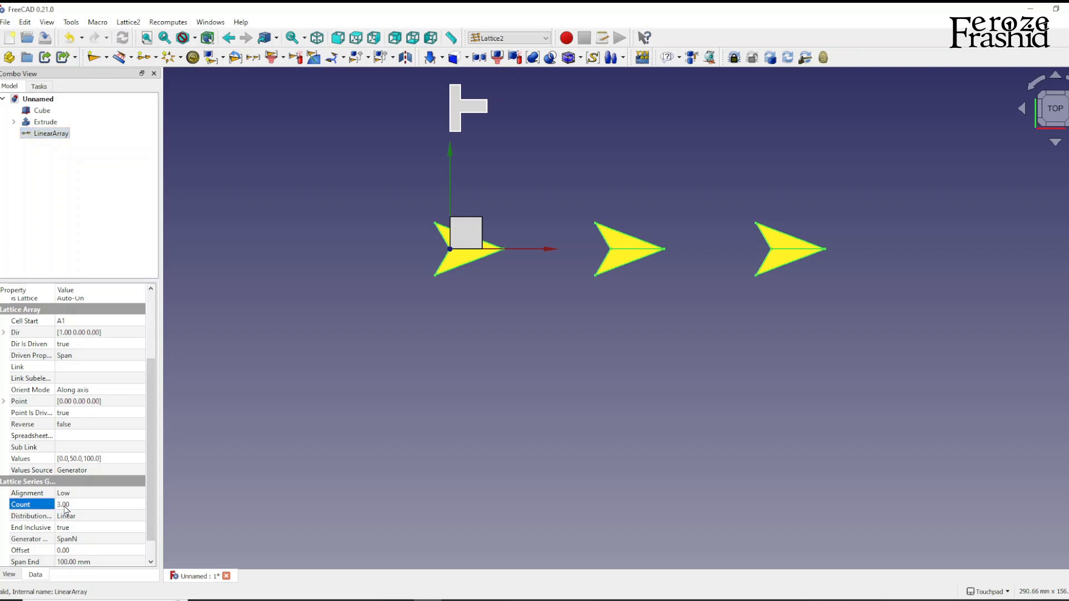
click(71, 540)
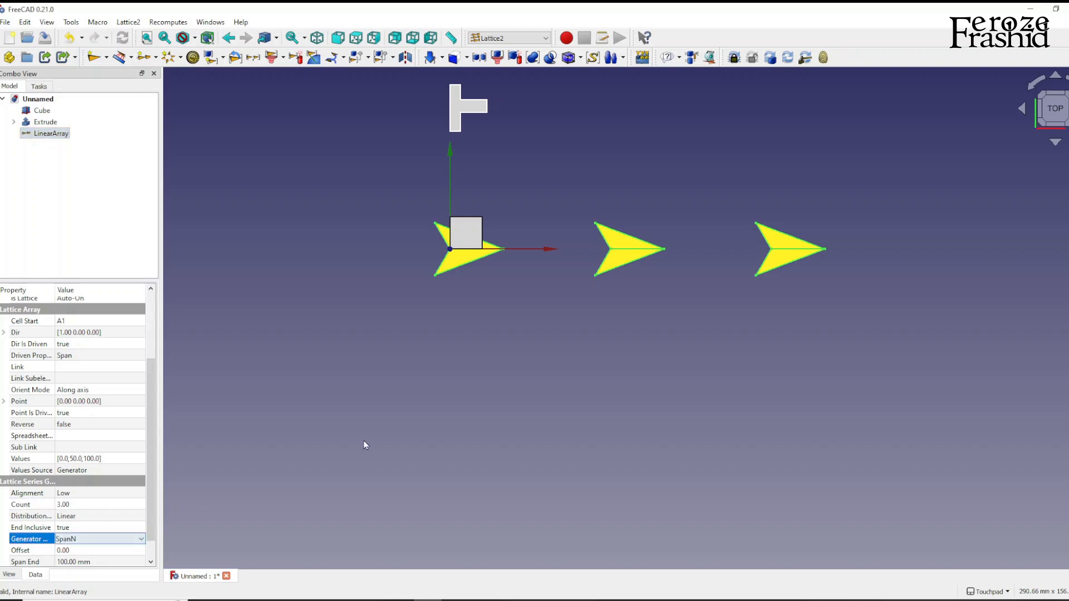
click(329, 420)
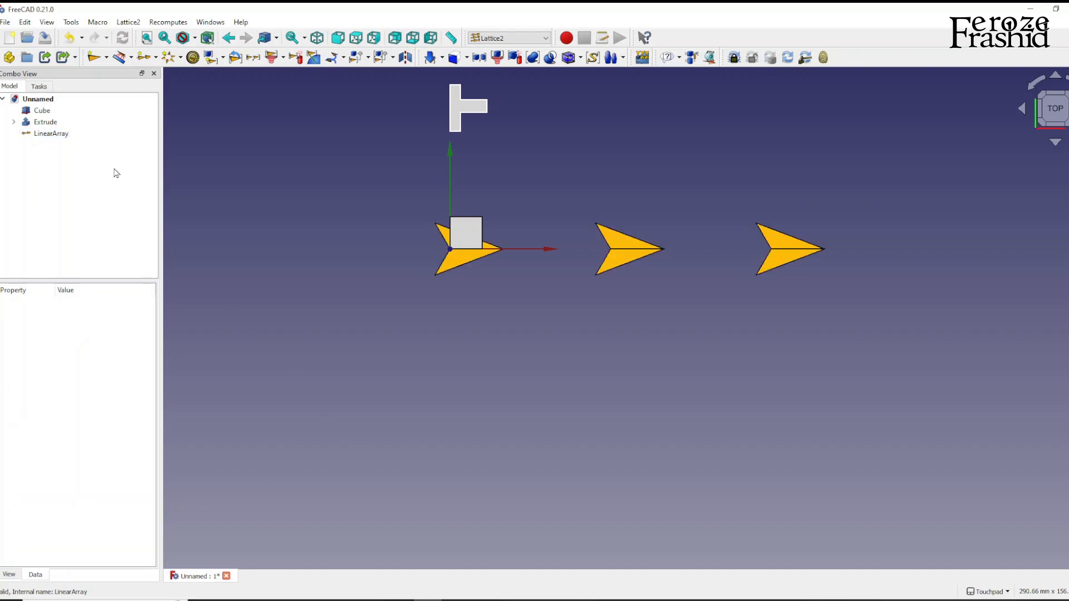
click(49, 112)
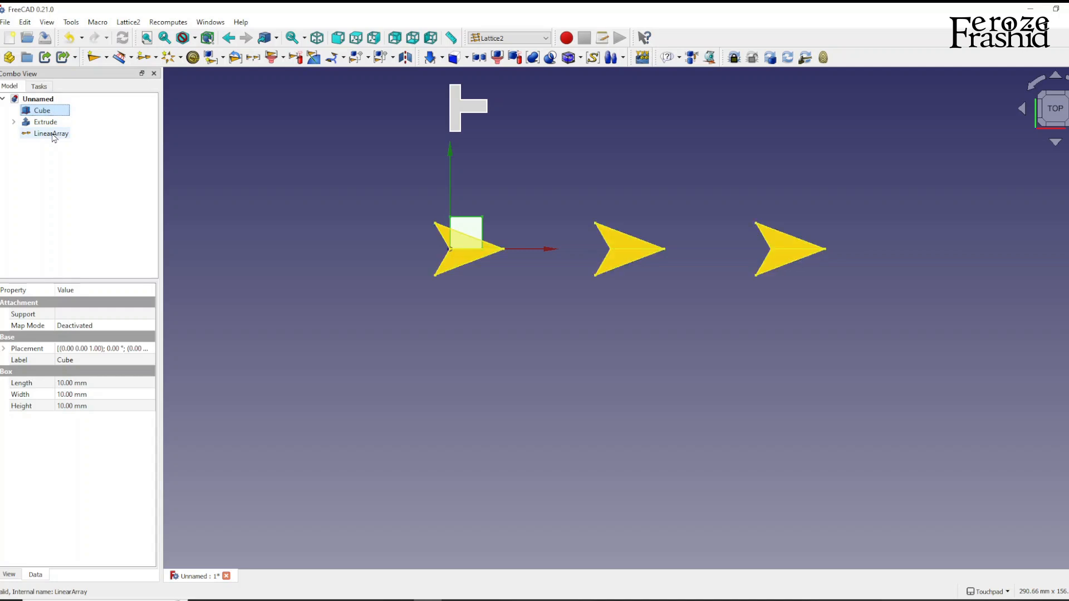
ctrl+click(52, 135)
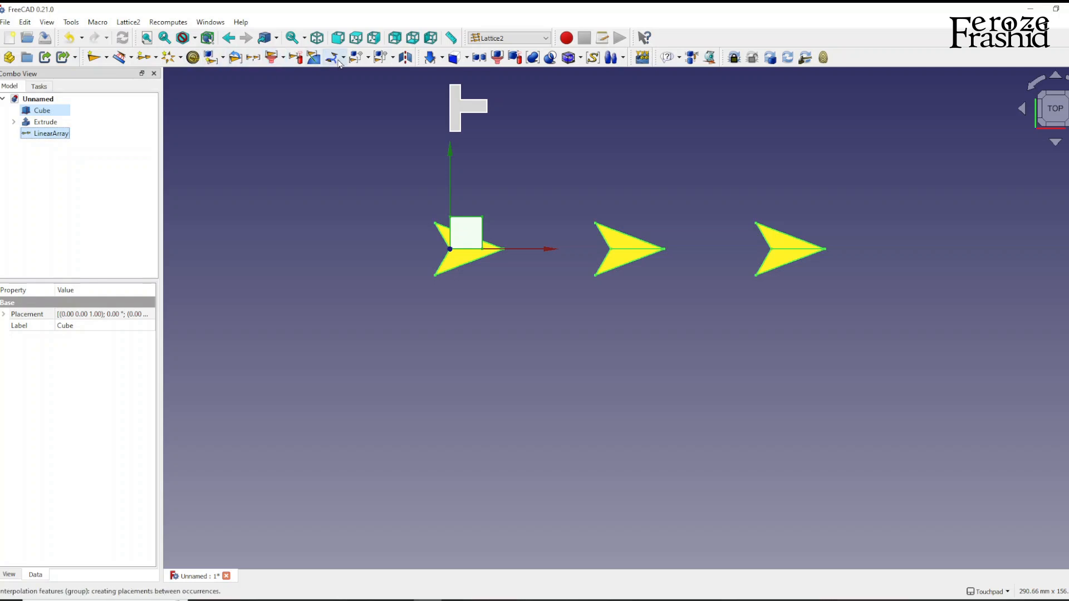
click(370, 59)
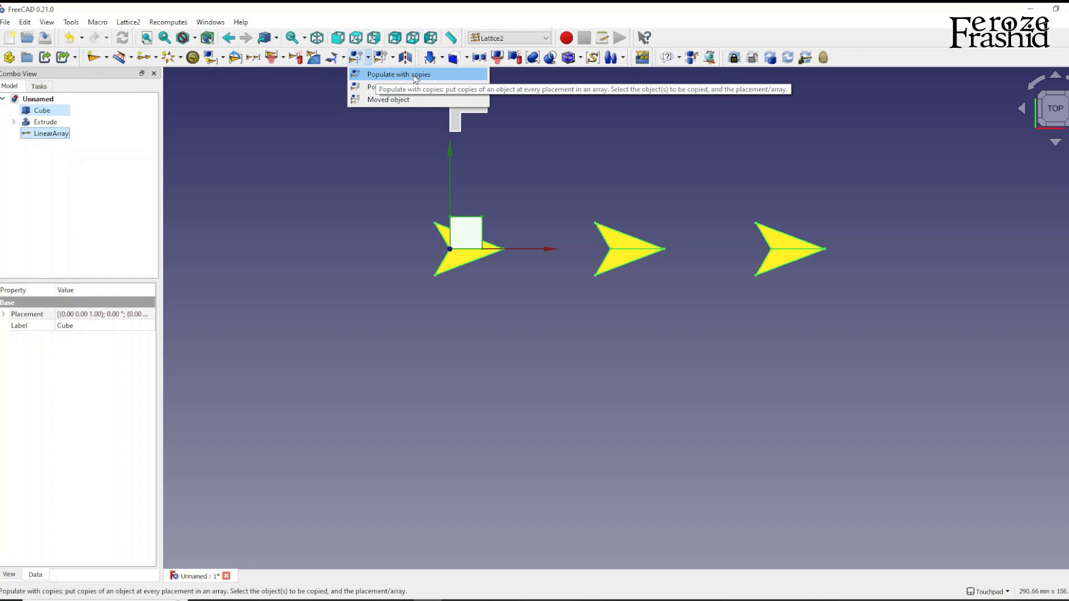
click(85, 180)
Populate the linear array with copies of the cube.
click(58, 114)
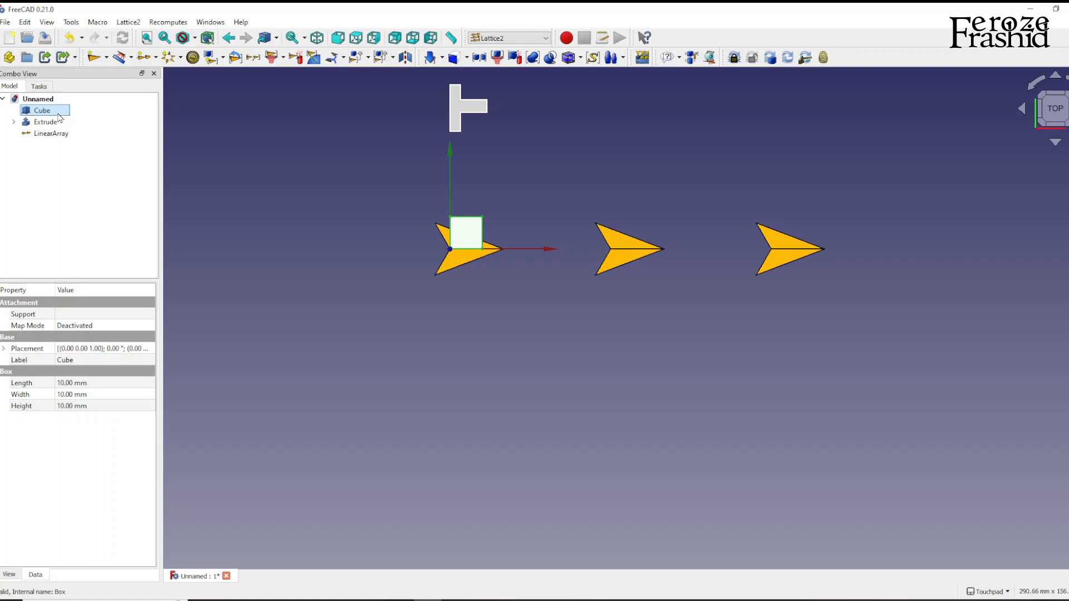
ctrl+click(58, 135)
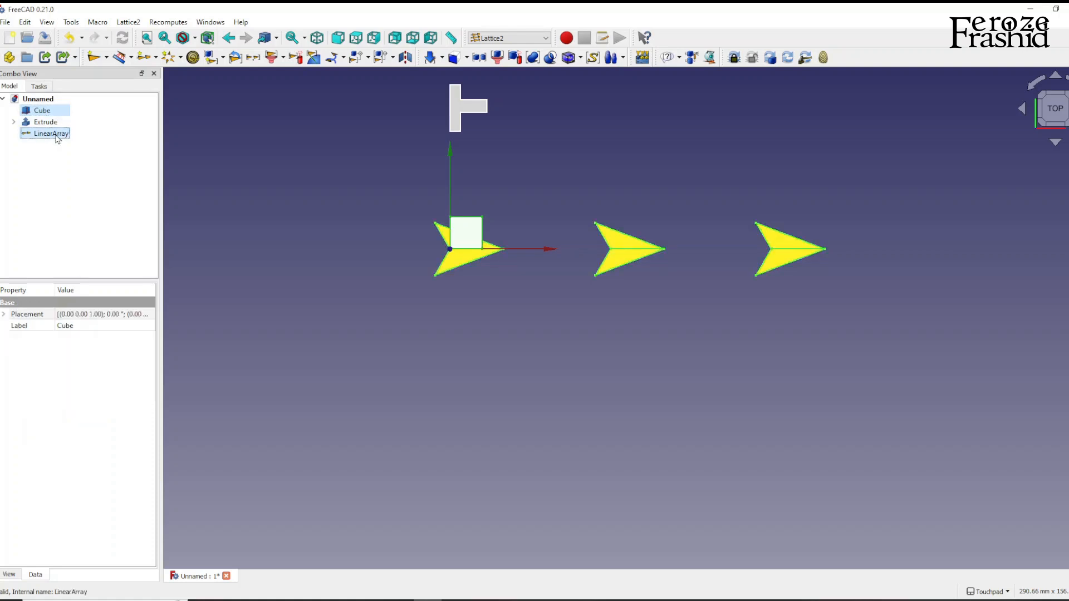
click(369, 58)
click(372, 75)
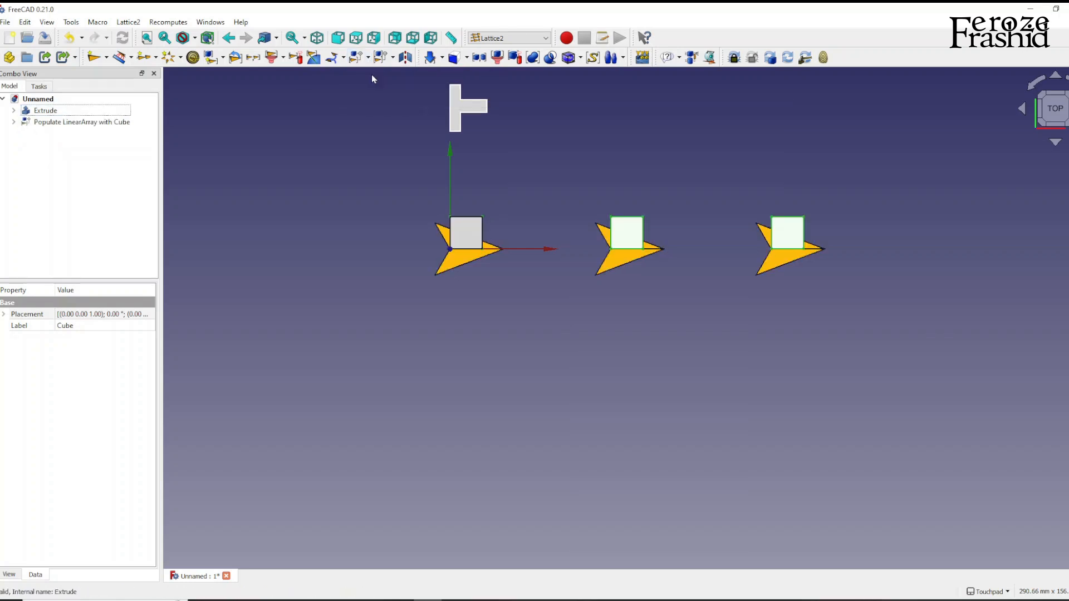
Set the count of the linear array nested under the populated cube array to 4.
scroll(403, 273, down, 2)
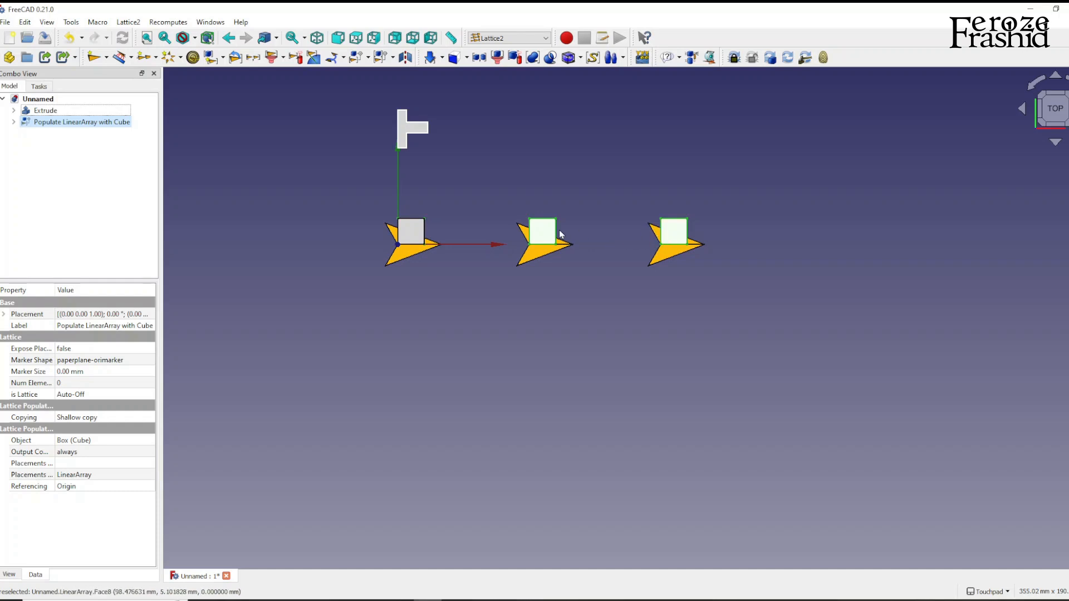
click(13, 122)
click(44, 142)
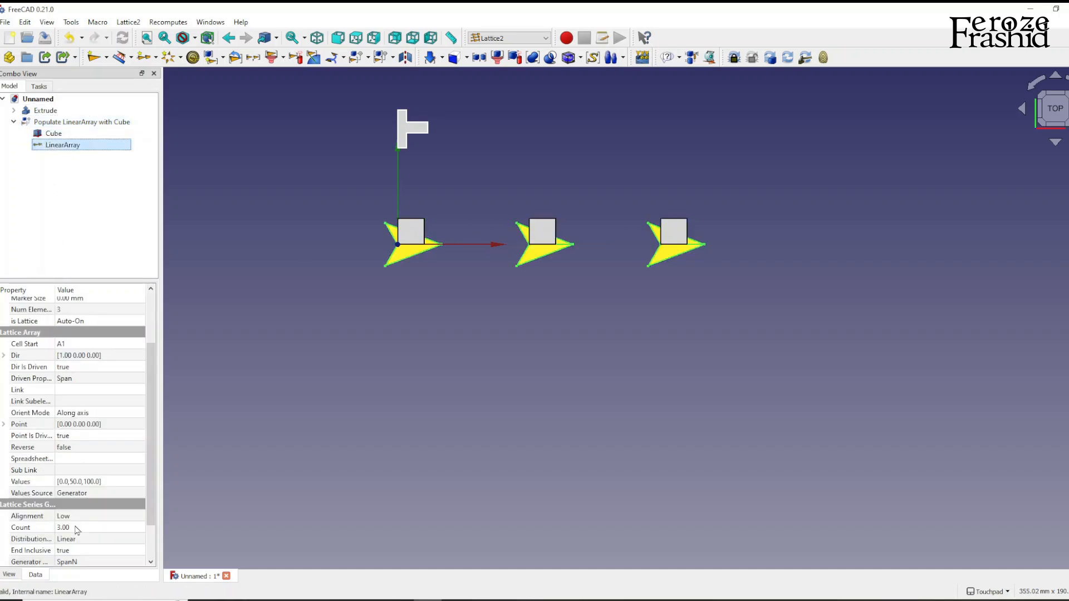
scroll(77, 532, down, 5)
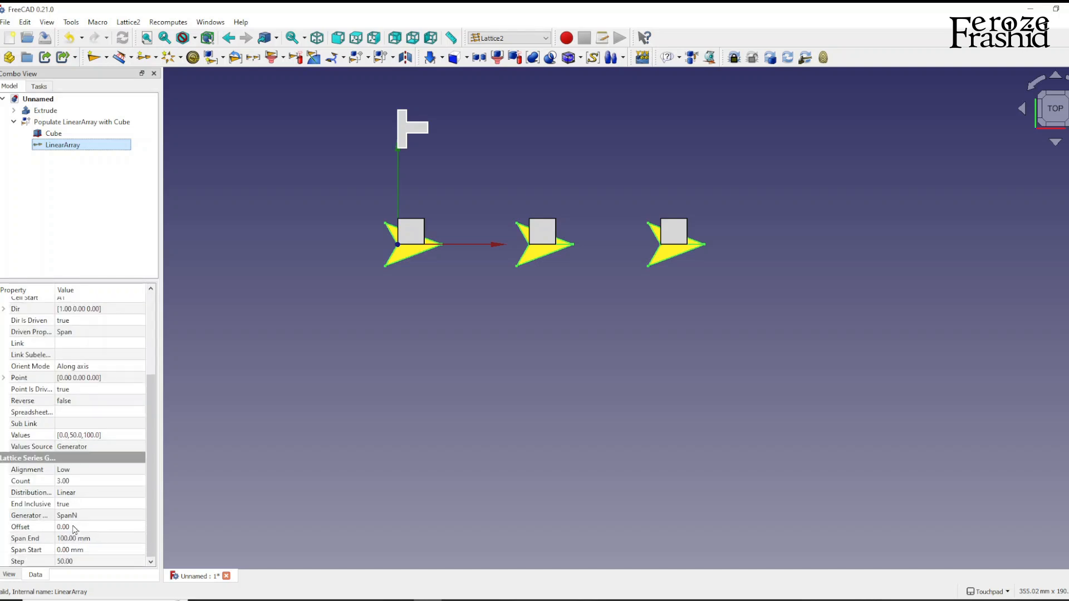
click(71, 482)
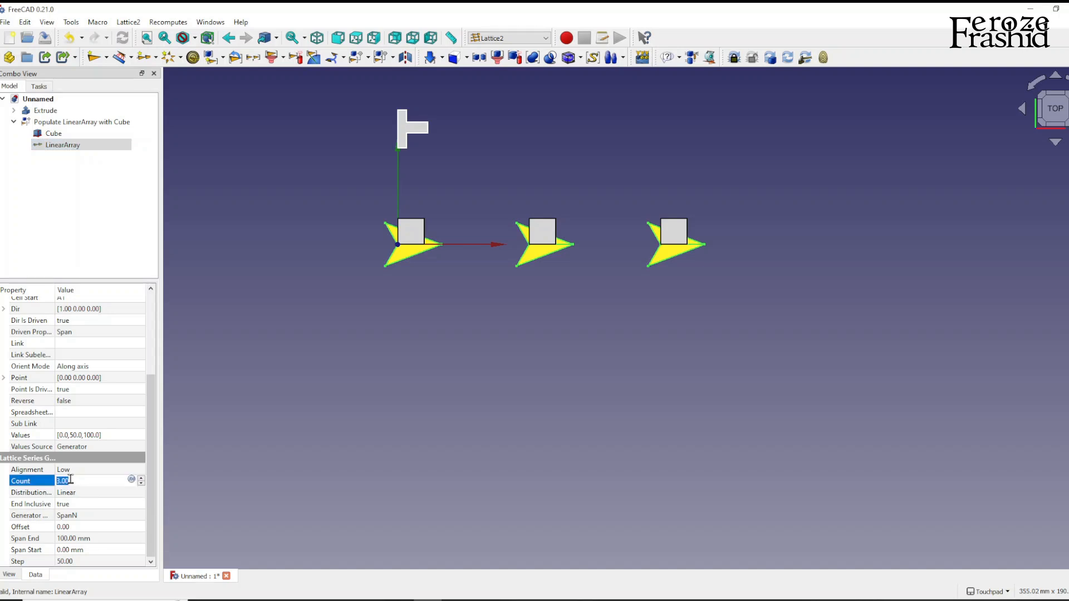
text(4)
key(Return)
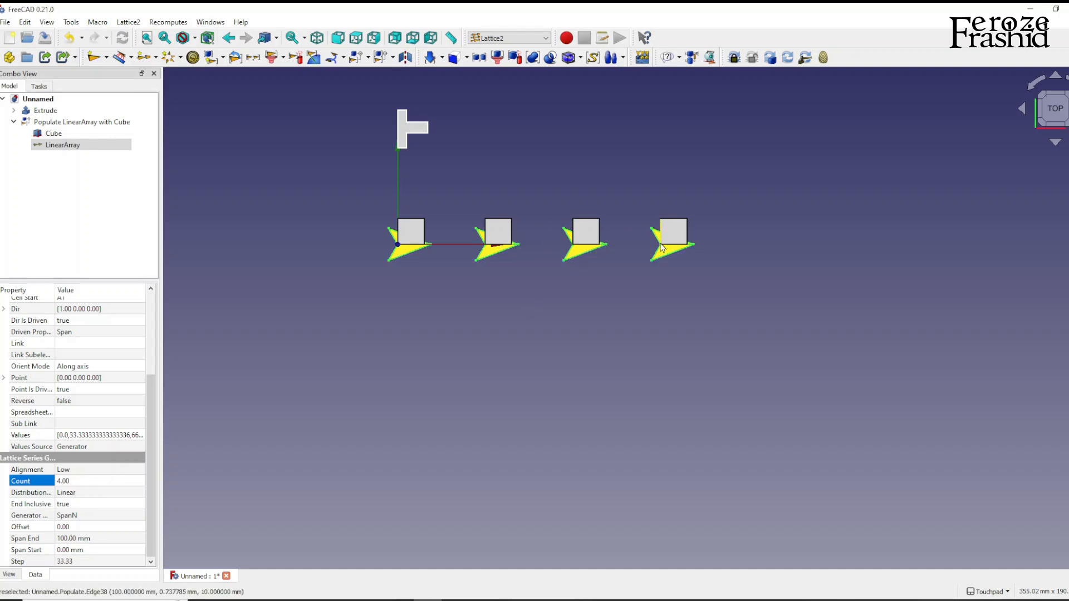
Change the nested linear array's count to 3 and inspect the spacing of the cubes.
click(83, 483)
text(3)
key(Return)
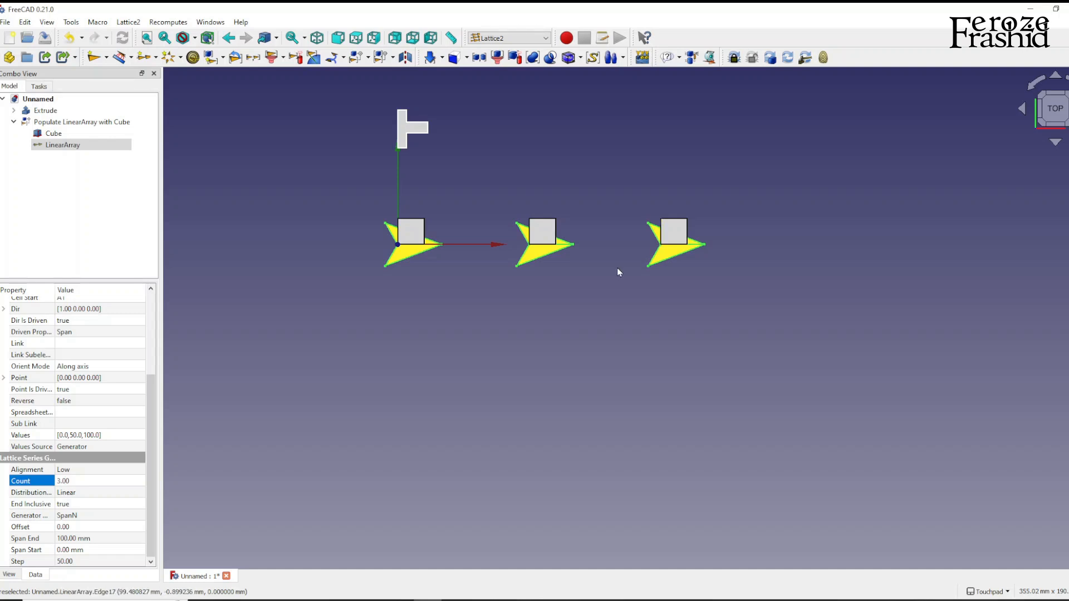
middle_drag(594, 289, 711, 421)
scroll(693, 372, up, 2)
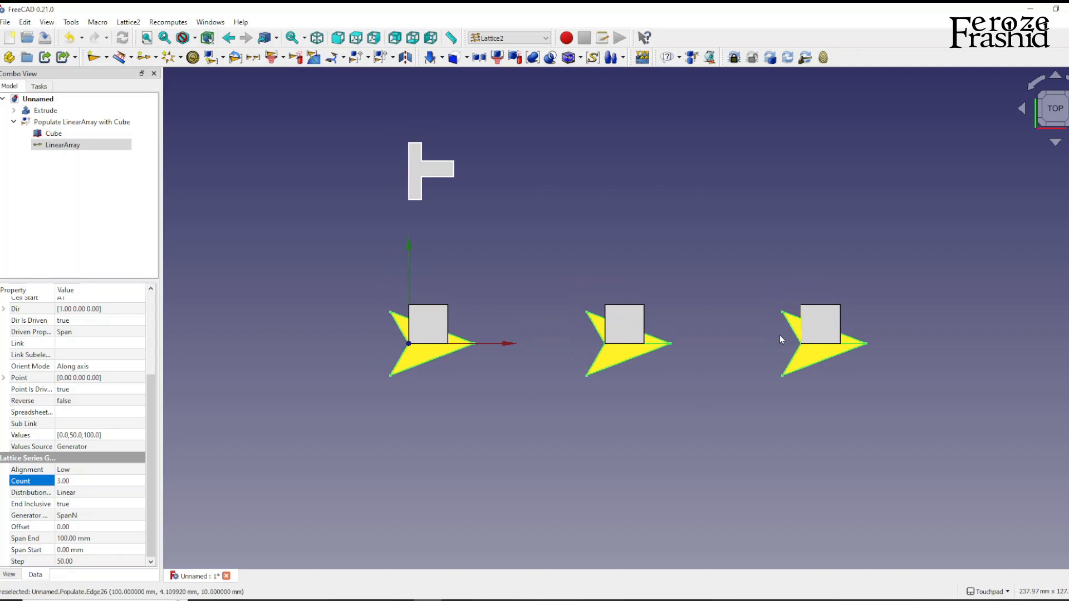
Increase the nested linear array's count to 4 again.
click(67, 481)
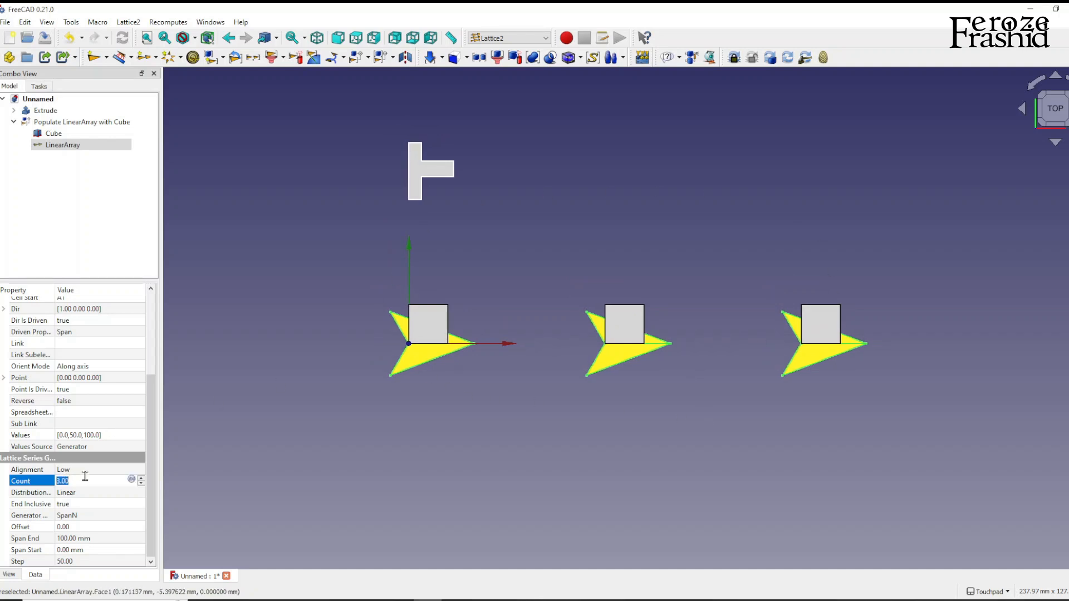
text(4)
key(Return)
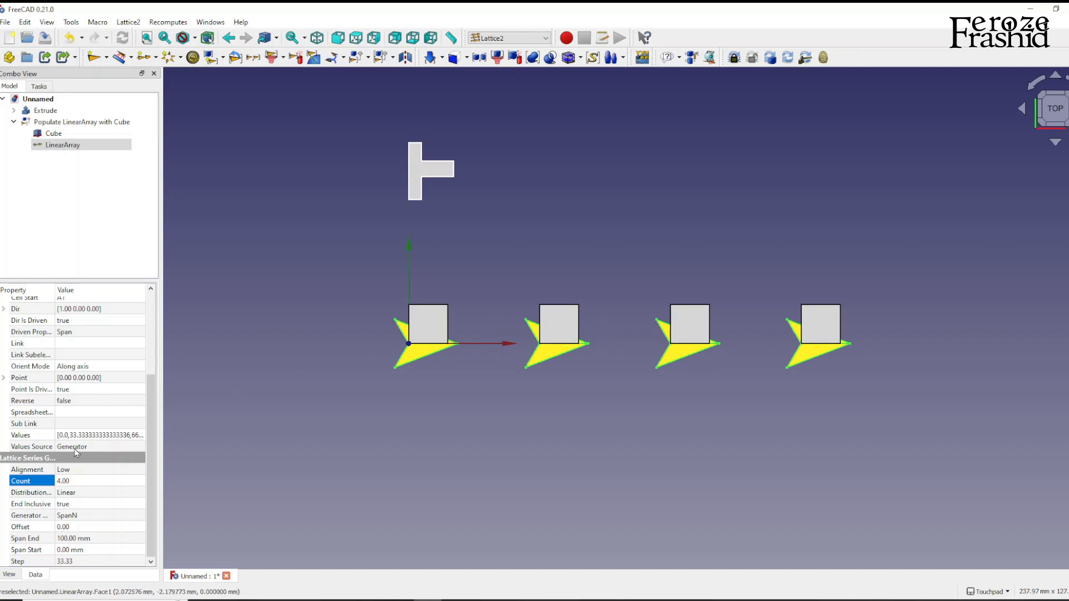
Set the count of the linear array nested under the populated cube array to 5.
click(76, 539)
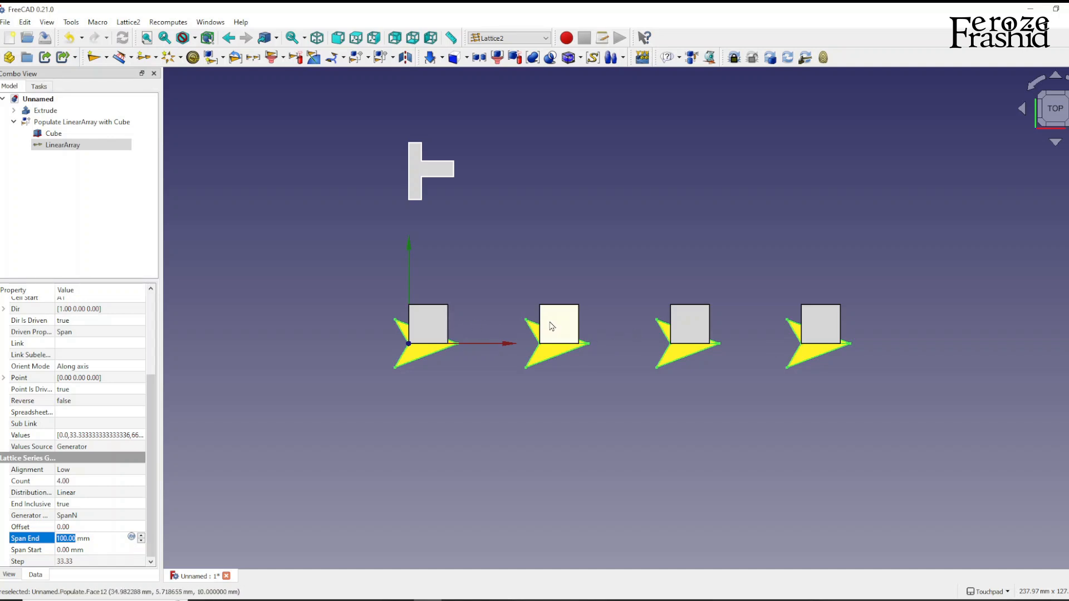
click(94, 480)
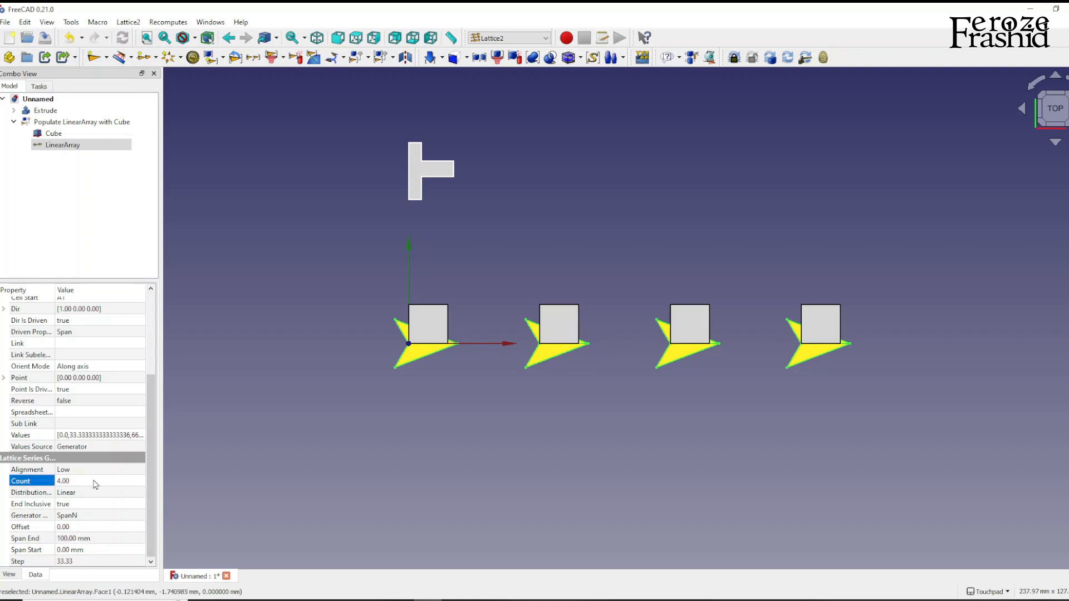
text(5)
key(Return)
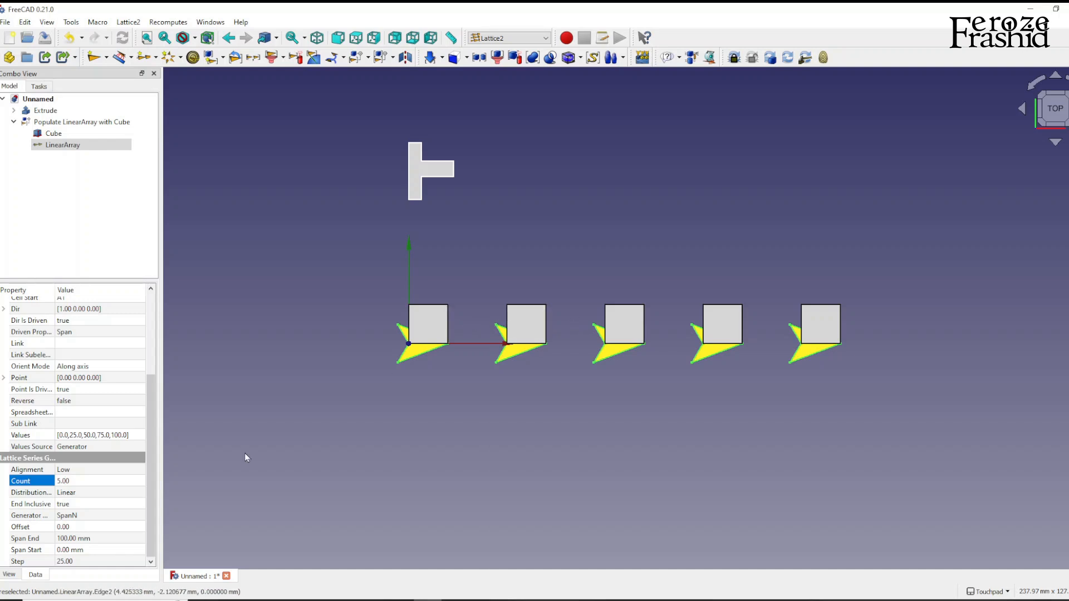
Reduce the nested linear array's count to 2.
click(70, 481)
text(2)
key(Return)
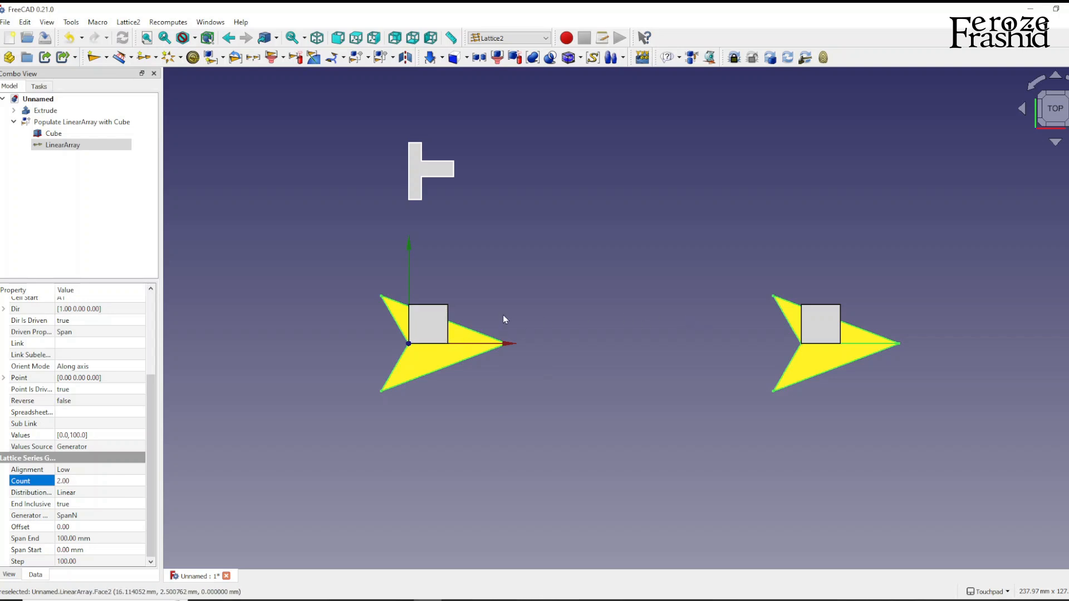
Change the count of the nested linear array to 3.
click(78, 479)
text(3)
key(Return)
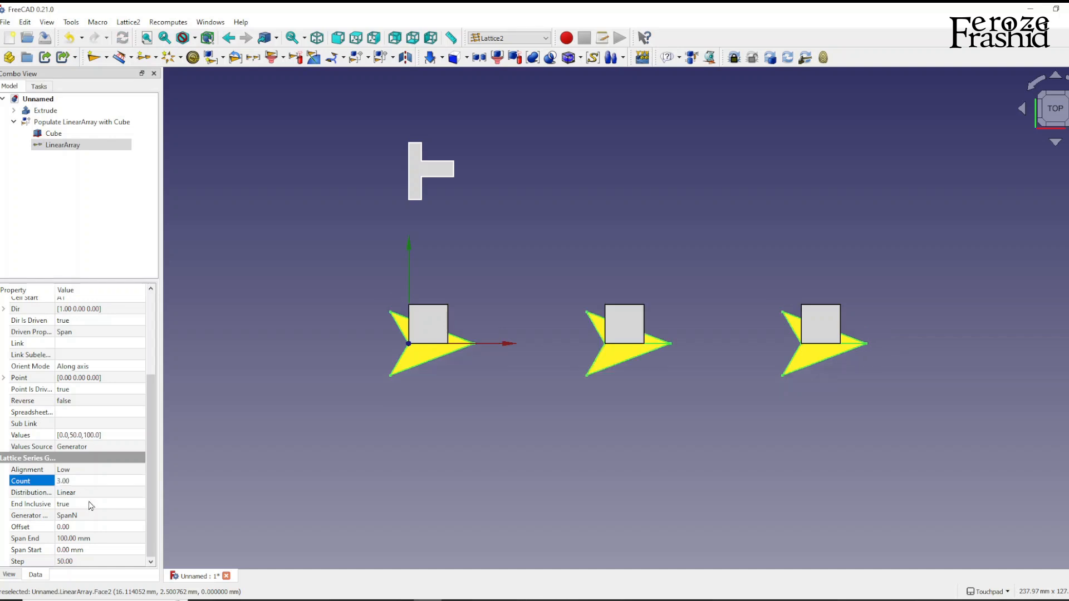
Switch the linear array's generator mode to StepN and set its step to 25.
click(78, 516)
click(78, 516)
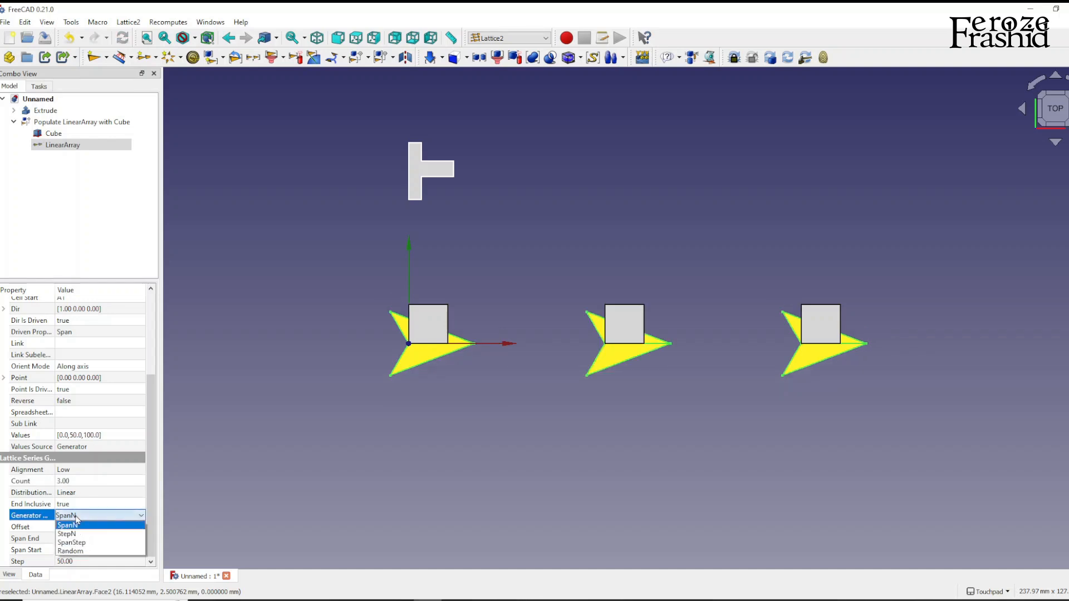
click(81, 534)
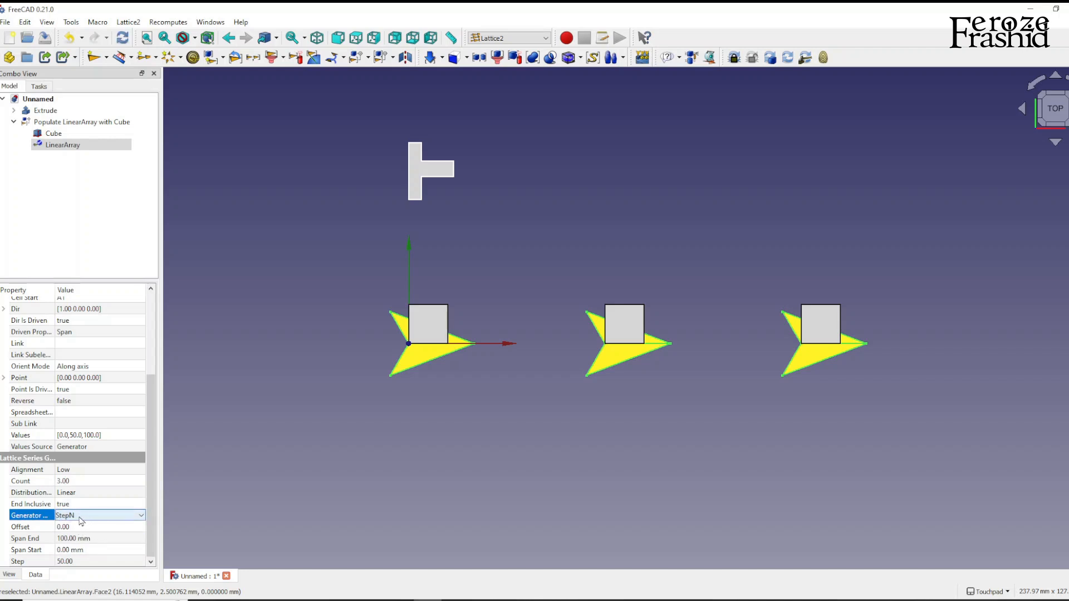
click(65, 562)
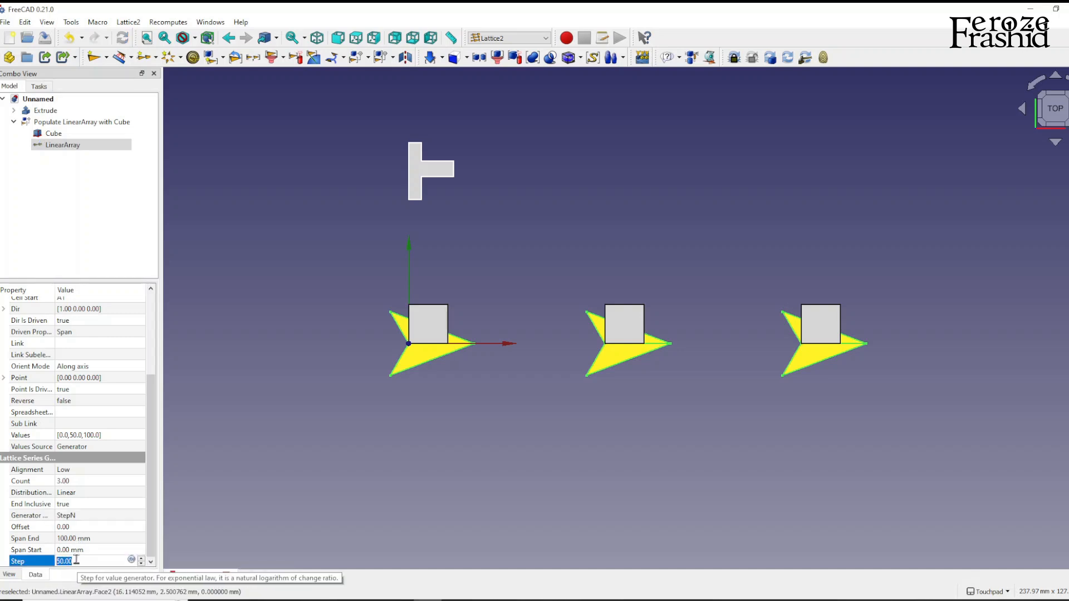
text(25)
key(Return)
click(383, 374)
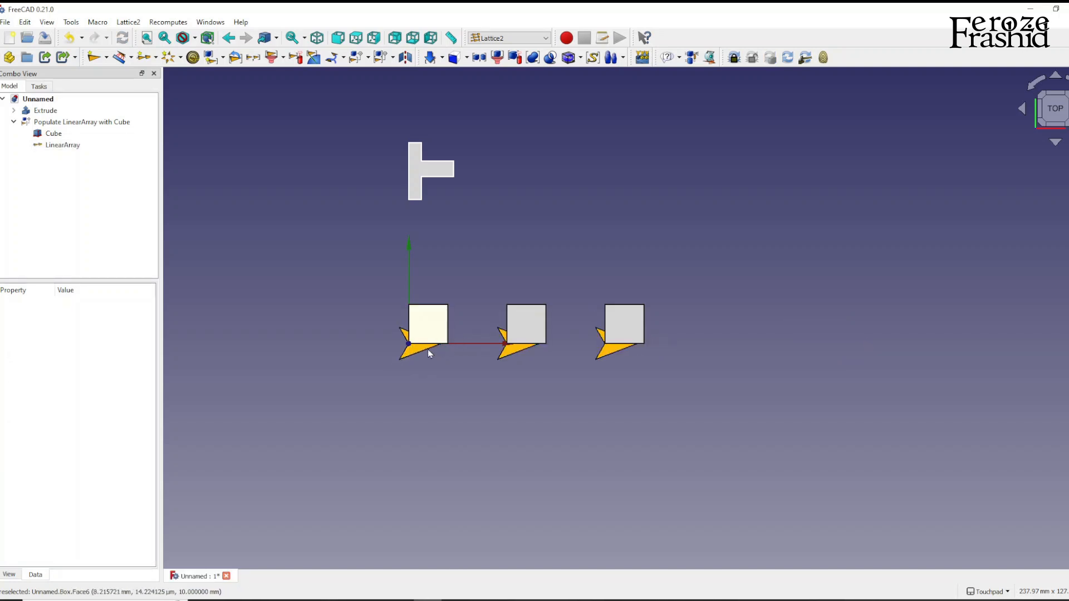
Increase the step of the linear array under the populated cubes to 30.
click(76, 147)
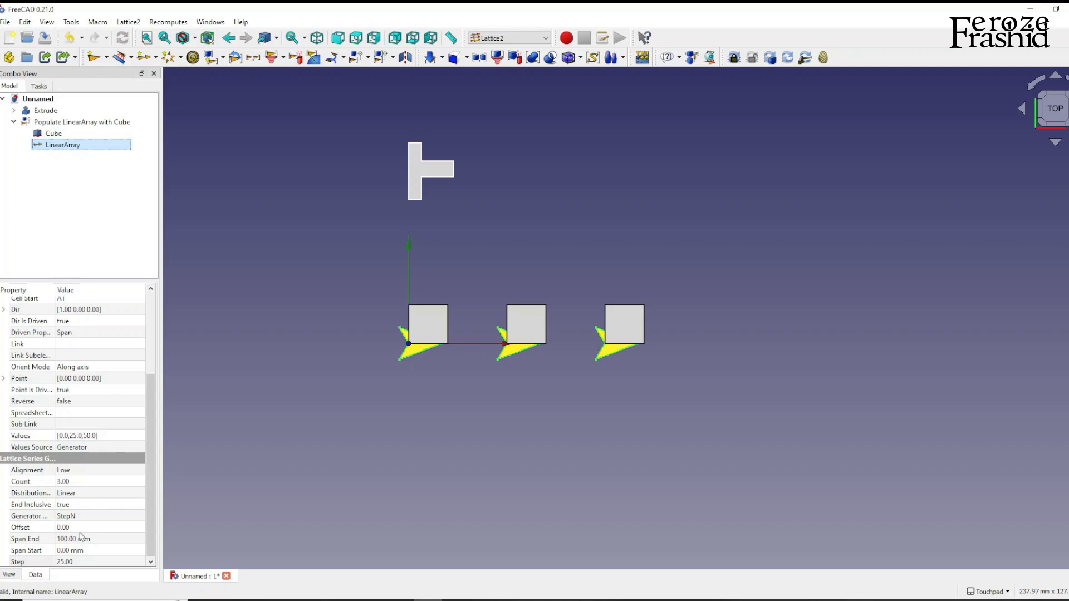
click(71, 562)
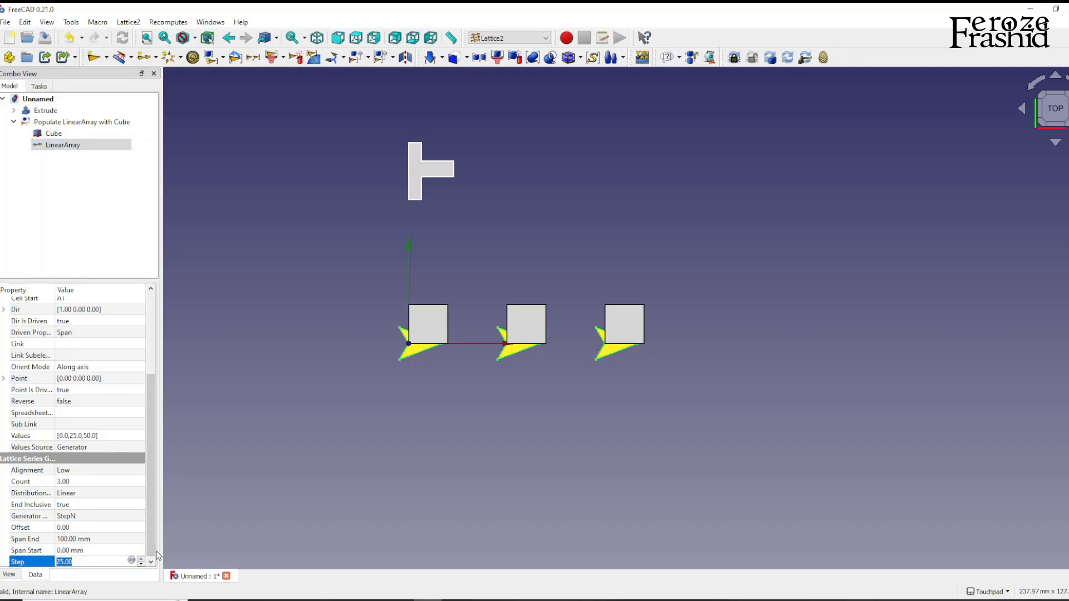
text(30)
key(Return)
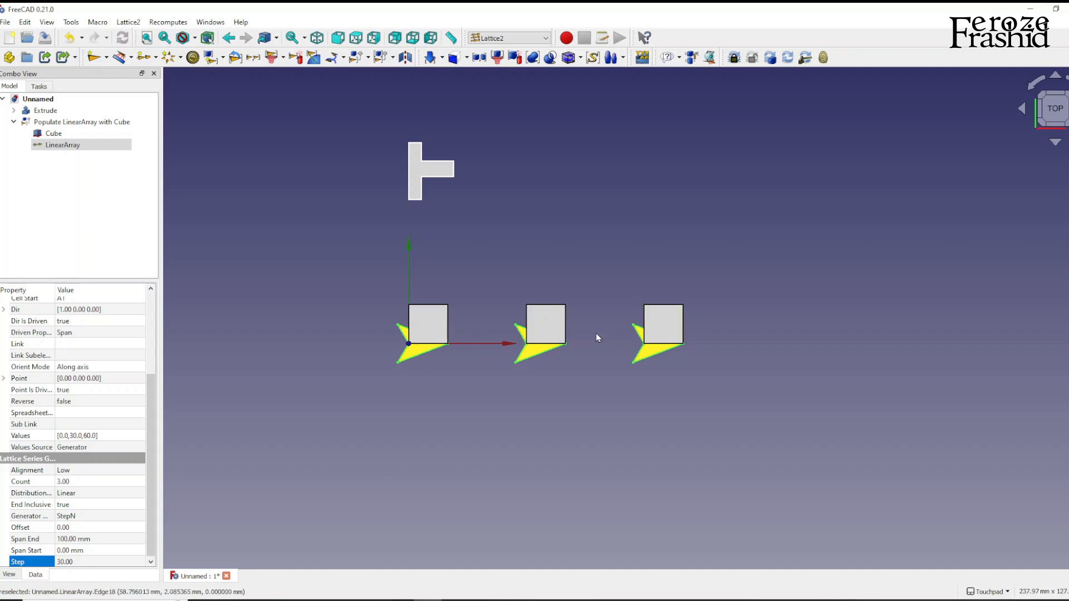
Set the linear array's step to 35 and deselect it.
click(91, 560)
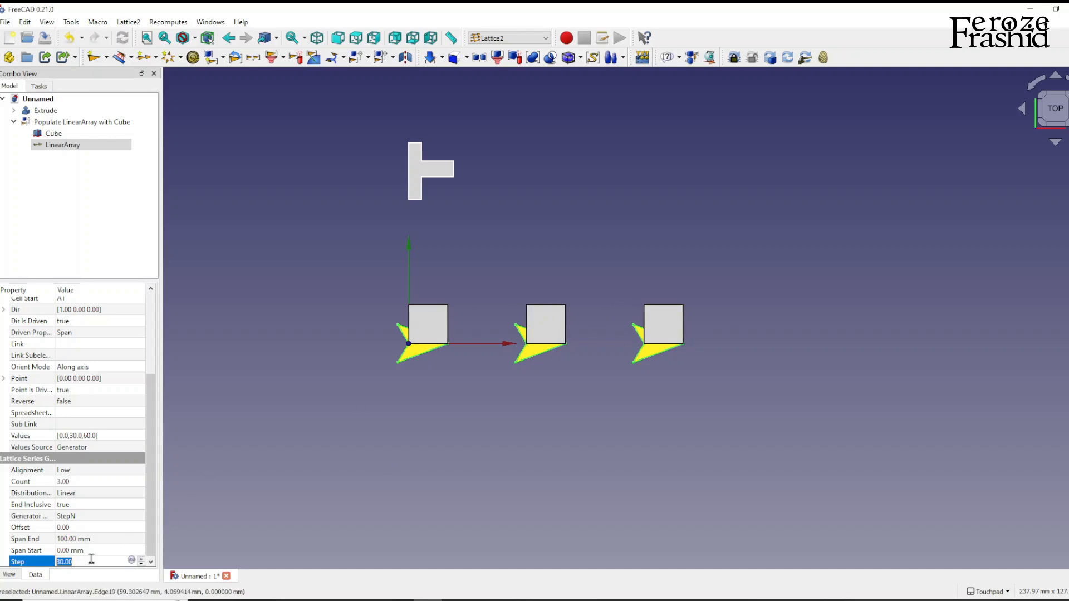
text(35)
key(Return)
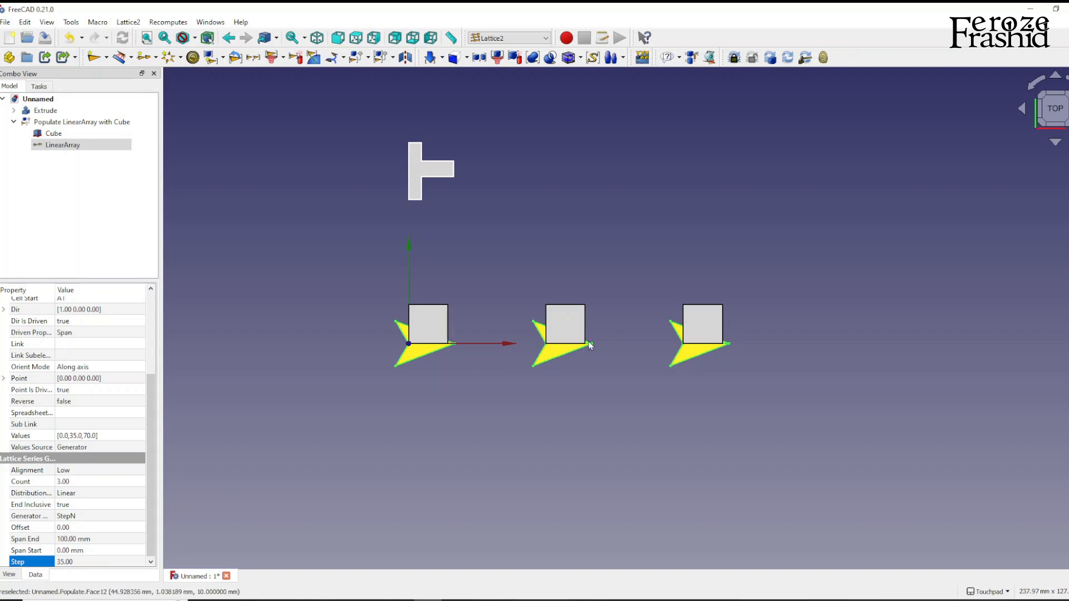
click(597, 210)
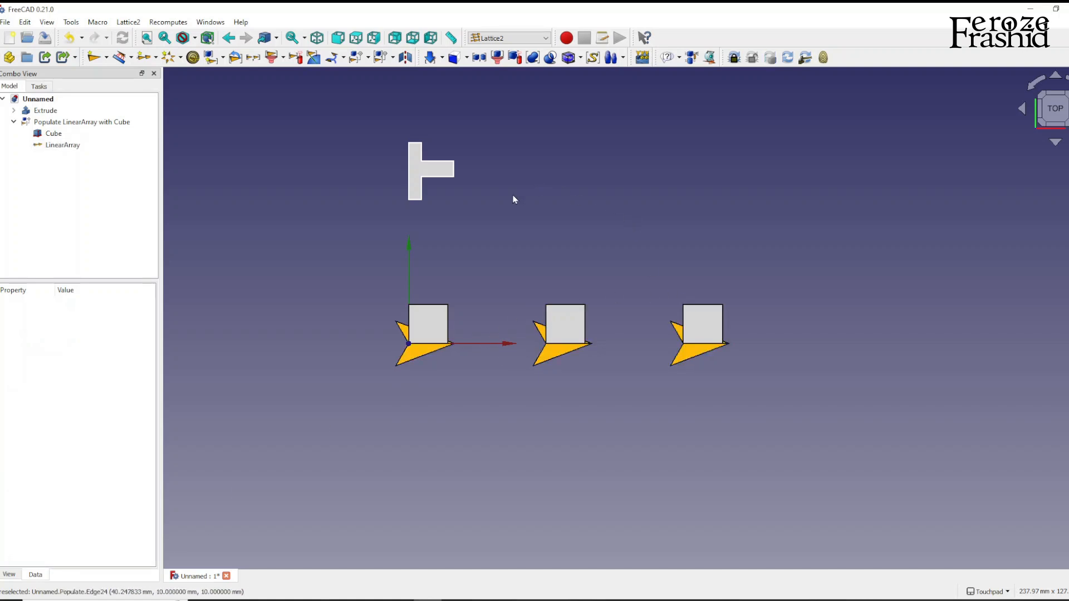
Switch to the Part workbench and measure the linear distance between the left edges of the first and second cubes.
click(63, 146)
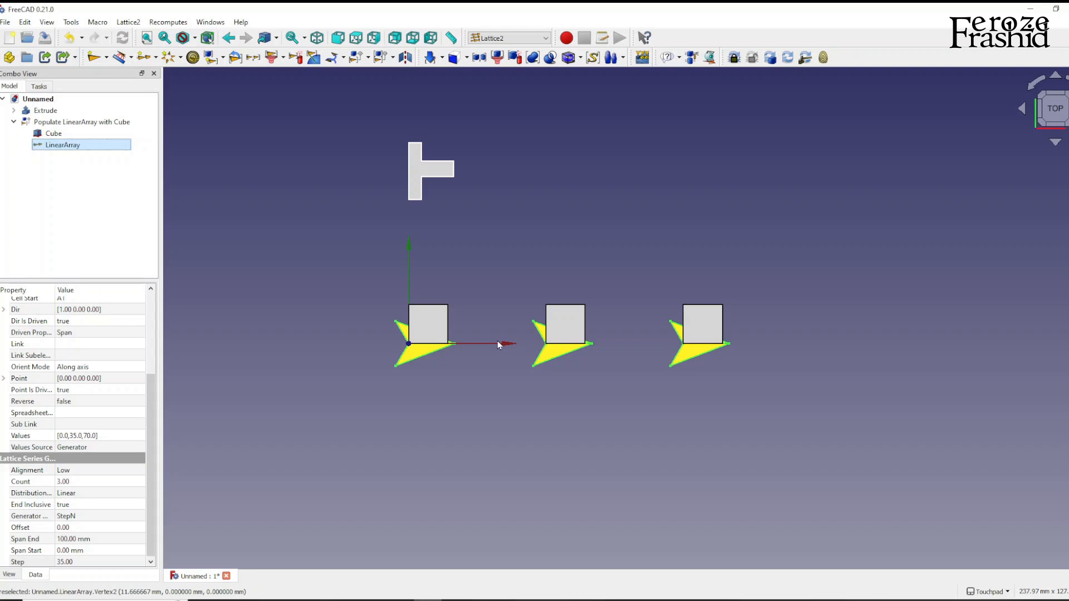
click(522, 44)
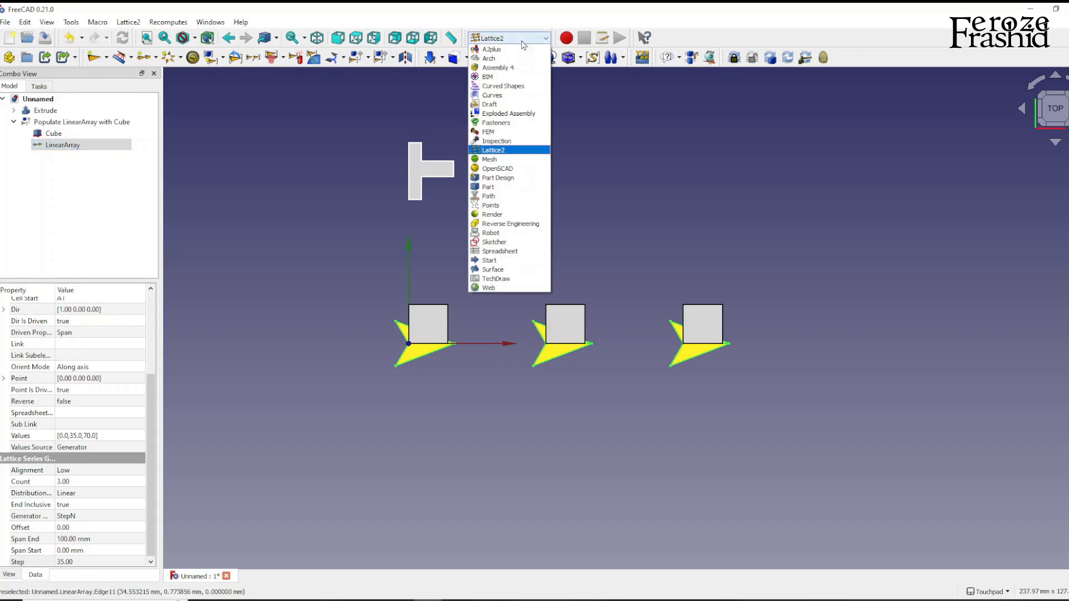
click(503, 192)
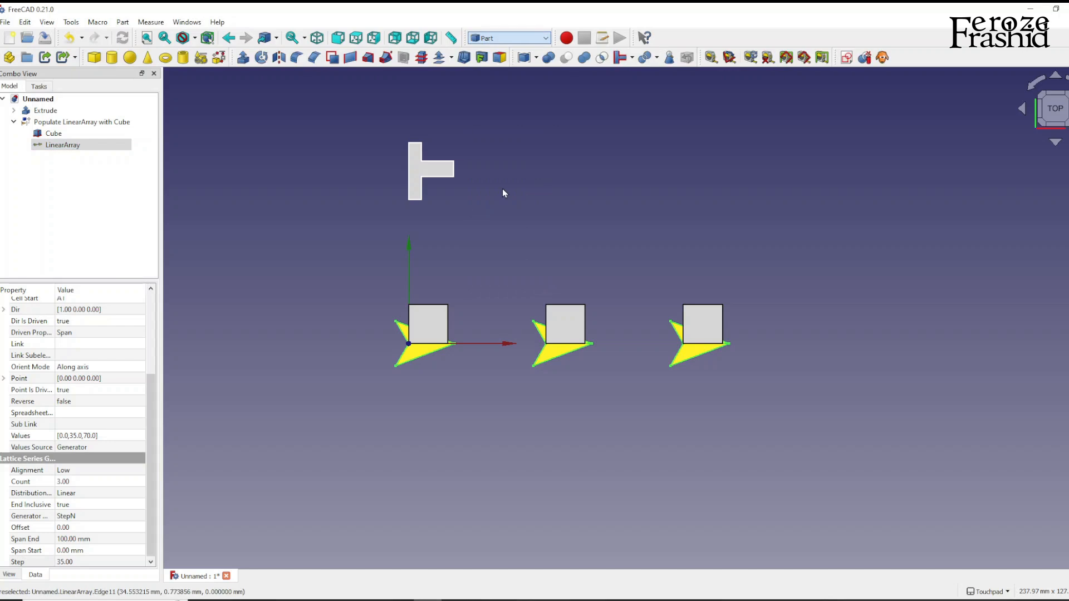
click(713, 59)
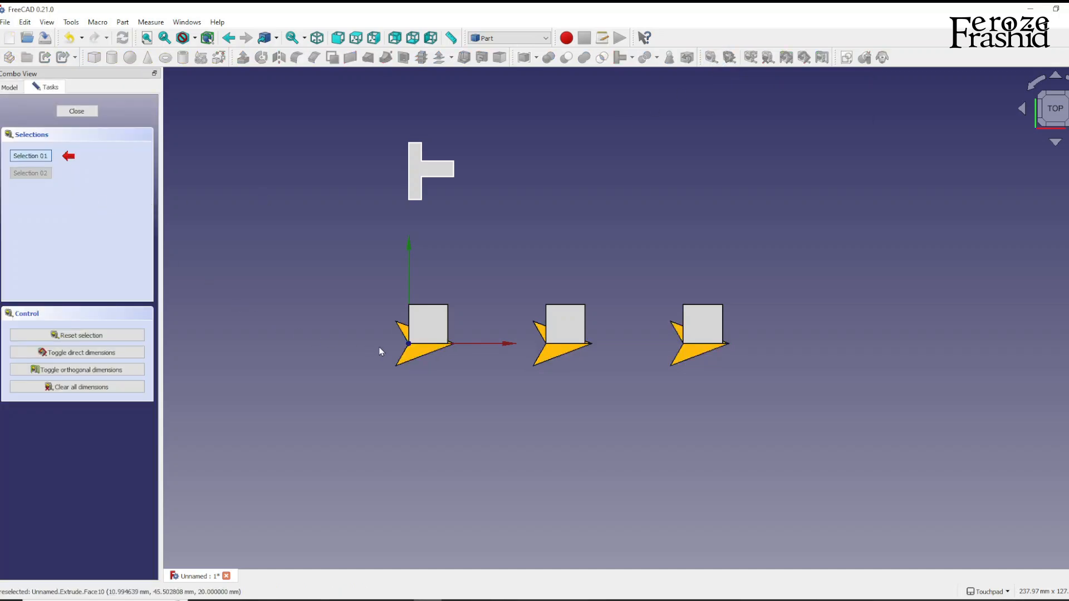
click(409, 345)
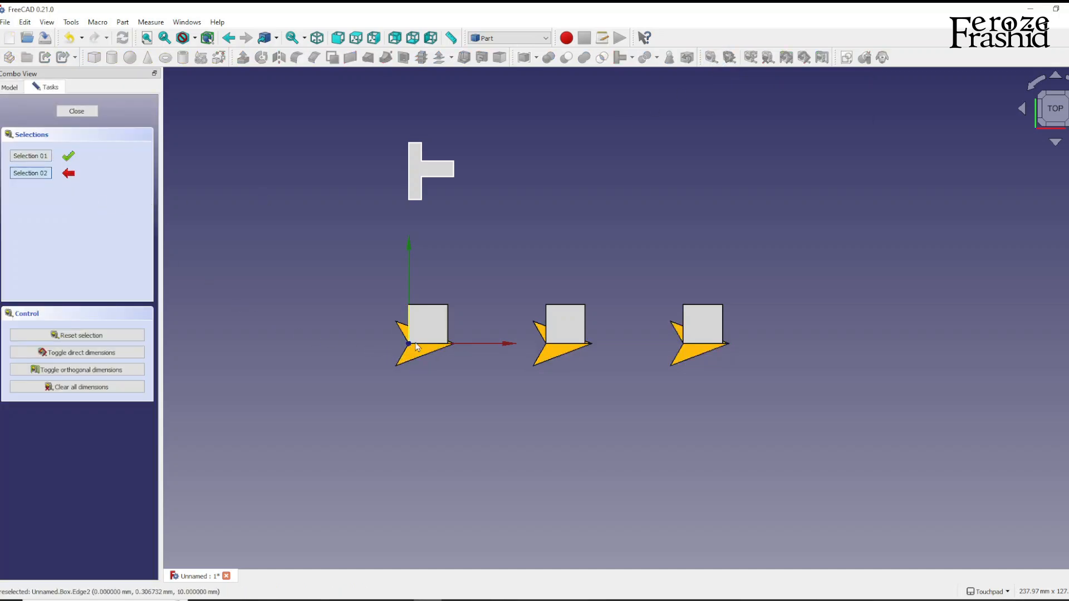
click(548, 332)
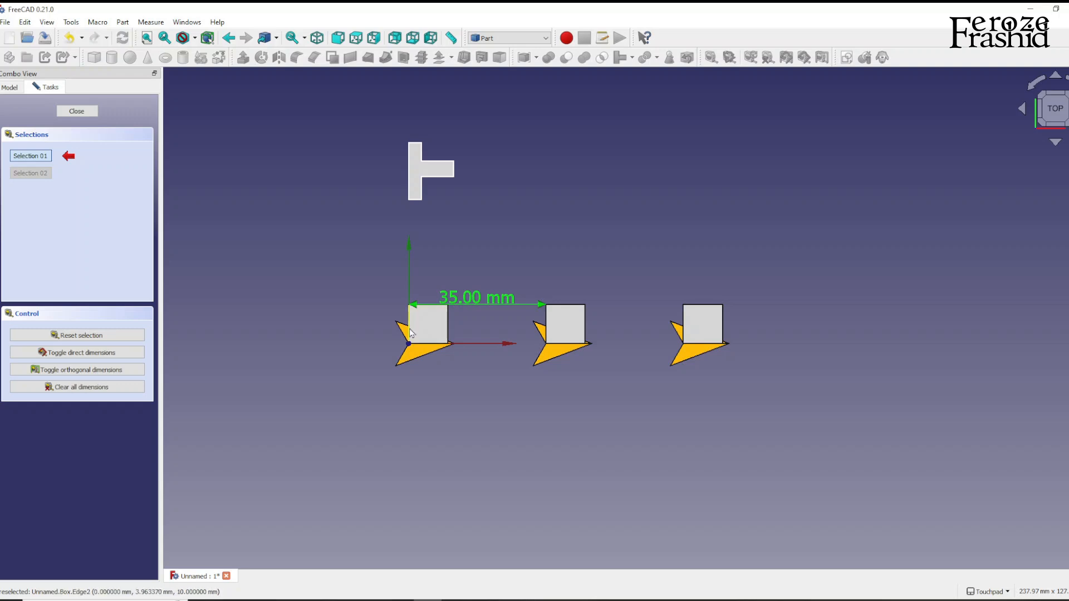
Measure the gap between the facing edges of the first and second cubes, clearing the overlapping dimensions and measuring it again.
click(450, 333)
click(546, 331)
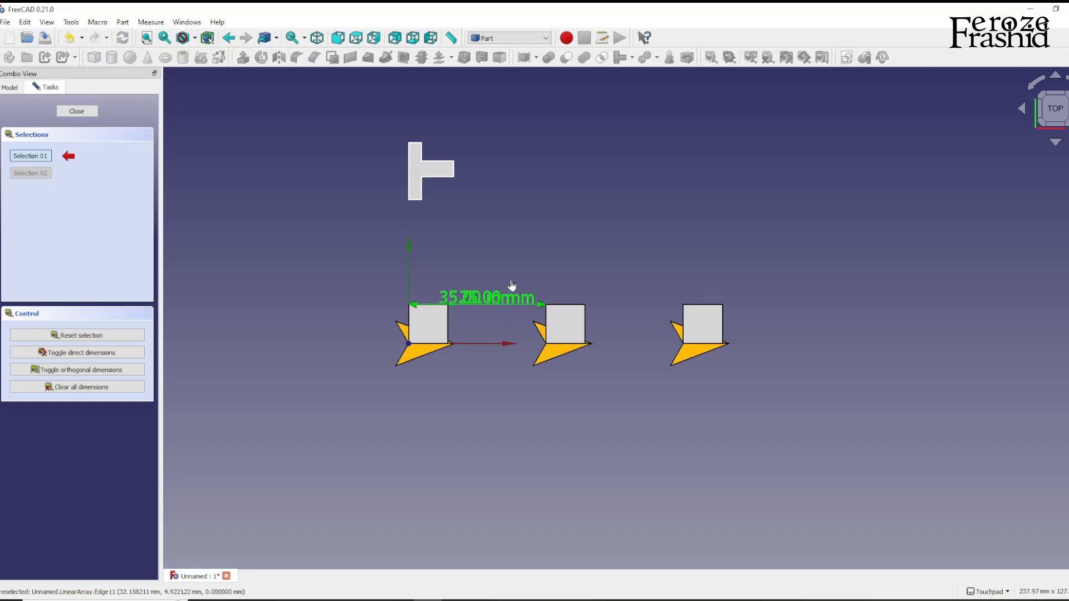
click(102, 387)
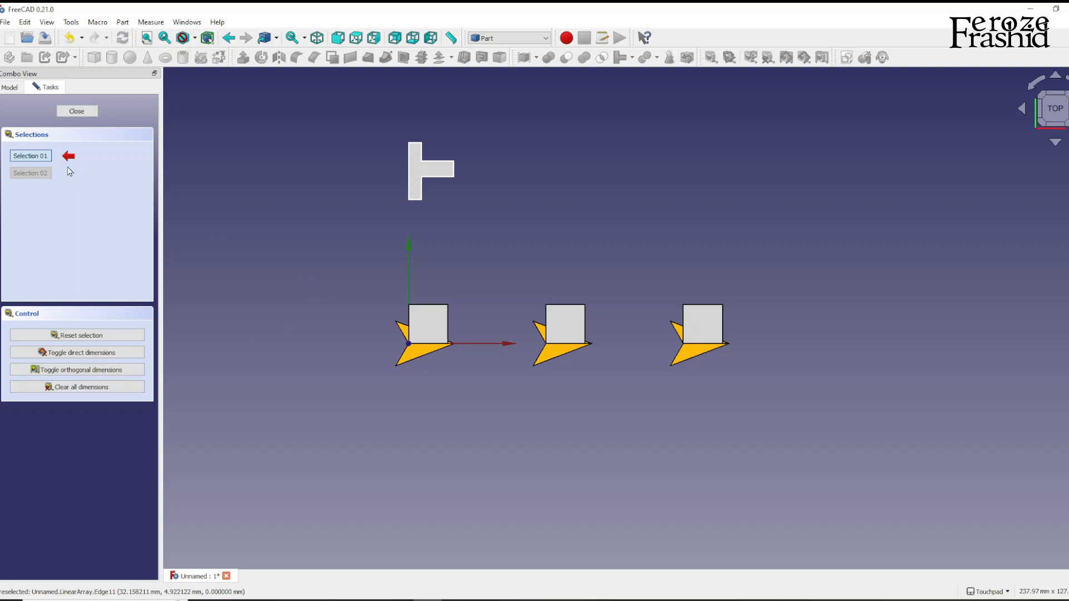
click(448, 331)
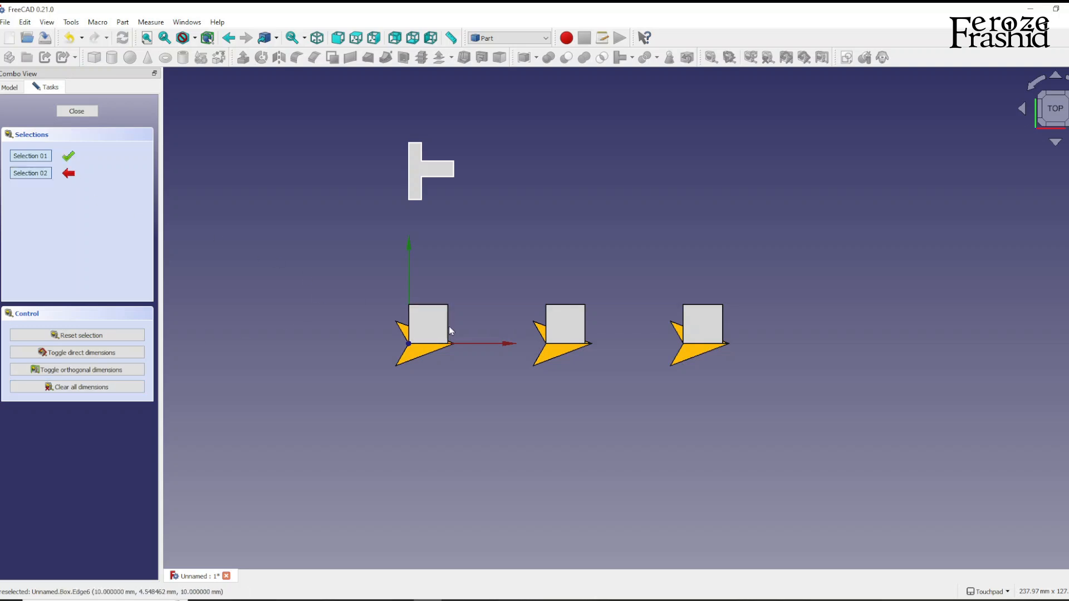
click(544, 328)
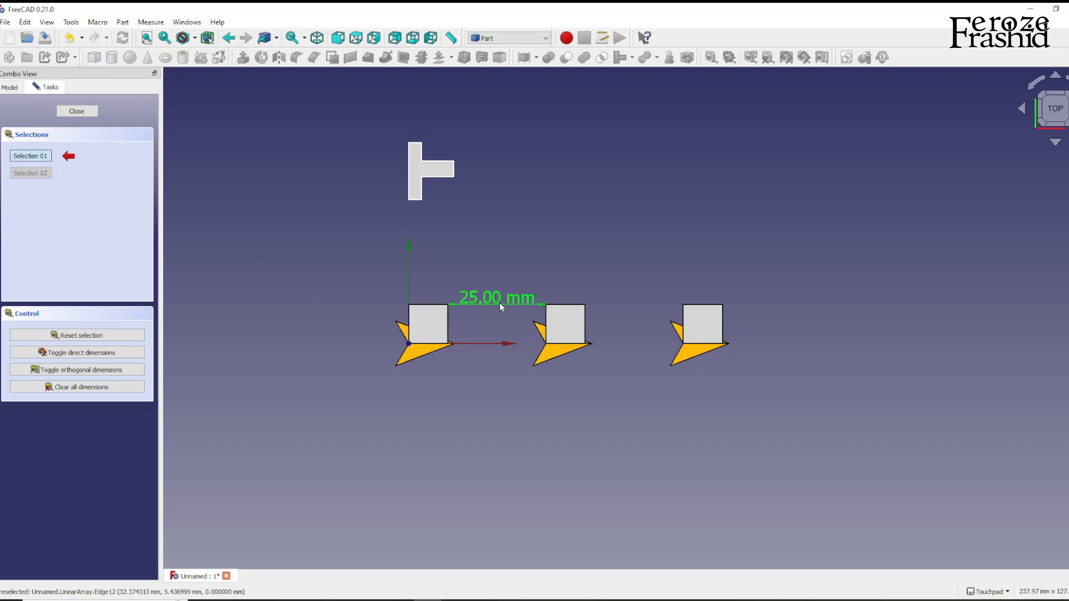
Measure the distance between the left edges of the second and third cubes and close the measuring tool.
click(546, 323)
click(685, 326)
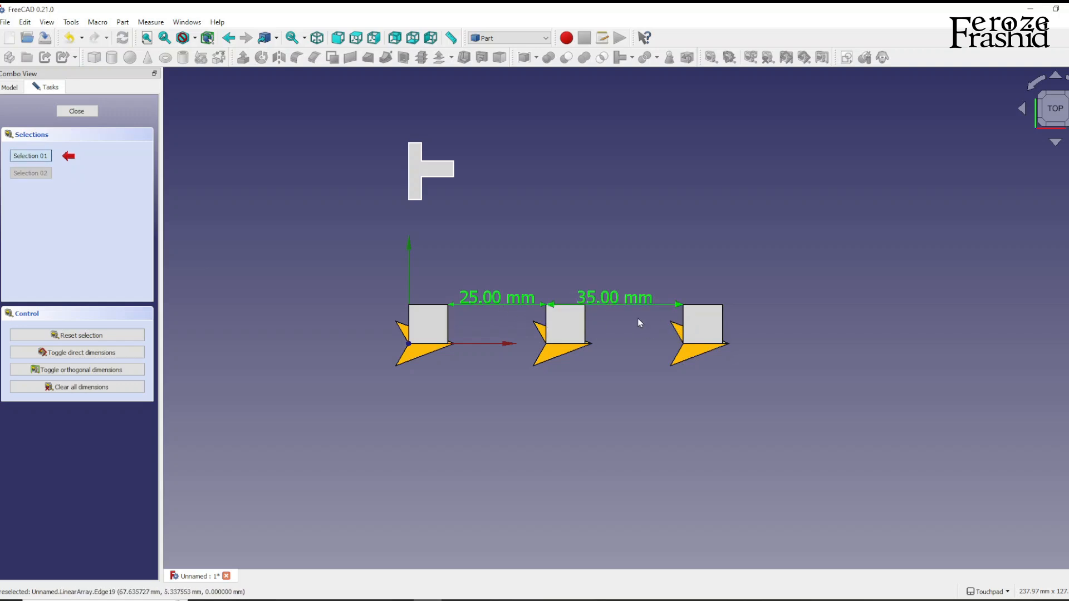
click(95, 112)
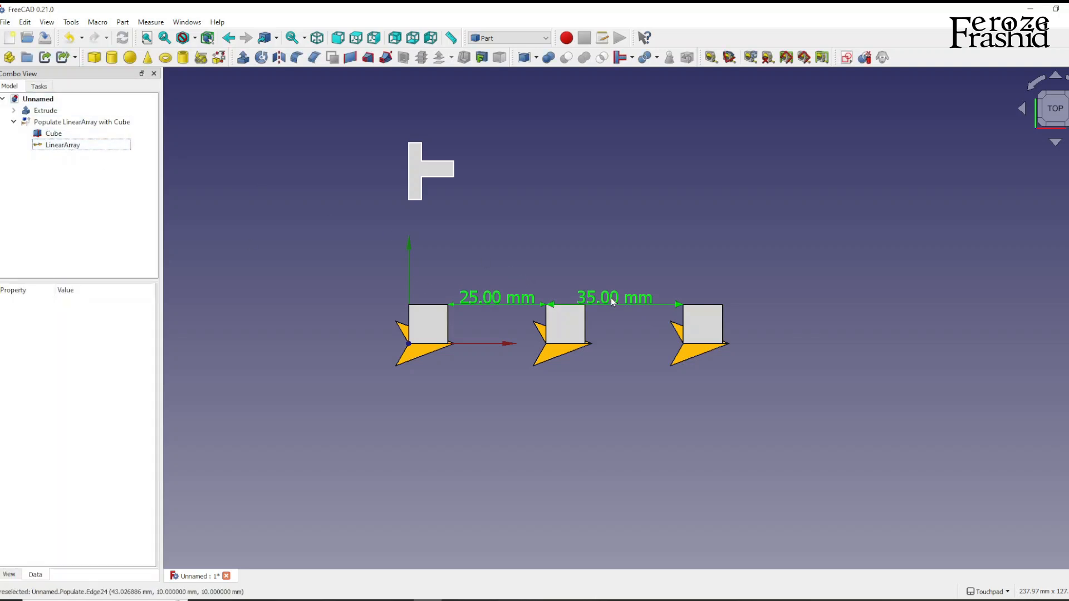
Set the step of the StepN linear array to 20.
click(84, 146)
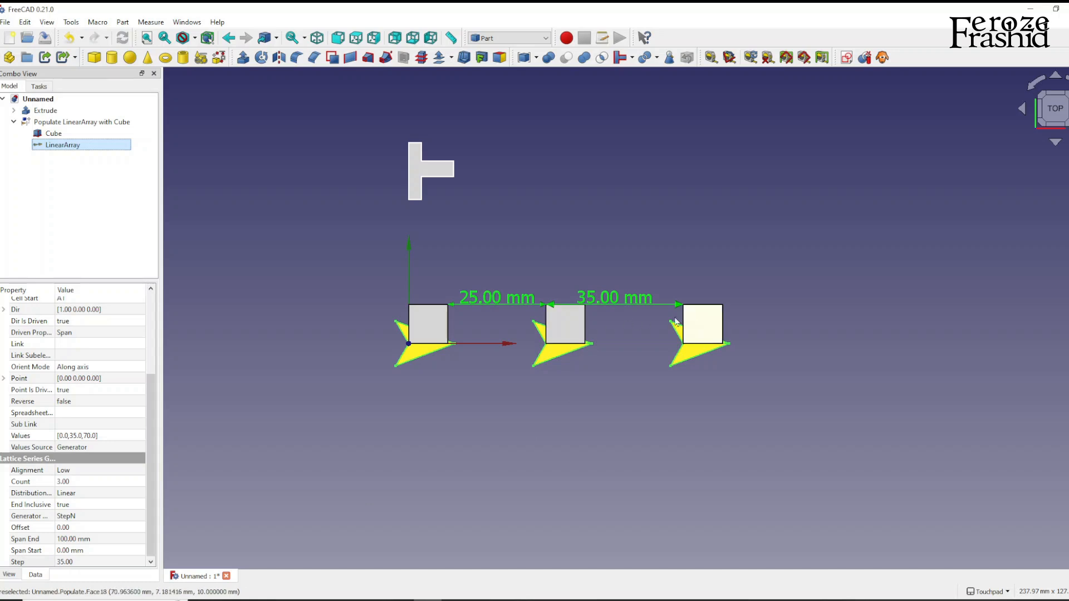
click(548, 330)
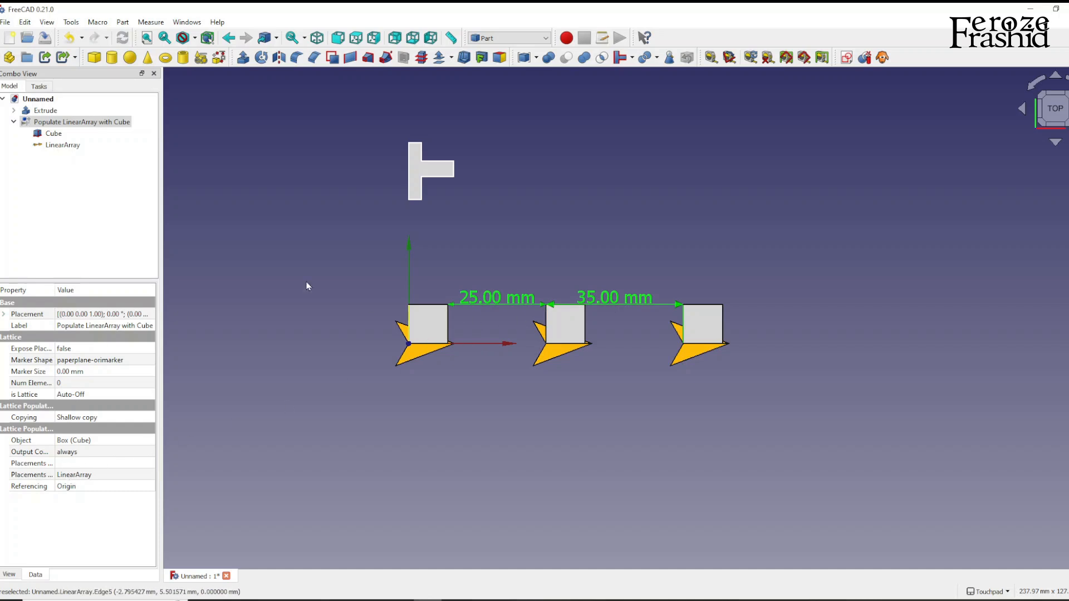
click(83, 148)
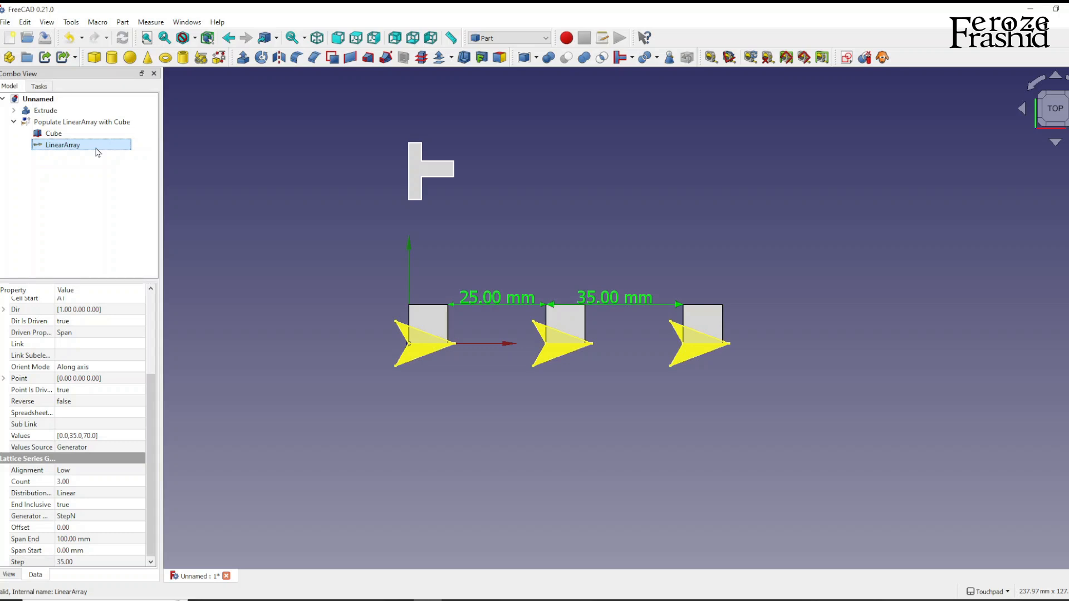
click(89, 516)
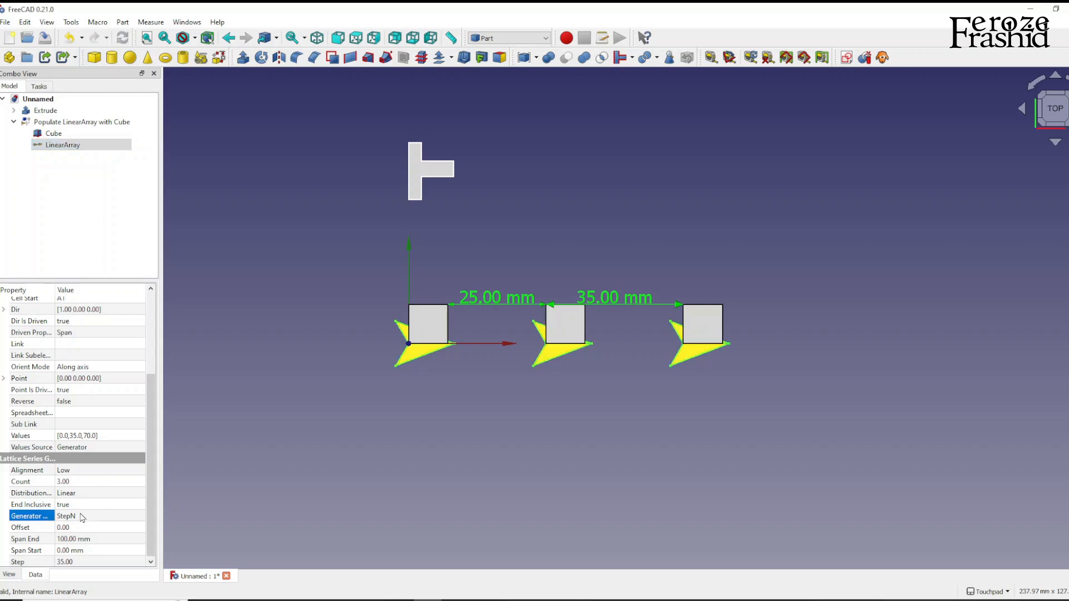
click(77, 561)
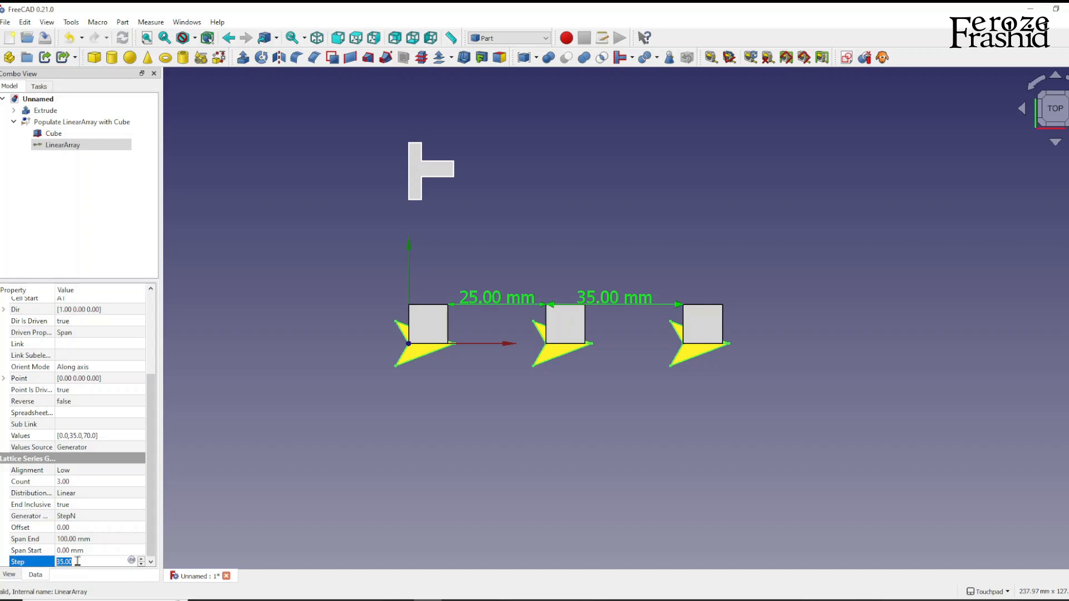
text(20)
key(Return)
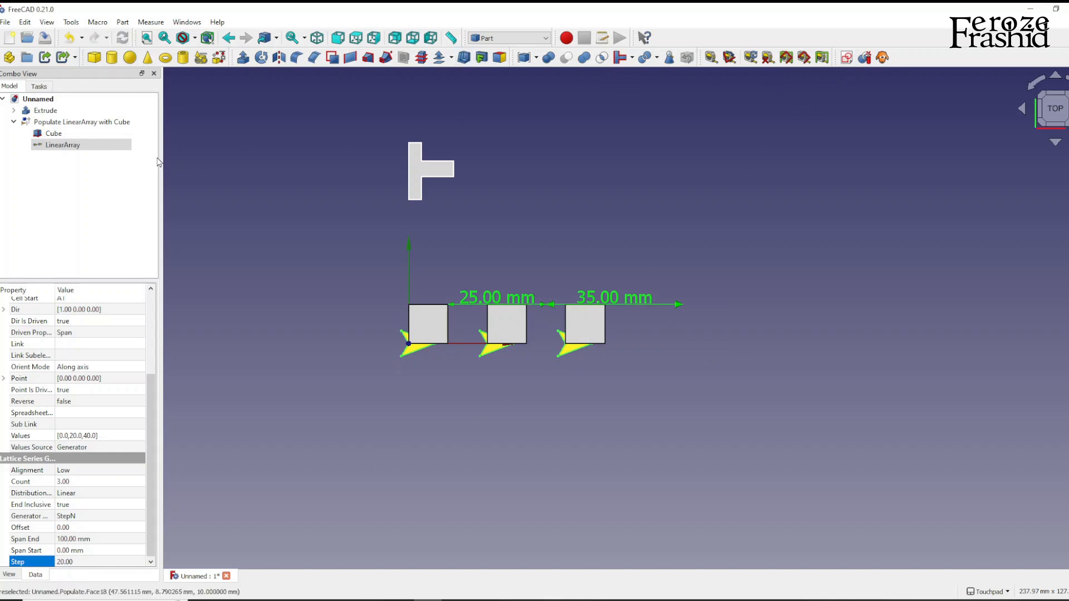
Clear all measured dimensions, close the measuring tool and switch back to the Lattice2 workbench.
click(711, 58)
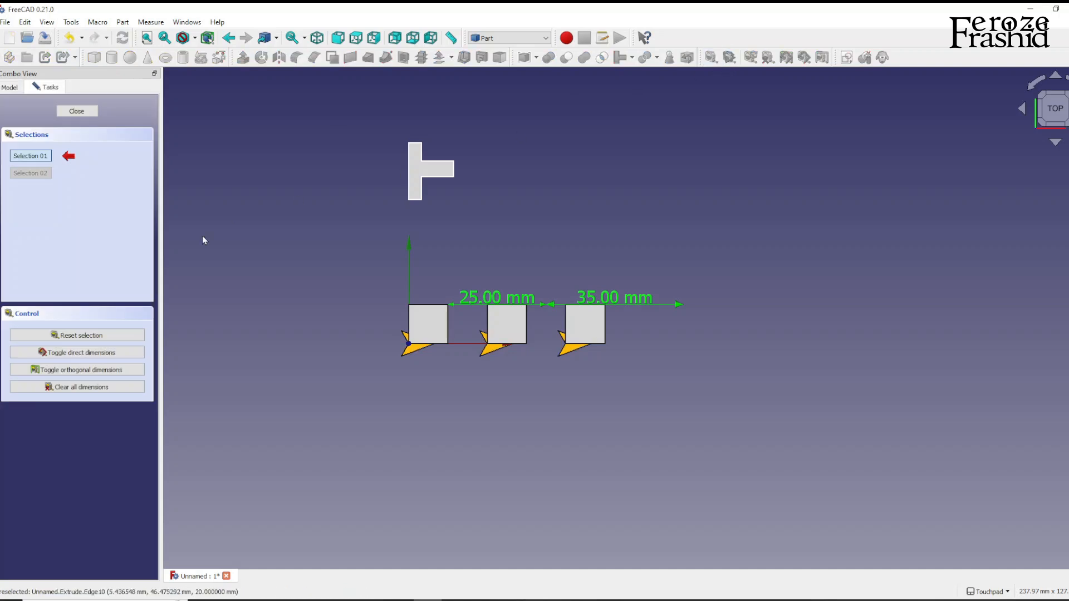
click(103, 387)
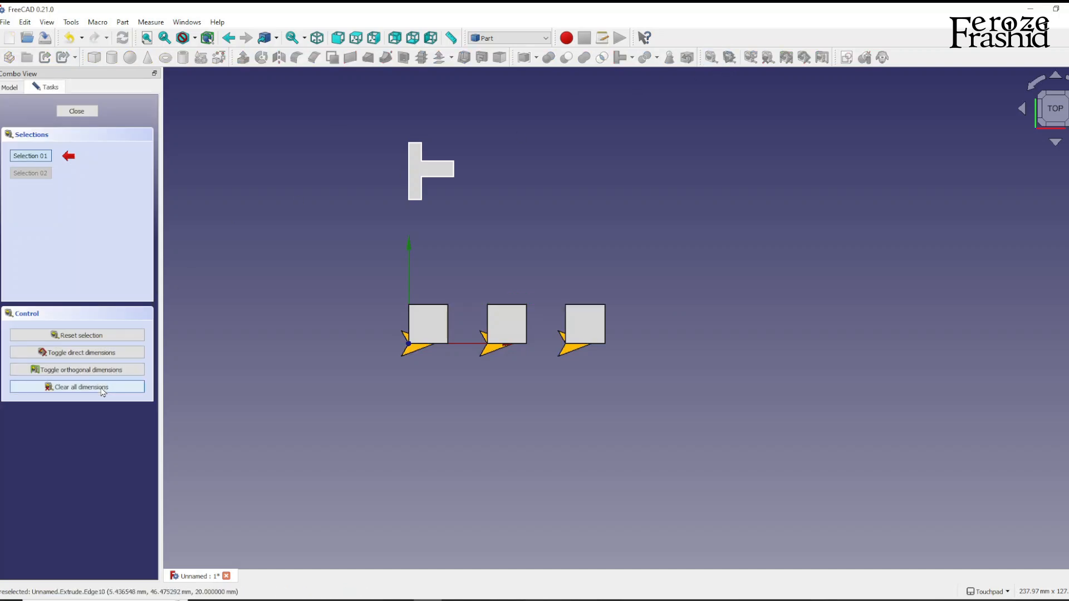
click(76, 111)
click(81, 146)
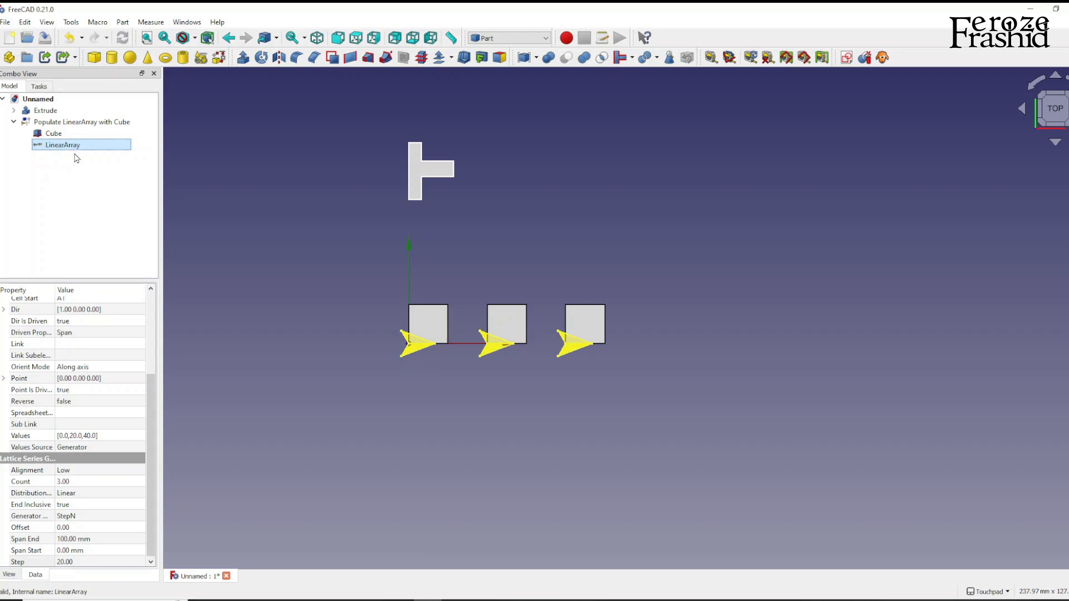
click(518, 38)
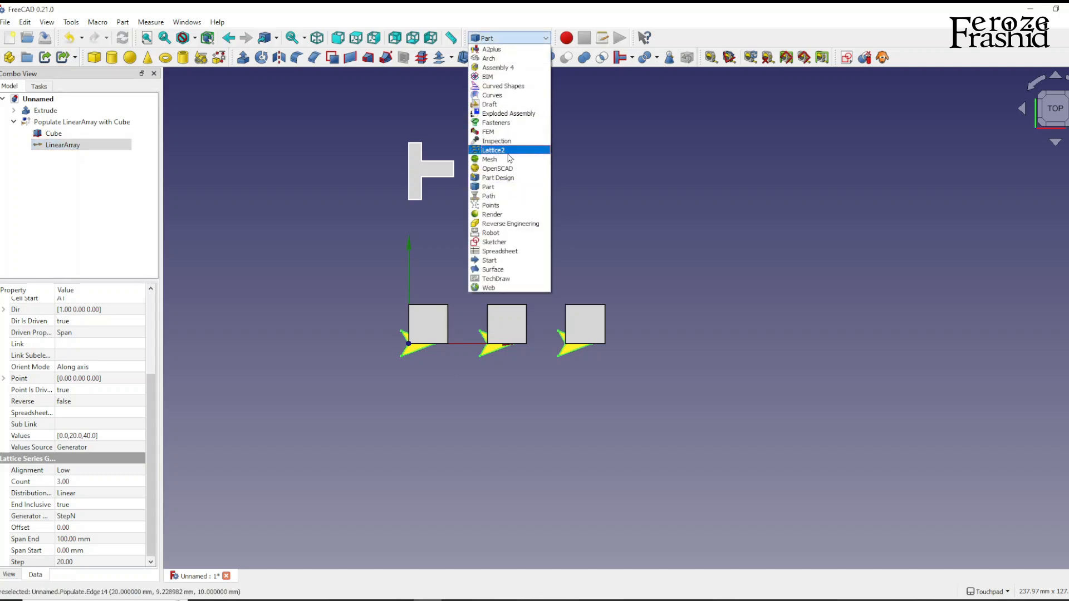
click(508, 151)
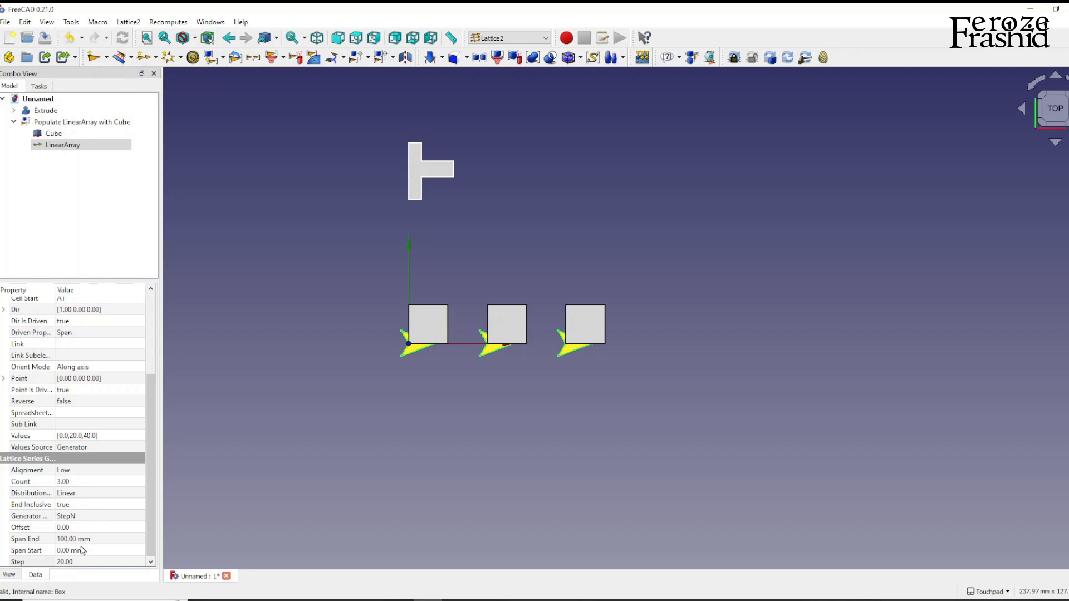
Switch the cube array's generator mode to SpanN and back to StepN.
click(91, 516)
click(89, 516)
click(84, 527)
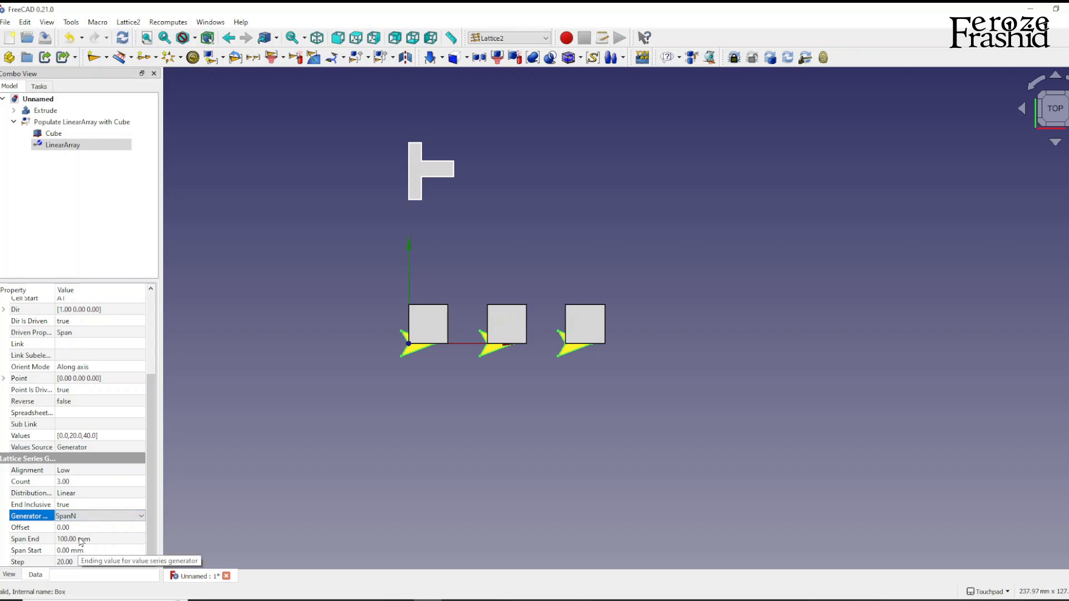
click(87, 517)
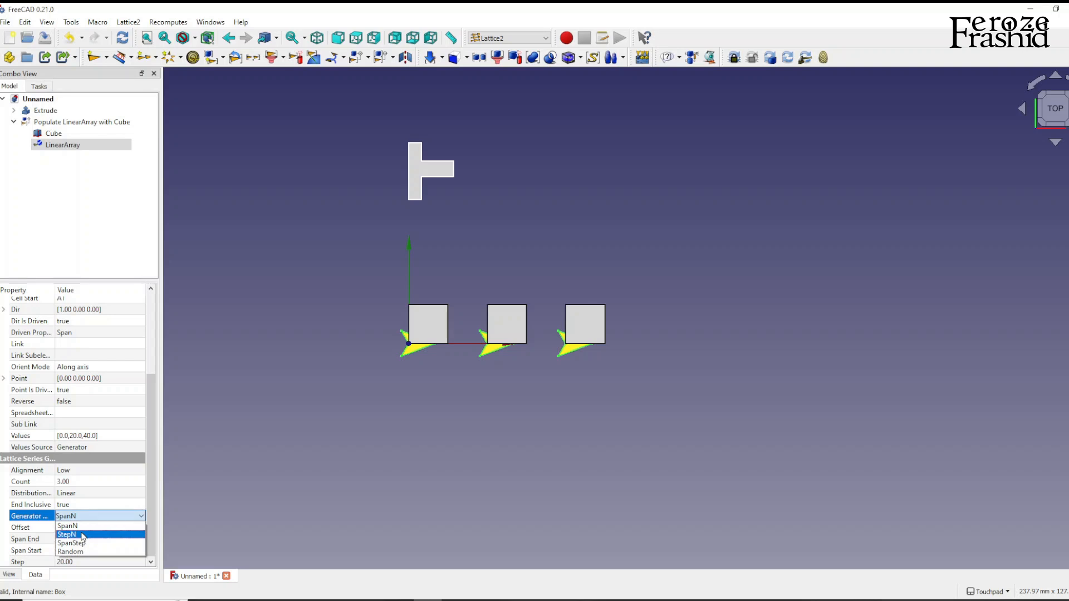
click(84, 534)
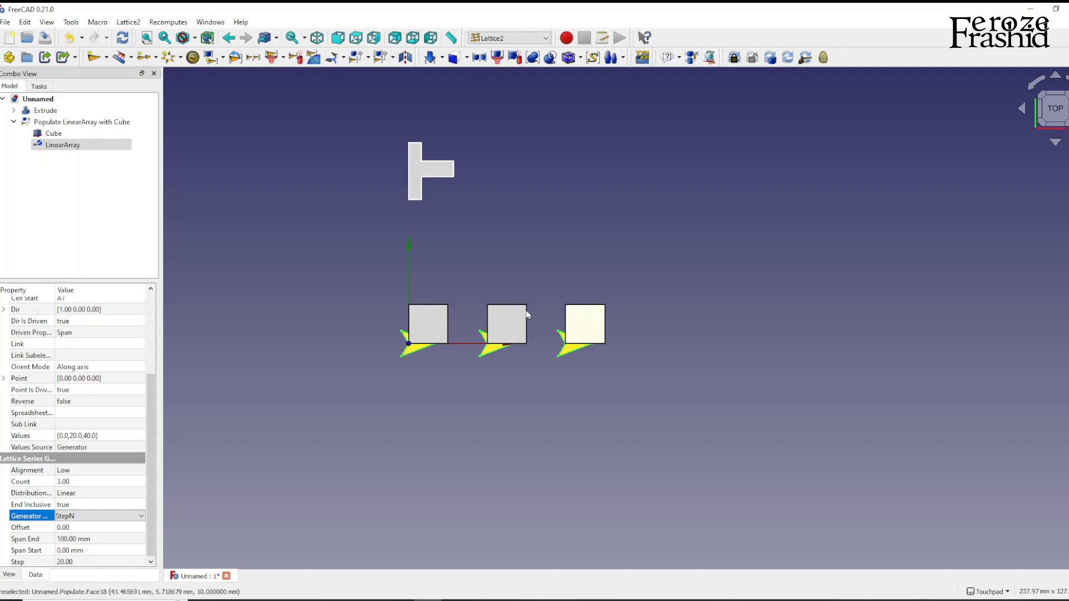
click(70, 162)
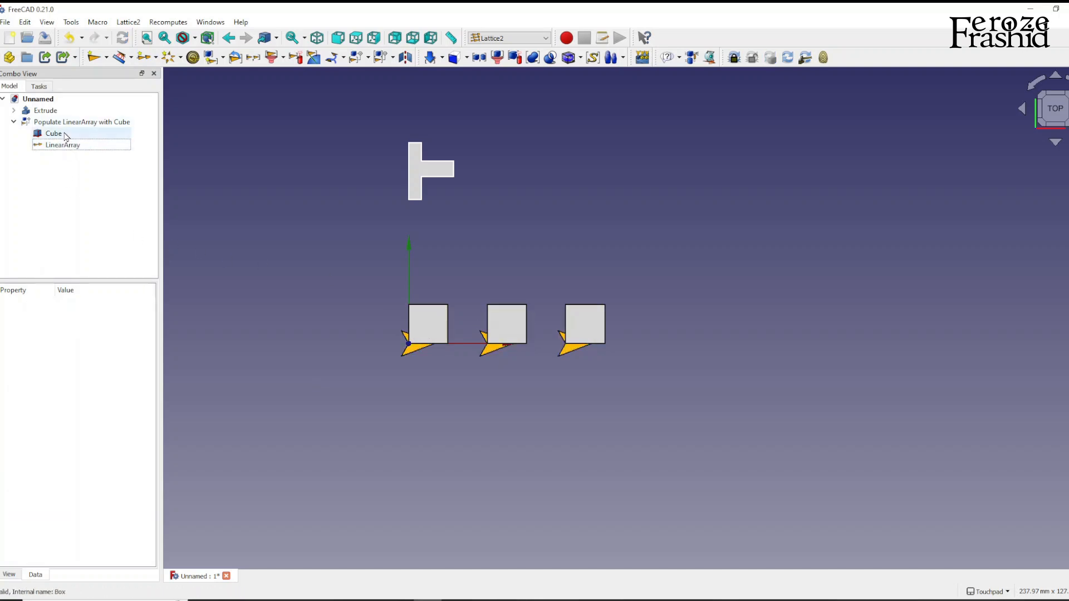
click(65, 134)
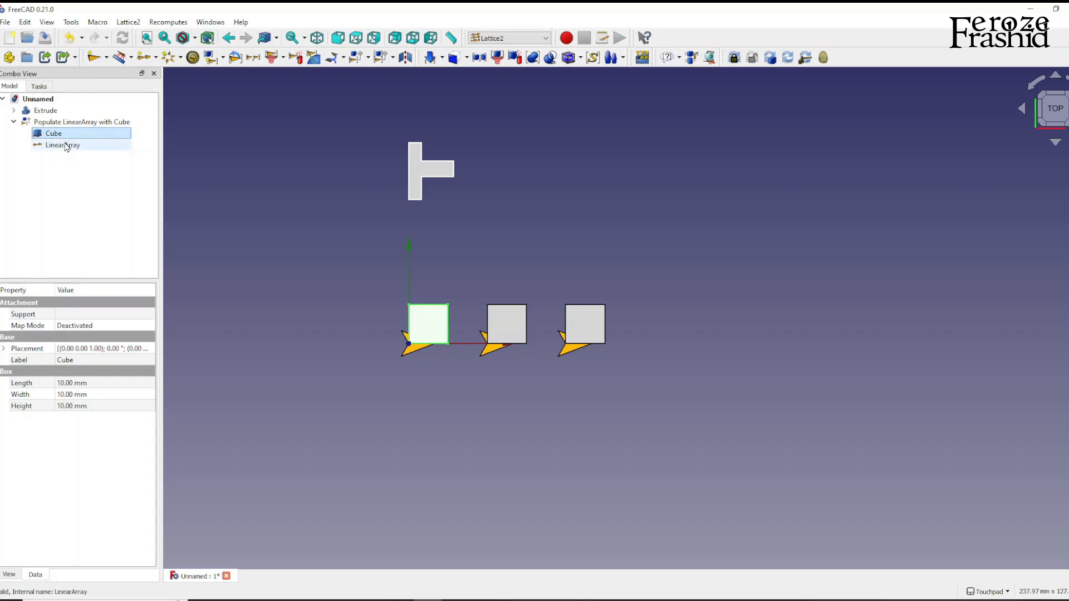
click(77, 124)
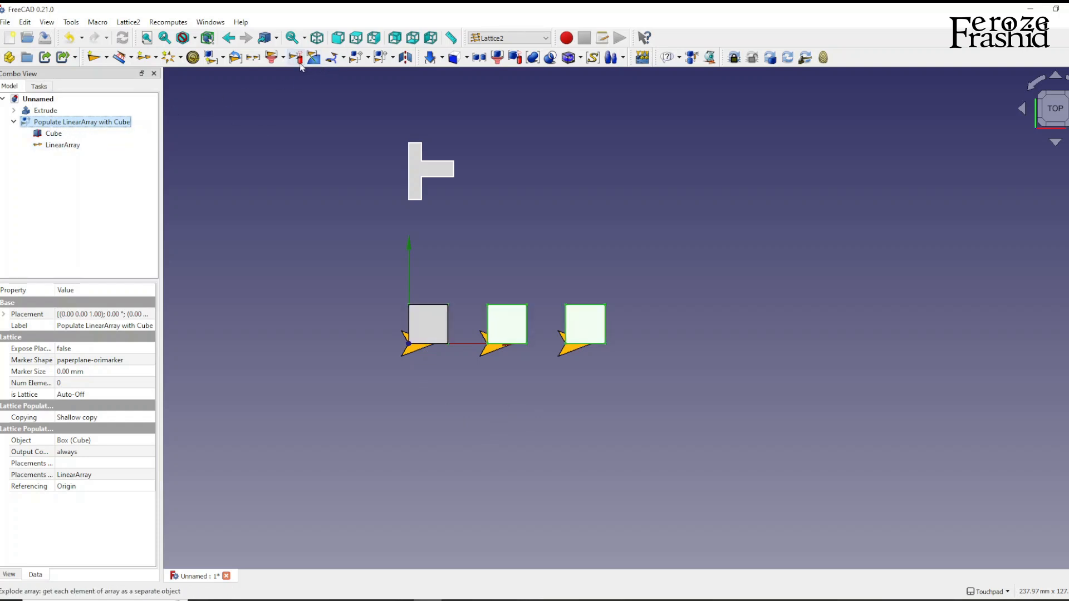
click(102, 208)
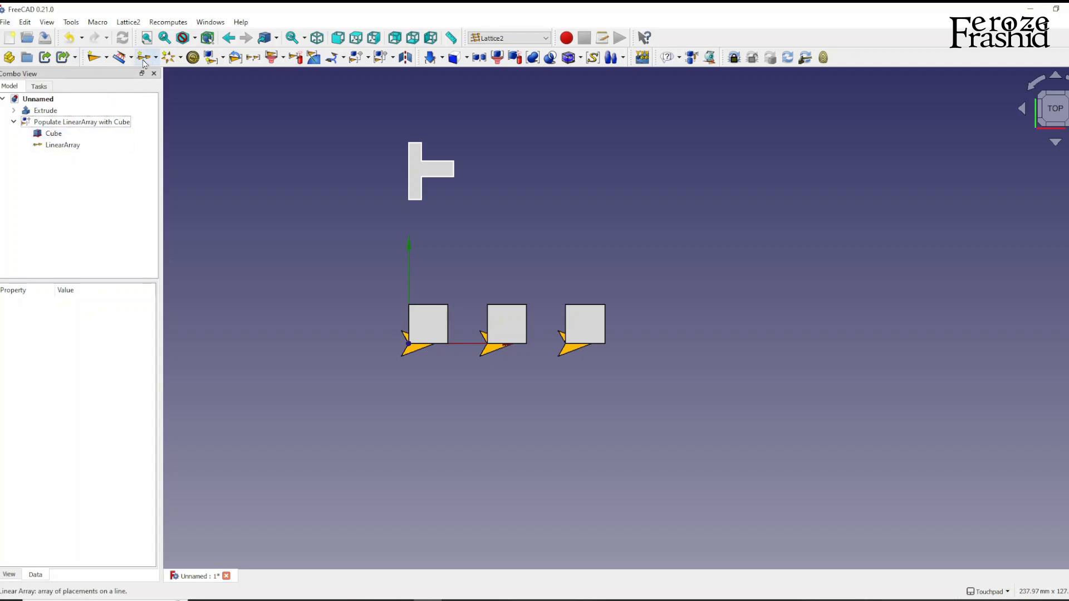
Add a second linear array of placements and hide the first linear array.
click(143, 57)
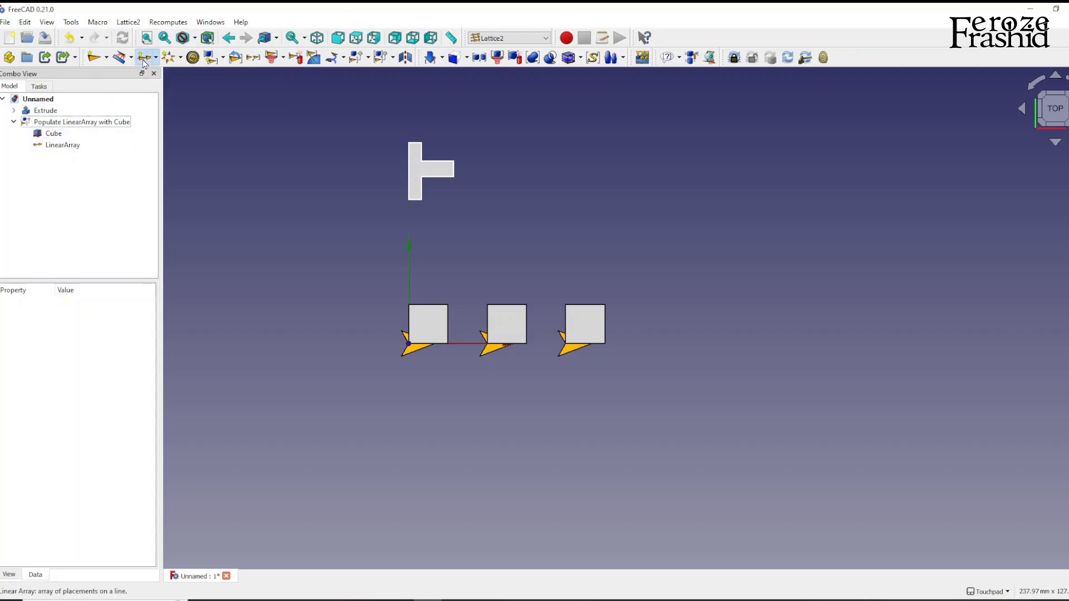
click(62, 145)
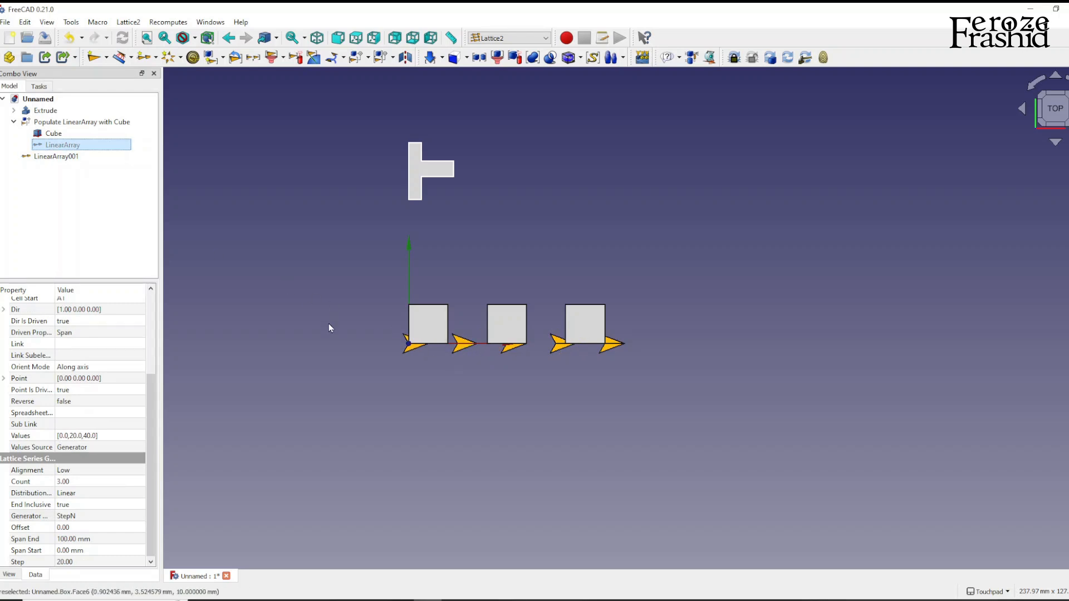
click(71, 156)
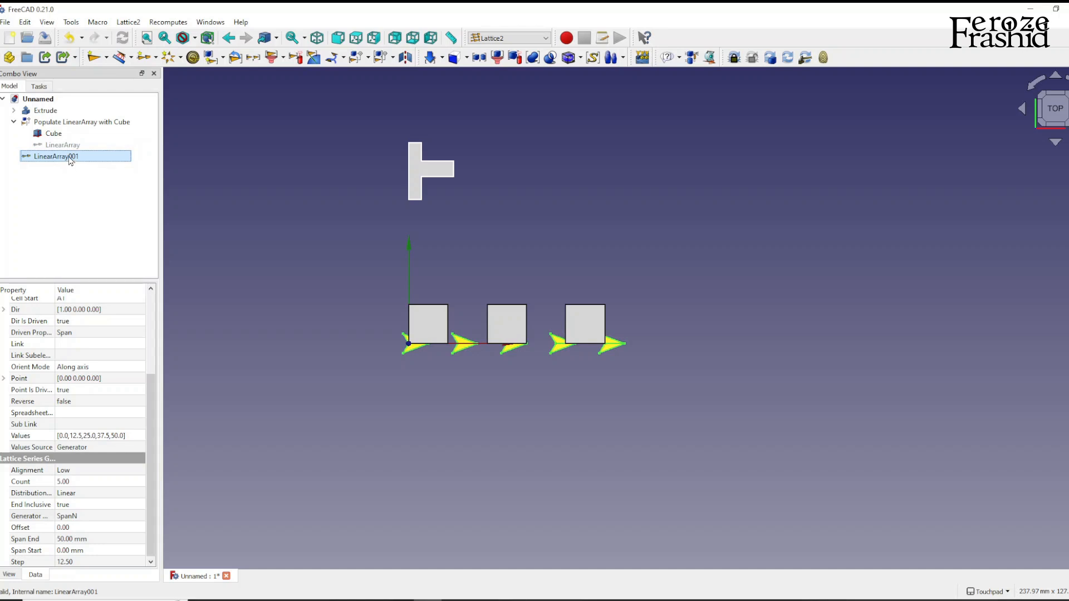
Rotate the second linear array by -90° with Transform so that it points down the negative Y direction.
right_click(71, 161)
click(92, 166)
drag(480, 272, 462, 413)
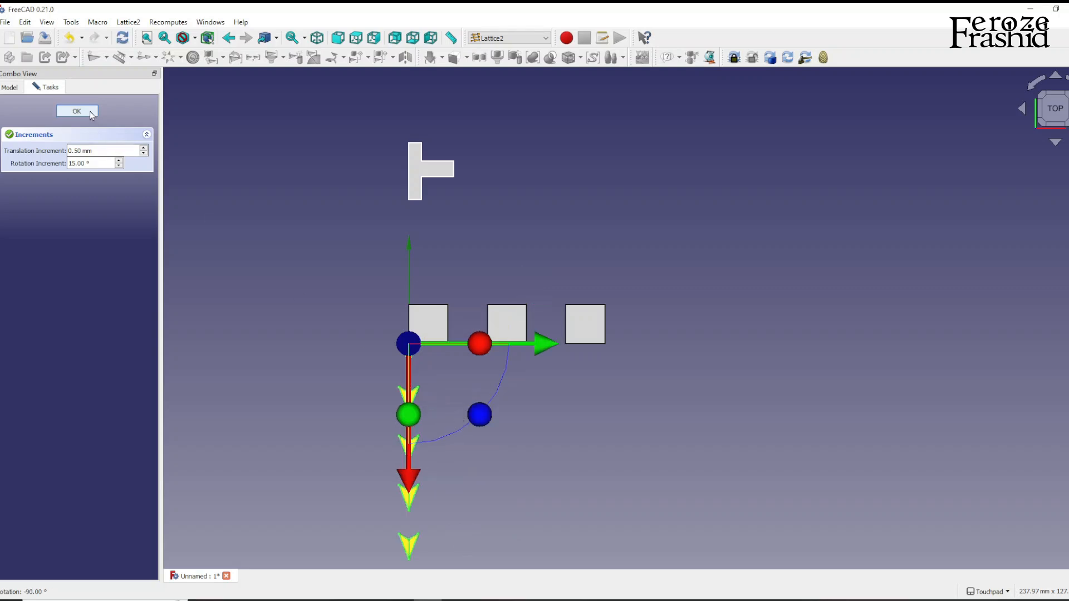
click(77, 112)
right_click(73, 157)
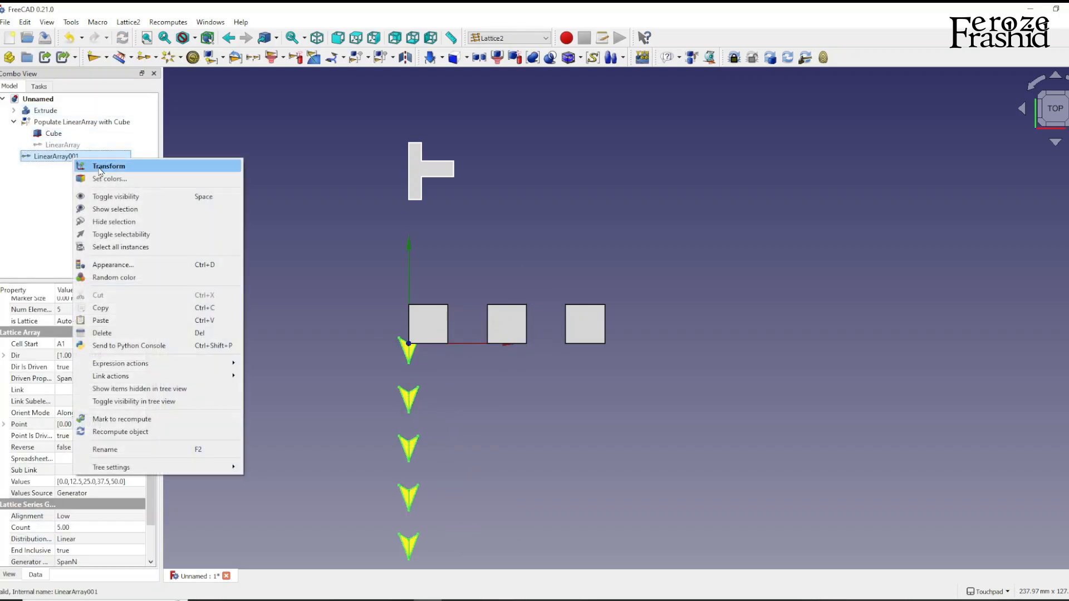
click(48, 166)
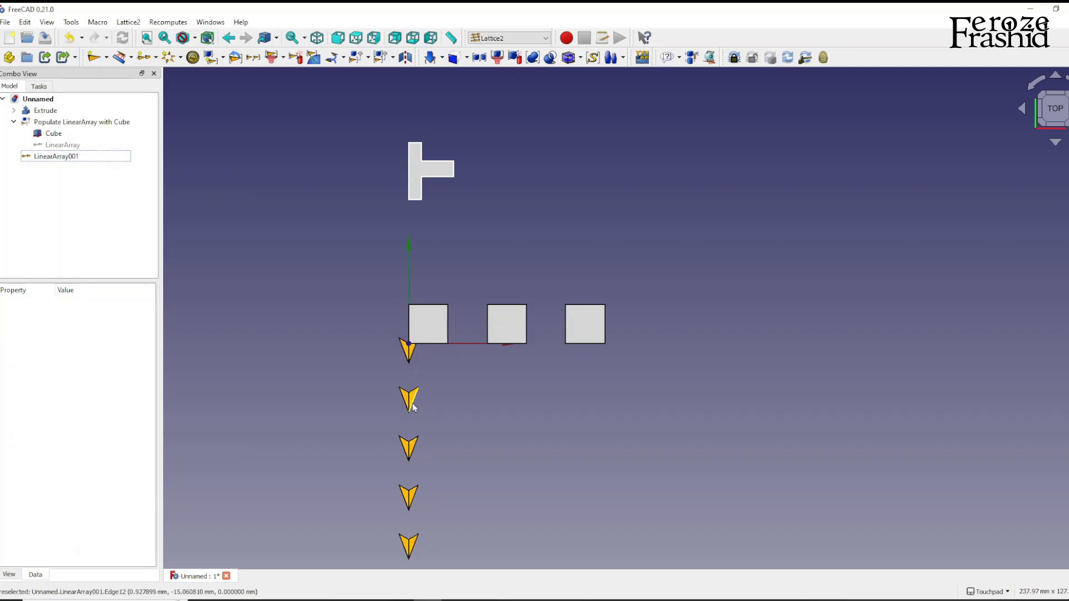
Make the first linear array under the populated cubes visible again.
scroll(463, 266, down, 1)
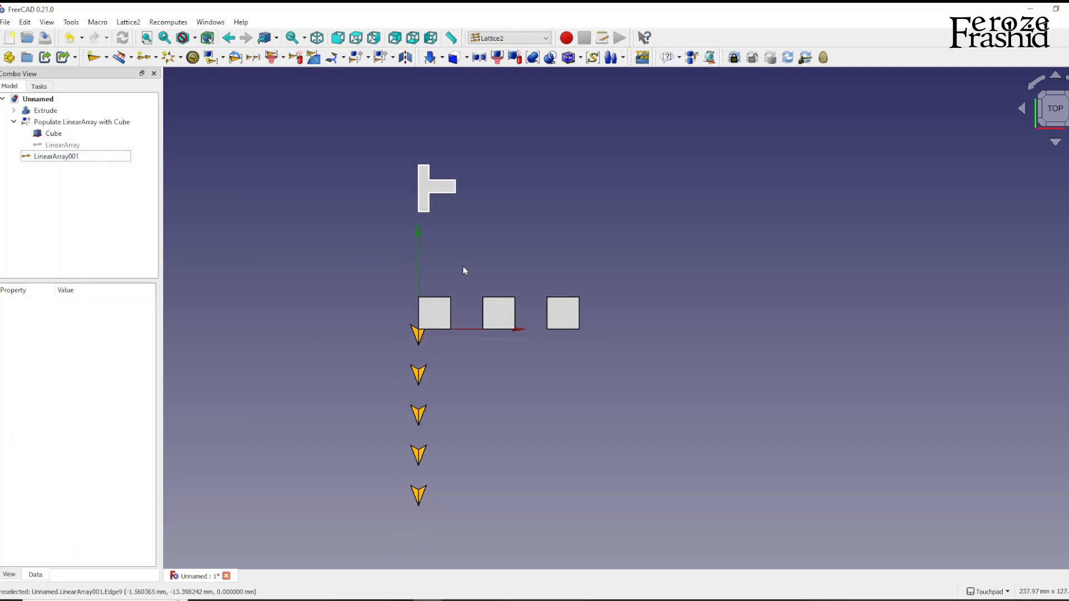
scroll(446, 420, up, 2)
key(shift)
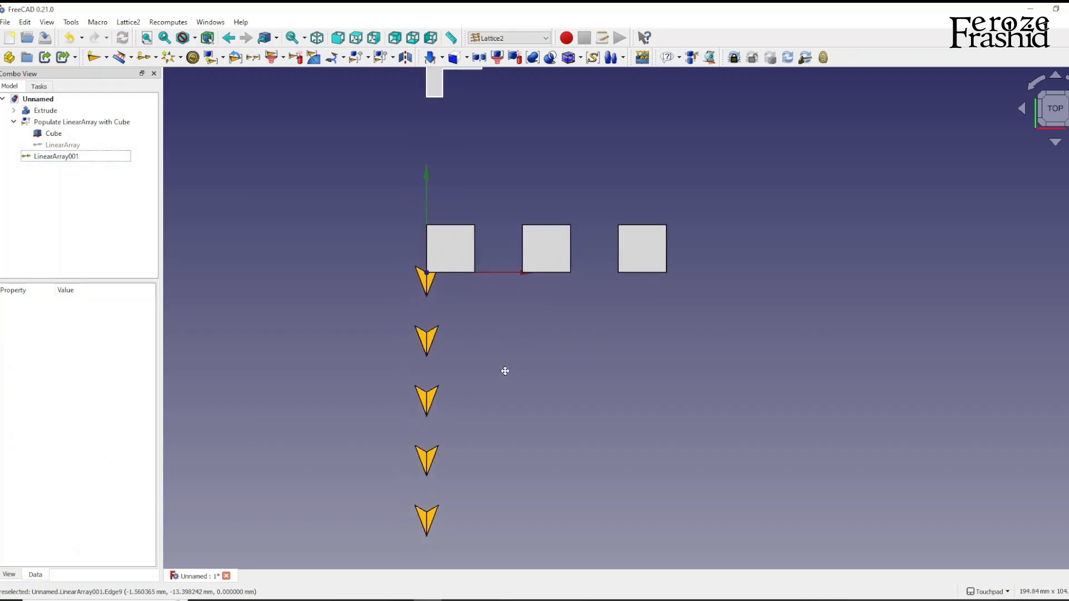
shift+middle_drag(505, 371, 518, 363)
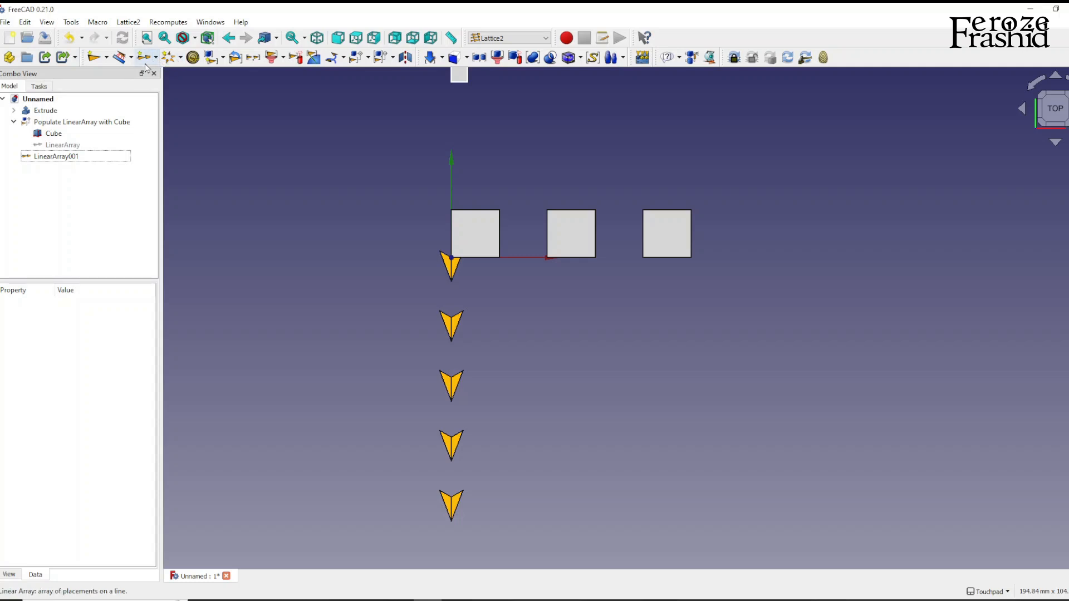
click(79, 158)
click(69, 147)
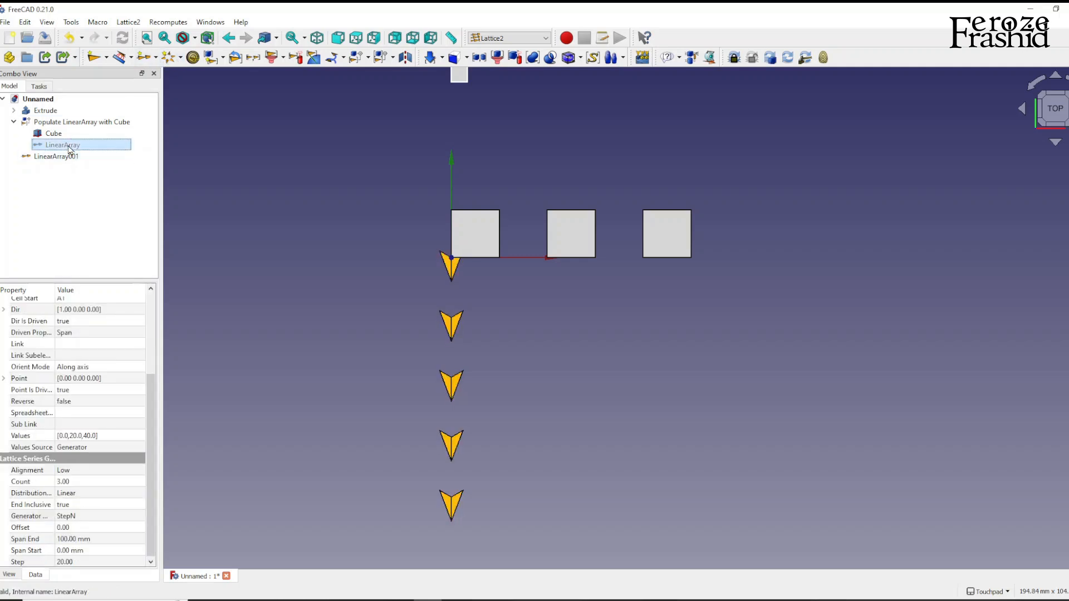
key(space)
Set the second linear array's count to 3 and its generator mode to StepN.
click(62, 159)
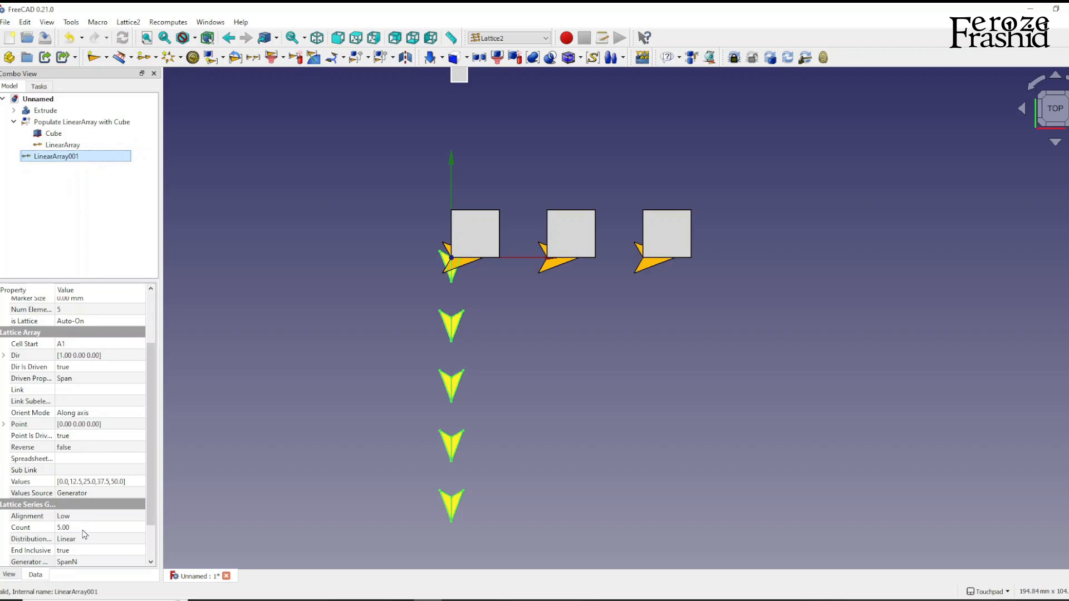
click(68, 530)
text(3)
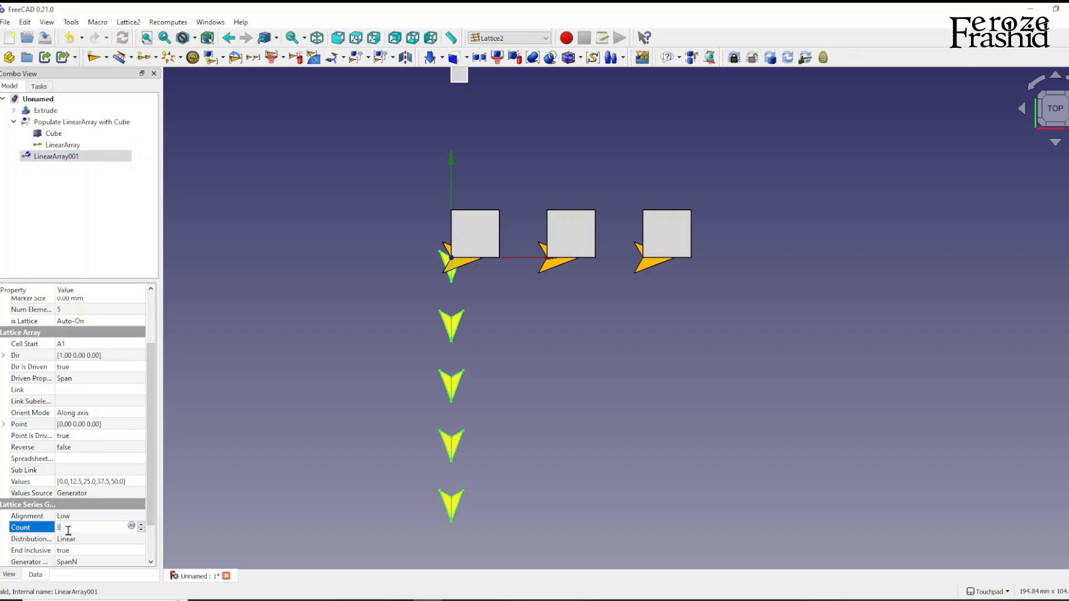
key(Return)
scroll(83, 473, down, 2)
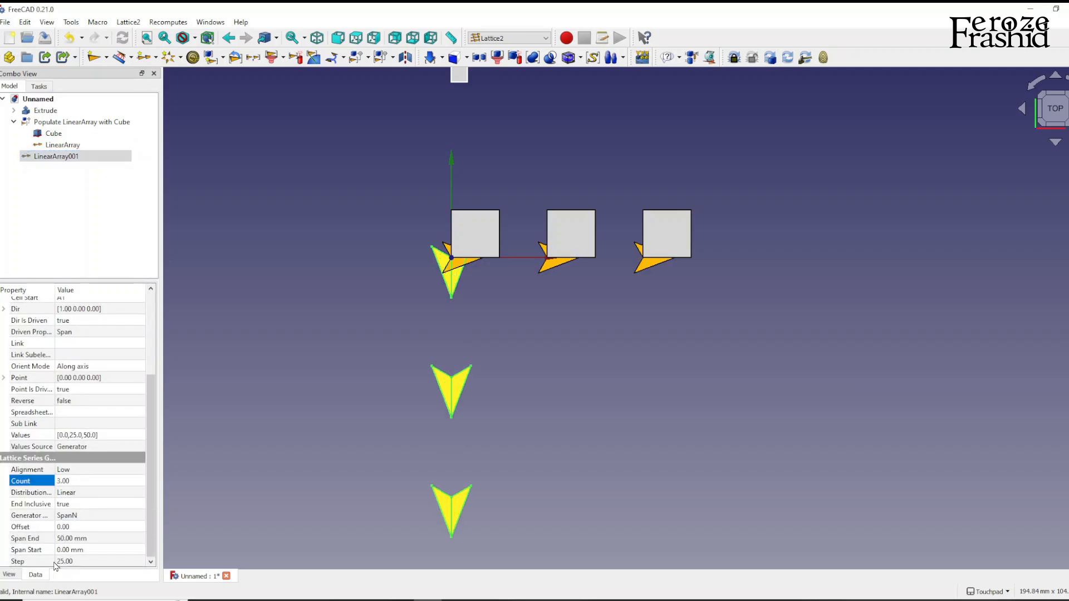
click(82, 518)
click(82, 518)
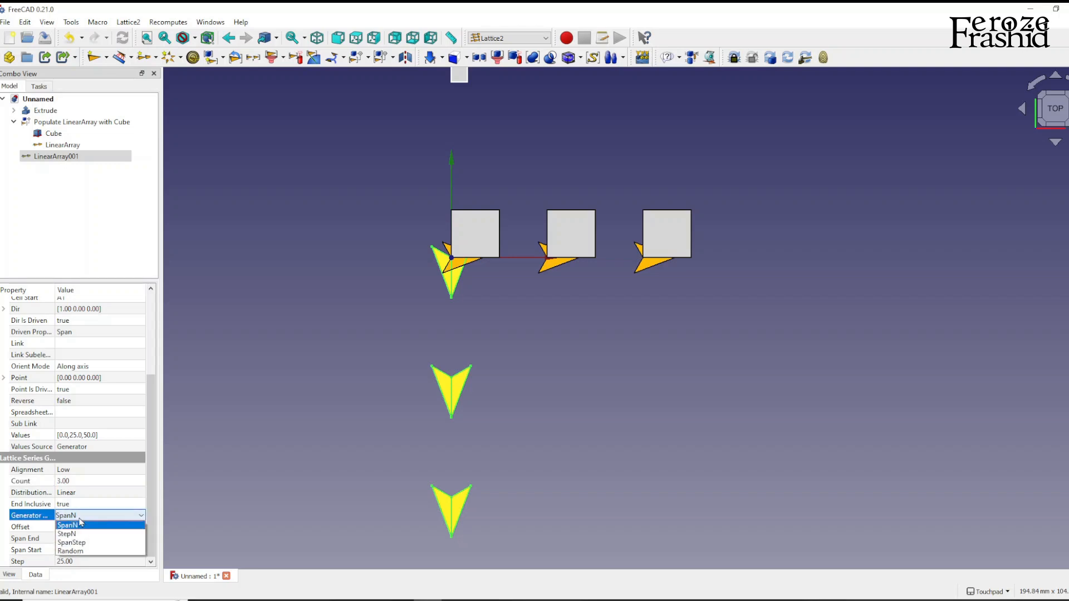
click(82, 534)
Set the step of the second linear array to 35 and return the model to the top view.
click(72, 563)
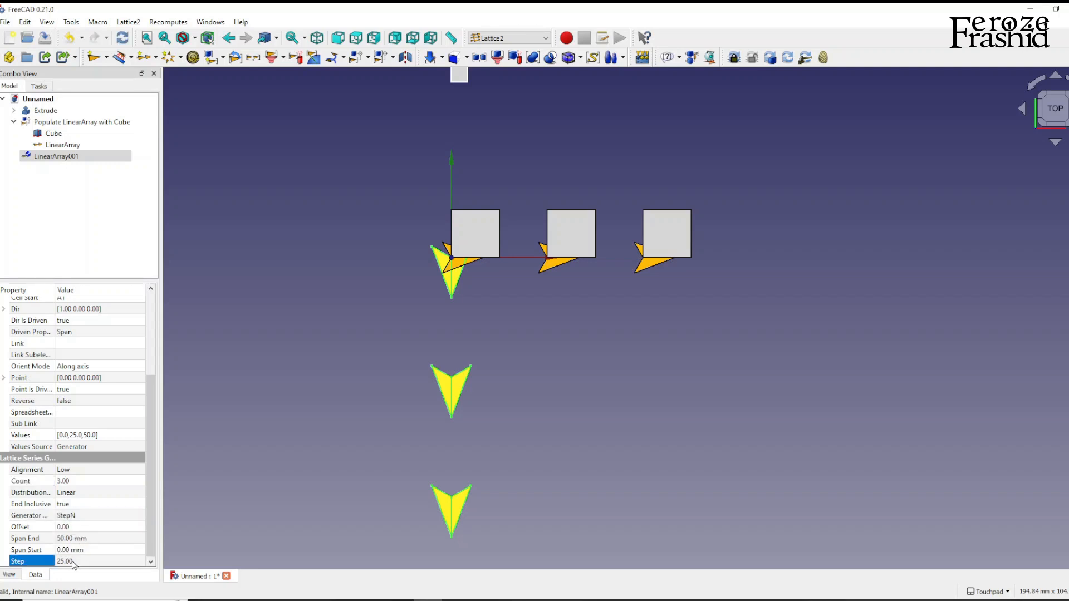
key(3)
key(5)
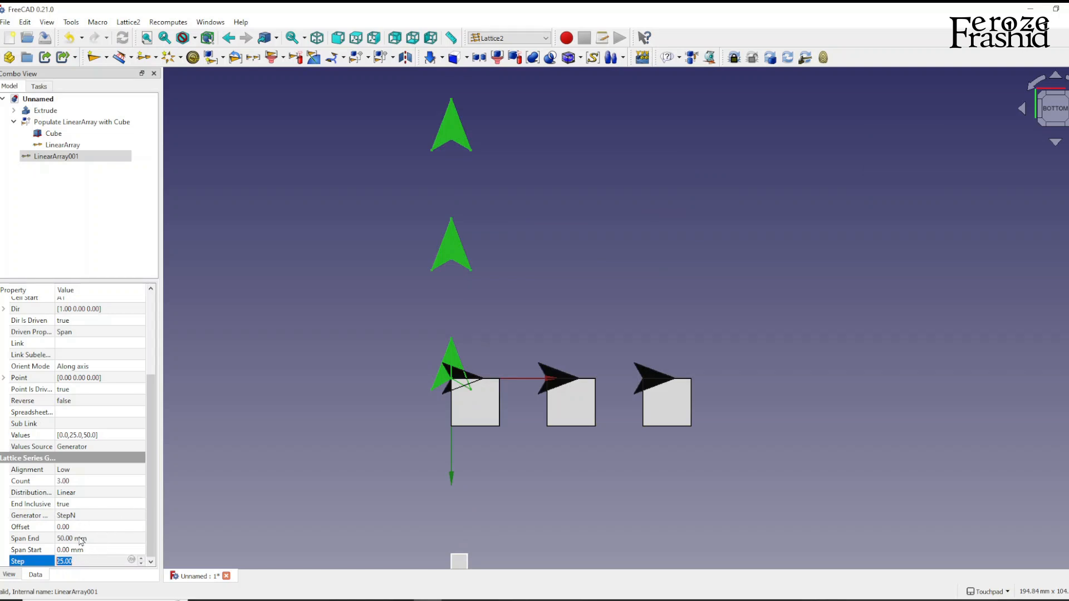
click(79, 539)
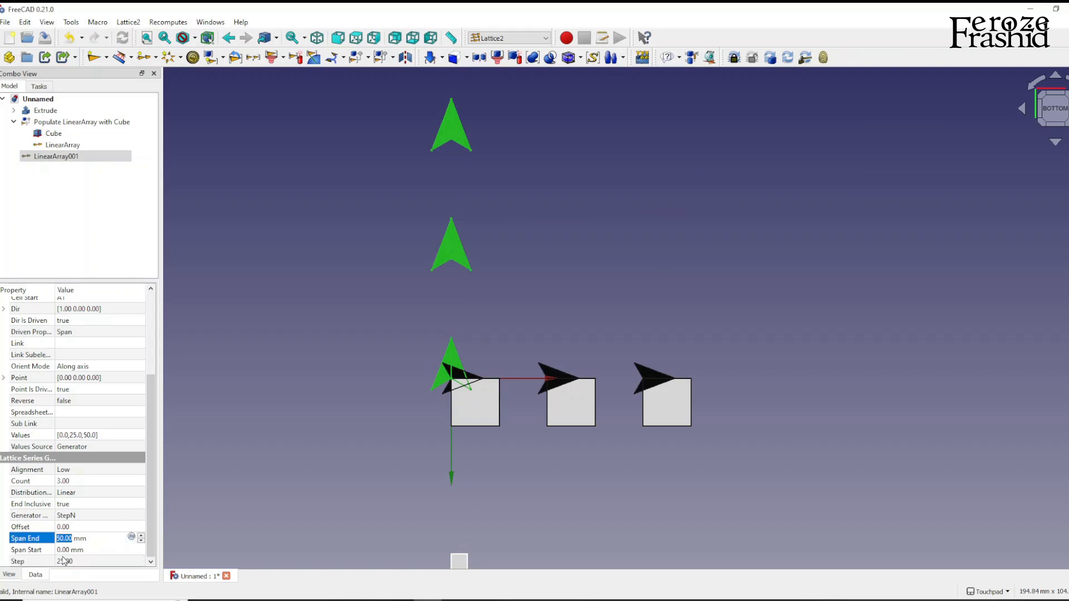
click(68, 563)
text(35)
key(Return)
click(627, 272)
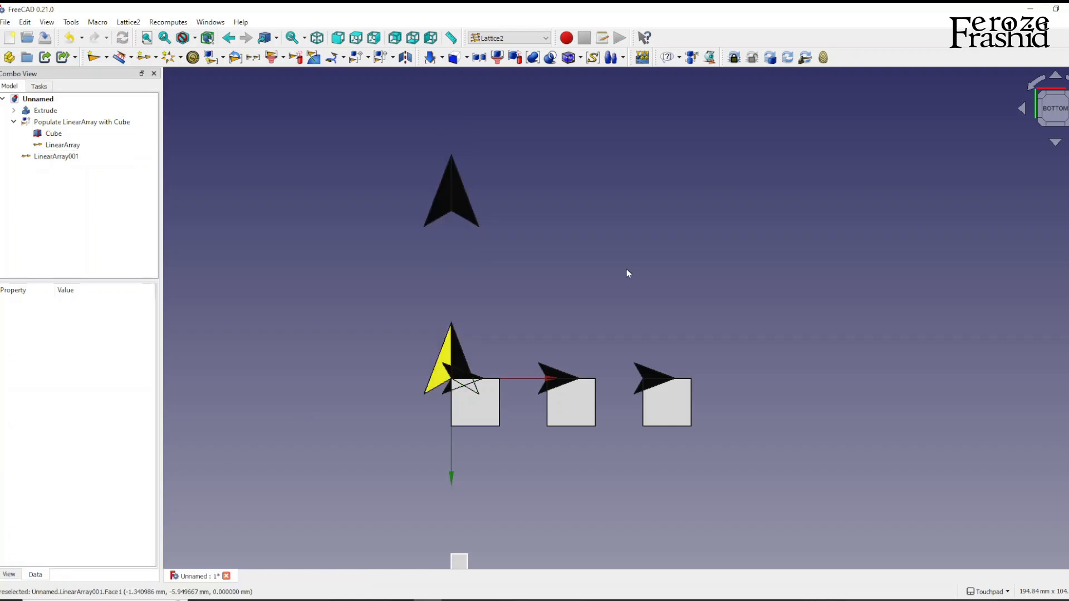
click(1056, 78)
click(1057, 75)
click(1058, 76)
click(1057, 75)
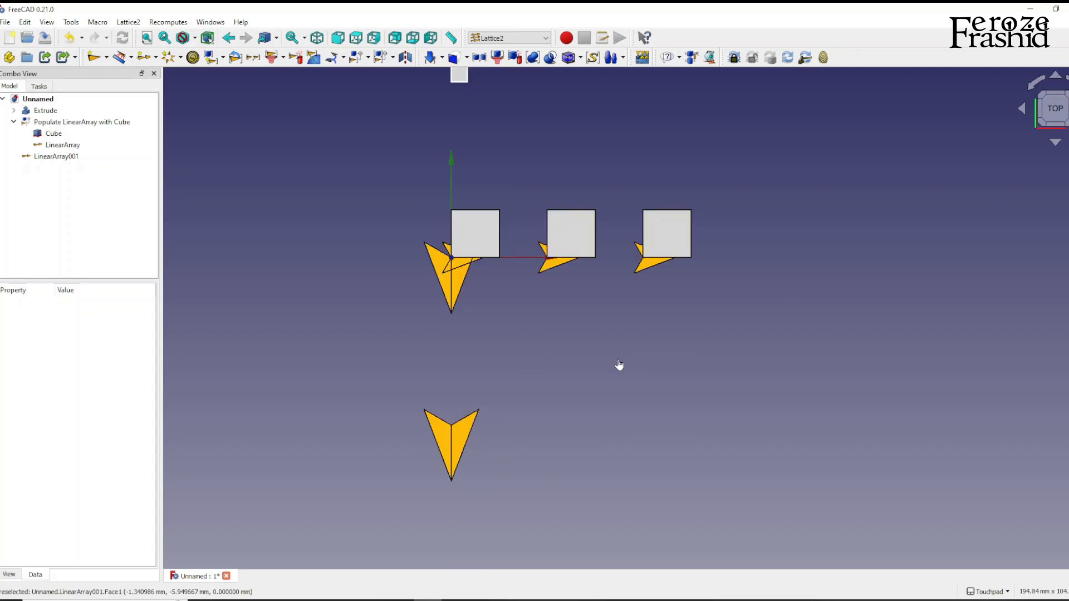
Set the step of the second linear array to 20, matching the first array's step.
scroll(551, 331, down, 3)
scroll(557, 427, up, 2)
click(64, 145)
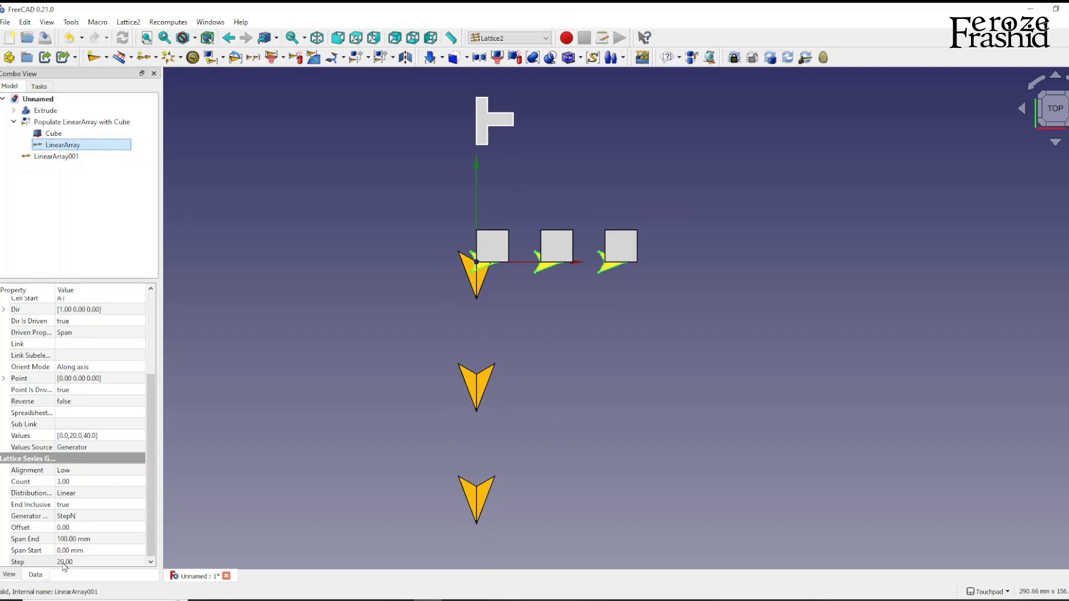
click(55, 157)
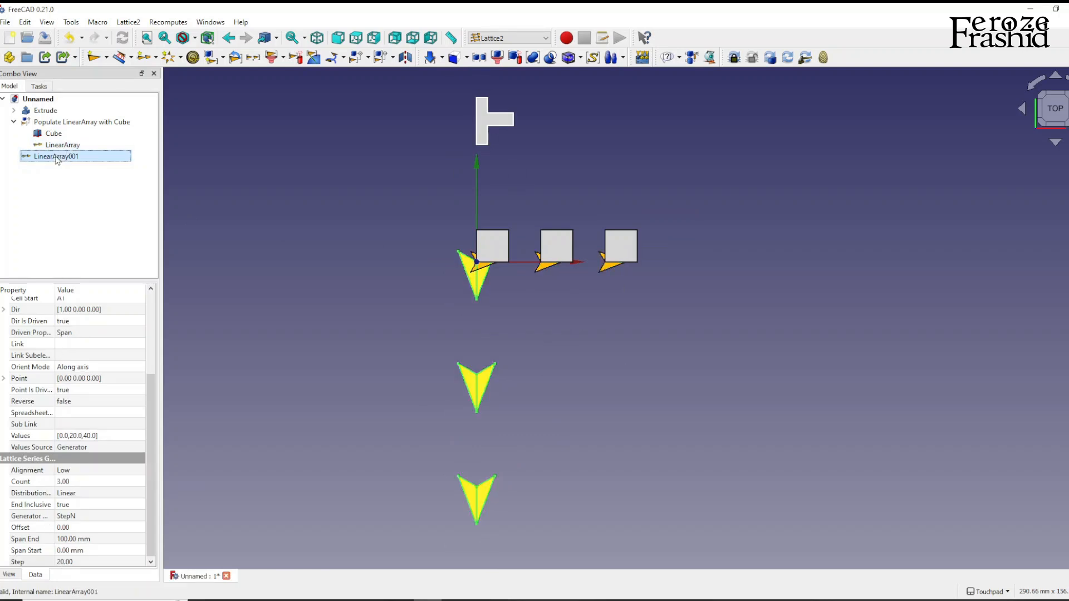
click(79, 562)
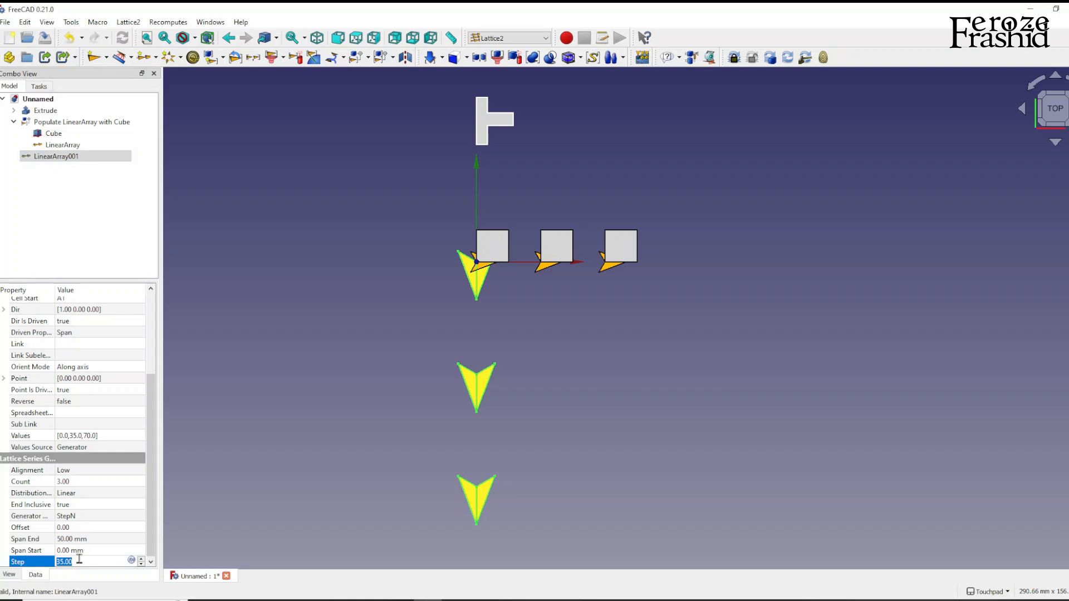
text(20)
click(309, 355)
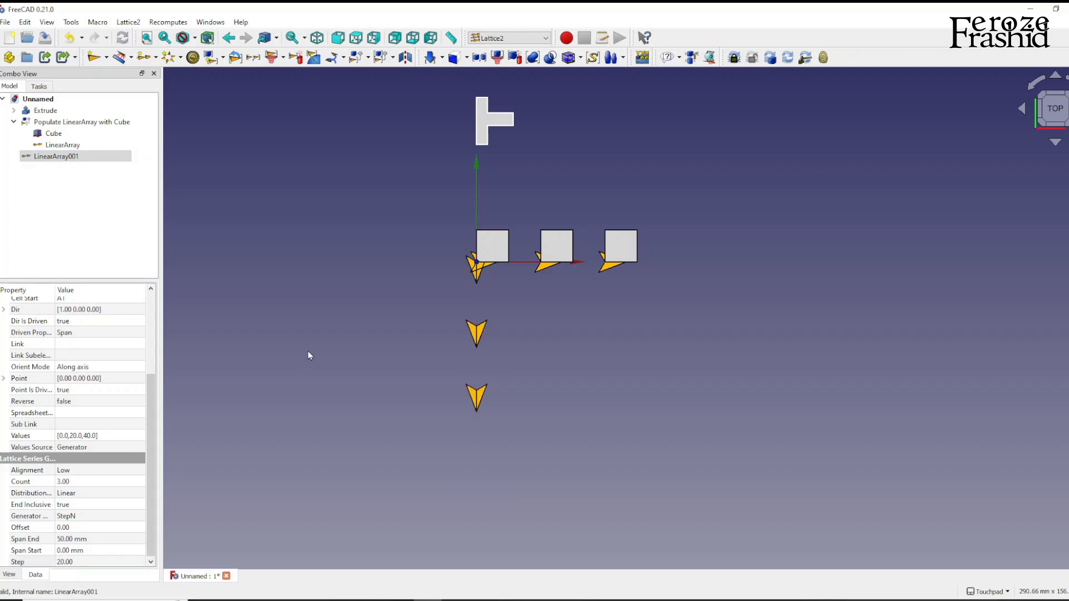
Populate the second linear array with the populated row of cubes, using Populate with copies: Build Array, to form a grid.
click(44, 157)
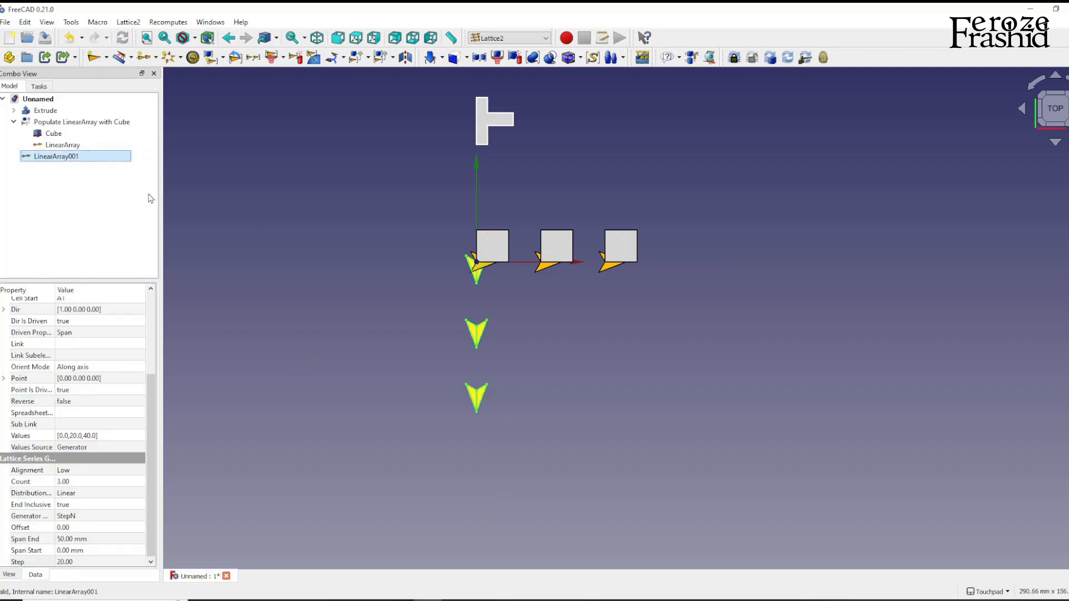
click(72, 126)
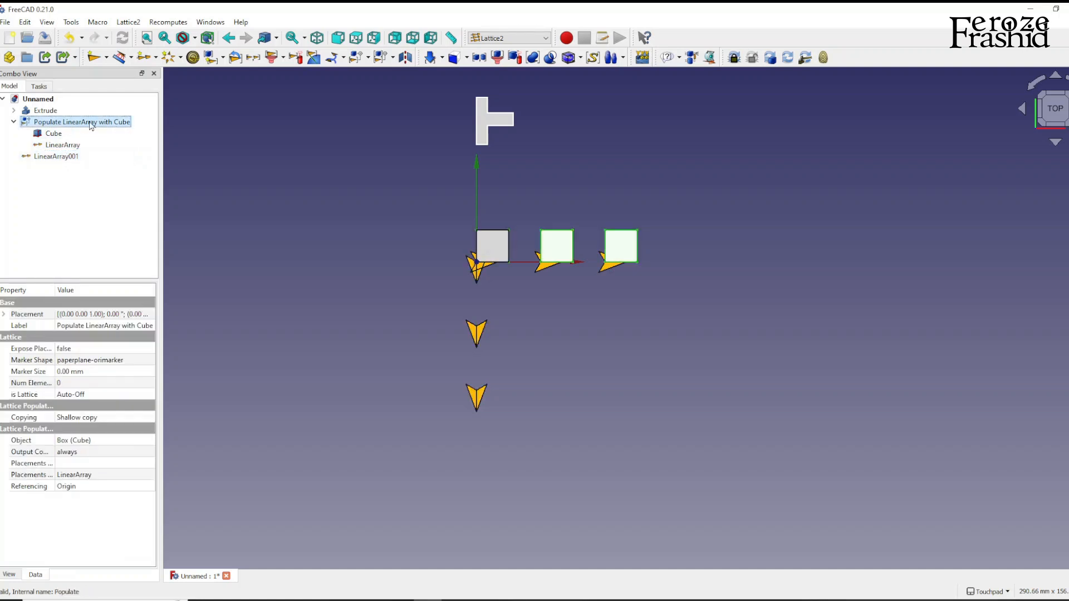
ctrl+click(62, 158)
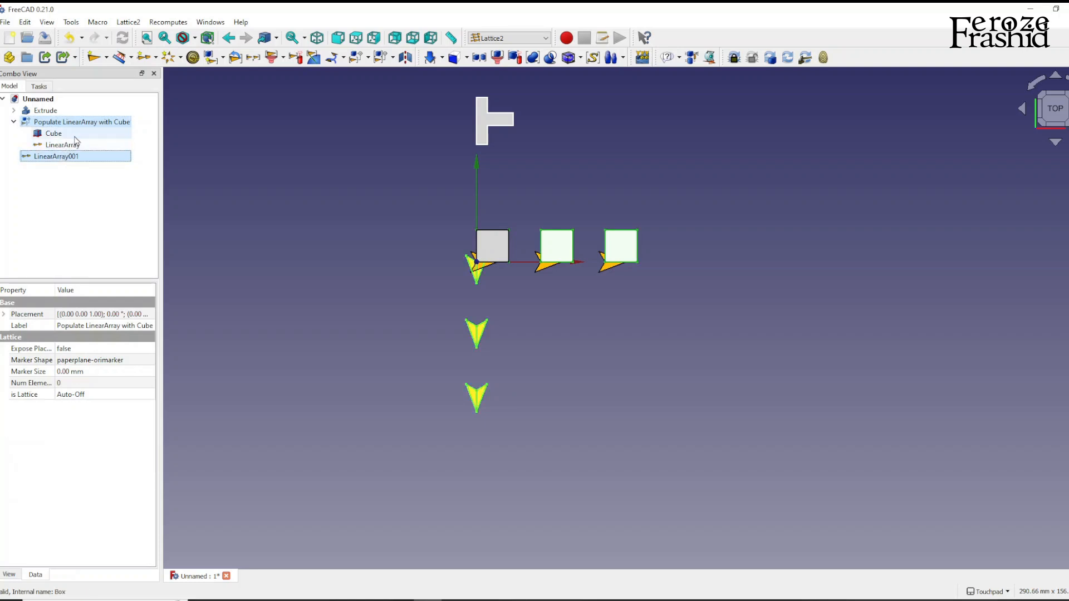
click(80, 190)
click(90, 127)
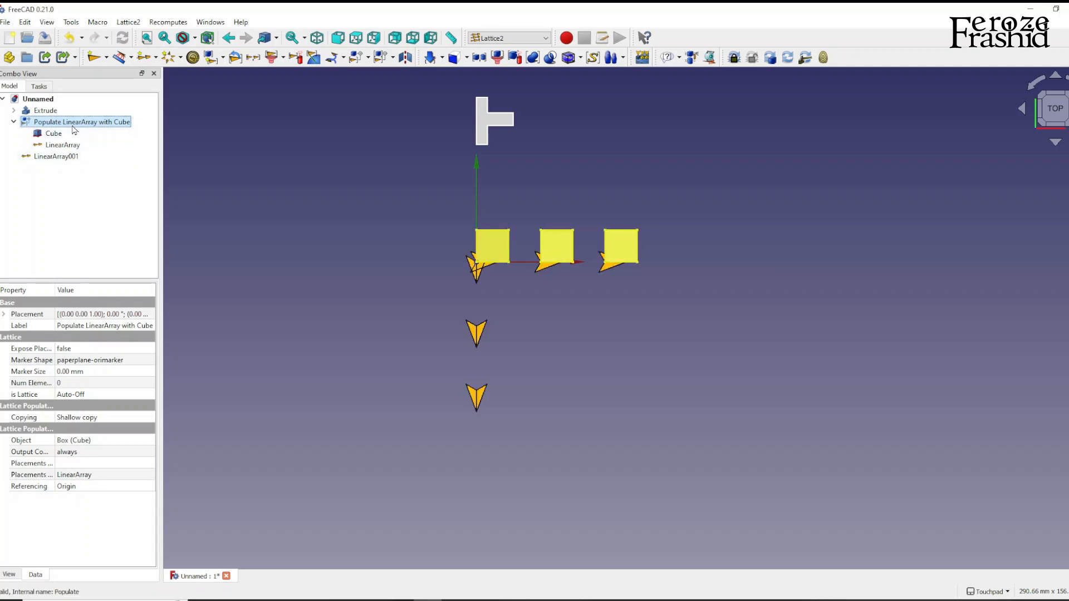
ctrl+click(63, 158)
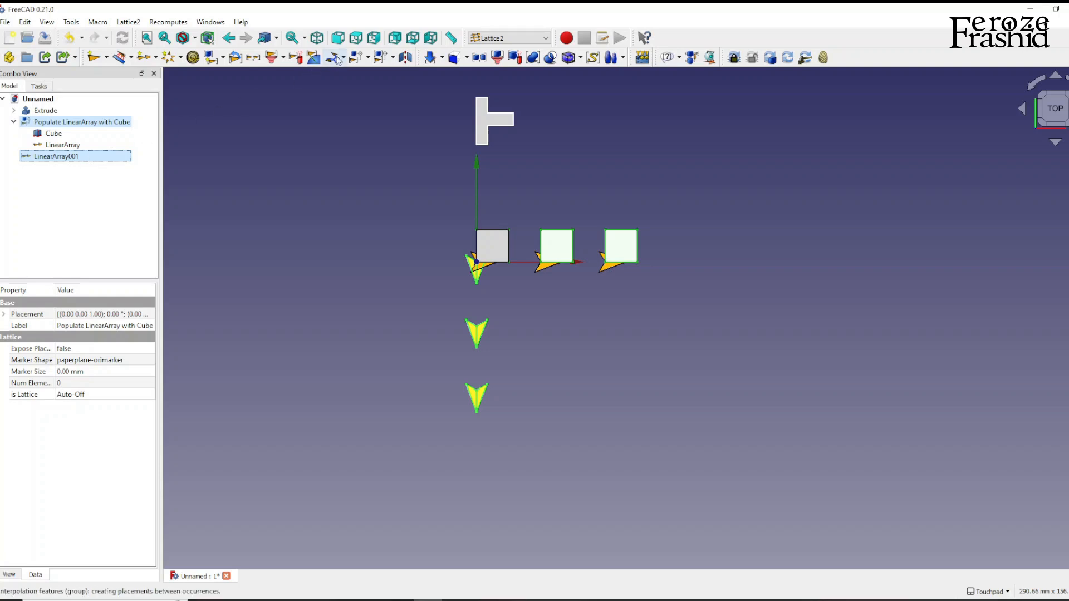
click(369, 58)
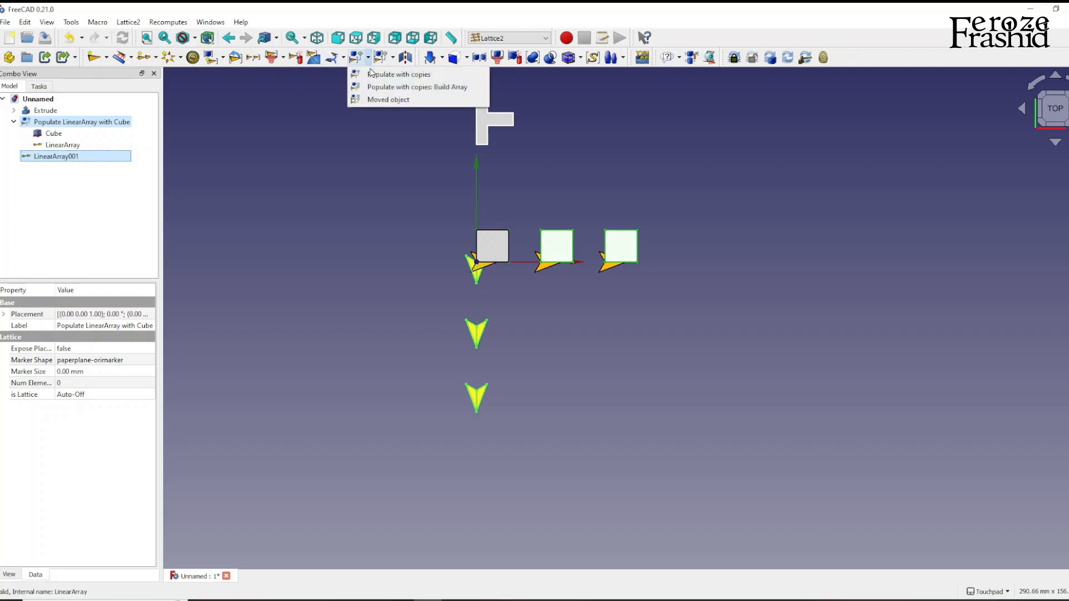
click(437, 88)
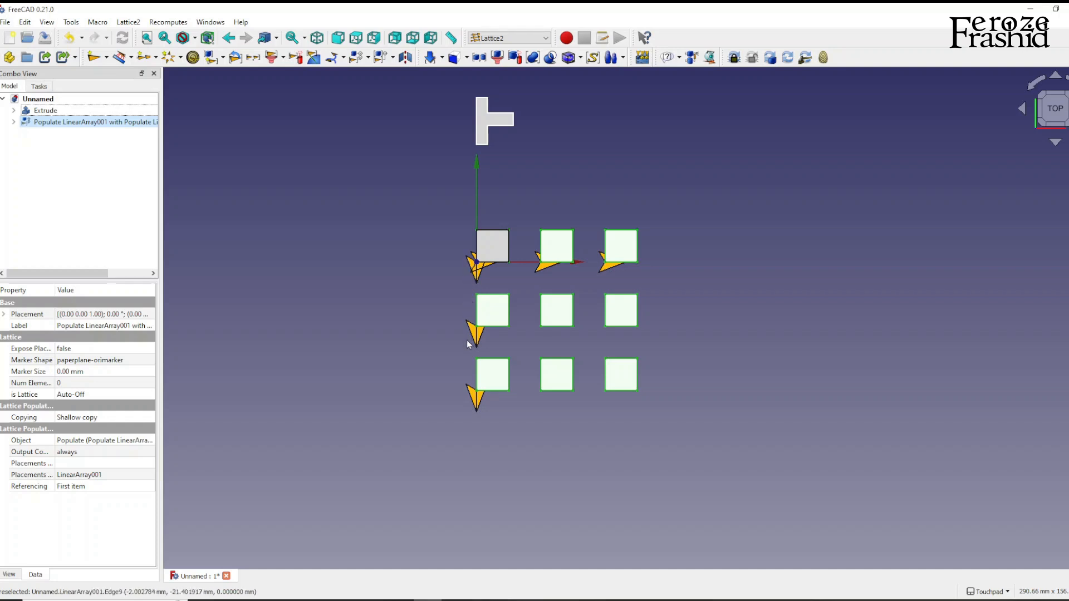
scroll(576, 327, up, 2)
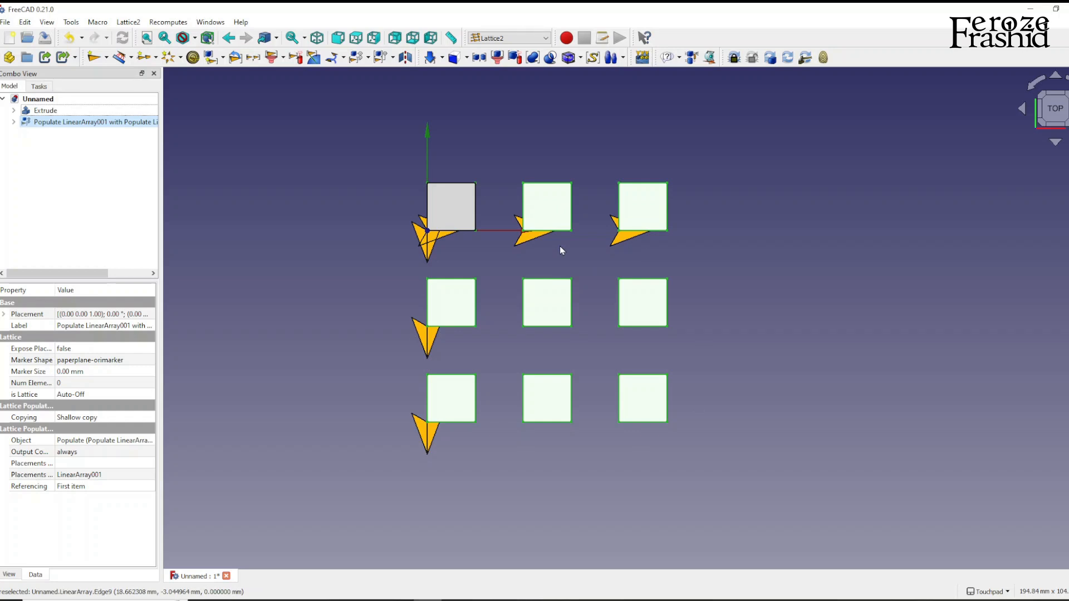
scroll(608, 279, down, 1)
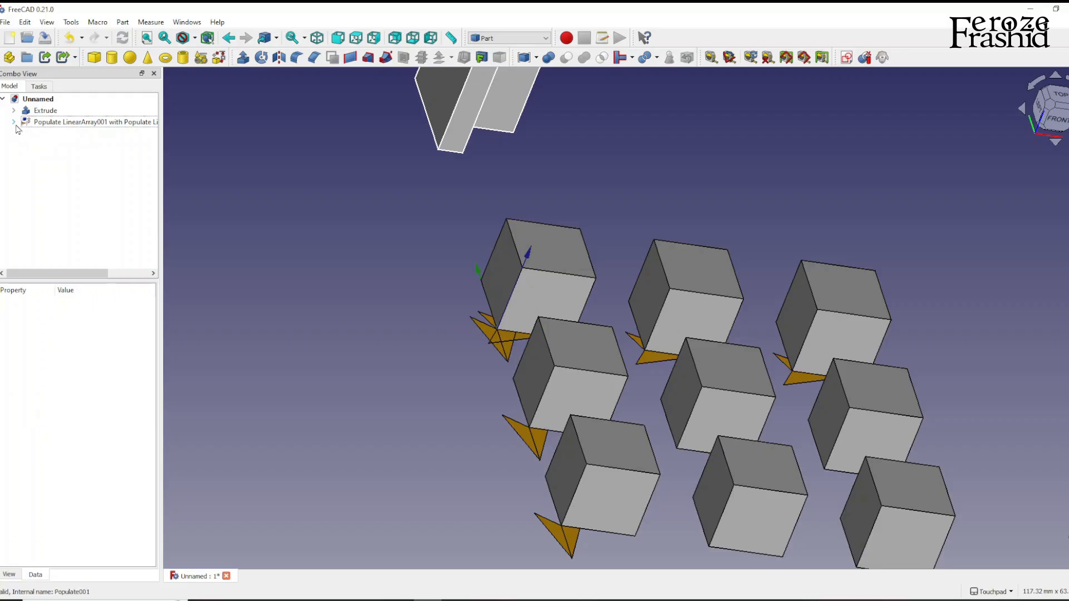
Hide the placement arrows of both linear arrays used by the cube grid.
click(25, 134)
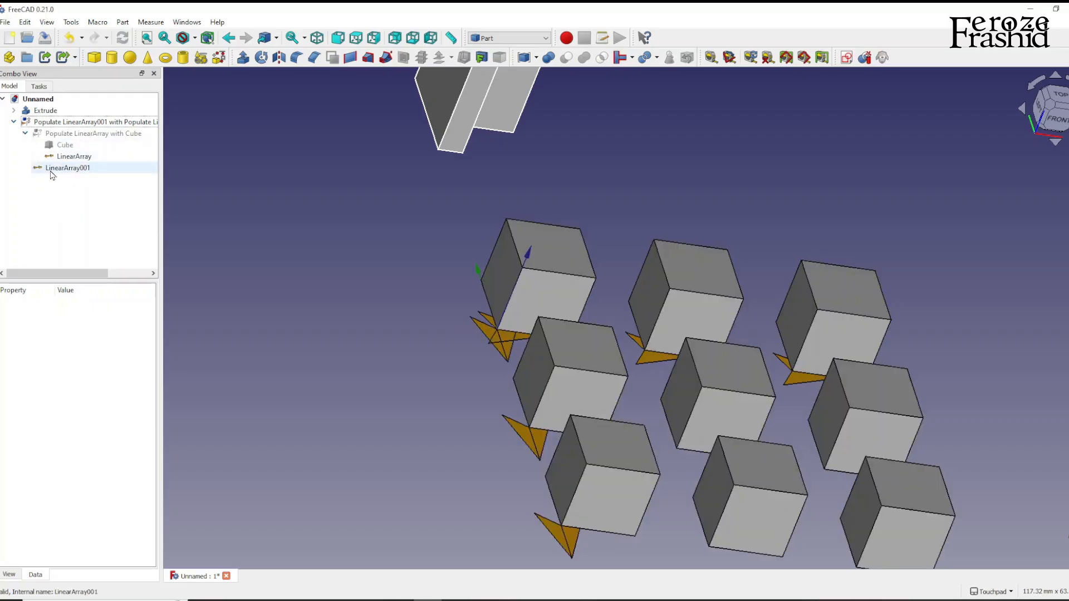
click(73, 168)
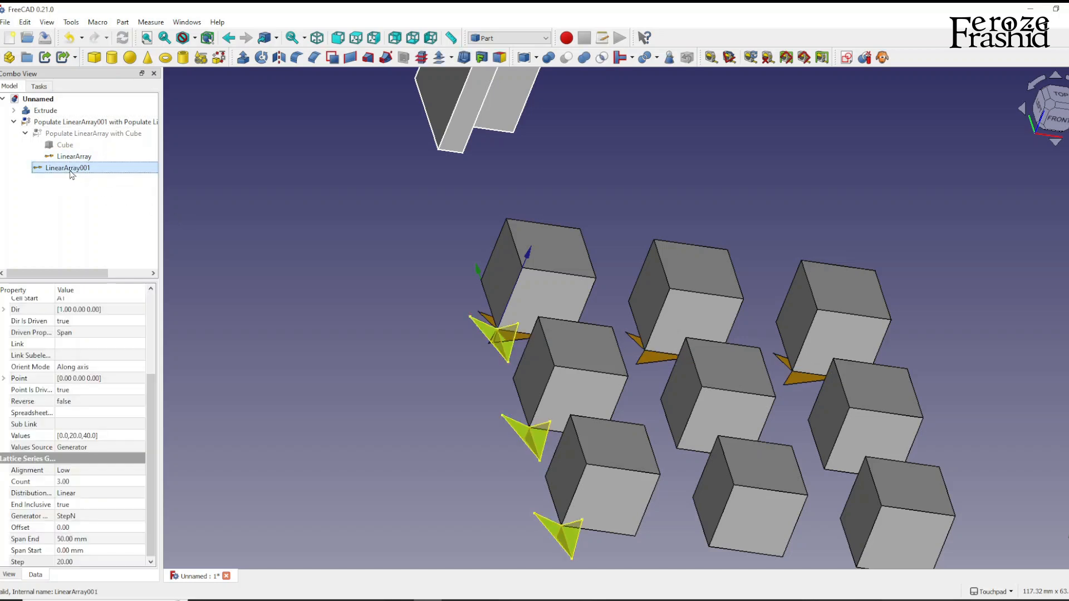
click(75, 157)
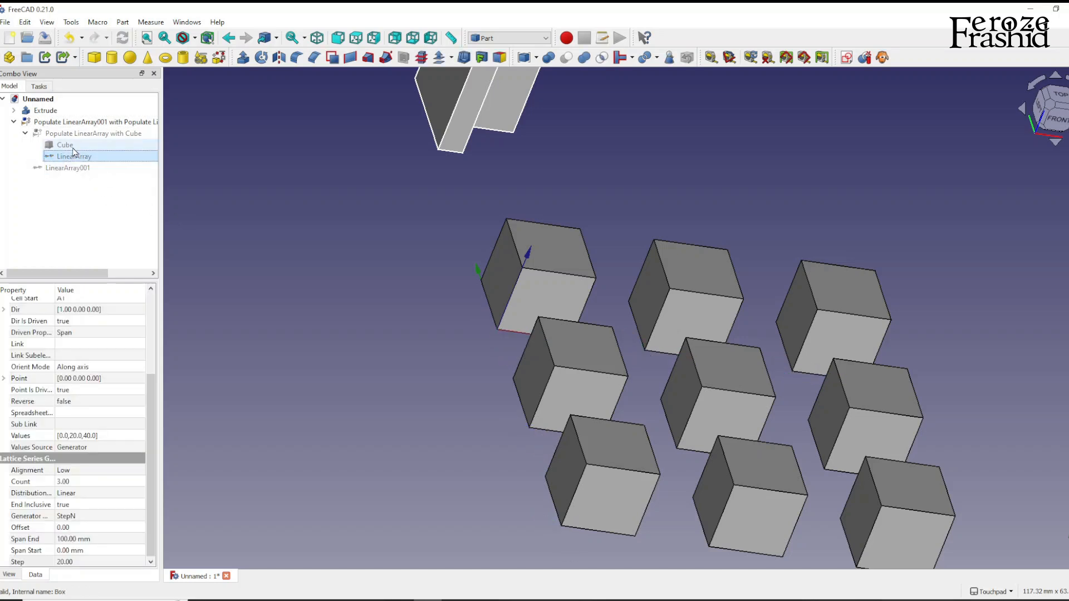
Toggle the visibility of the source cube and of the whole cube grid, leaving only the grid shown.
click(64, 145)
key(space)
key(space)
click(81, 124)
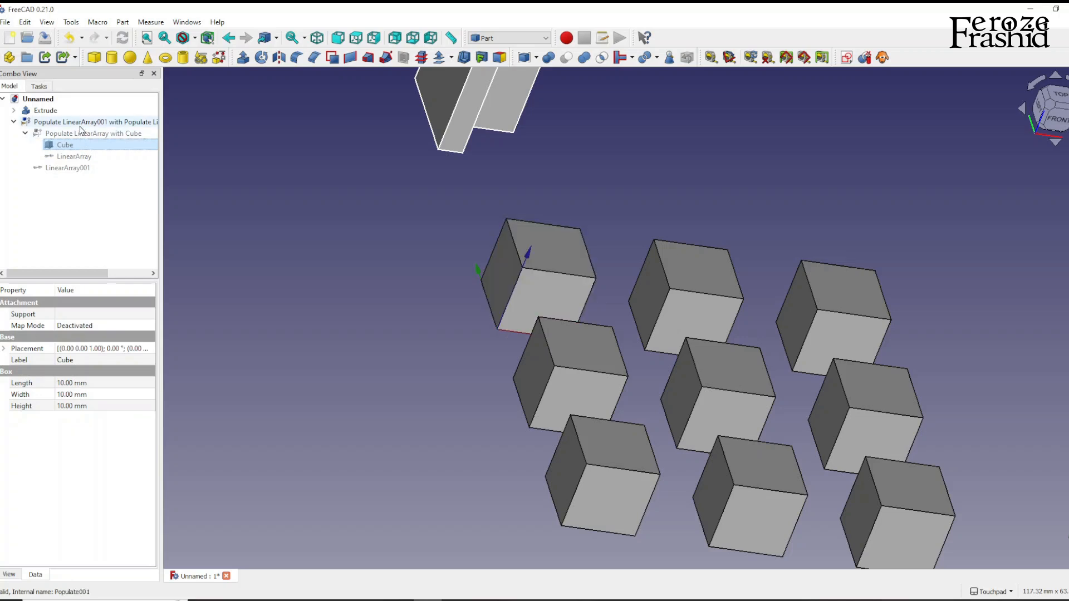
key(space)
click(65, 144)
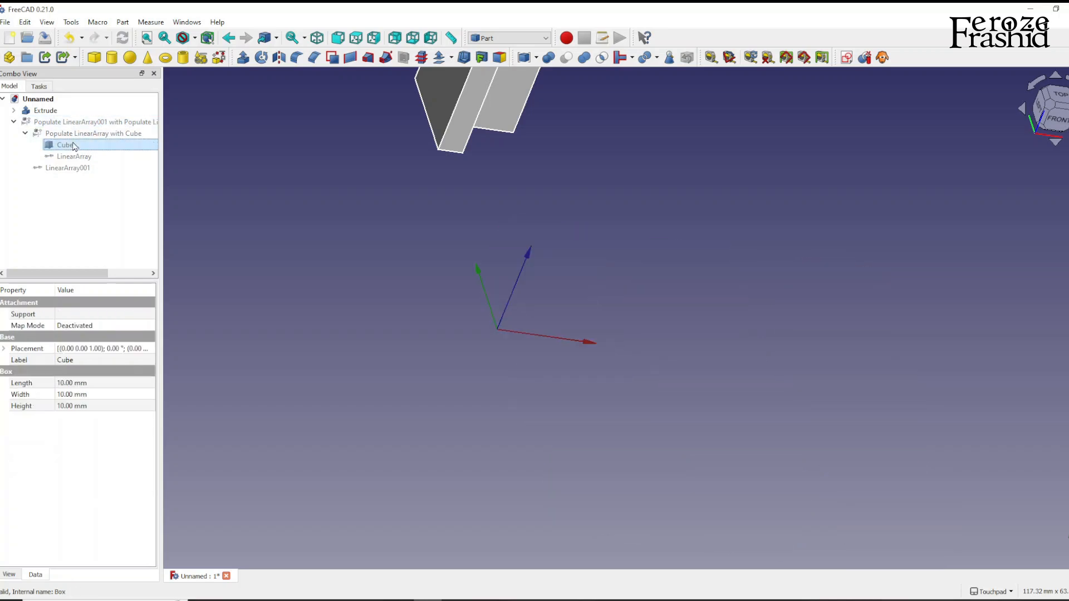
key(space)
key(space)
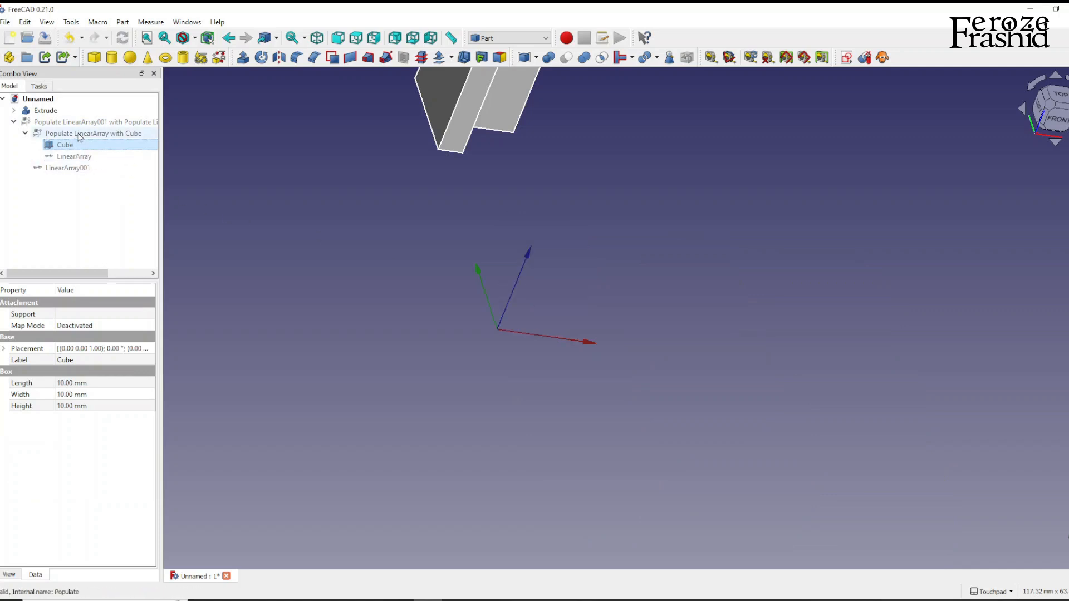
click(81, 123)
key(space)
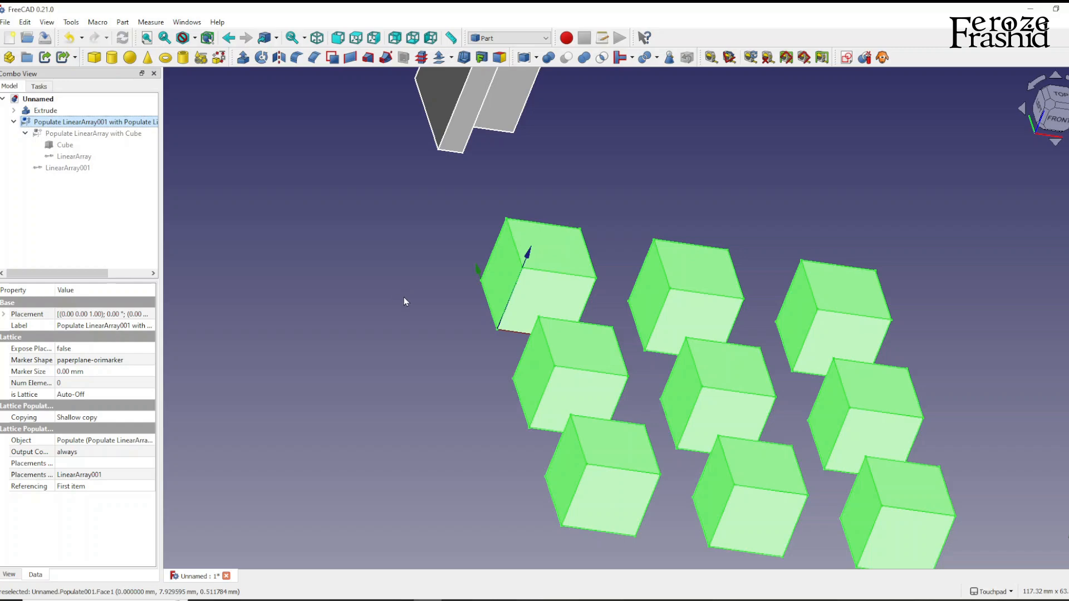
Add a sphere primitive at the origin, overlapping the first cube of the grid.
click(453, 305)
middle_drag(525, 245, 436, 312)
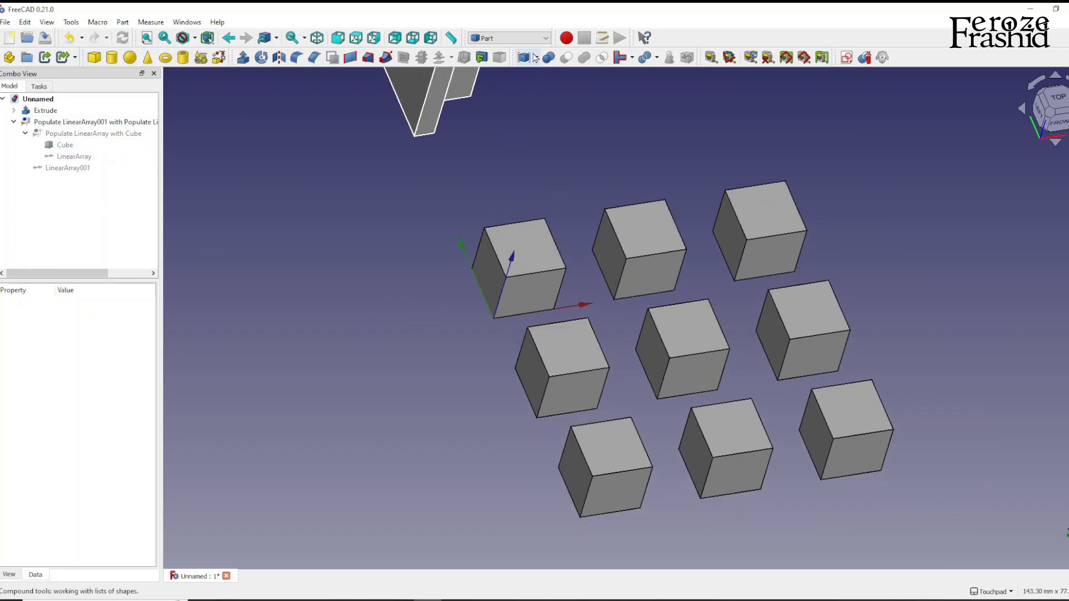
click(129, 58)
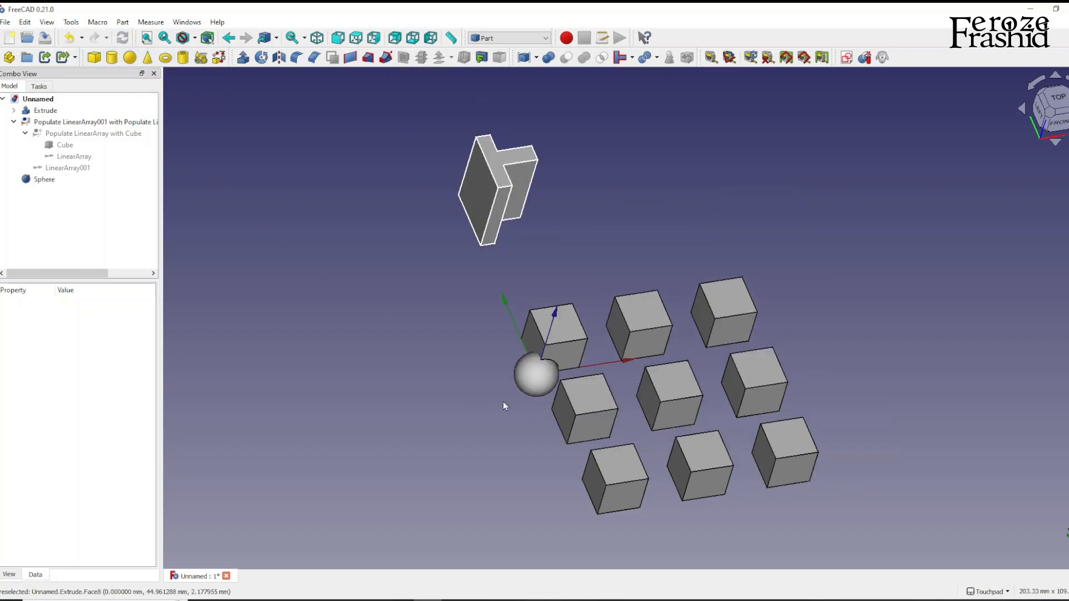
Cut the sphere out of the populated cube grid with a Boolean Cut.
click(89, 122)
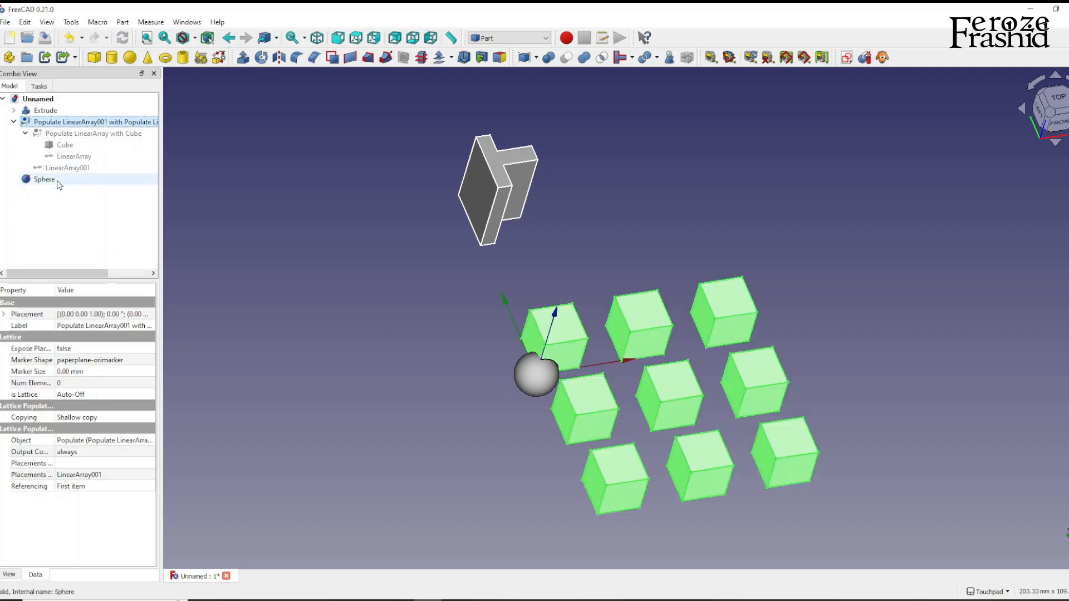
ctrl+click(129, 180)
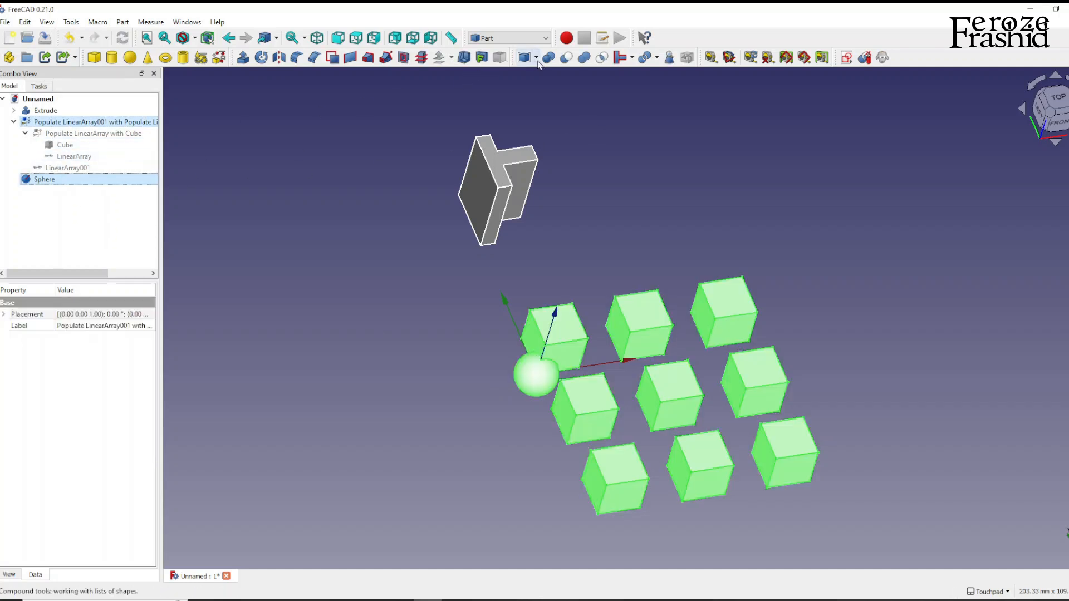
click(566, 59)
scroll(575, 339, up, 2)
shift+drag(617, 383, 674, 286)
shift+drag(546, 346, 515, 412)
Undo the Boolean cut of the cube grid and select the sphere.
click(52, 126)
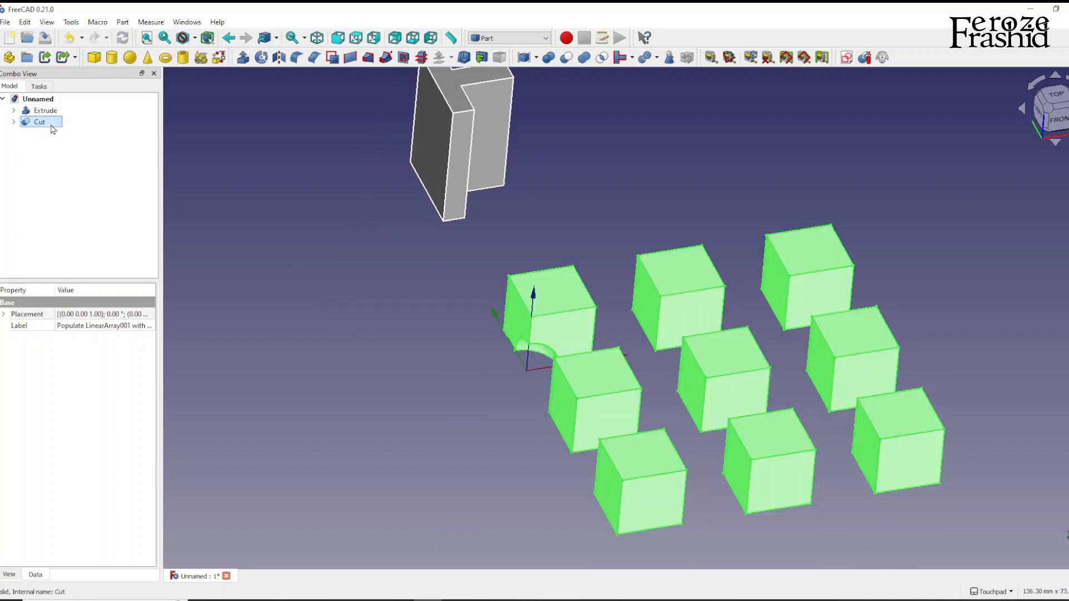
key(ctrl+z)
click(44, 134)
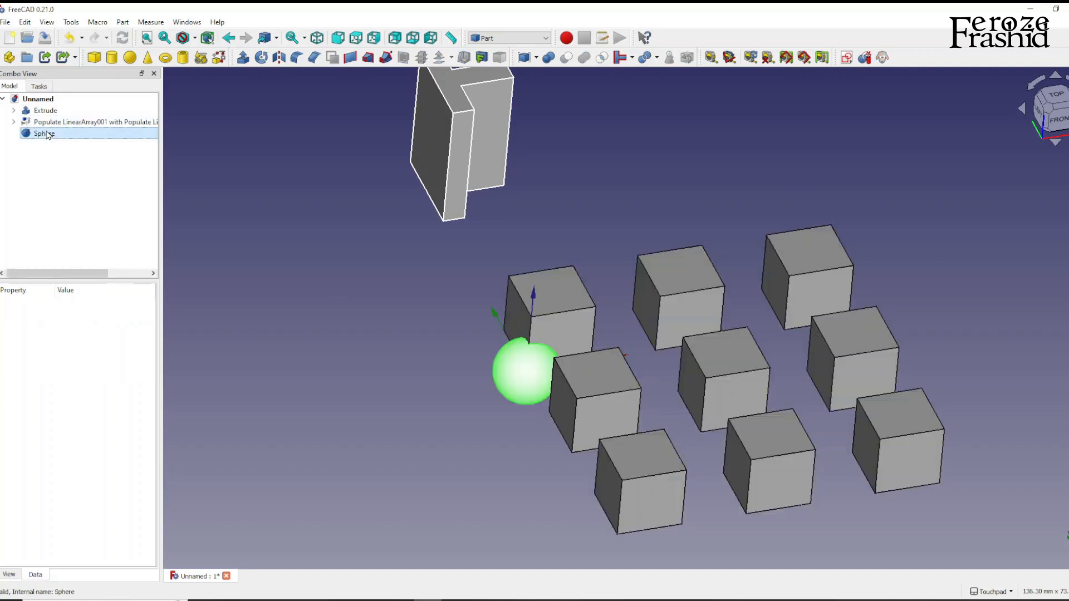
Set the sphere's radius to 25 mm.
click(72, 384)
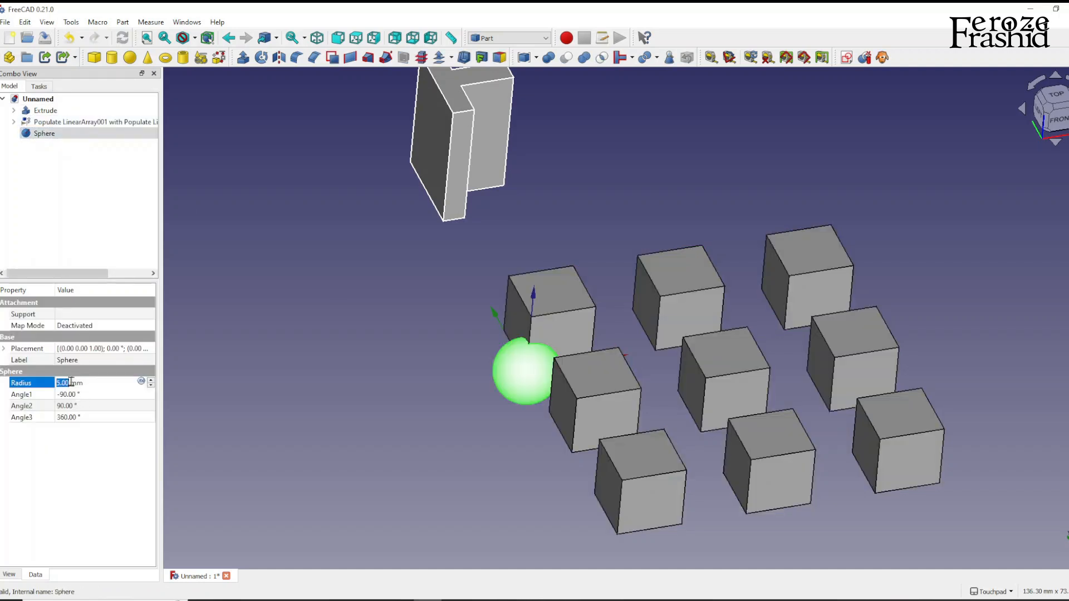
text(25)
key(Return)
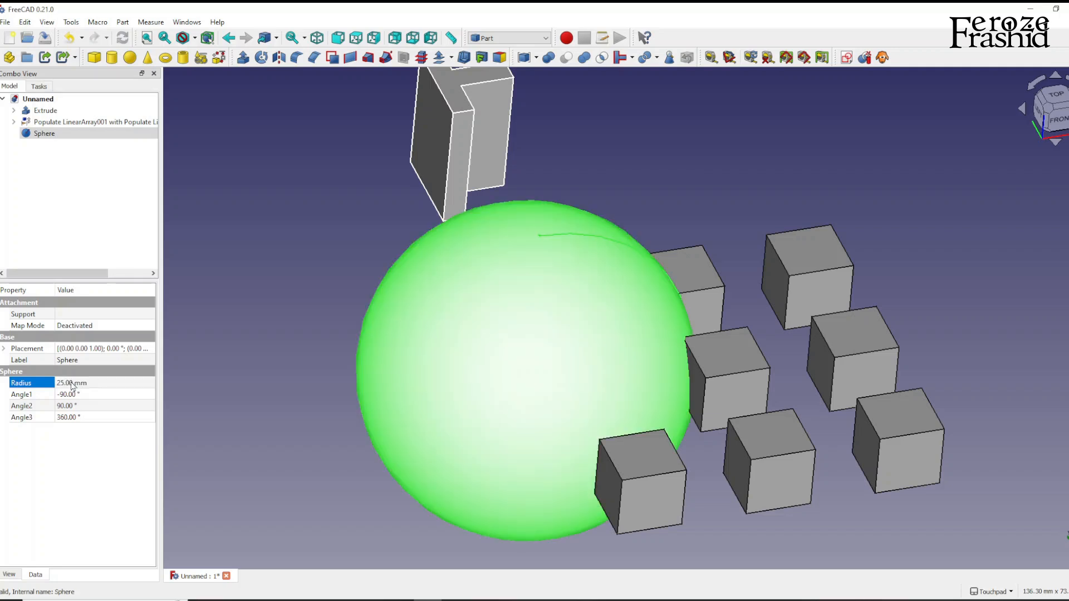
Transform the sphere along its X and Y axes to the middle of the cube grid, at X 25 mm.
shift+drag(490, 382, 640, 357)
right_click(71, 137)
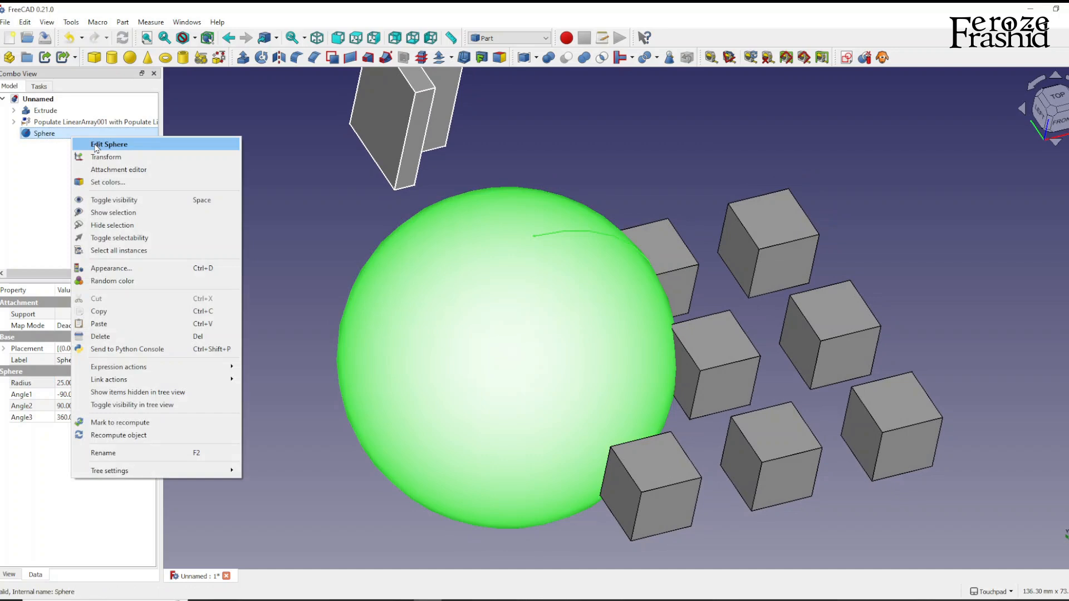
click(106, 157)
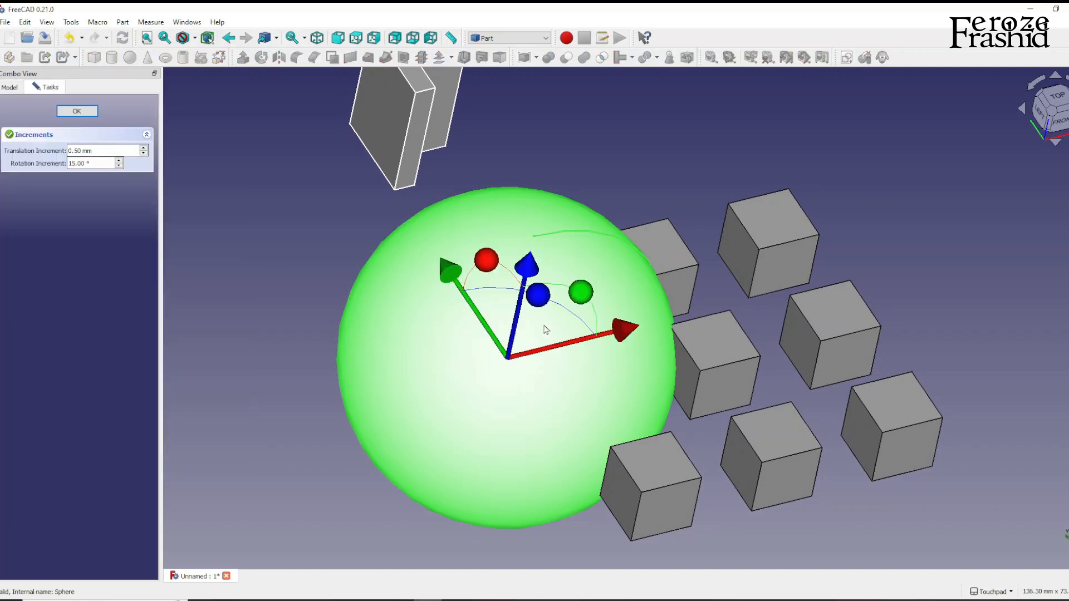
drag(626, 331, 790, 290)
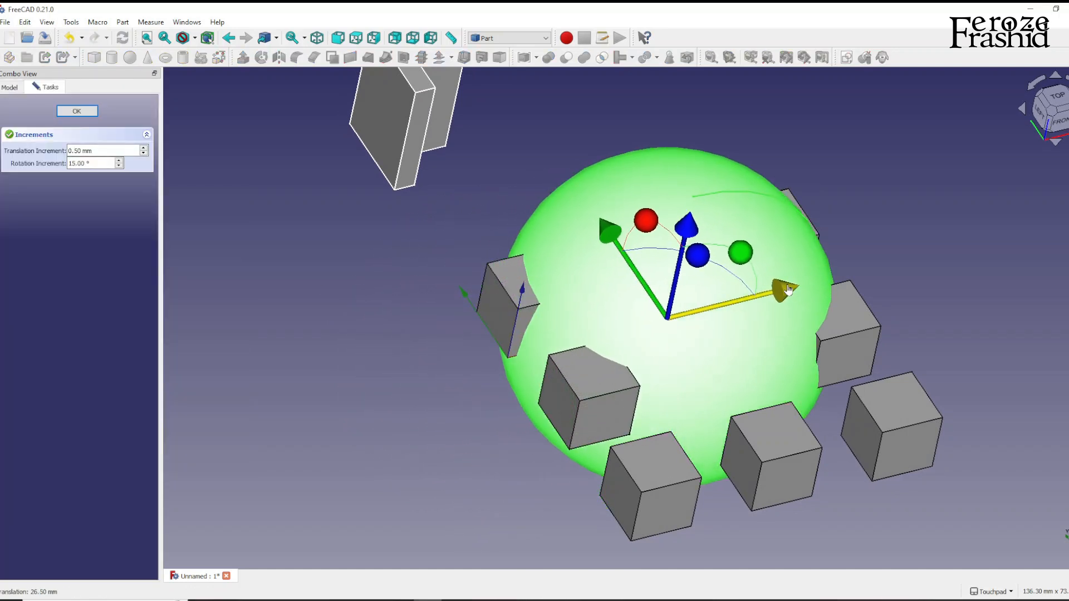
drag(622, 238, 689, 305)
drag(696, 174, 713, 199)
drag(858, 275, 847, 280)
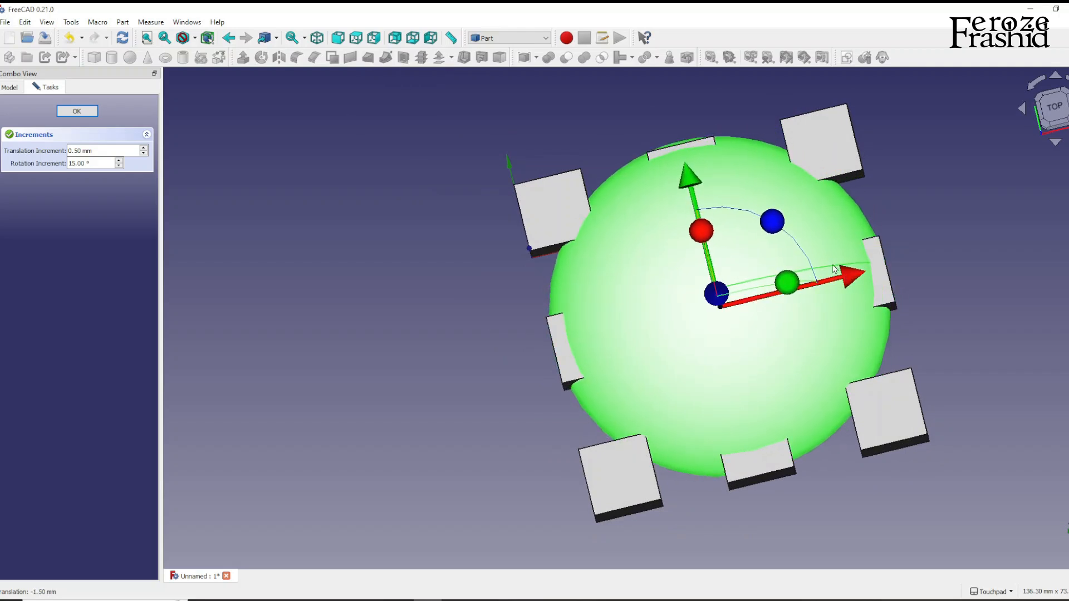
drag(696, 187, 693, 189)
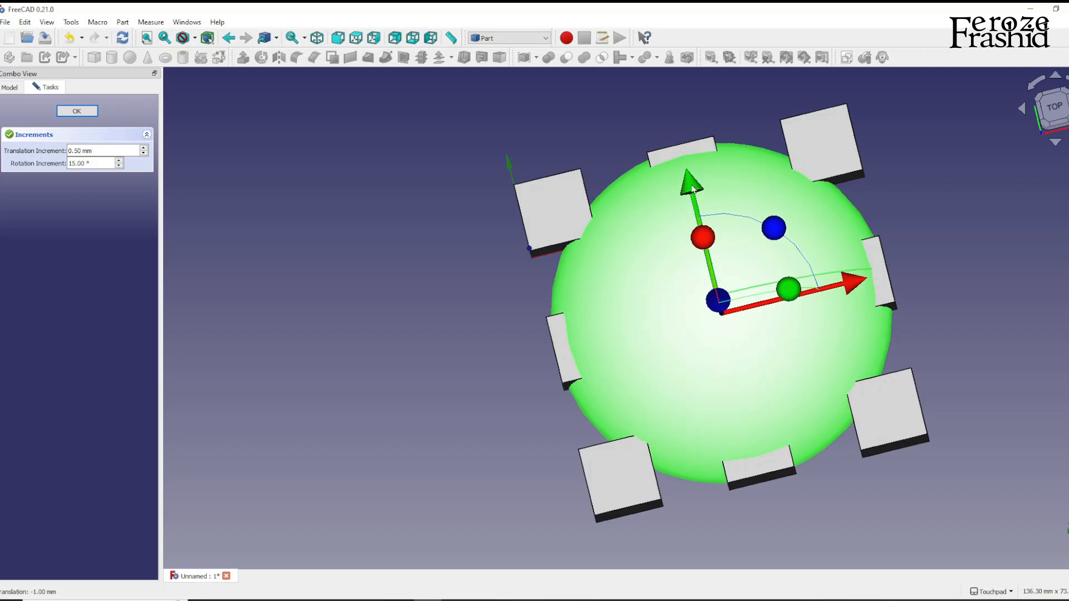
click(77, 111)
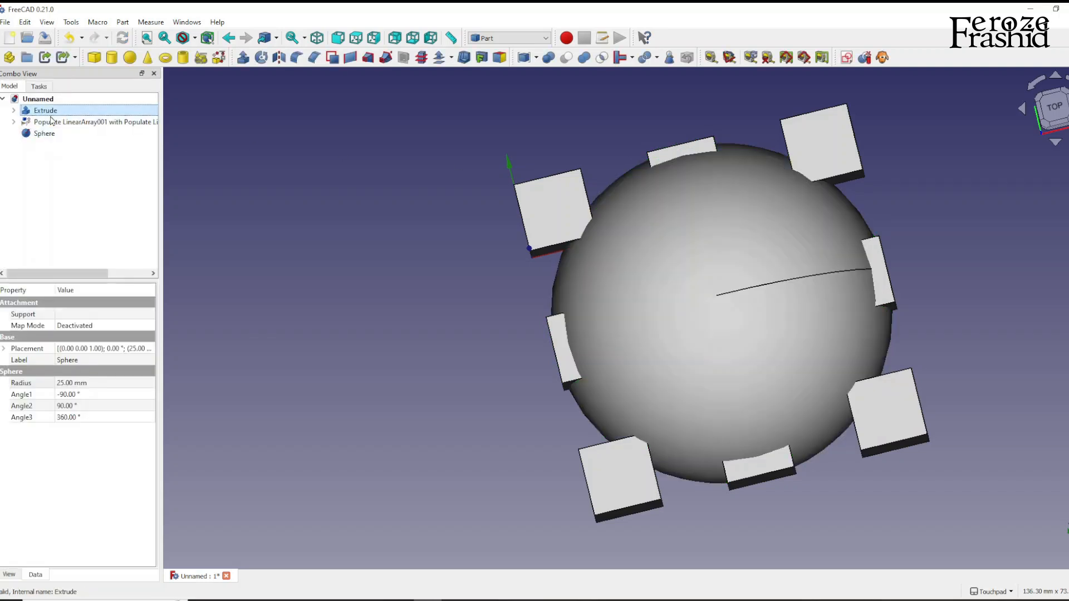
Cut the sphere from the populated cube array with a Boolean cut.
click(54, 123)
ctrl+click(47, 133)
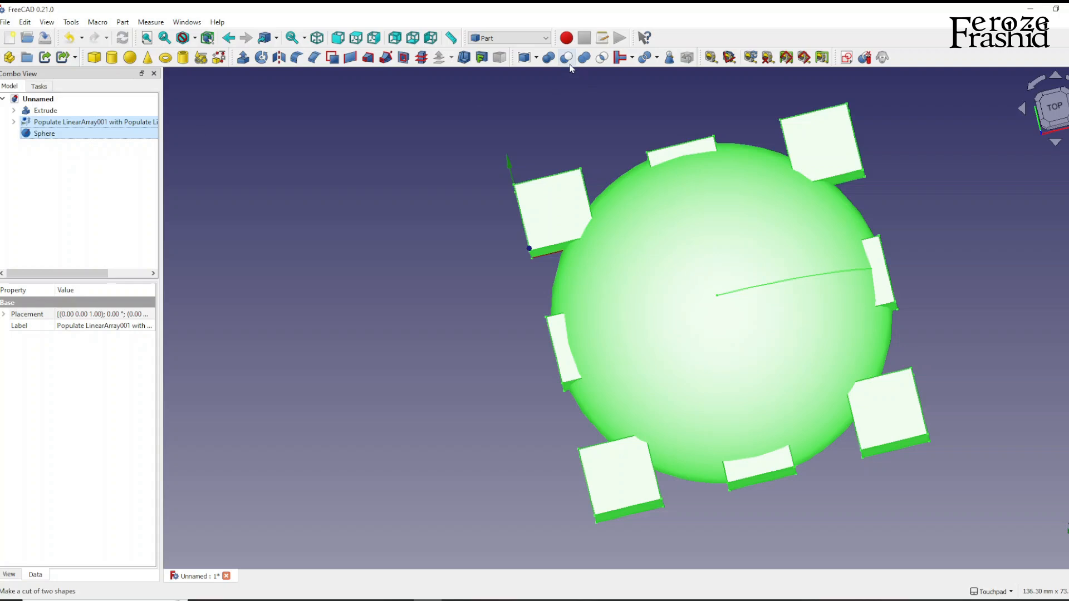
click(567, 59)
click(463, 293)
shift+drag(463, 292, 534, 259)
shift+drag(706, 341, 589, 356)
Delete the Boolean cut and the sphere, keeping the populated cube array.
click(39, 122)
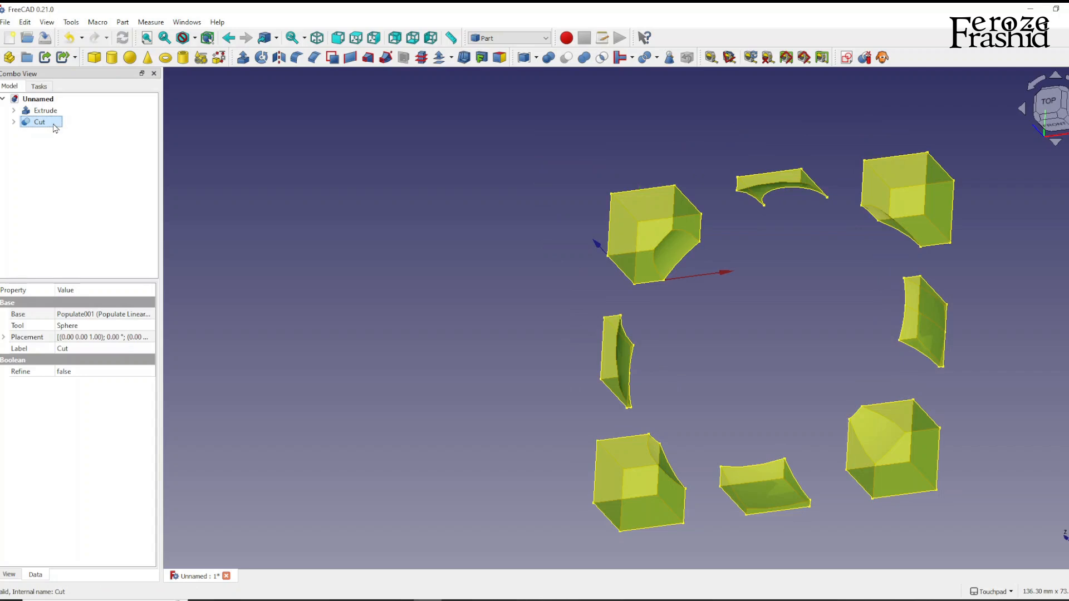
key(Delete)
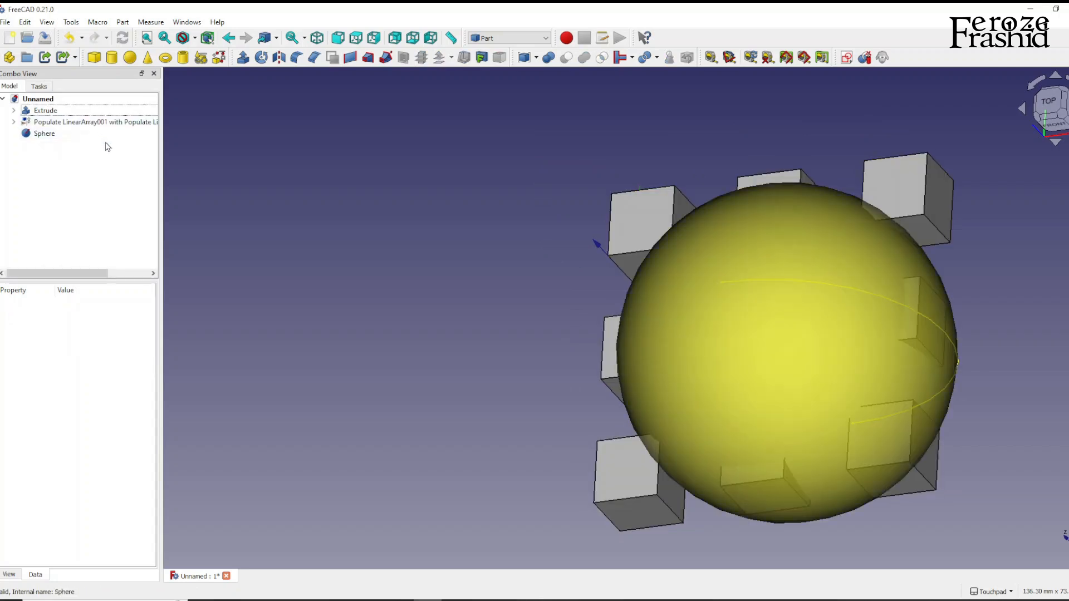
click(44, 136)
key(Delete)
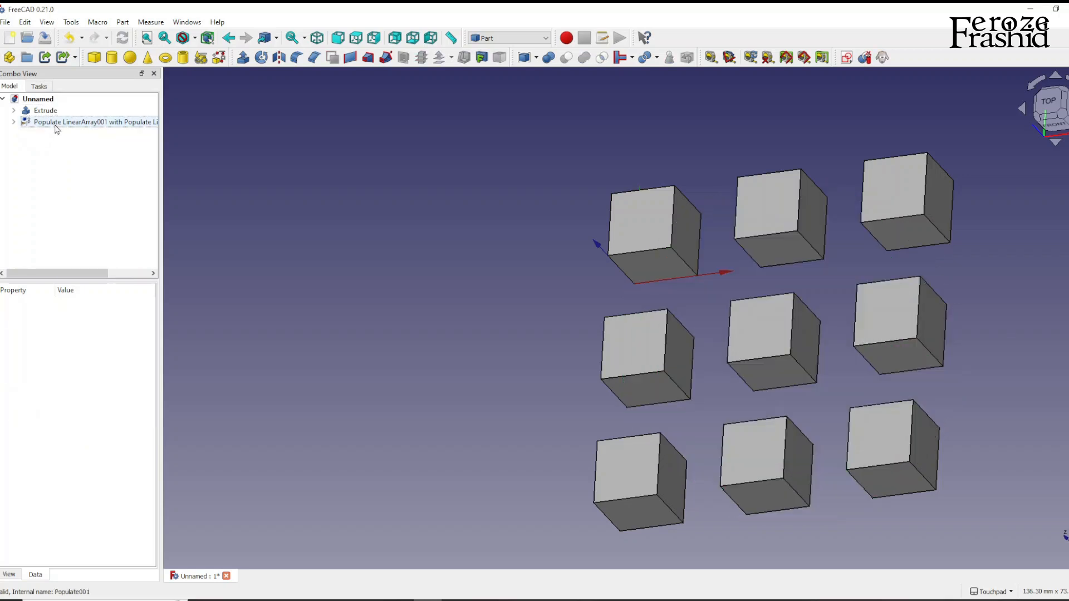
Try a Union on the populated cube array, inspect the fusion's contents and delete the fusion.
click(56, 125)
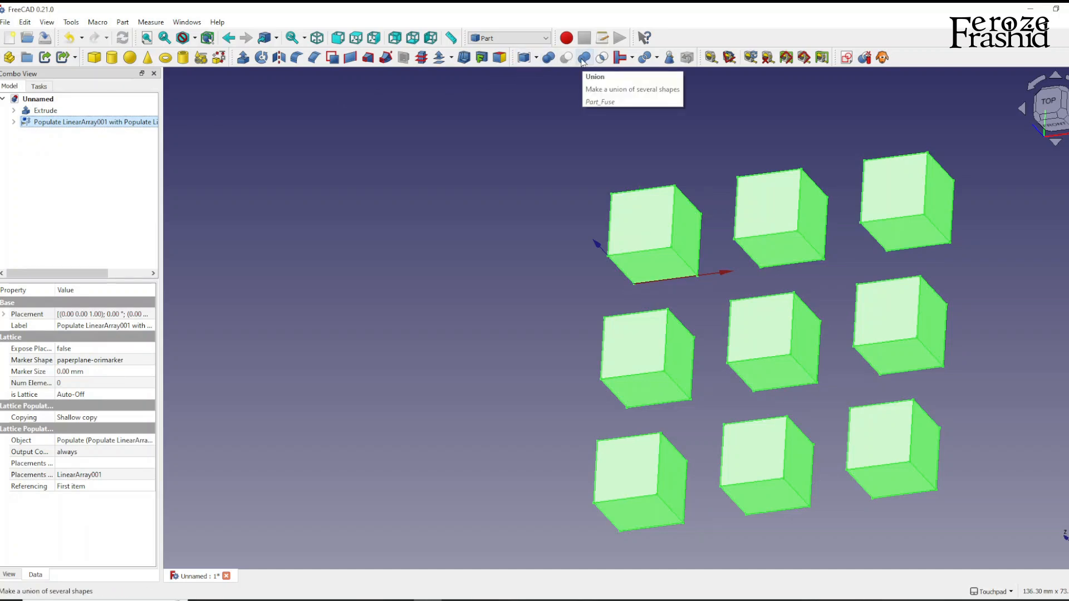
click(579, 59)
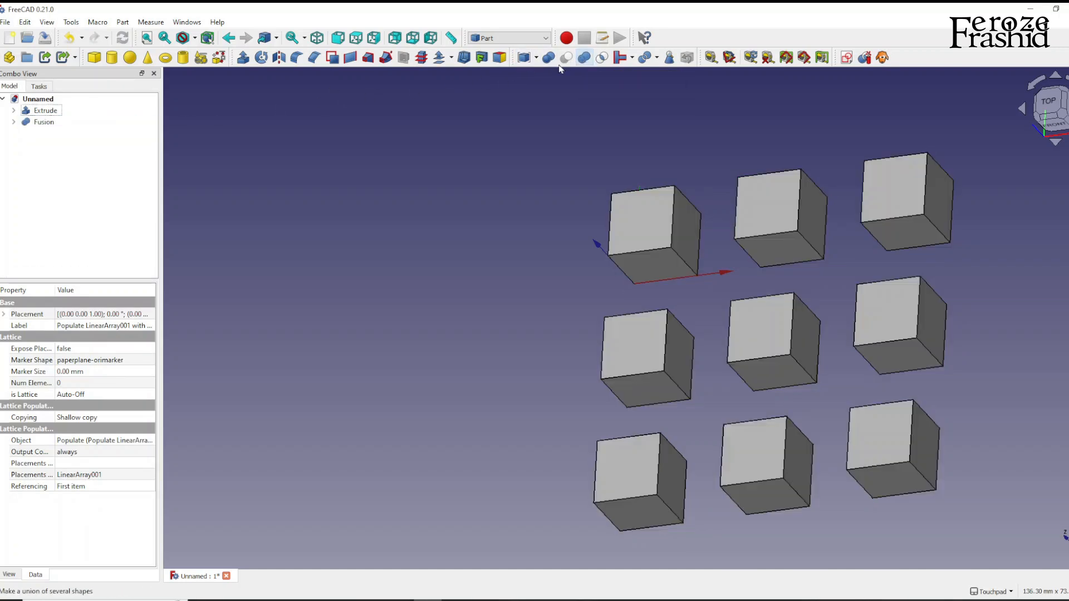
click(49, 123)
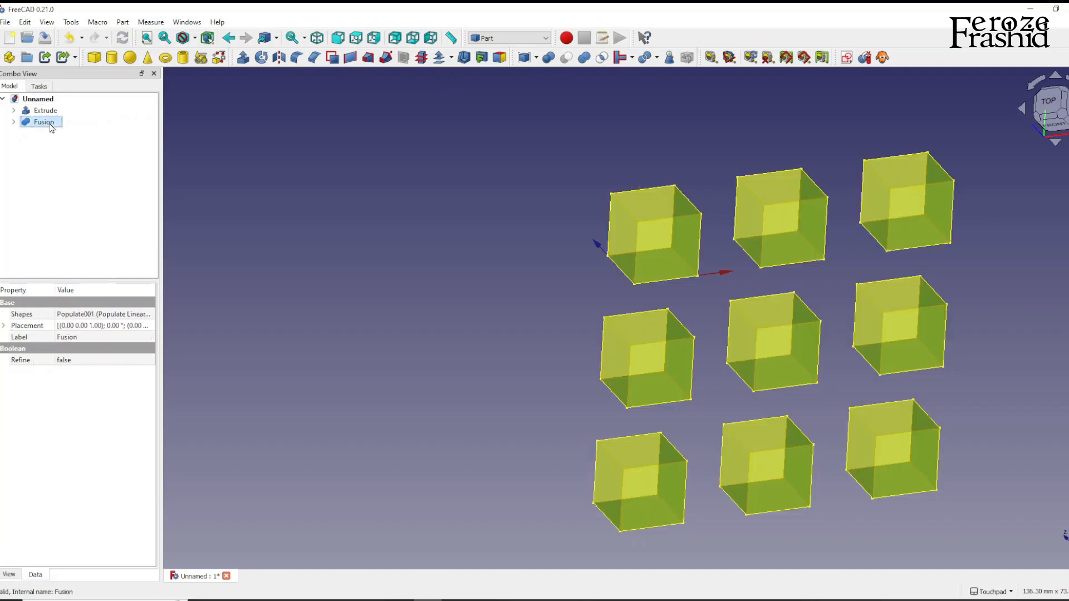
click(14, 122)
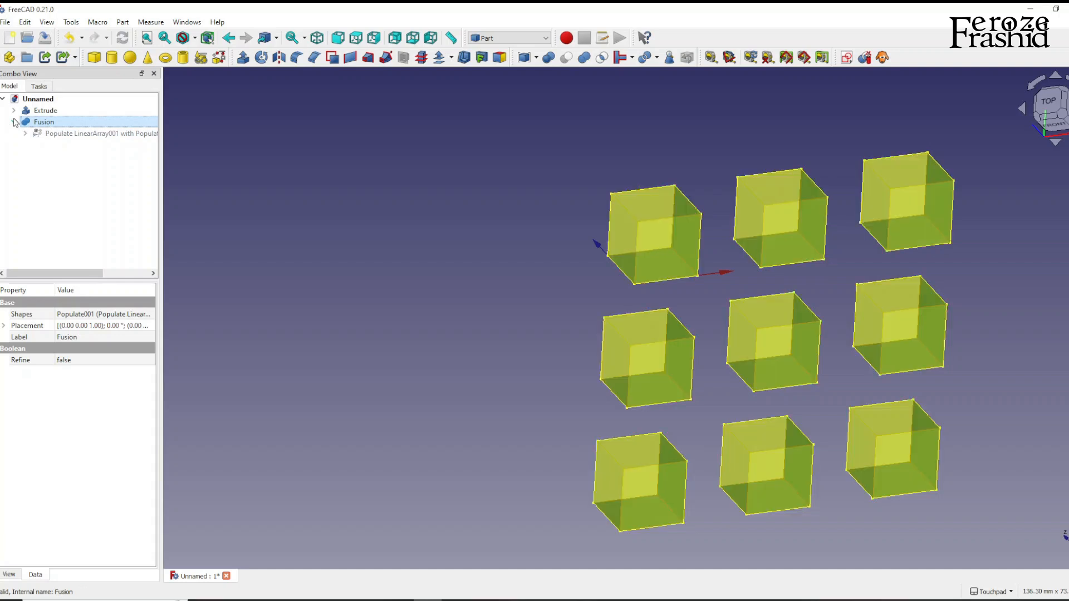
click(13, 122)
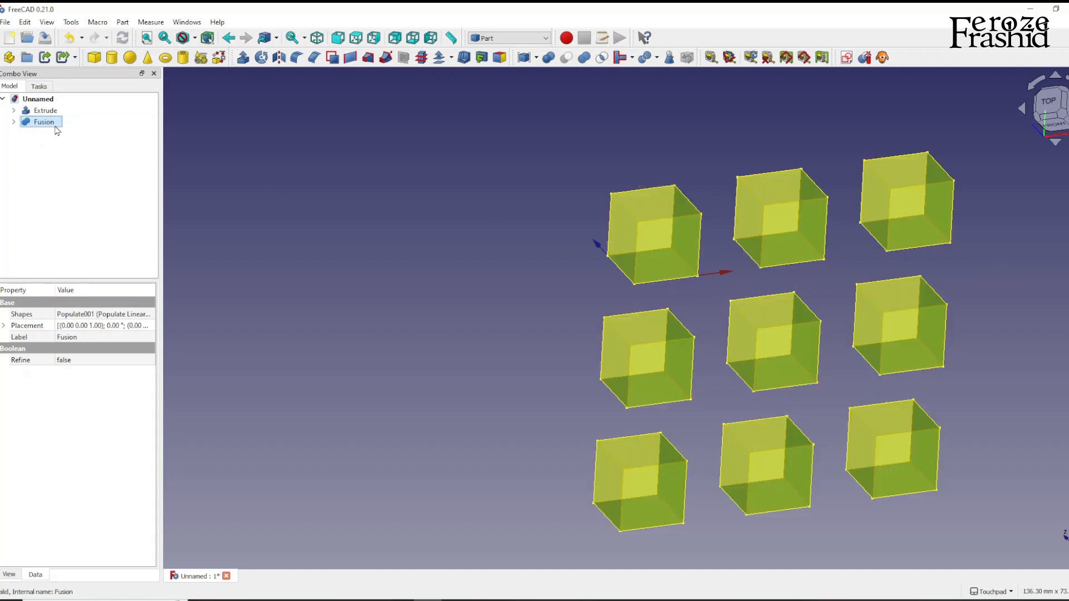
key(Delete)
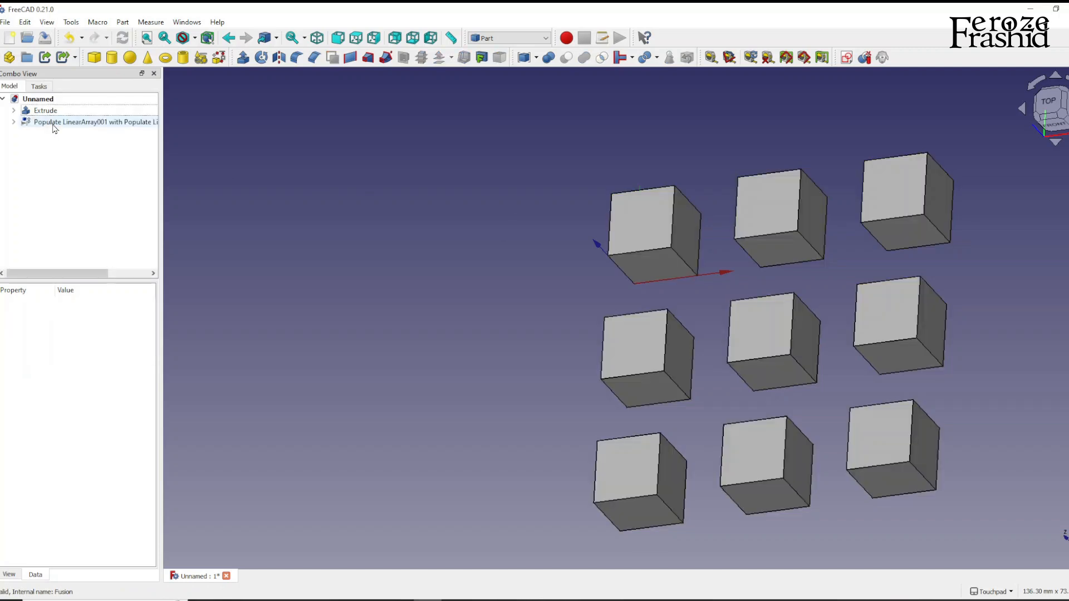
Switch to the Lattice2 workbench and hide the populated cube array.
scroll(386, 235, down, 3)
shift+drag(629, 311, 657, 296)
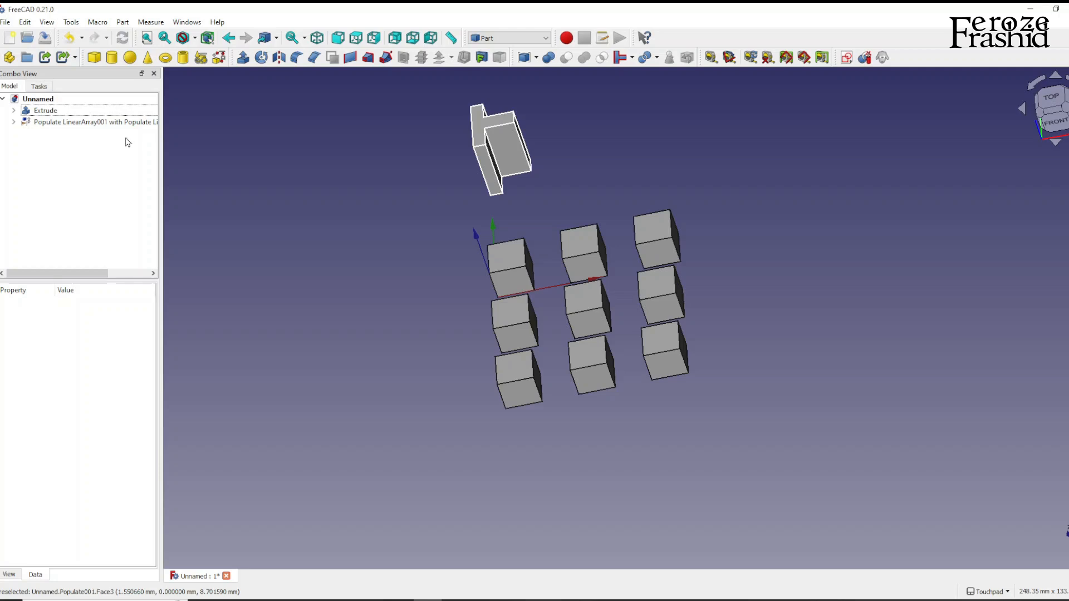
click(490, 38)
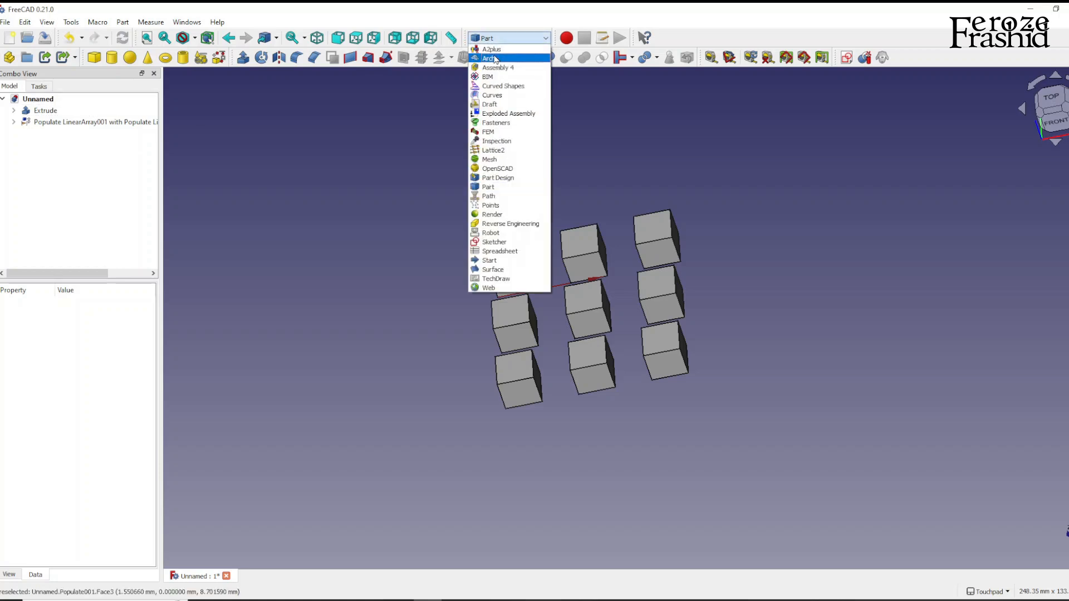
click(503, 151)
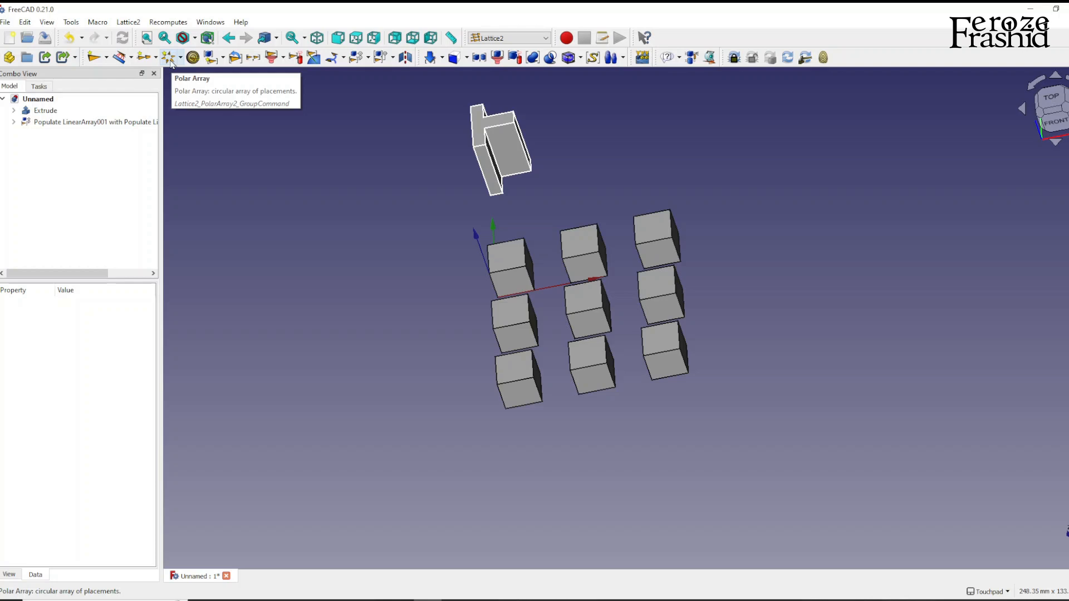
click(84, 122)
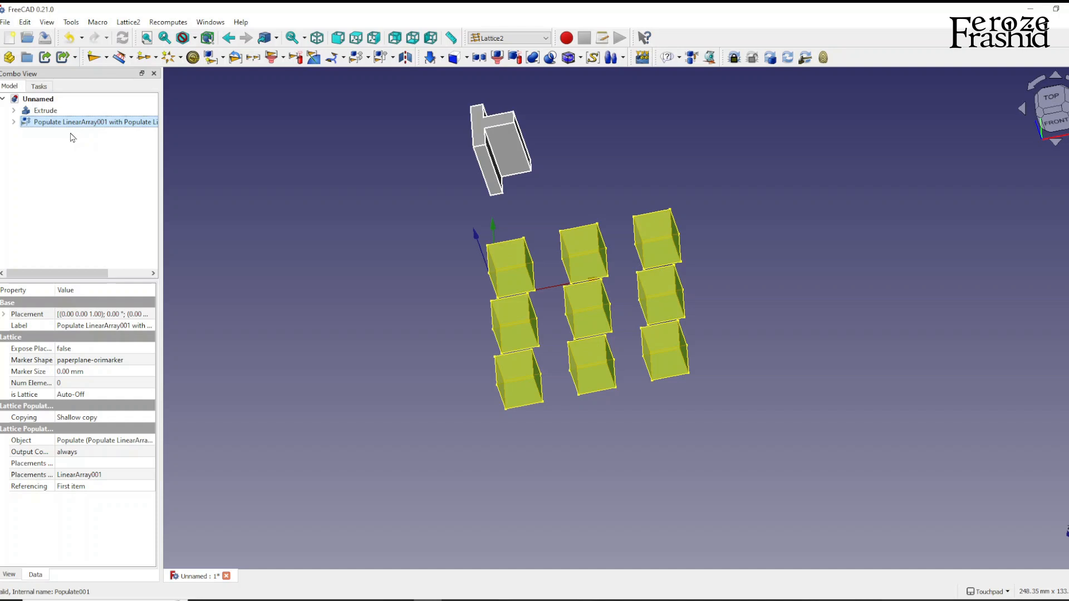
key(space)
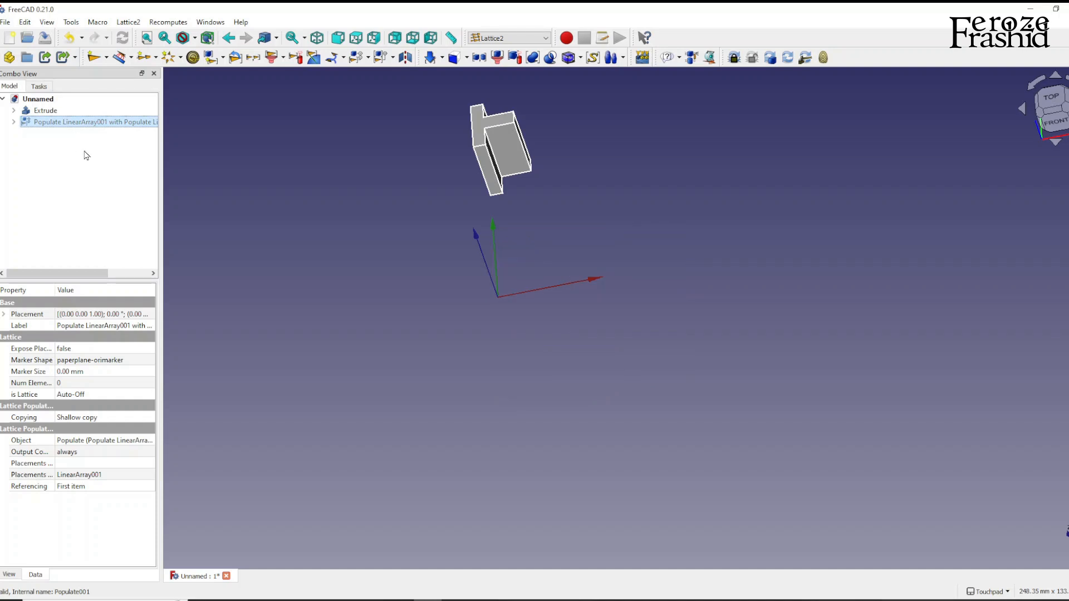
Switch to the Part workbench and add a default cone at the origin.
click(506, 39)
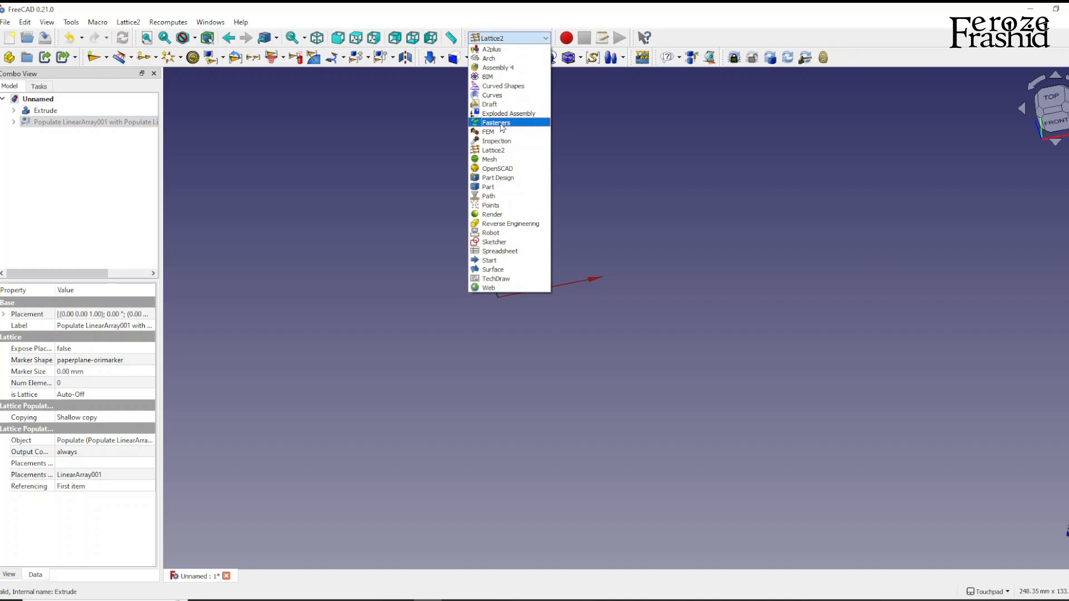
click(501, 188)
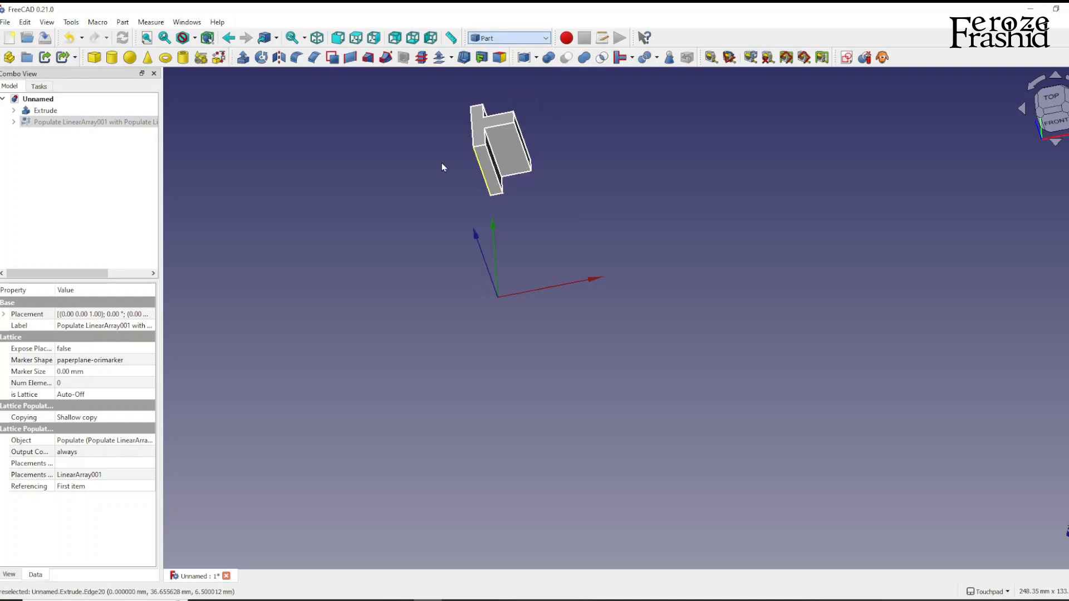
click(148, 59)
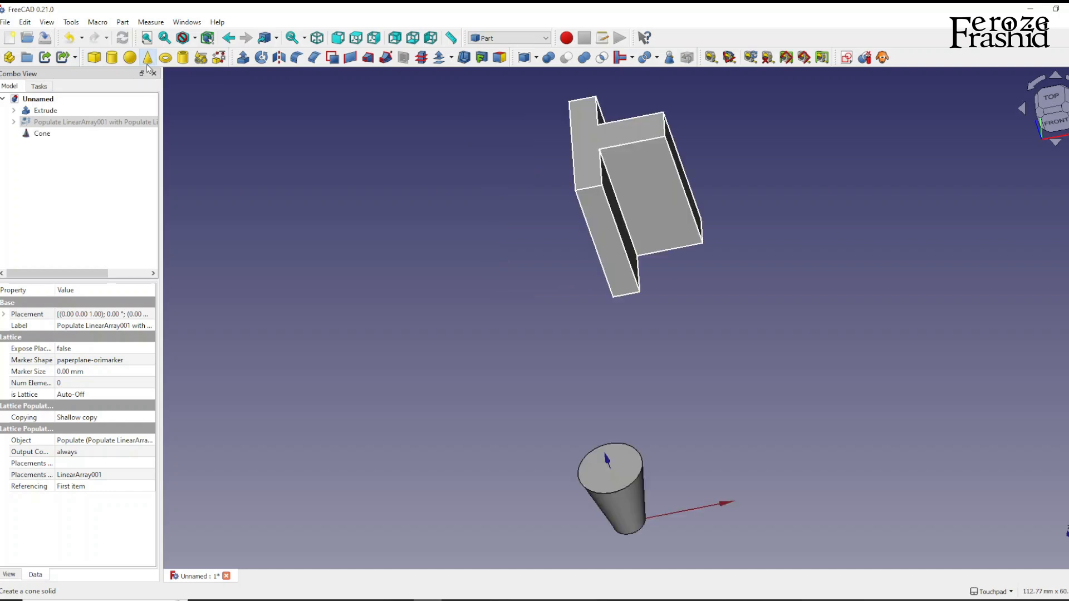
click(50, 136)
click(56, 113)
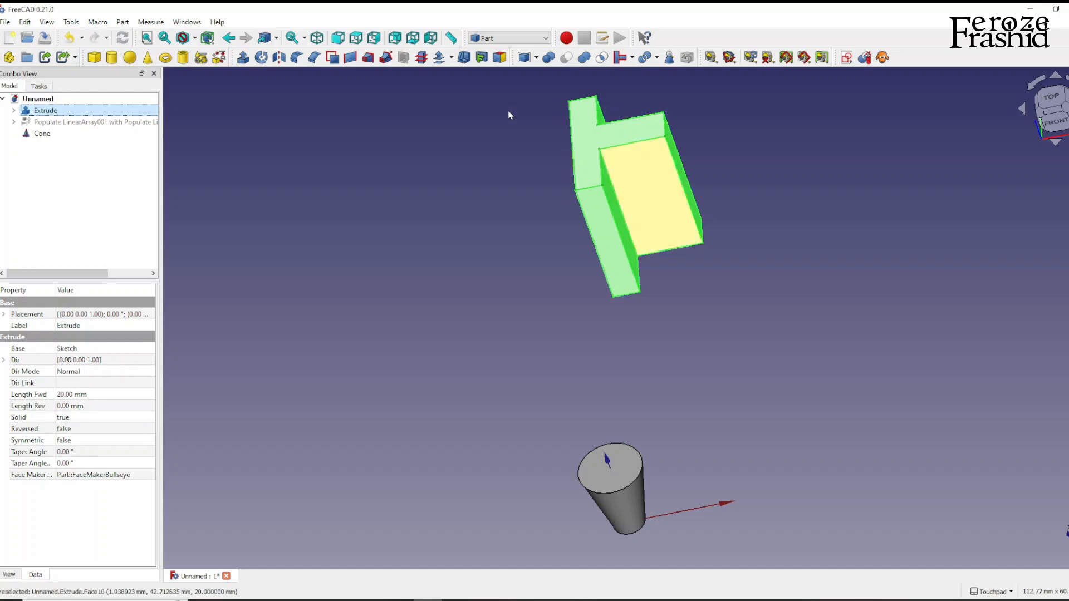
Switch to the Lattice2 workbench and create a polar array of placements around the cone, with nothing selected.
click(512, 38)
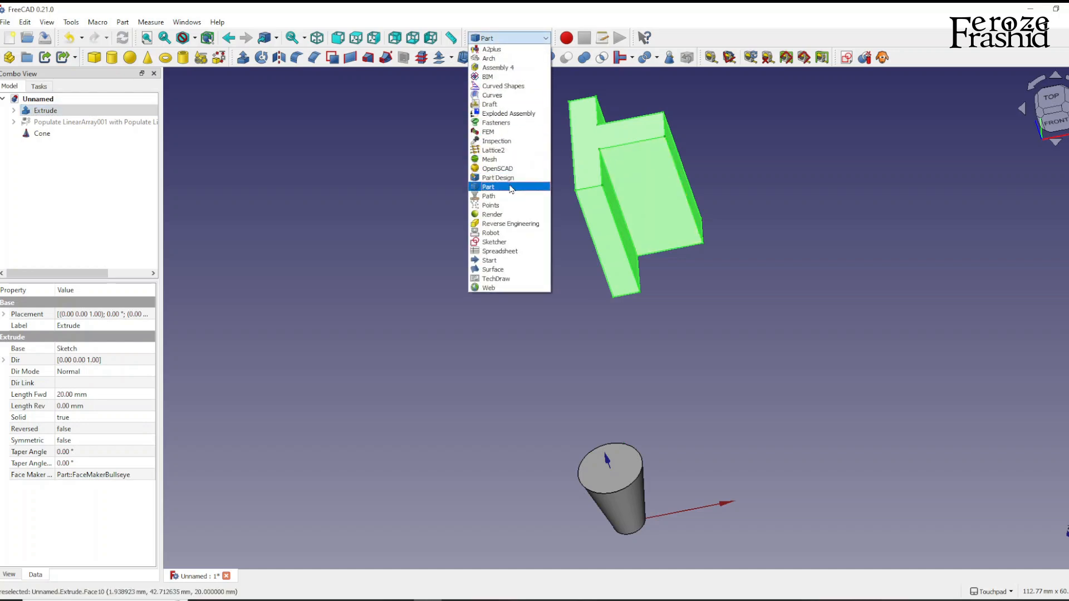
click(500, 149)
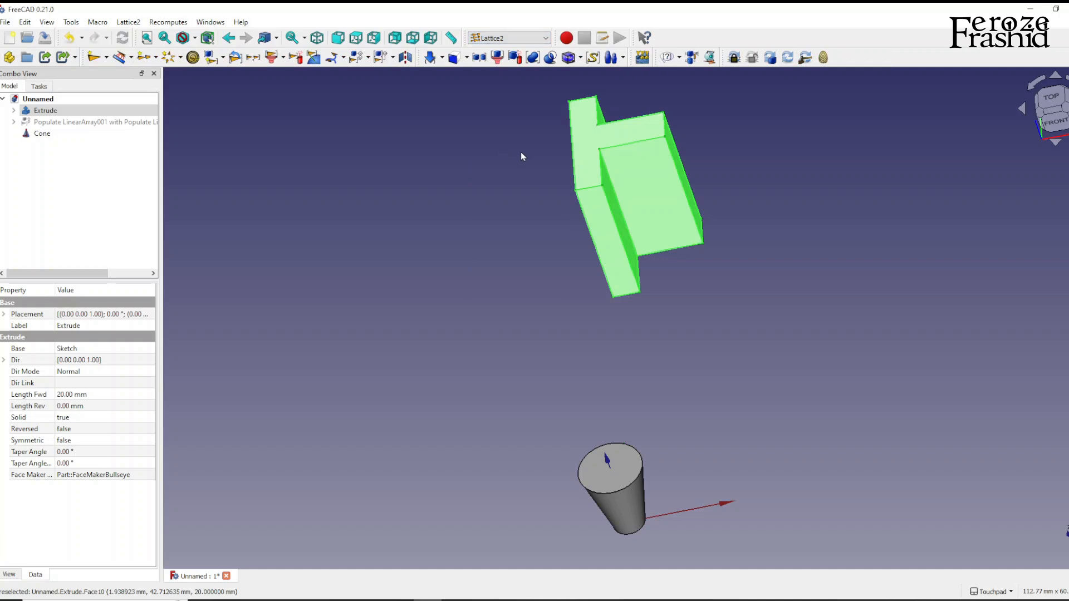
scroll(521, 153, down, 2)
shift+drag(569, 186, 613, 204)
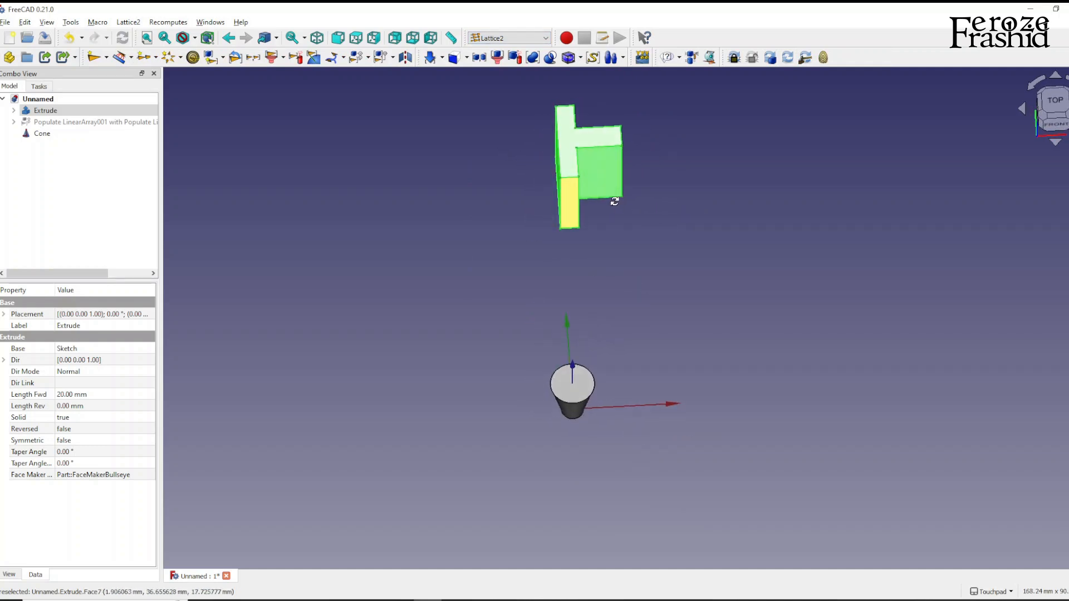
scroll(546, 226, down, 2)
click(573, 264)
shift+drag(528, 257, 412, 226)
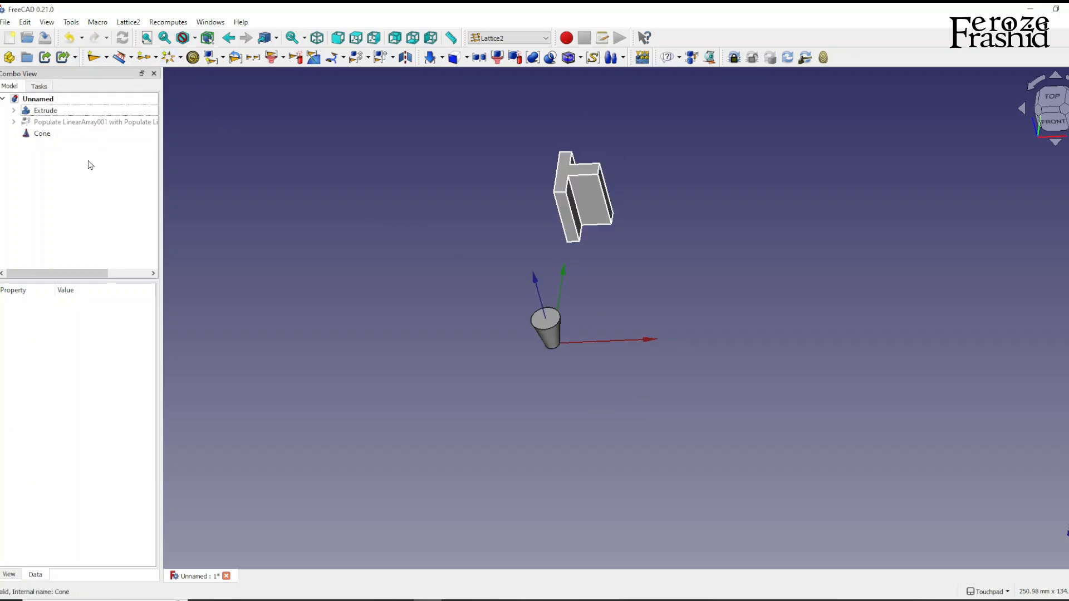
click(167, 59)
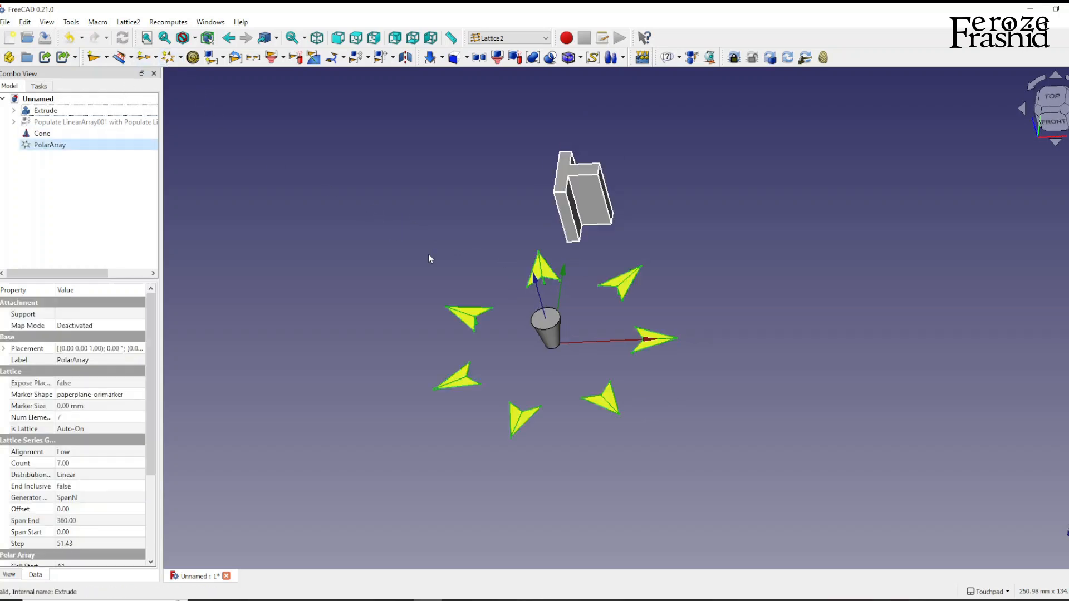
scroll(516, 274, down, 1)
shift+drag(615, 280, 632, 361)
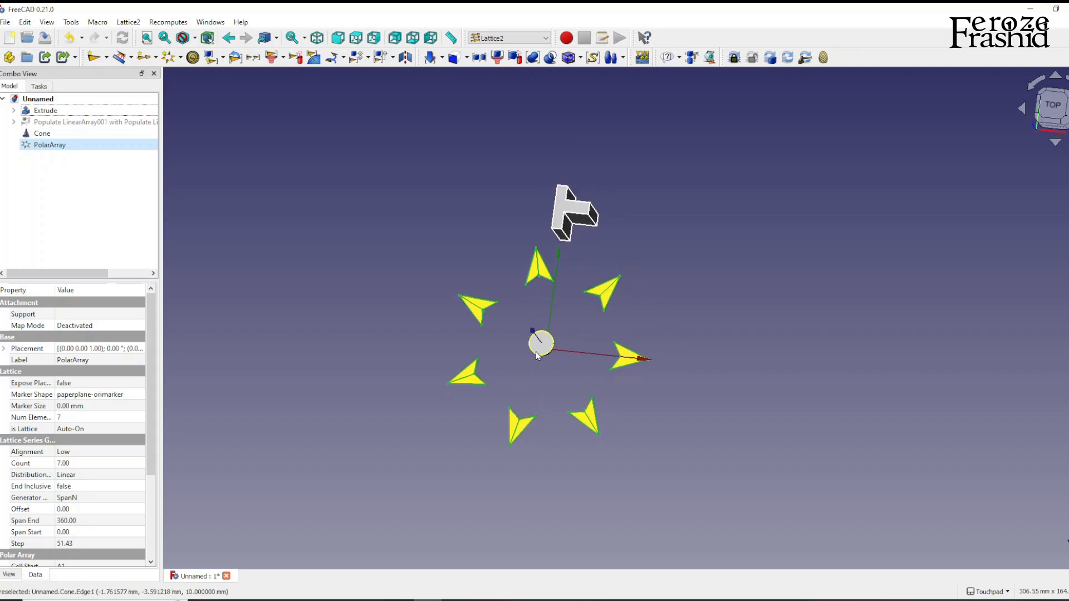
shift+drag(543, 345, 590, 357)
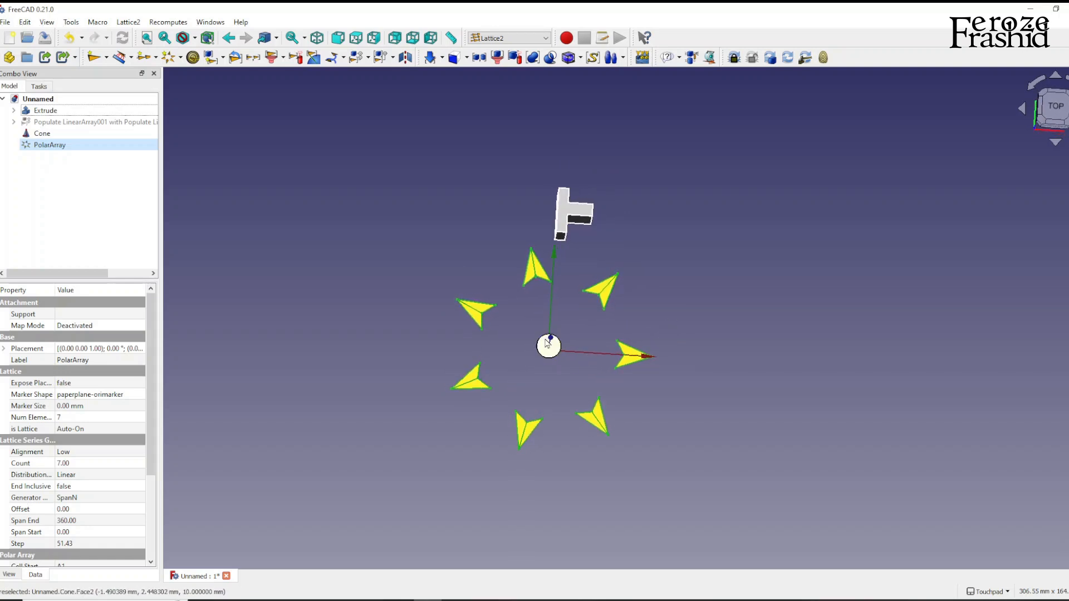
shift+drag(547, 347, 557, 329)
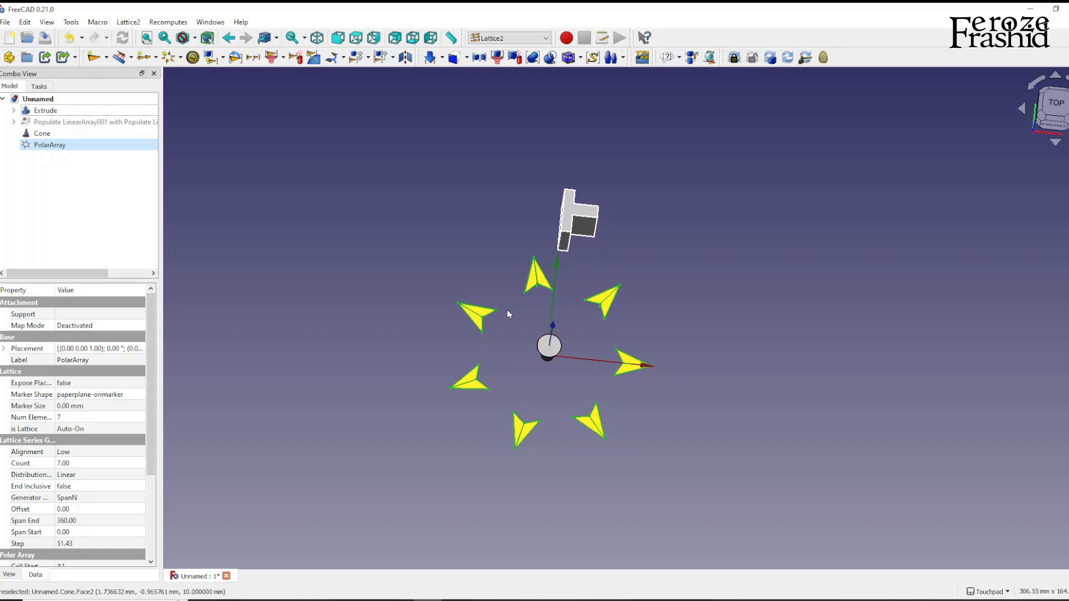
Set the polar array's count to 5.
click(56, 146)
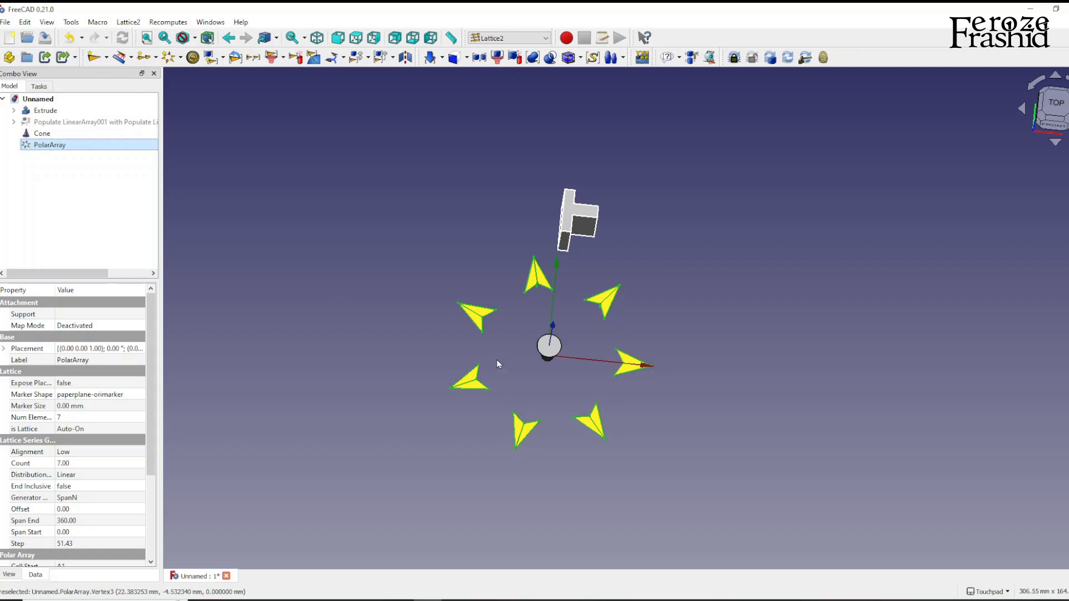
scroll(56, 295, down, 4)
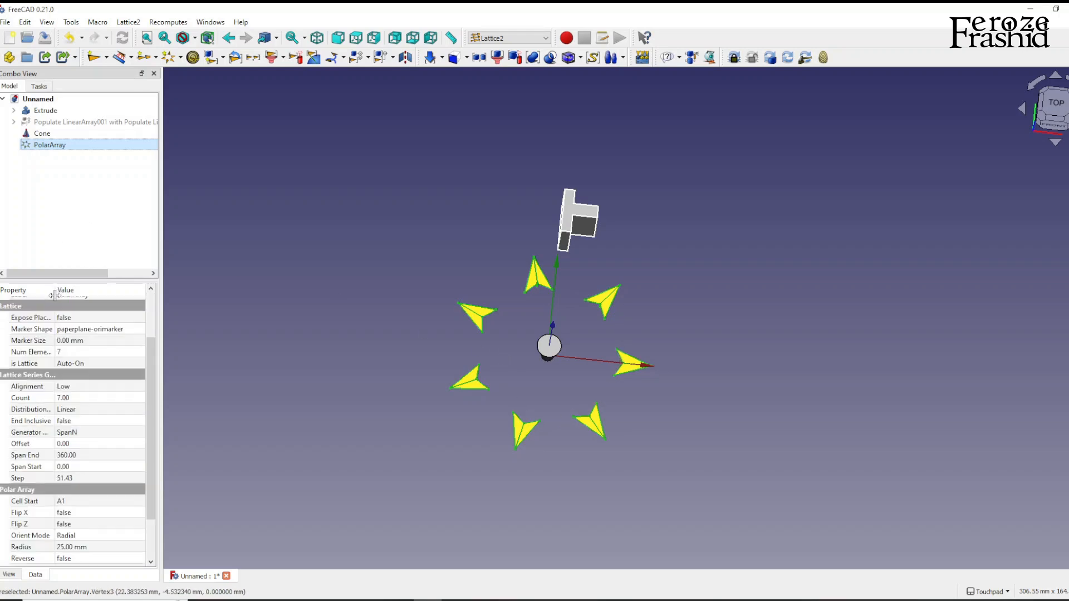
scroll(65, 366, up, 3)
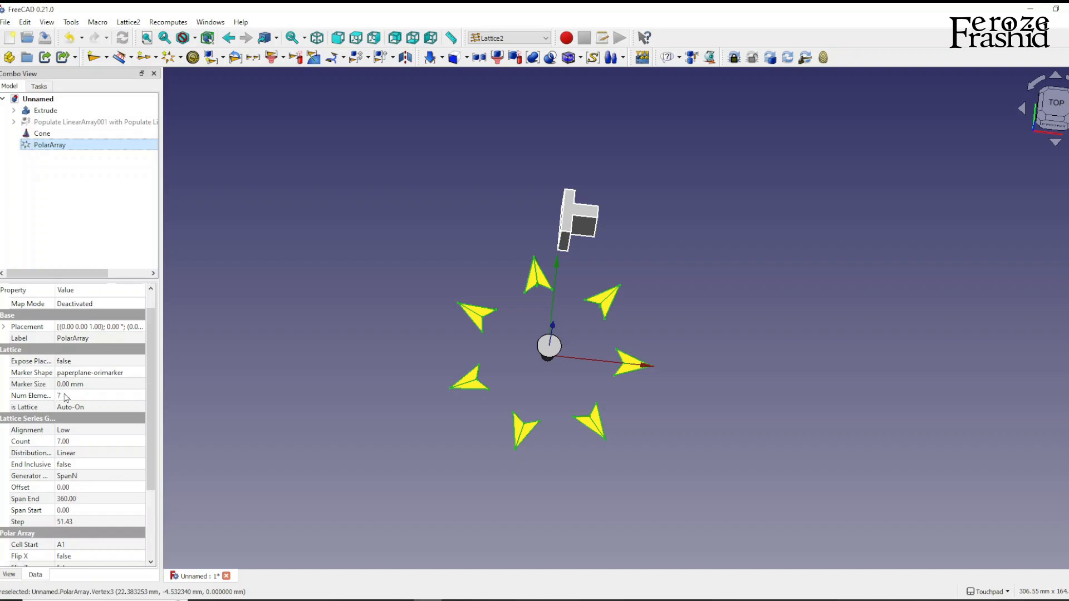
mouse_move(66, 398)
mouse_move(63, 446)
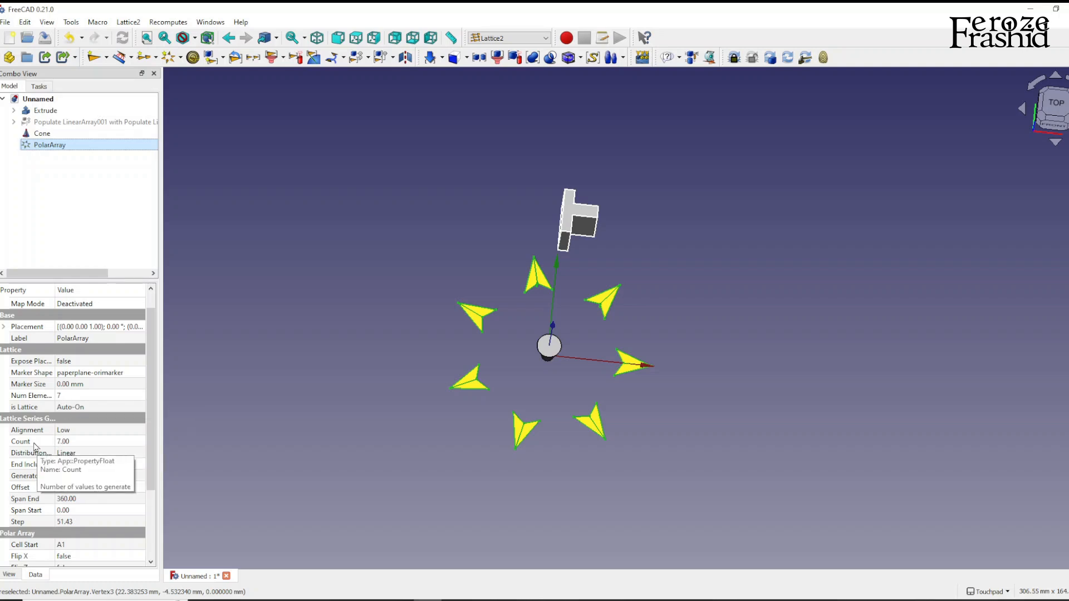
click(66, 442)
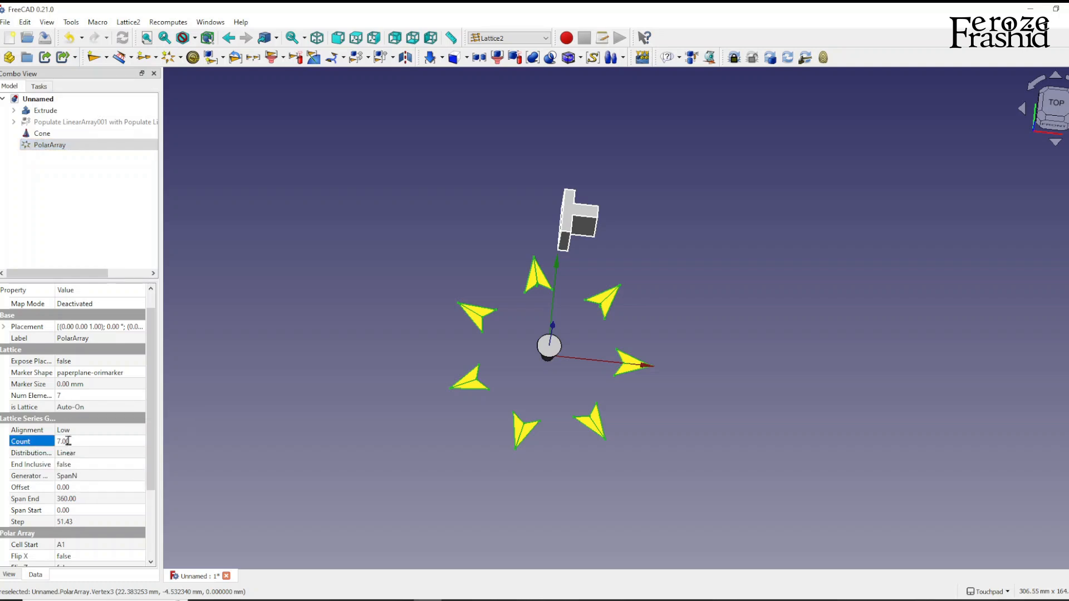
text(5)
key(Return)
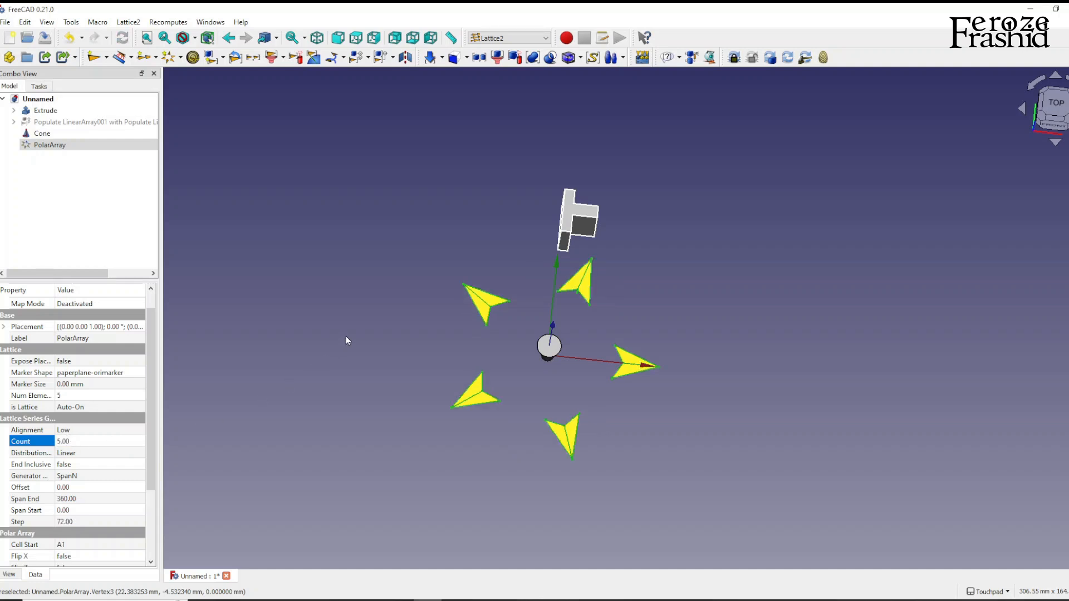
Populate the polar array with copies of the cone and examine how the copies sit on the placements.
click(1056, 104)
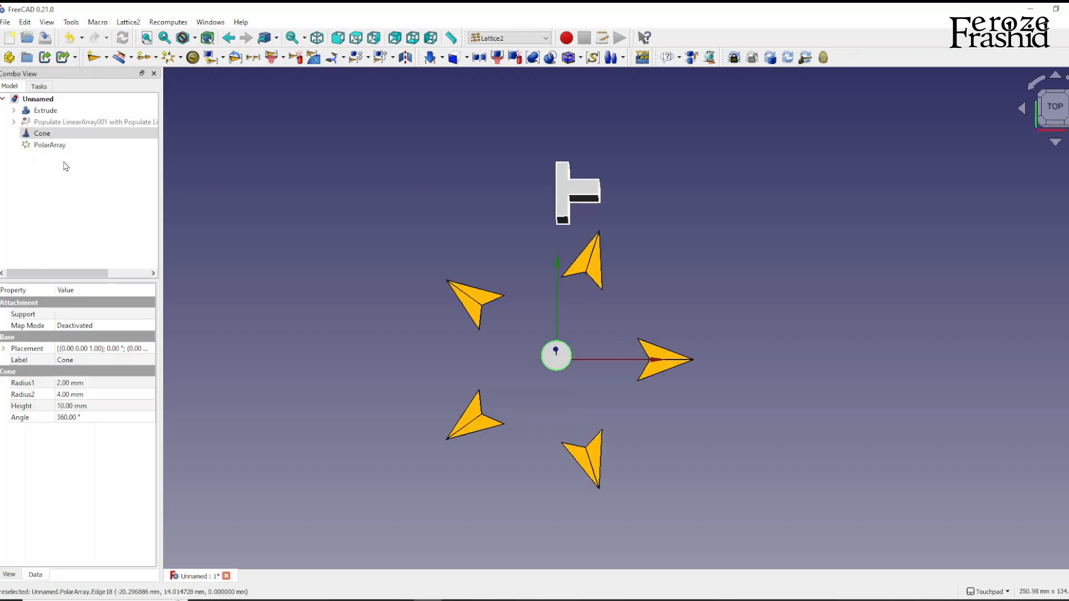
click(66, 167)
click(56, 133)
ctrl+click(61, 148)
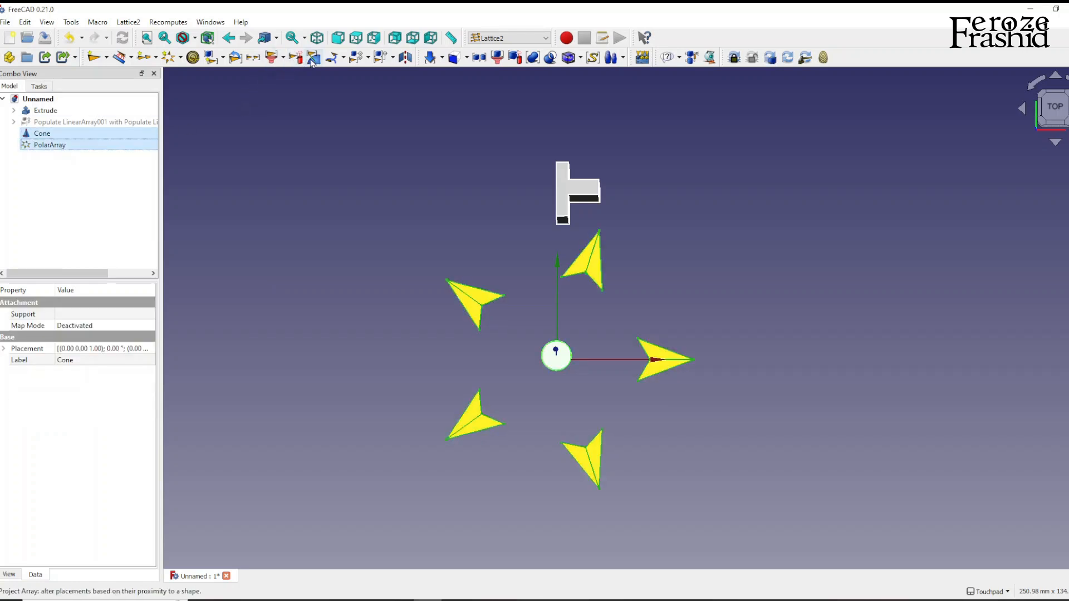
click(368, 59)
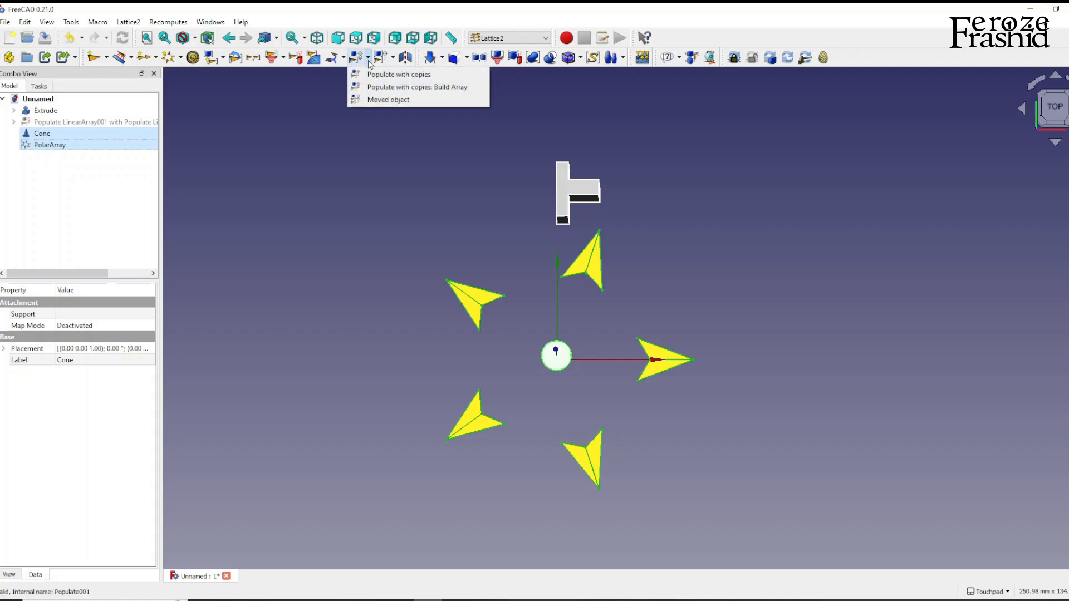
click(394, 76)
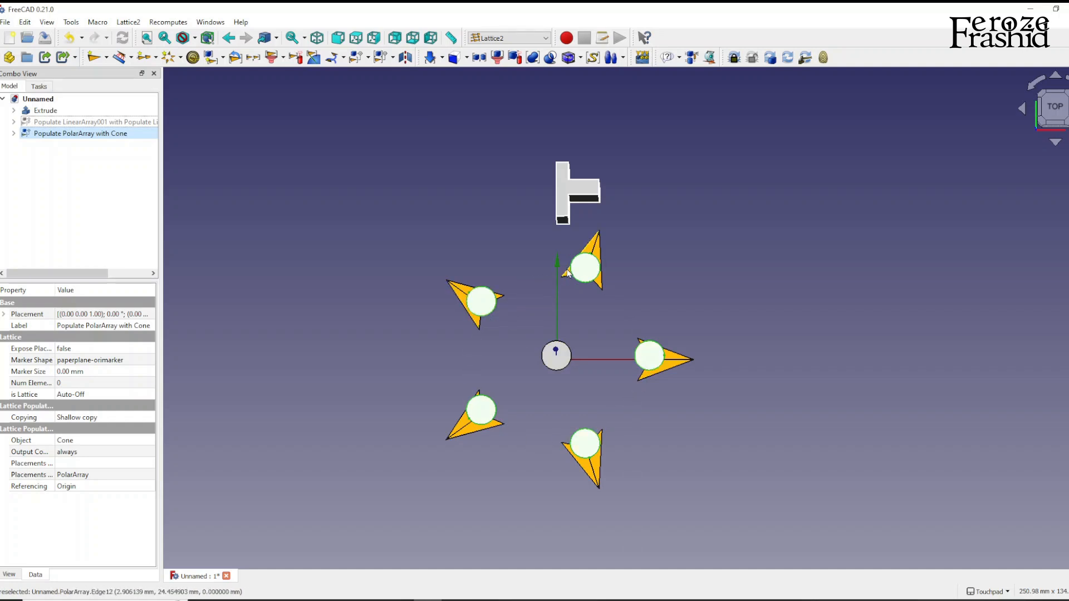
alt+drag(572, 388, 569, 327)
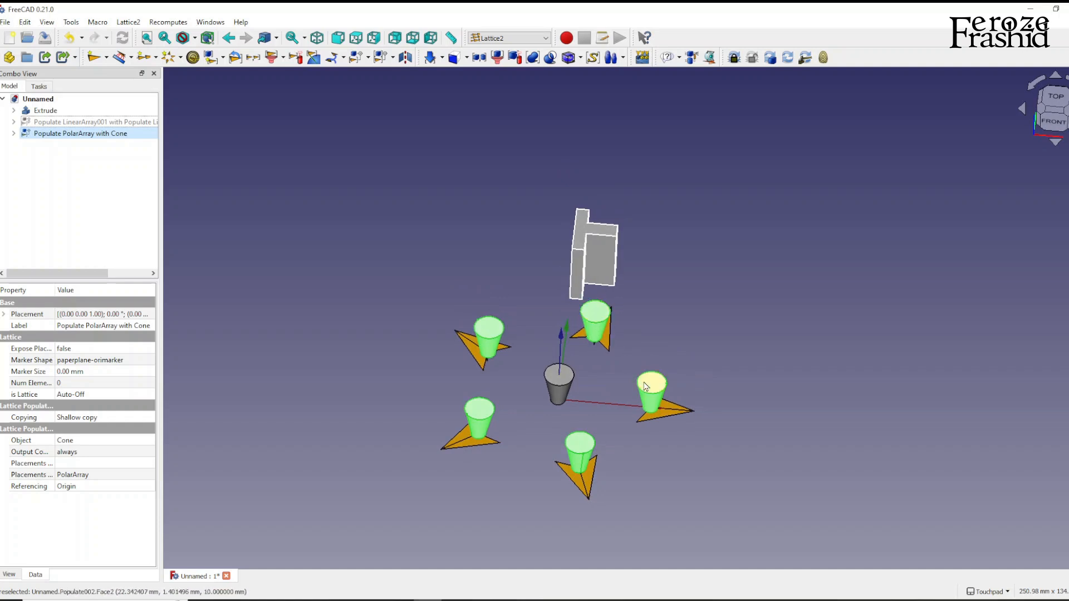
alt+drag(561, 385, 581, 306)
click(1052, 109)
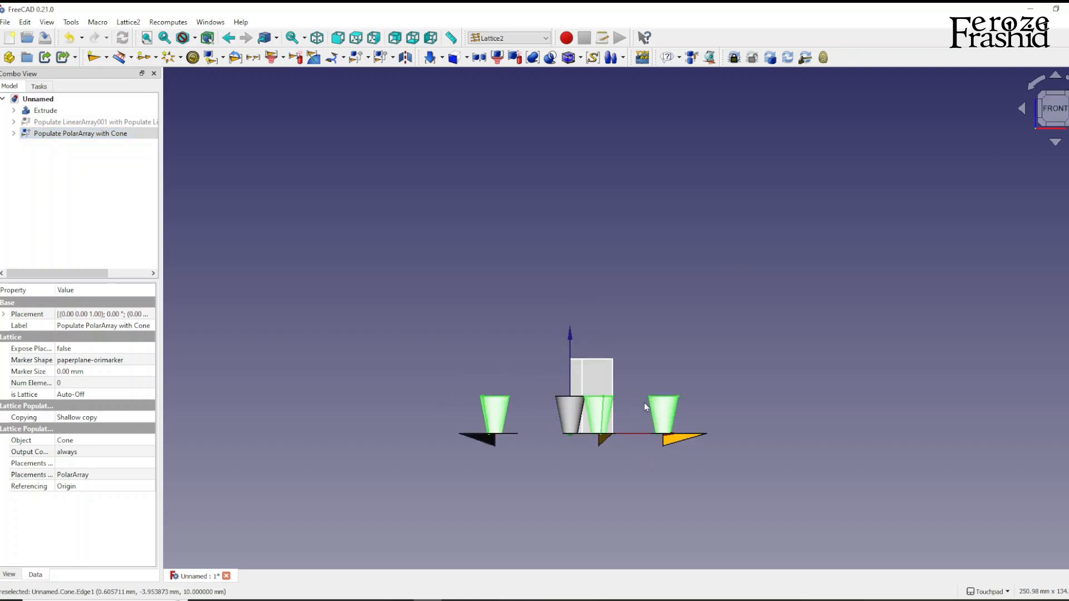
mouse_move(604, 441)
alt+mouse_down()
mouse_move(571, 514)
mouse_move(609, 546)
alt+mouse_up()
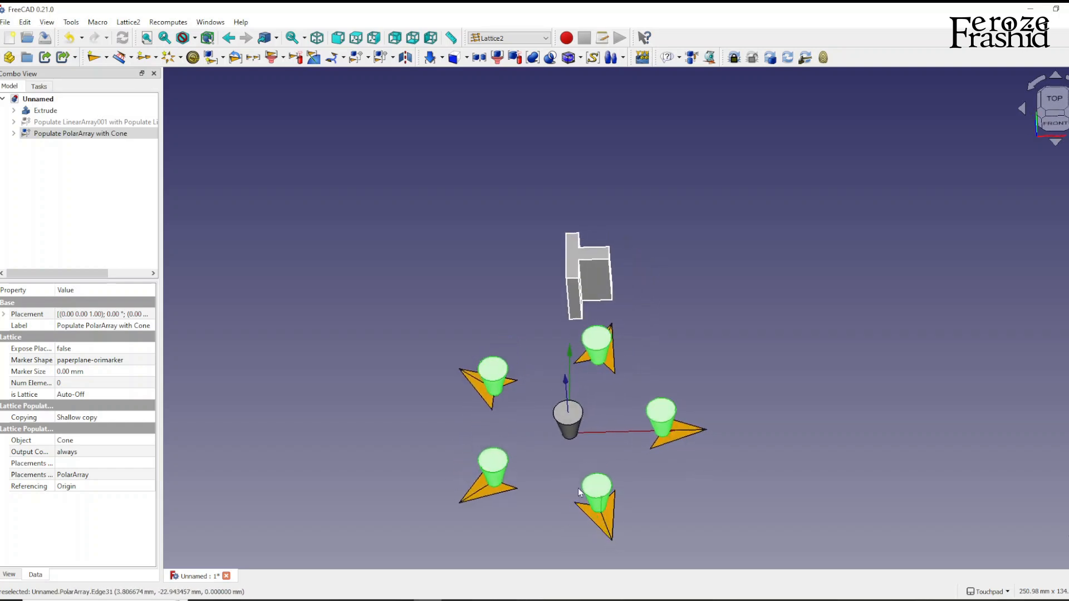
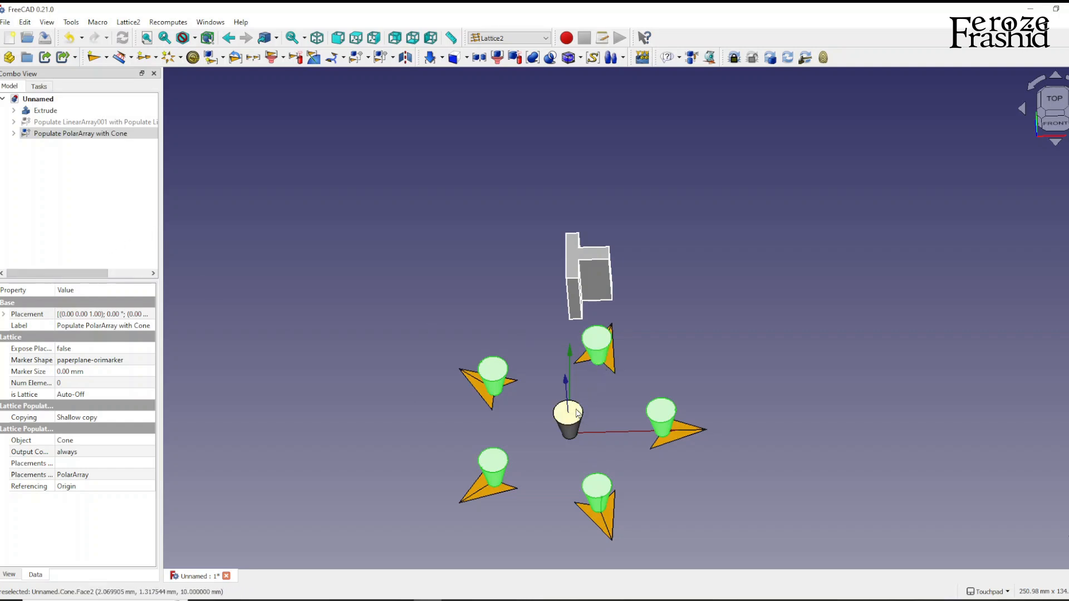
Set the radius of the polar array inside the populated cone array to 0 mm and examine the overlapping cones.
click(1055, 100)
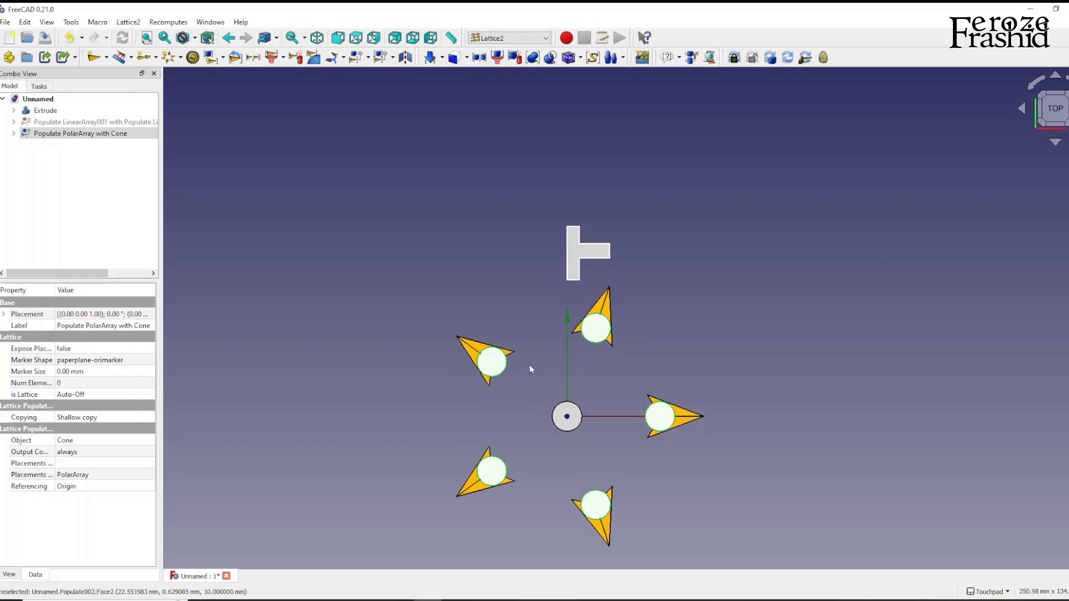
click(14, 133)
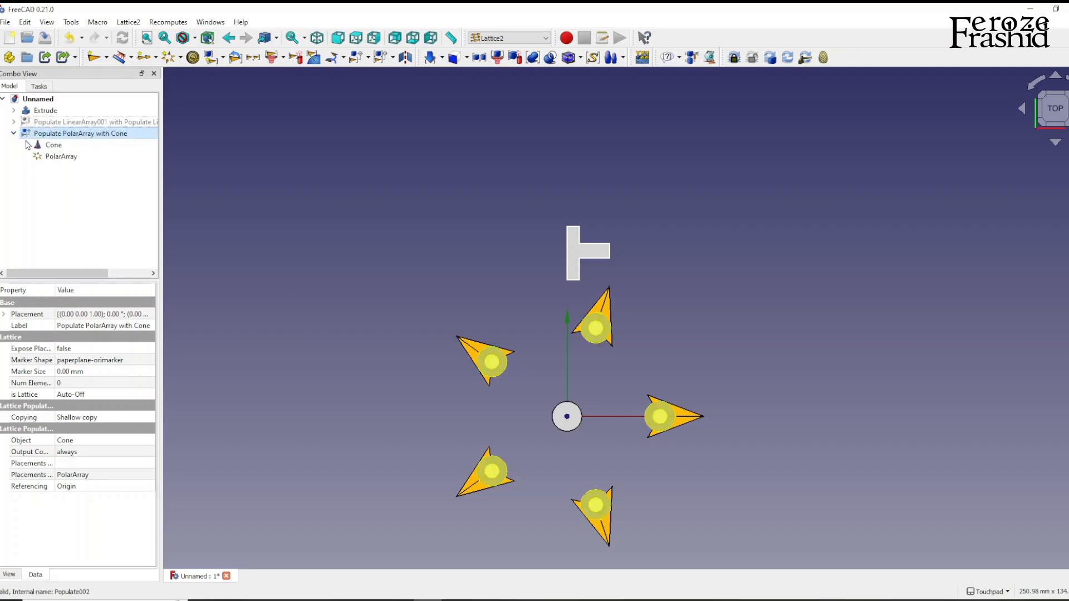
click(51, 159)
scroll(114, 484, down, 4)
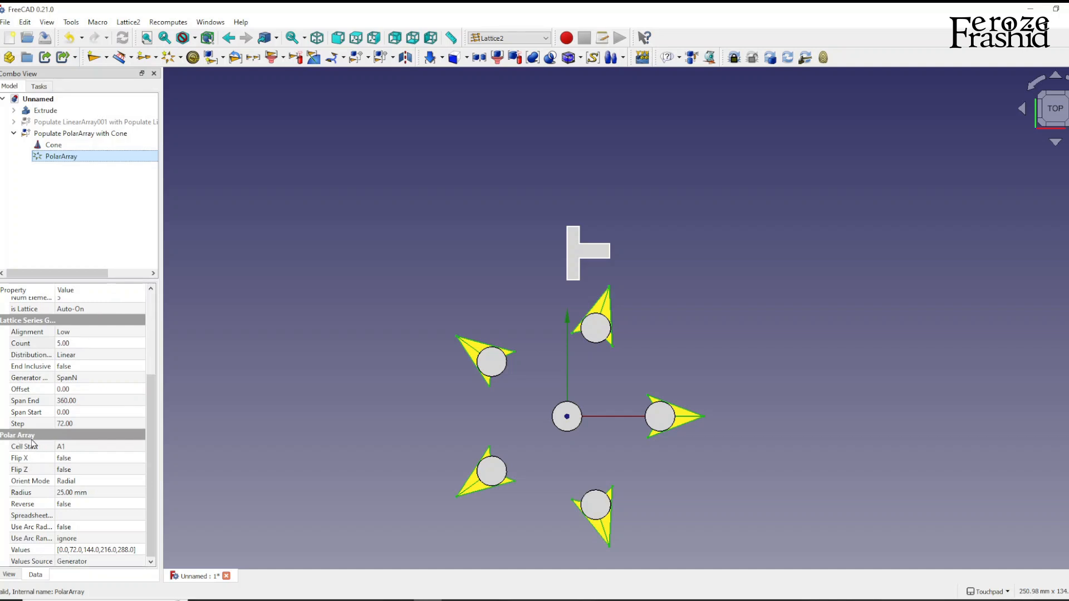
click(69, 495)
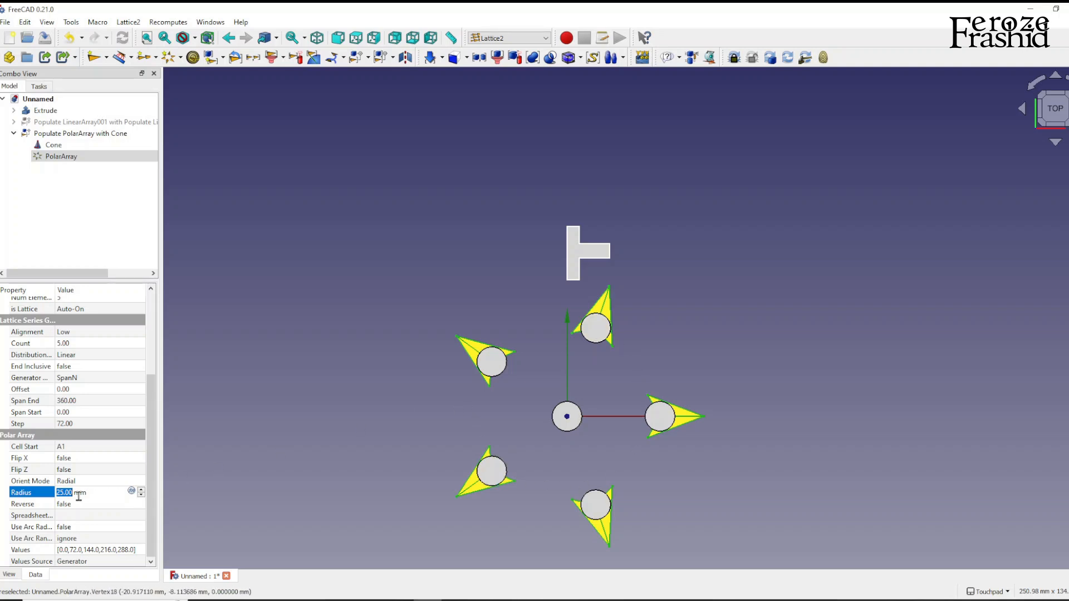
text(0)
key(Return)
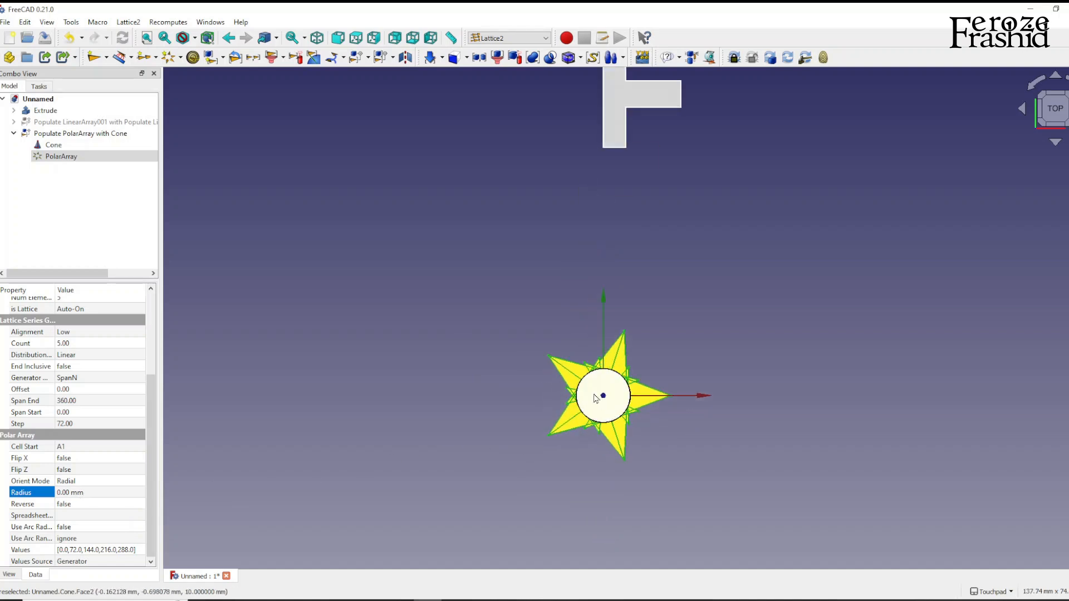
scroll(613, 396, up, 5)
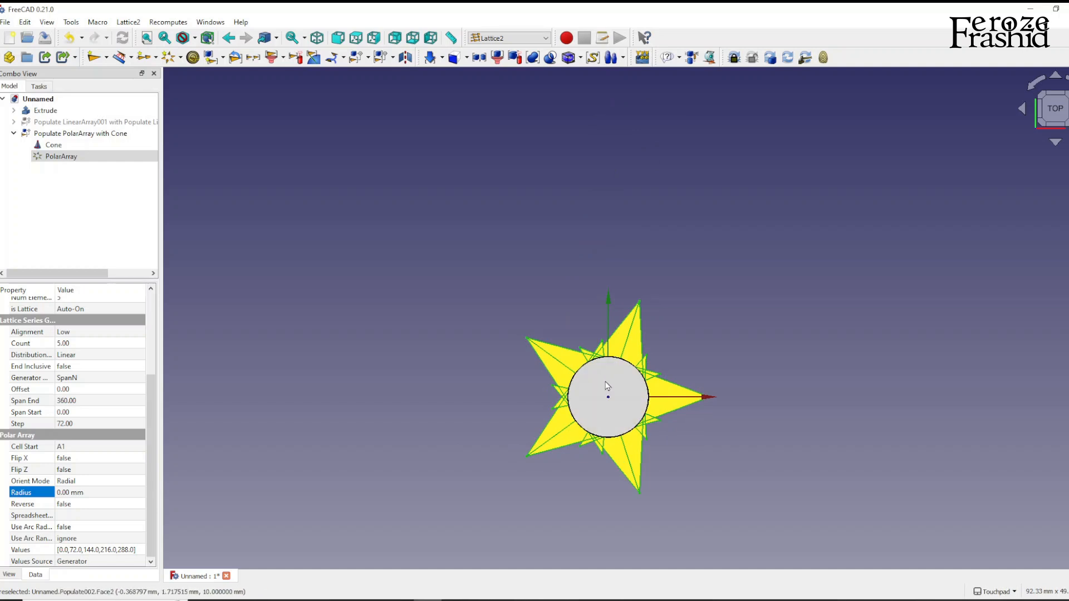
shift+drag(632, 428, 620, 374)
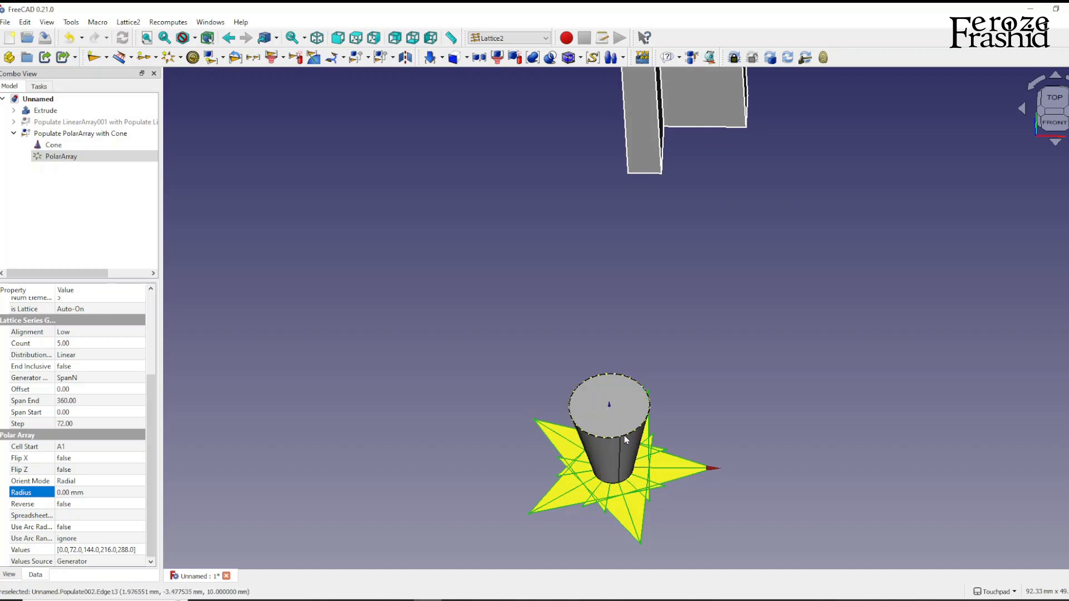
Set the polar array's radius to 5 mm and check how the cones overlap.
click(66, 494)
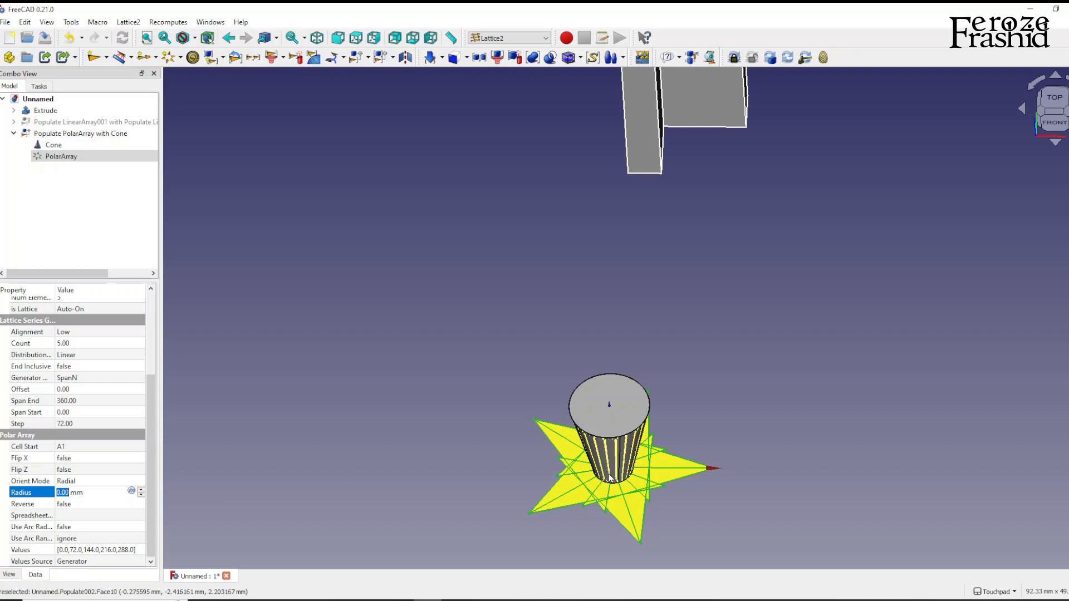
text(5)
key(Return)
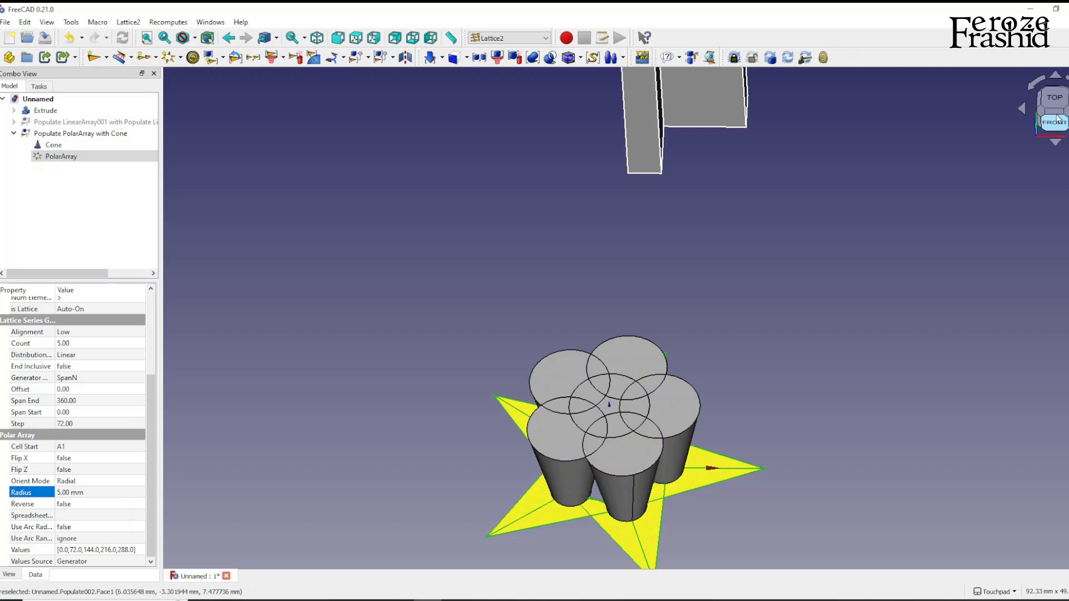
click(1055, 97)
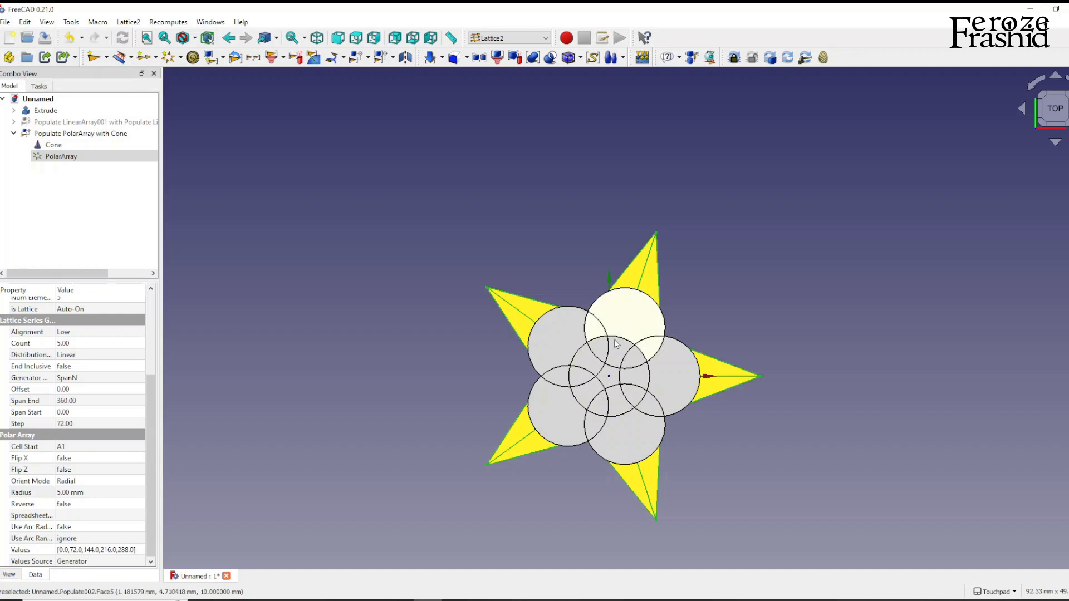
Set the polar array's radius to 25 mm.
click(83, 490)
text(25)
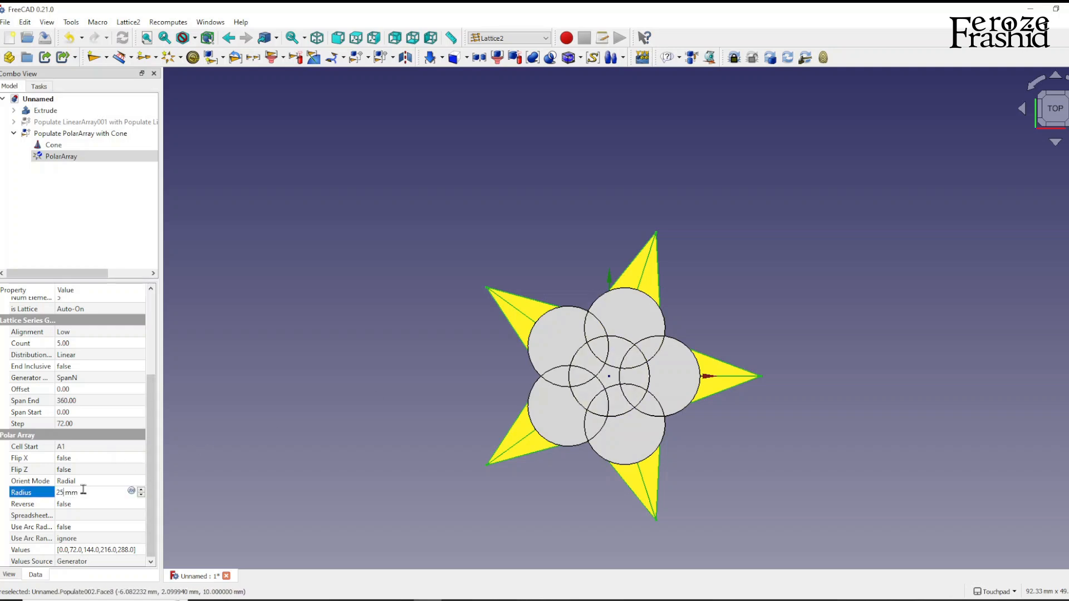
key(Return)
scroll(461, 403, down, 2)
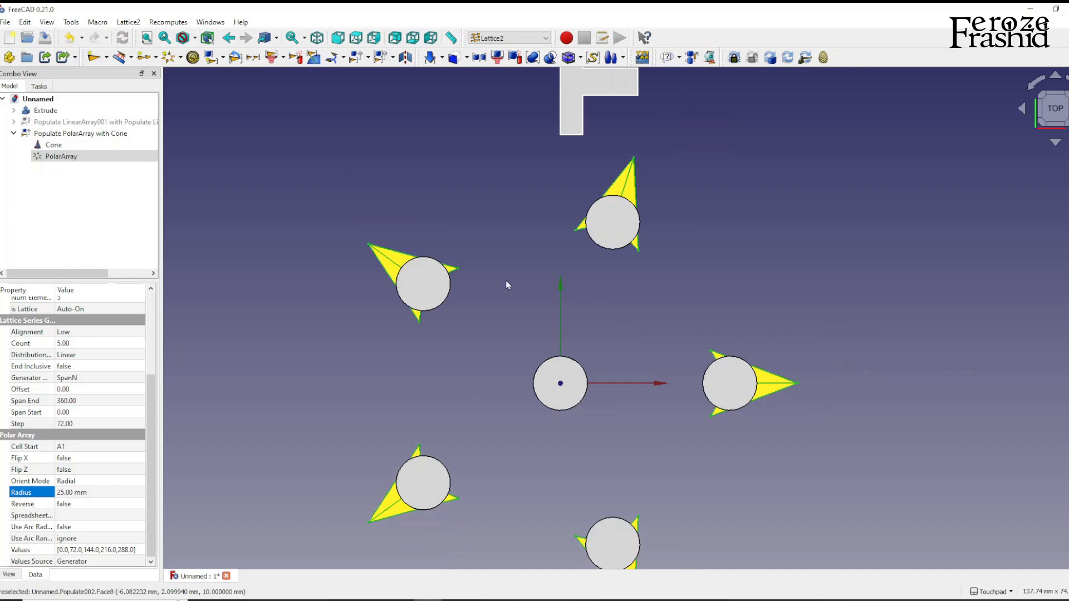
scroll(607, 402, down, 2)
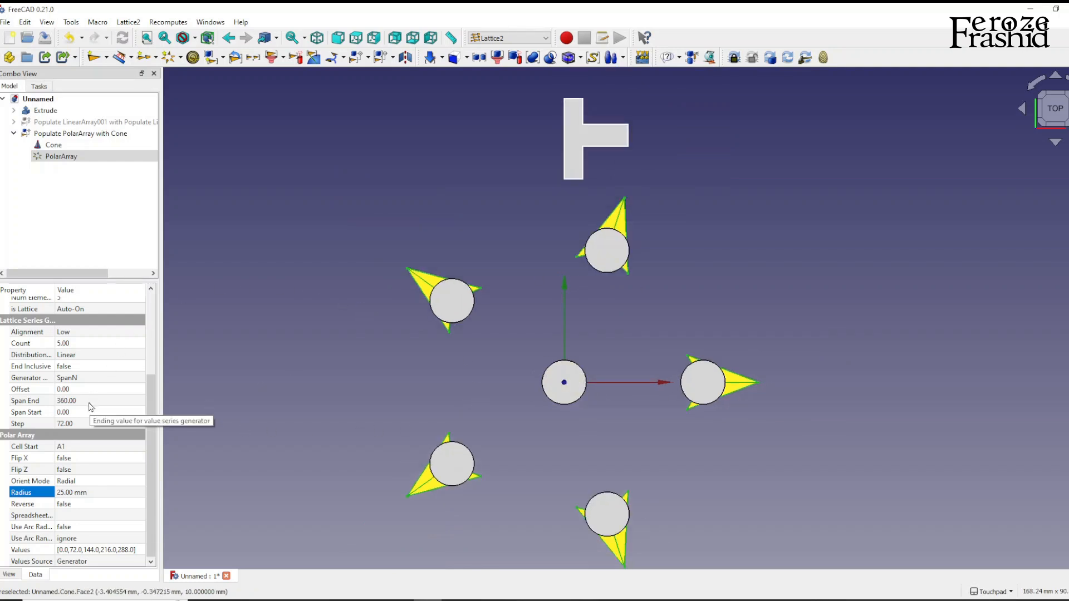
Examine the polar array's series generator properties, including its generator mode and offset.
scroll(80, 490, up, 1)
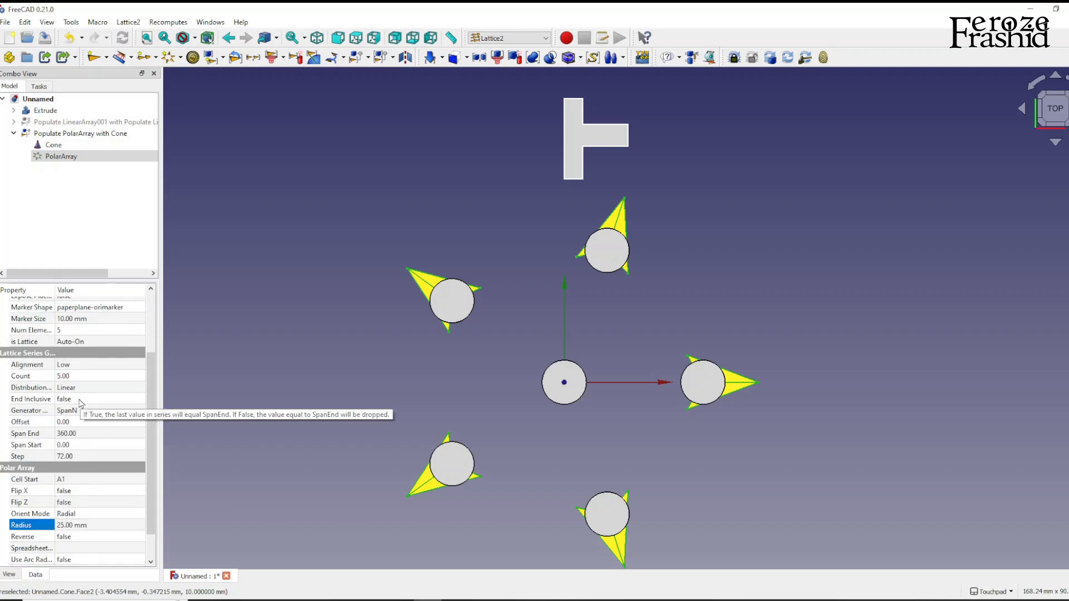
scroll(78, 423, down, 1)
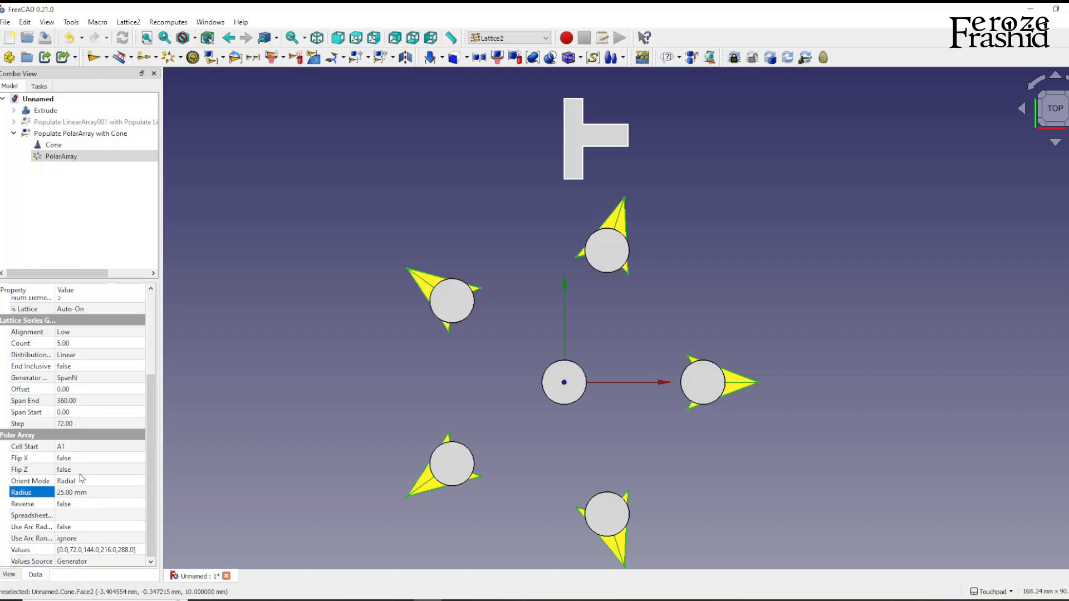
click(81, 382)
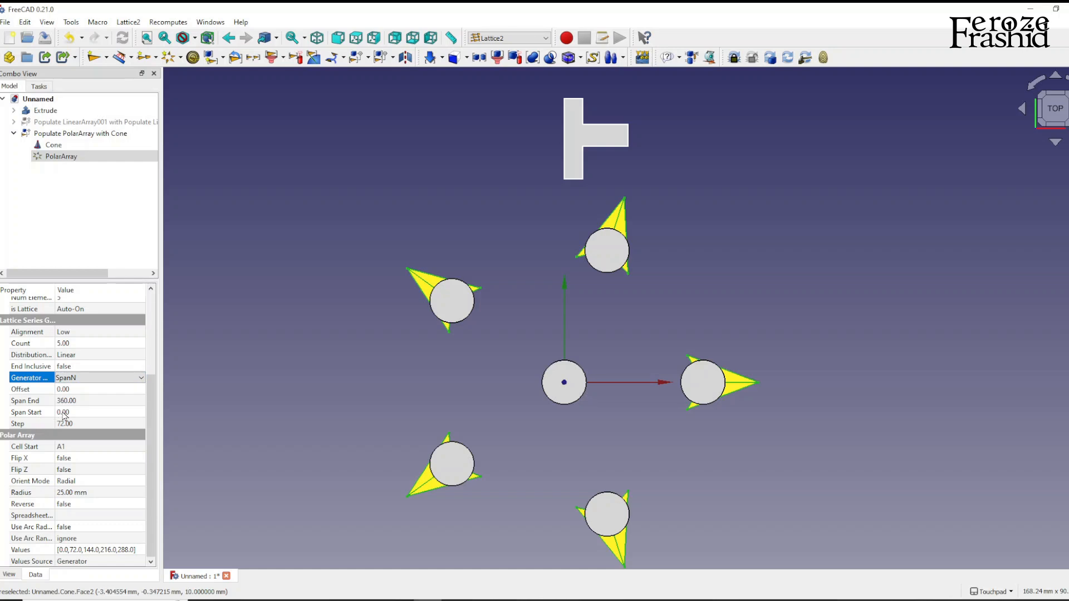
click(80, 382)
click(81, 389)
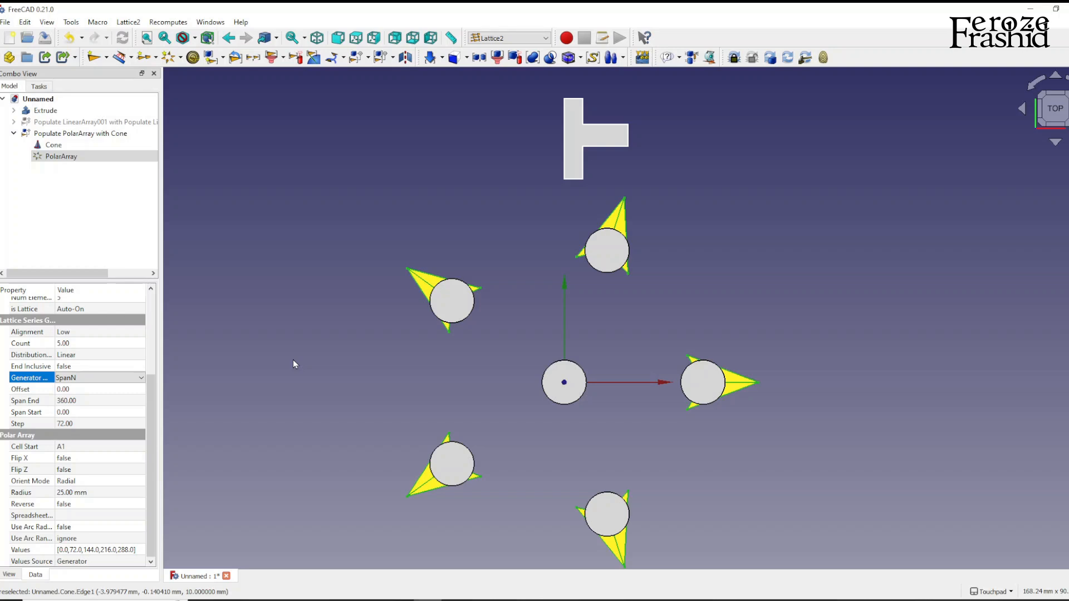
Set the polar array's Span End to 270 and examine the cone distribution.
click(72, 401)
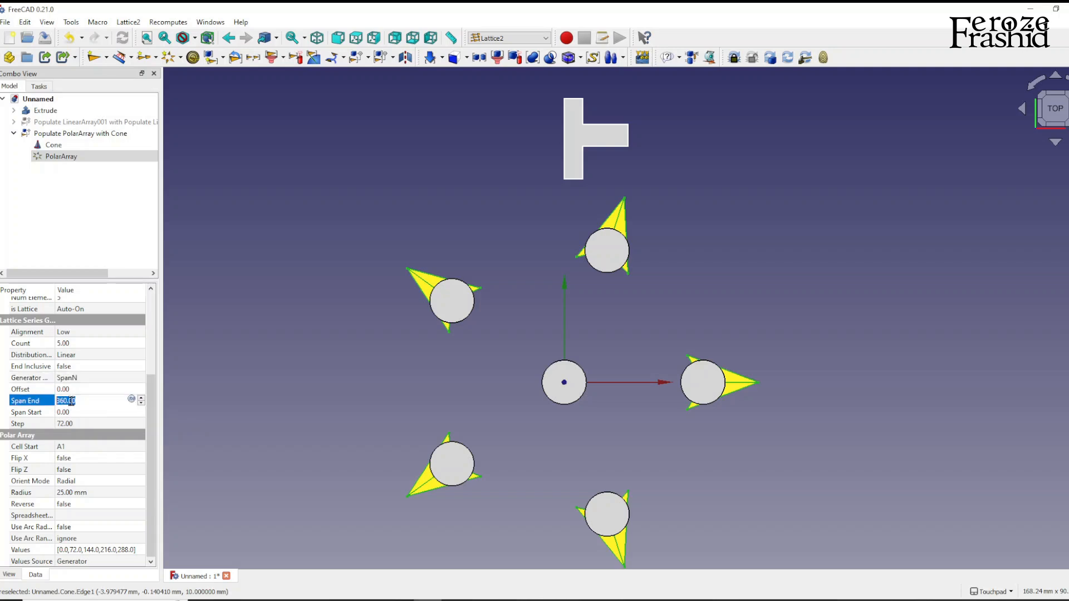
text(270)
key(Return)
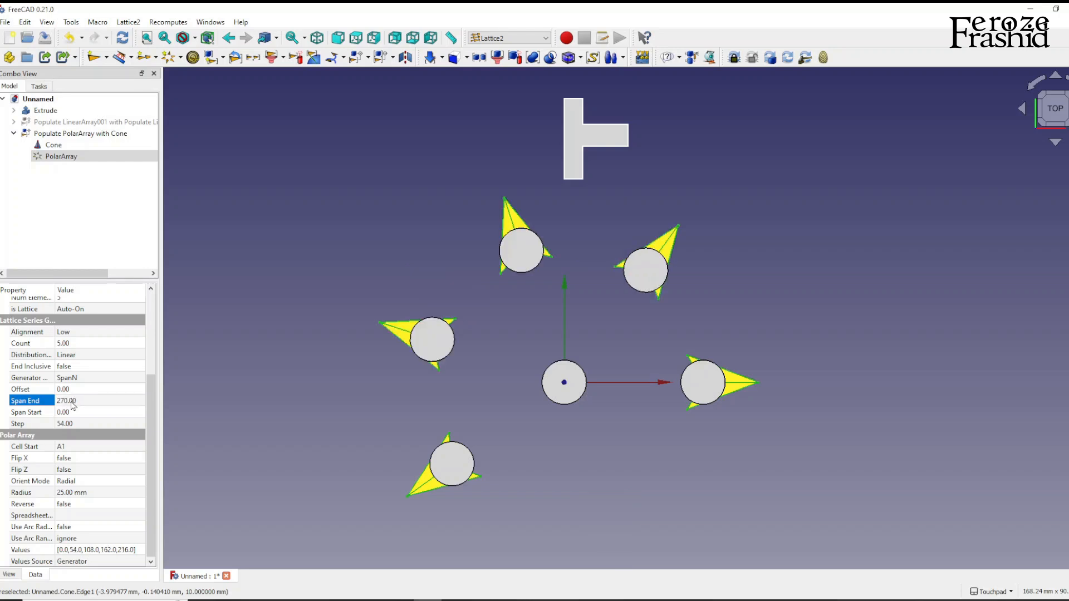
scroll(313, 287, down, 1)
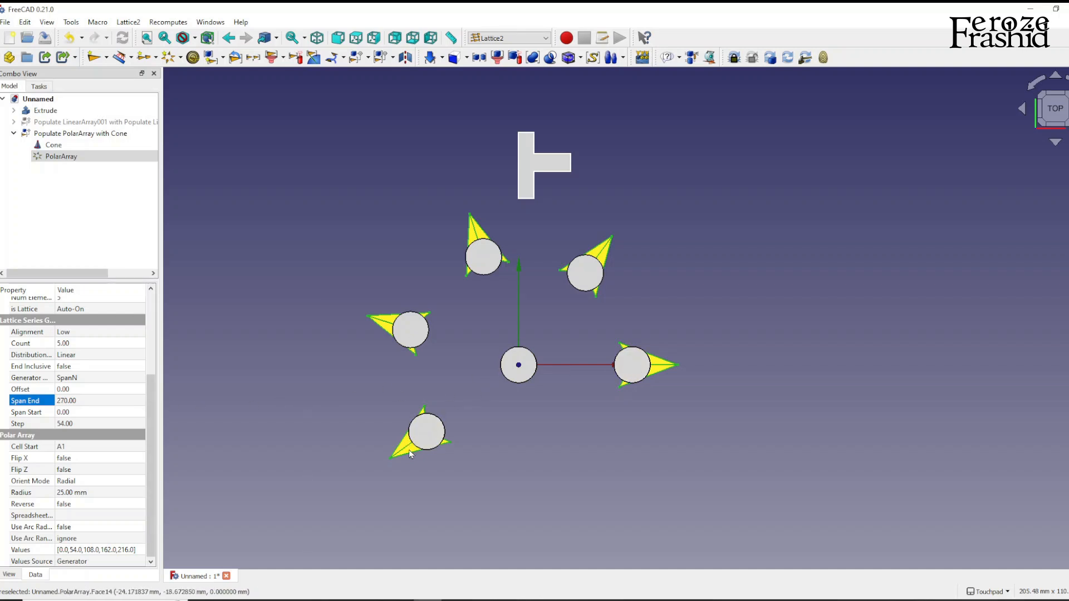
Set the polar array's Span End to 90.
click(89, 403)
text(90)
key(Return)
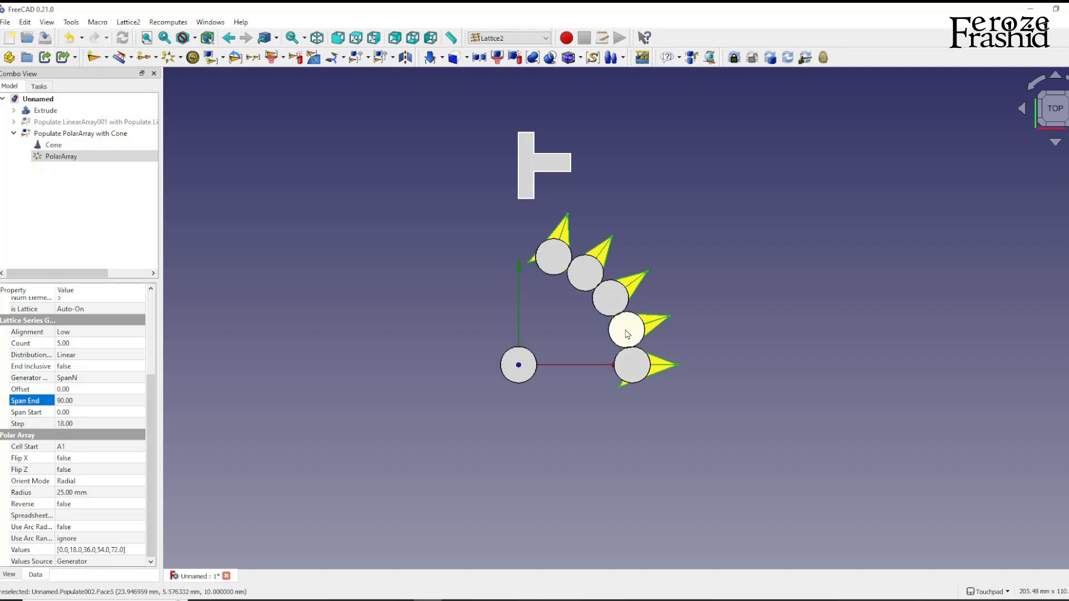
Set the polar array's Span End to 0 and examine the cones from a tilted view and from the top.
click(67, 401)
text(0)
key(Return)
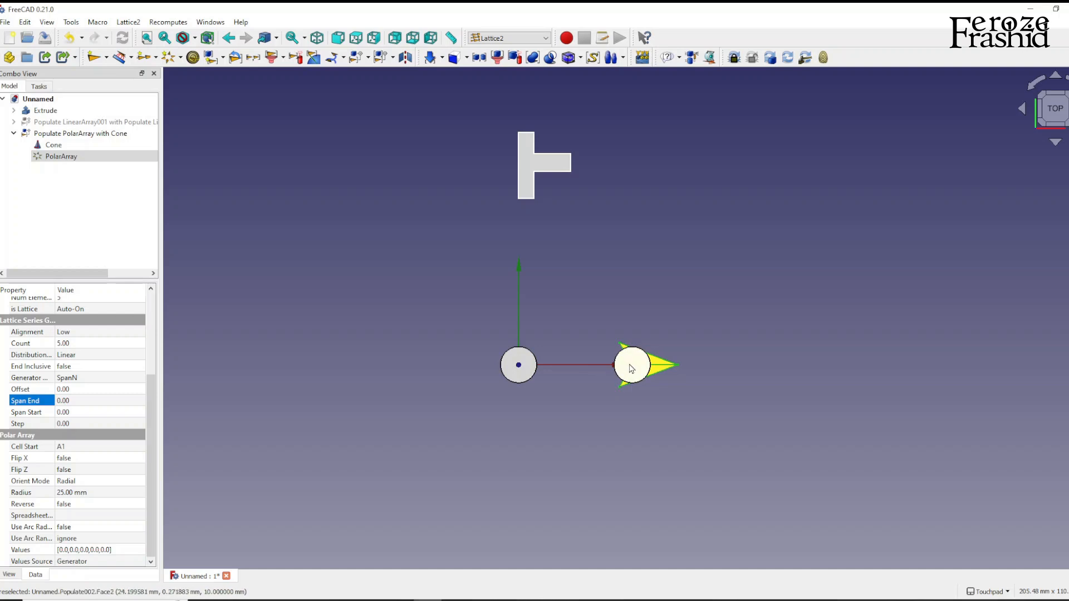
alt+drag(640, 378, 639, 307)
alt+drag(636, 430, 638, 460)
click(1052, 103)
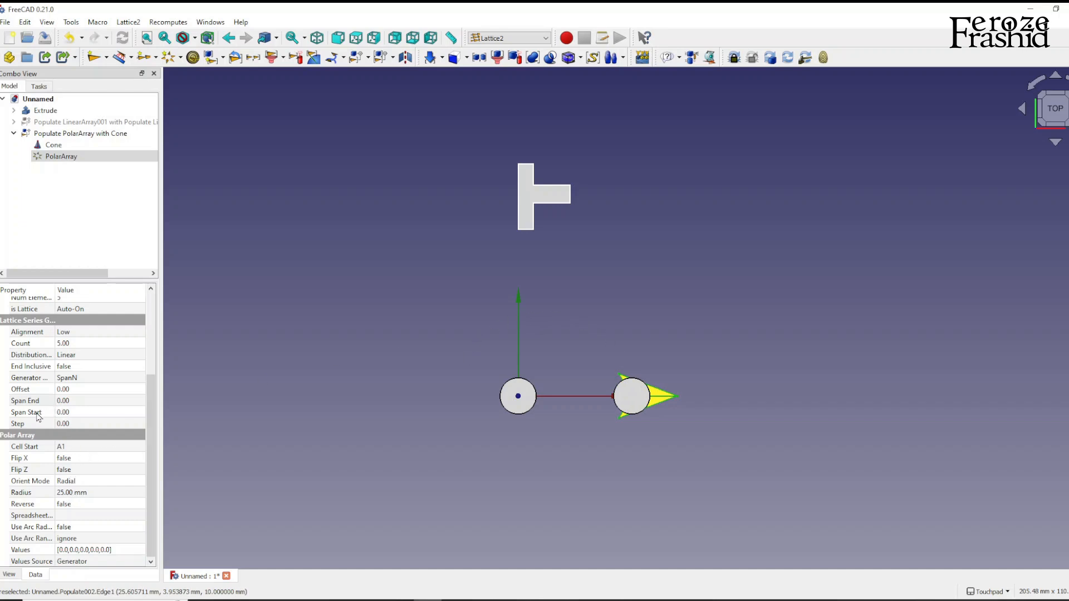
Try Span End values of 45 and 90 on the polar array to compare the cone spacing.
click(61, 403)
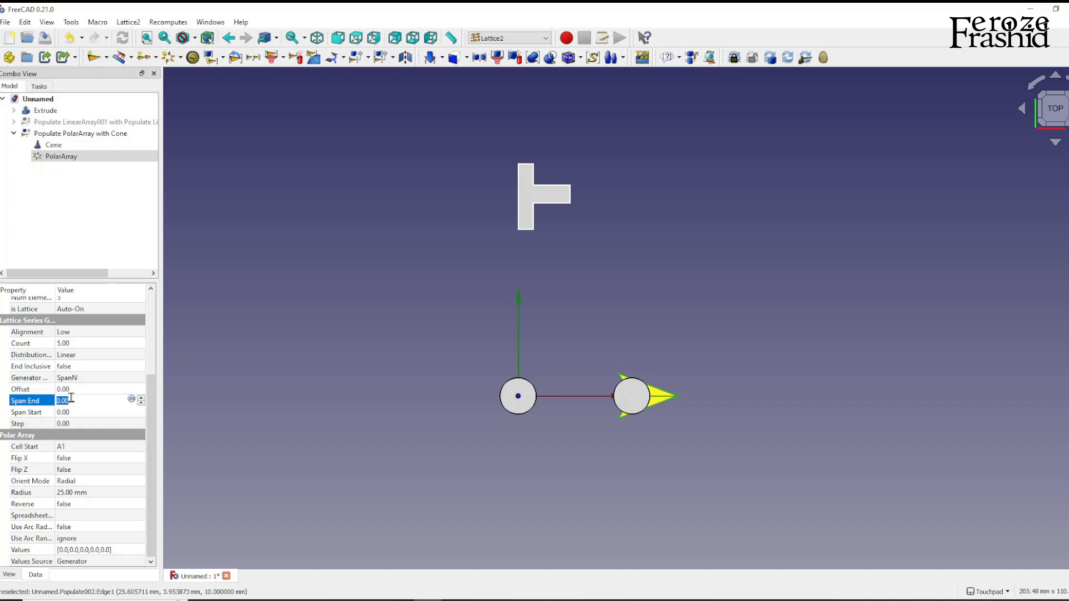
text(45)
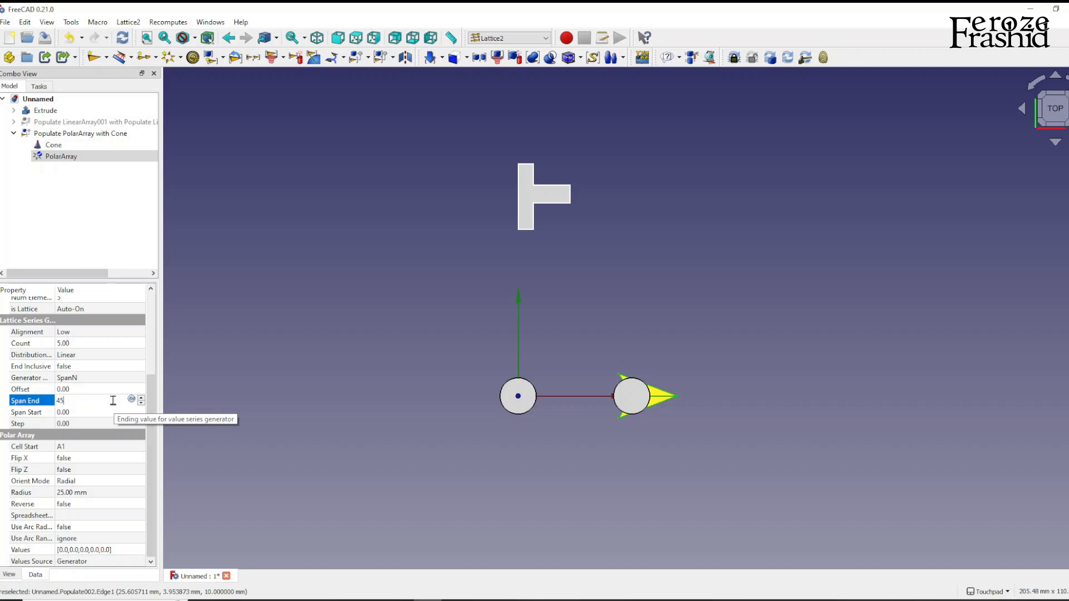
key(Return)
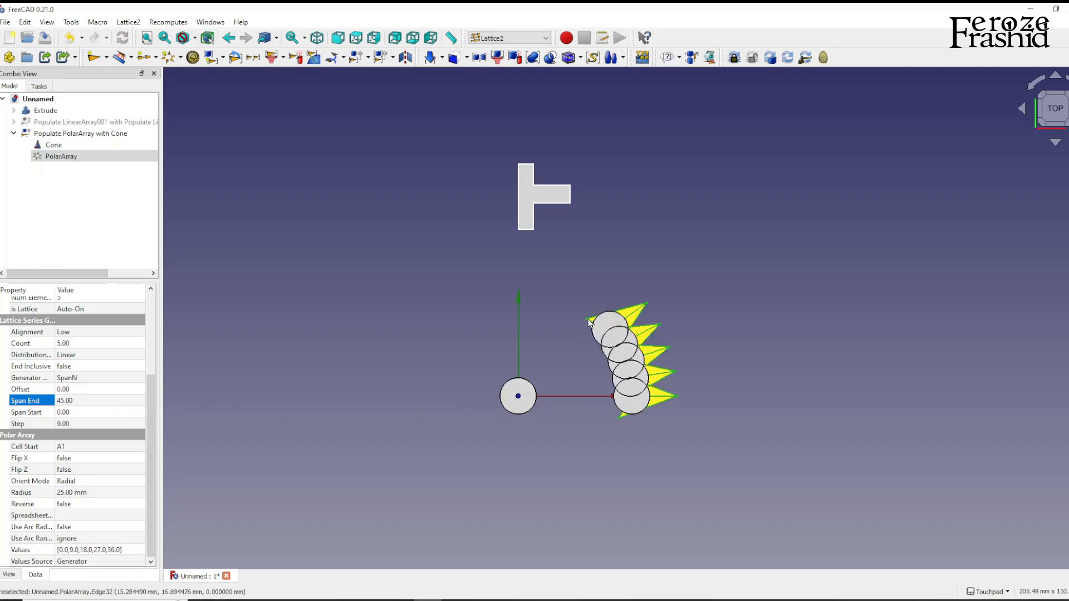
click(80, 400)
text(90)
key(Return)
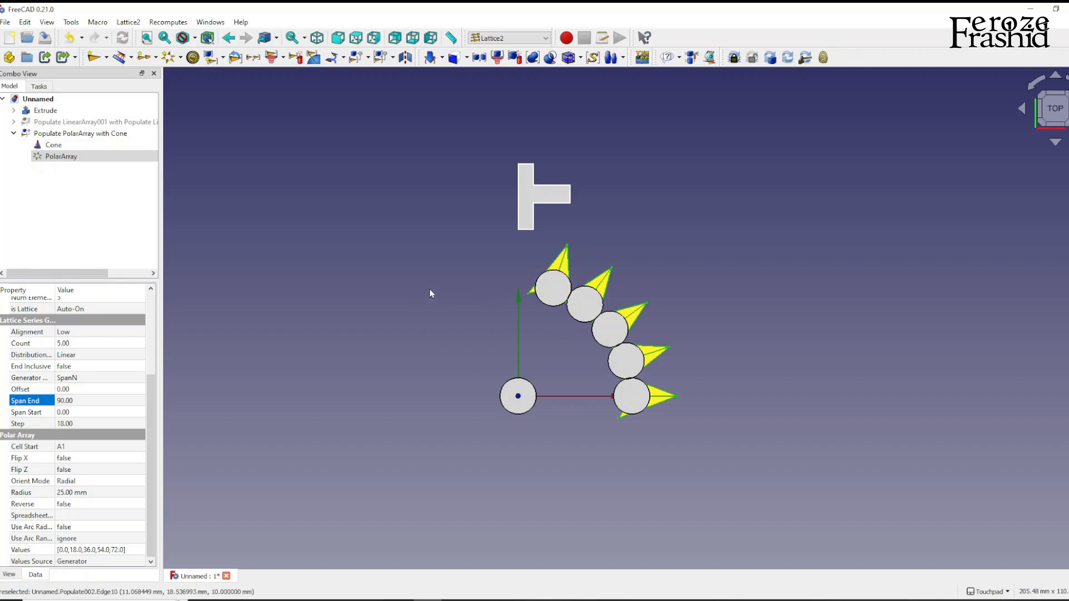
Set the polar array's Span End to 180 and its Span Start to 90.
click(64, 401)
text(180)
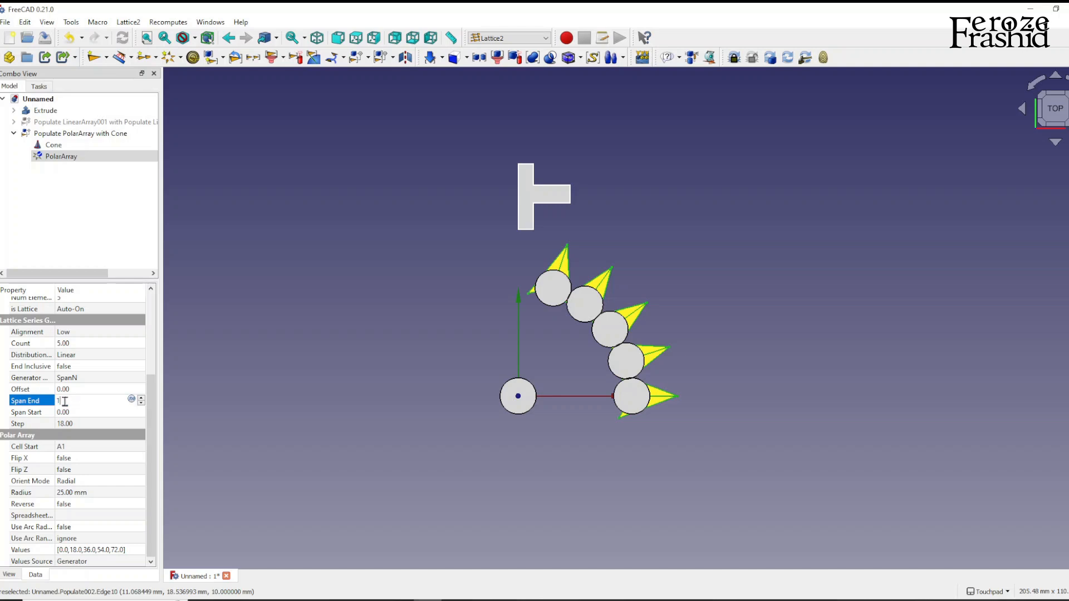
key(Return)
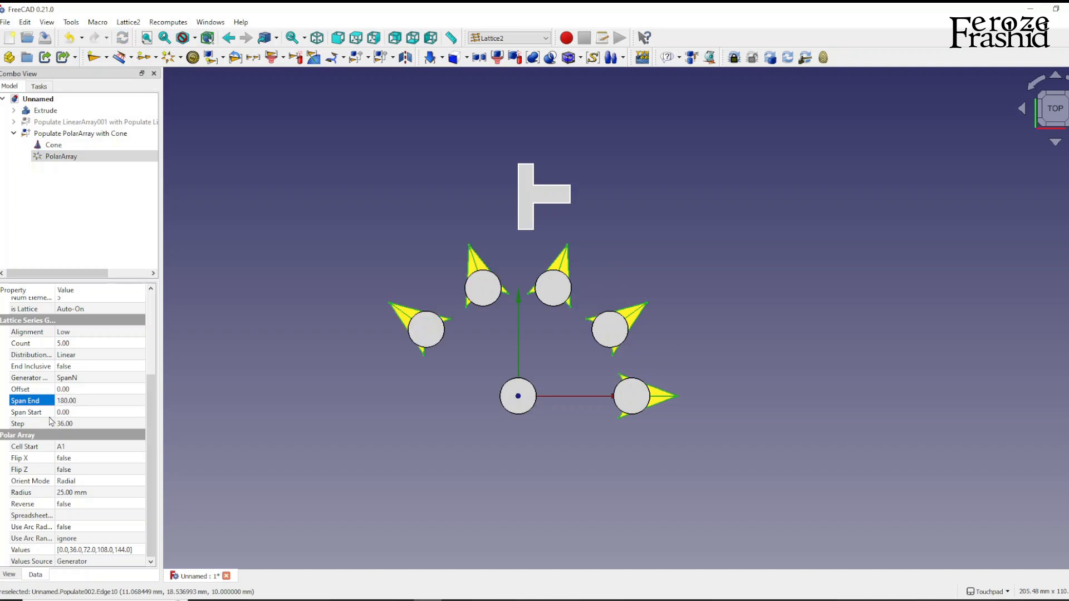
click(65, 412)
text(90)
key(Return)
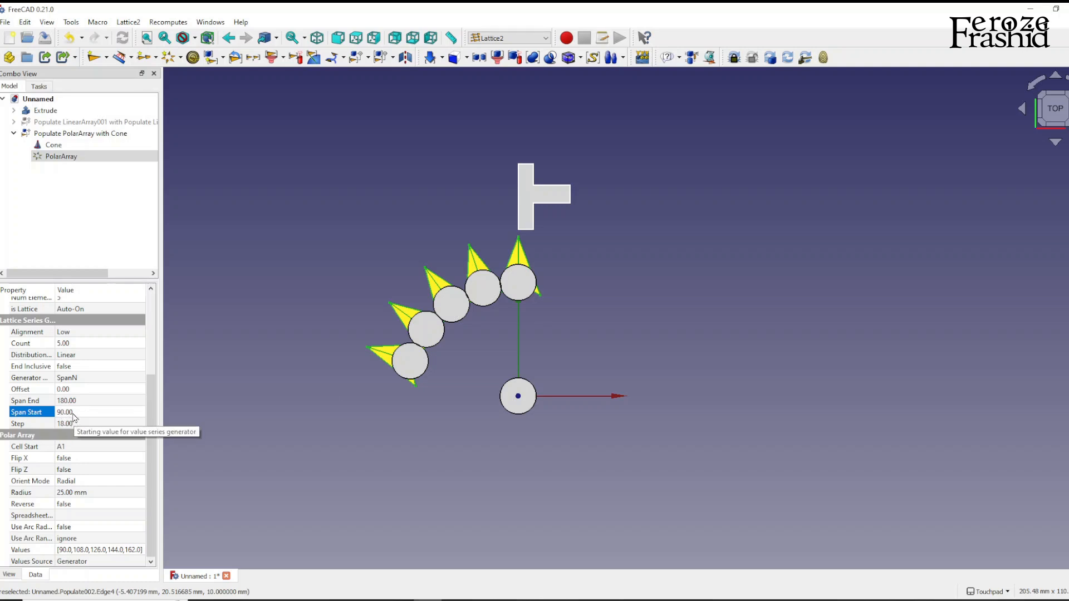
Set the polar array's Count to 6 and restore it to 5.
click(70, 343)
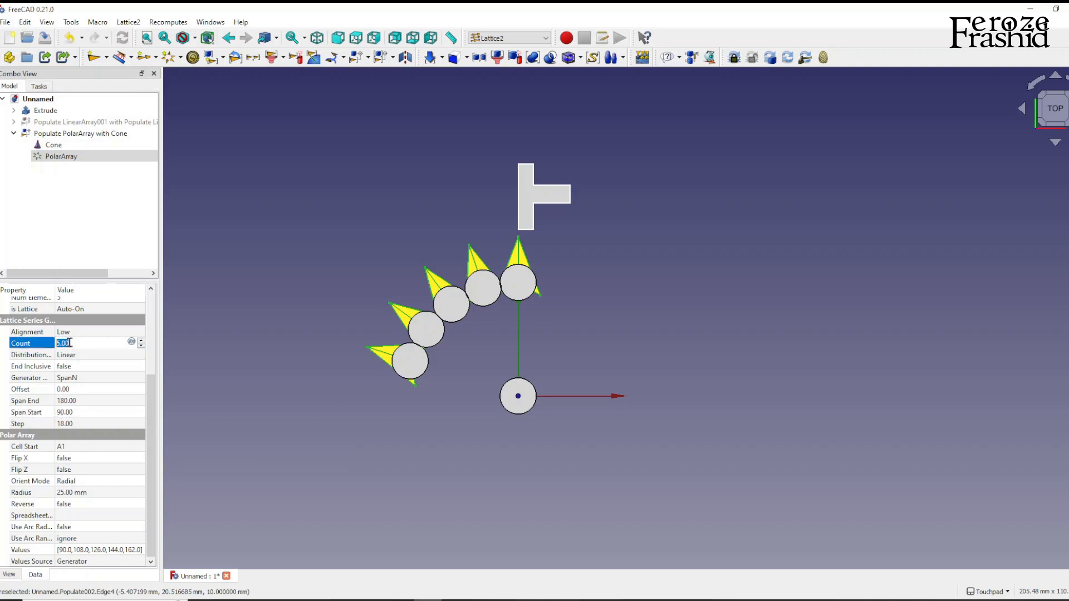
text(6)
key(Return)
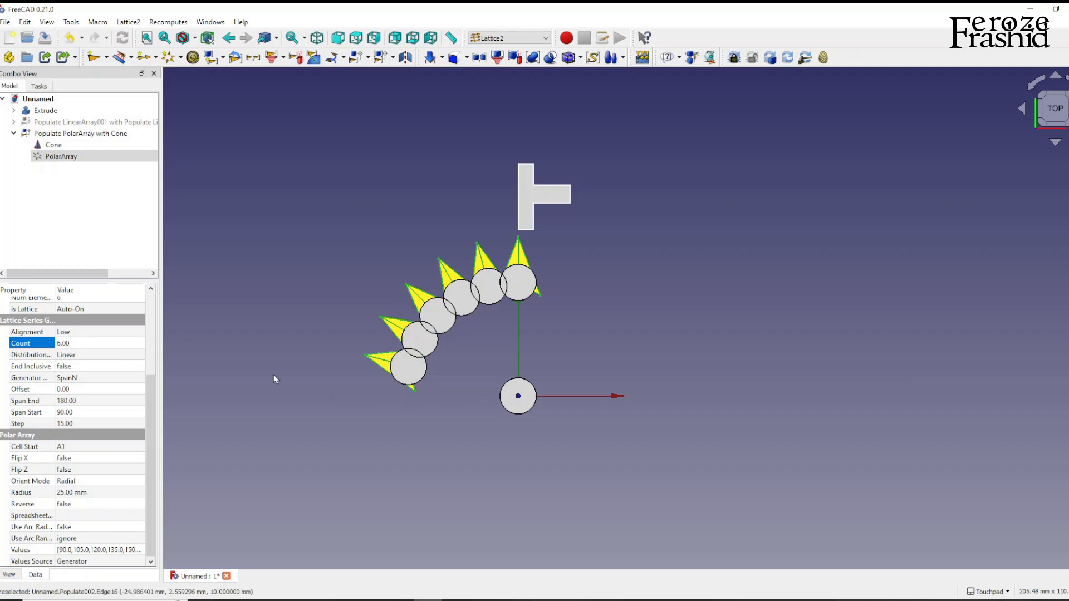
click(66, 344)
text(5)
key(Return)
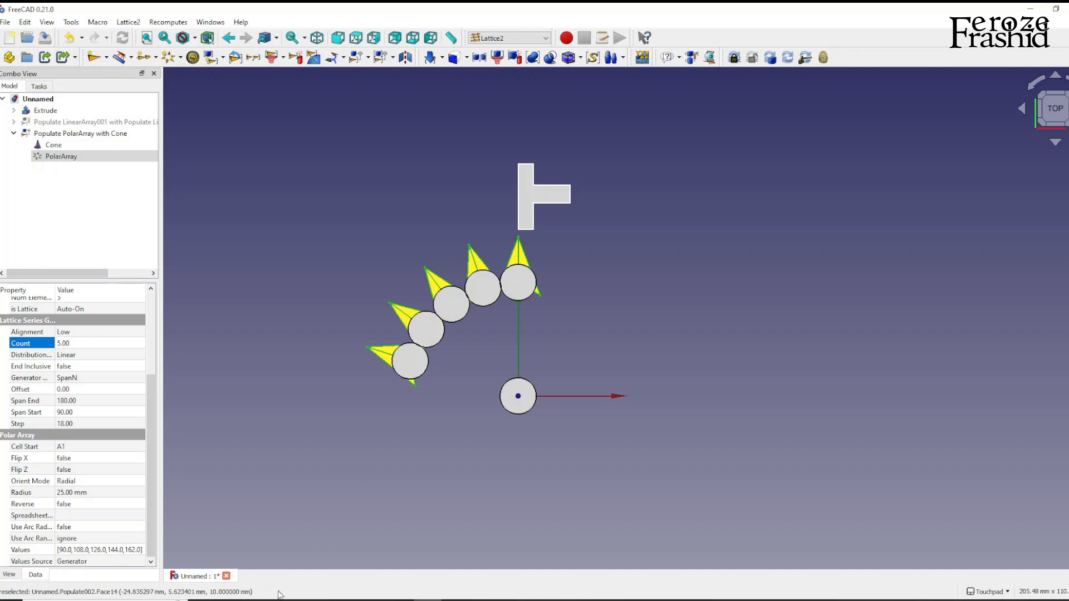
Switch to Calculator and divide the 90-degree span by 5.
click(231, 600)
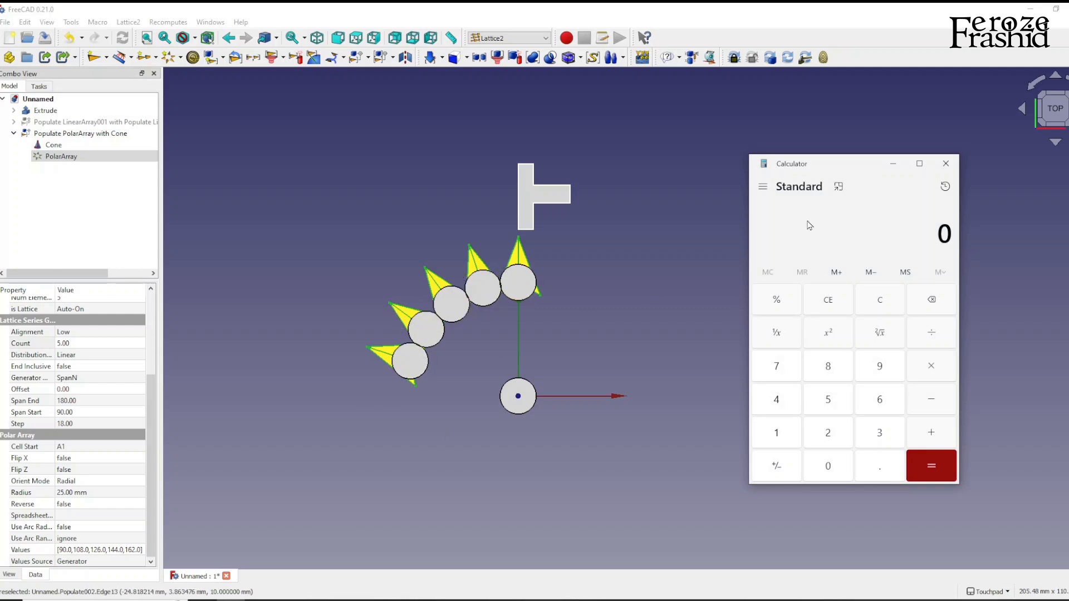
text(90/5)
key(Return)
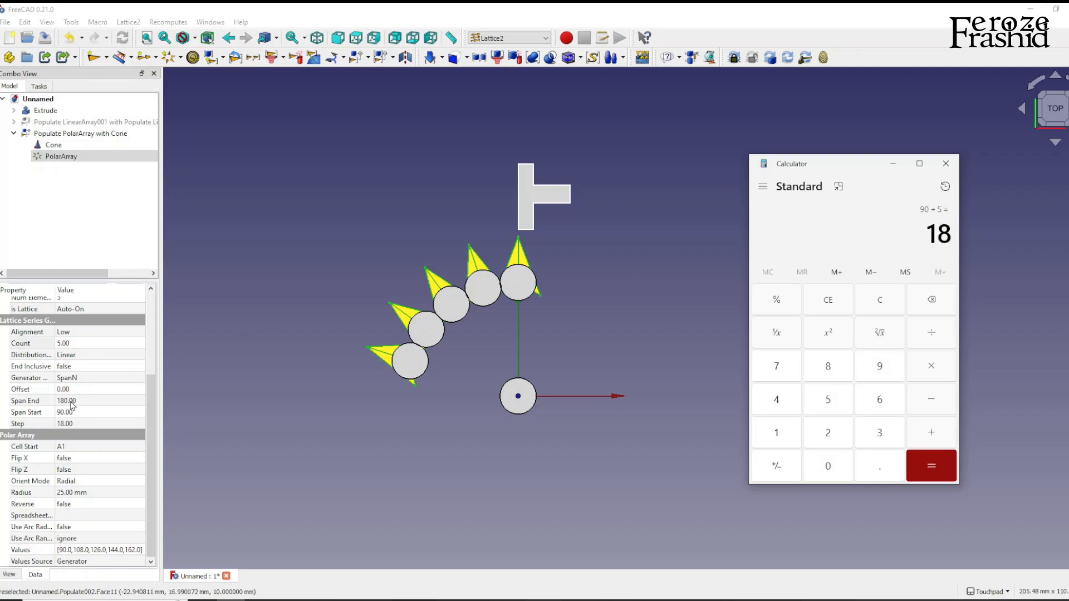
Set the polar array's Span End to the formula 180.00+18 and deselect the array.
click(68, 401)
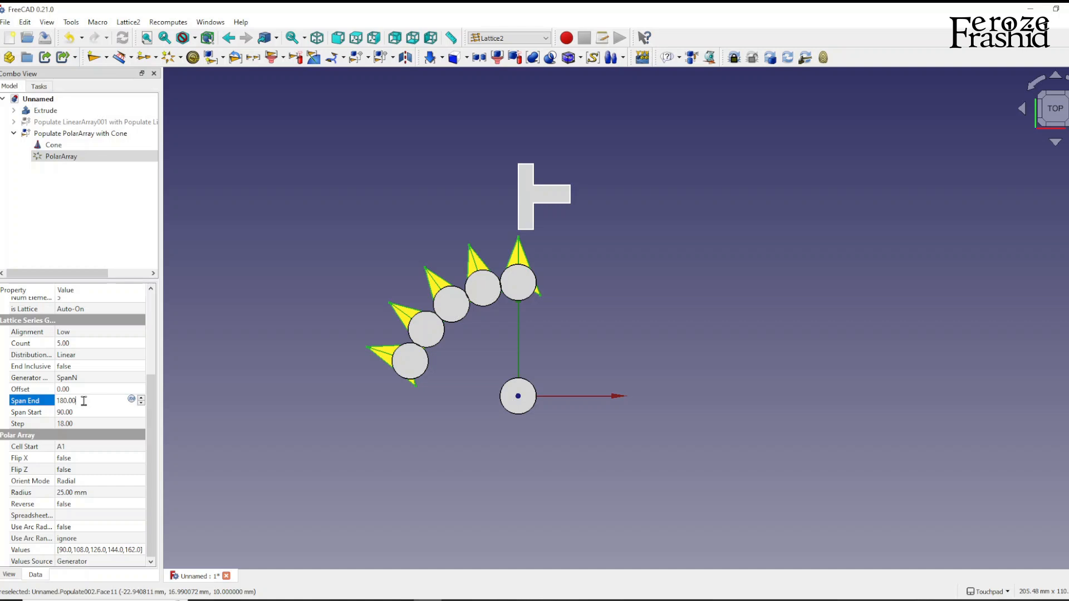
click(132, 400)
click(111, 418)
text(+18)
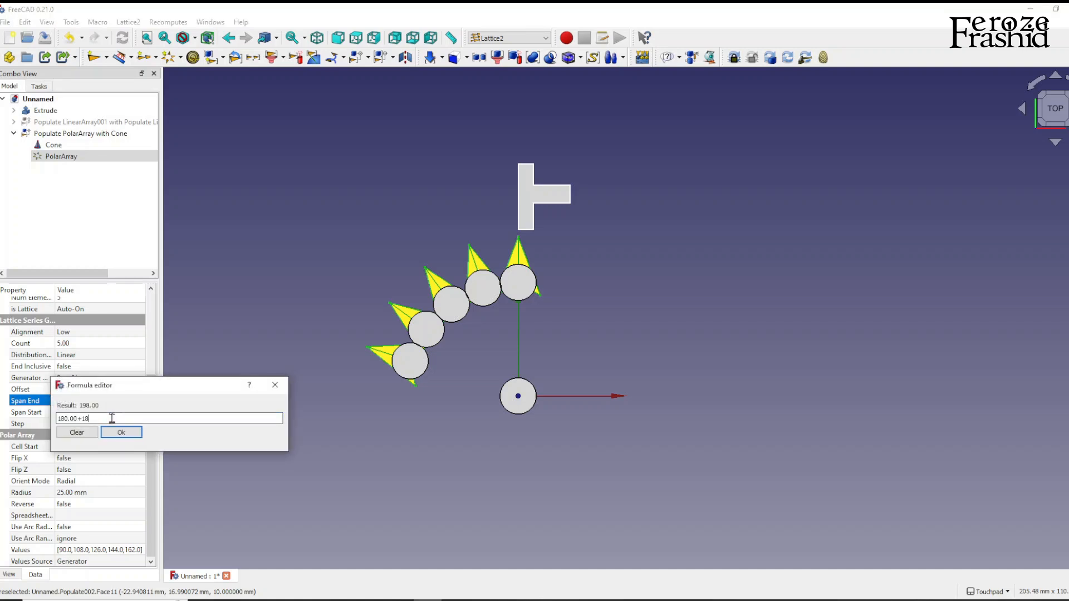
click(119, 434)
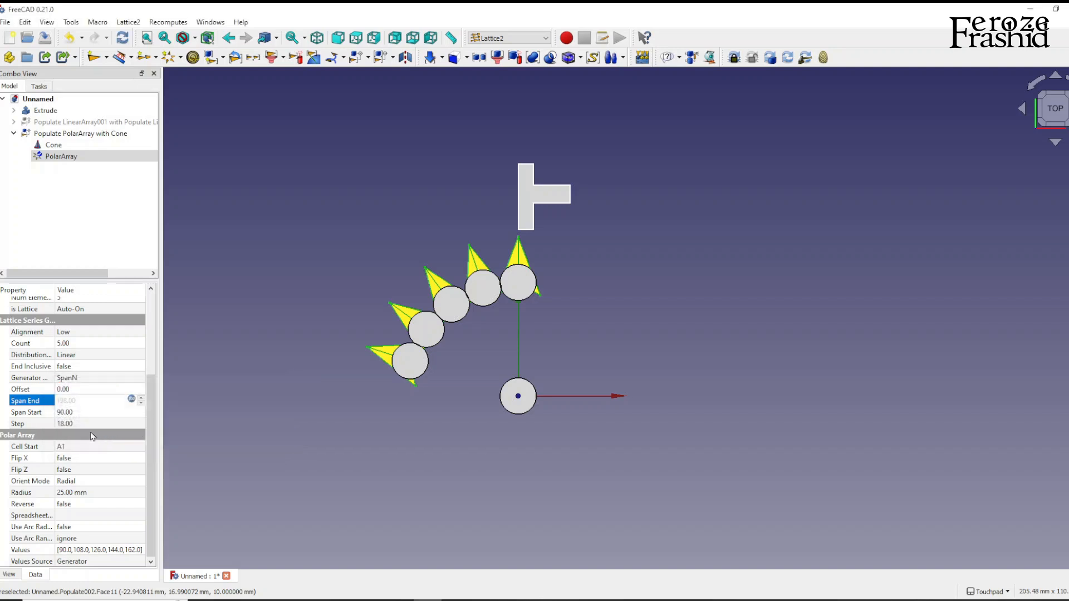
click(209, 419)
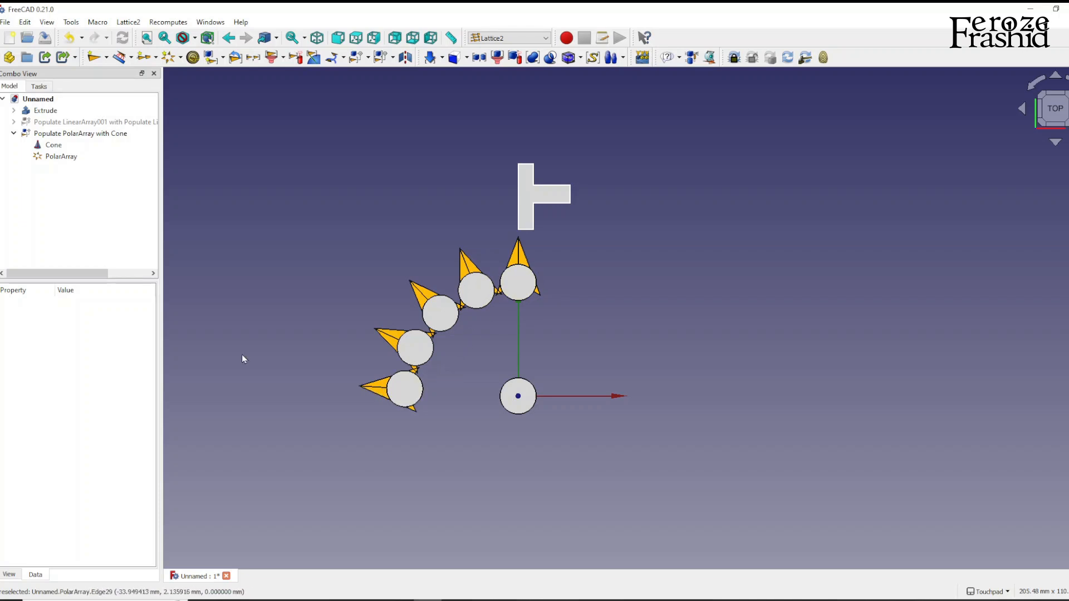
click(62, 156)
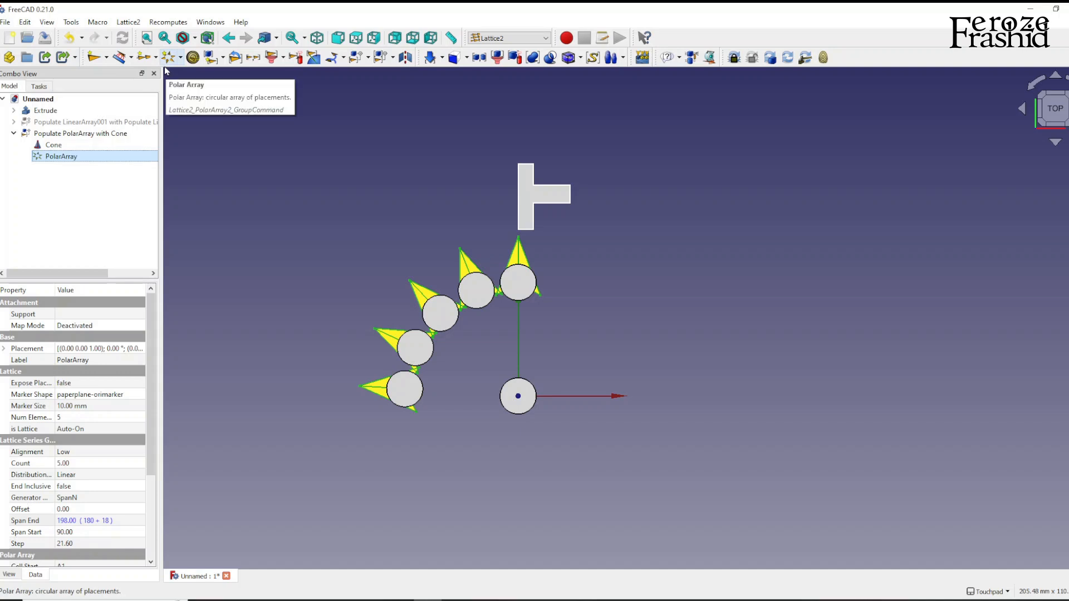
click(368, 58)
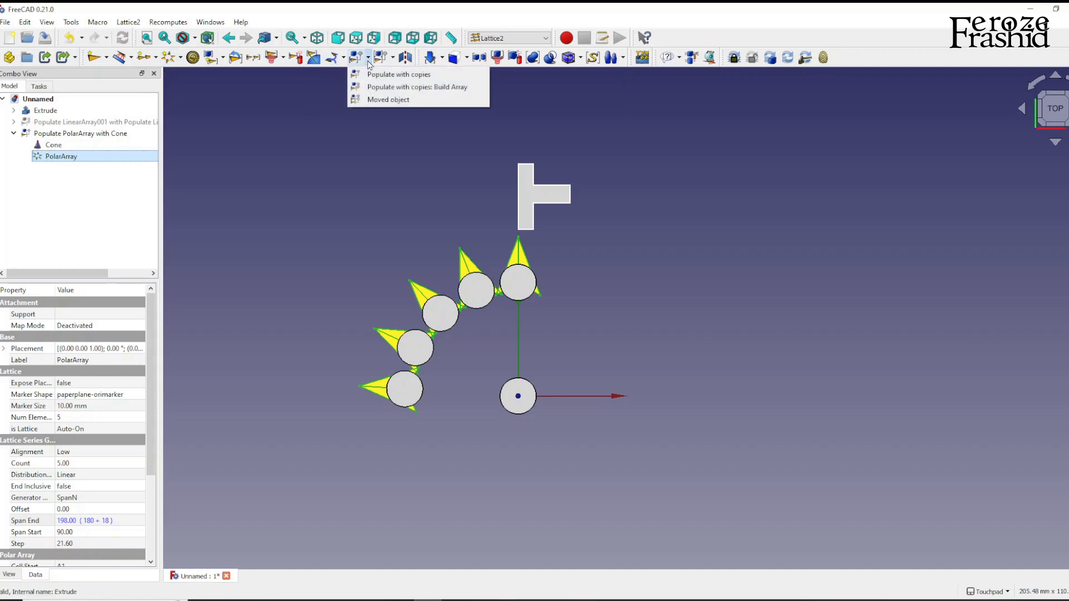
click(93, 205)
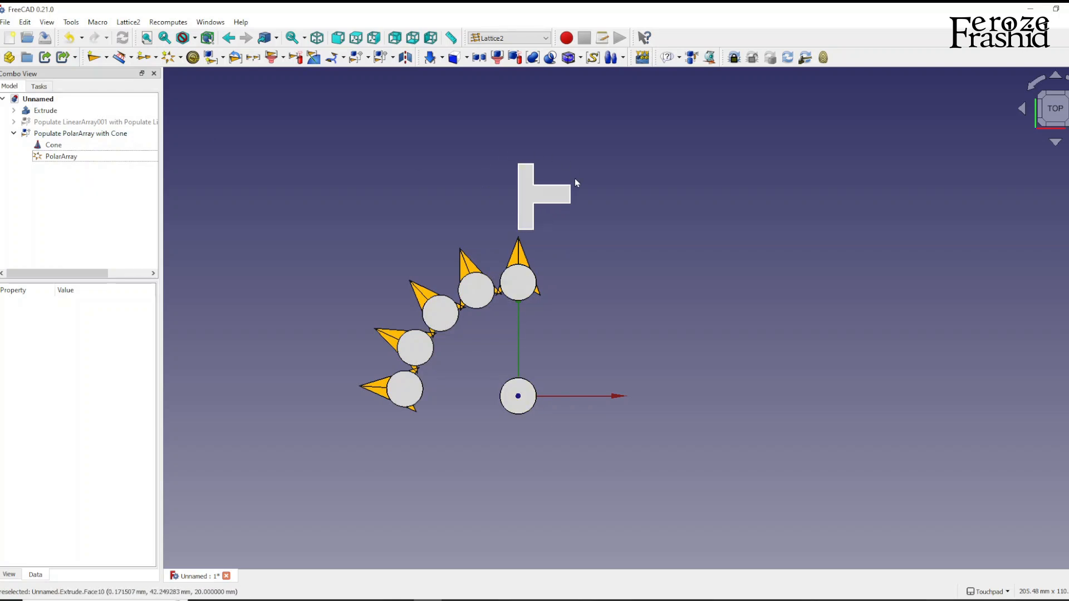
Delete the polar array populated with cones and undo the deletion.
click(67, 134)
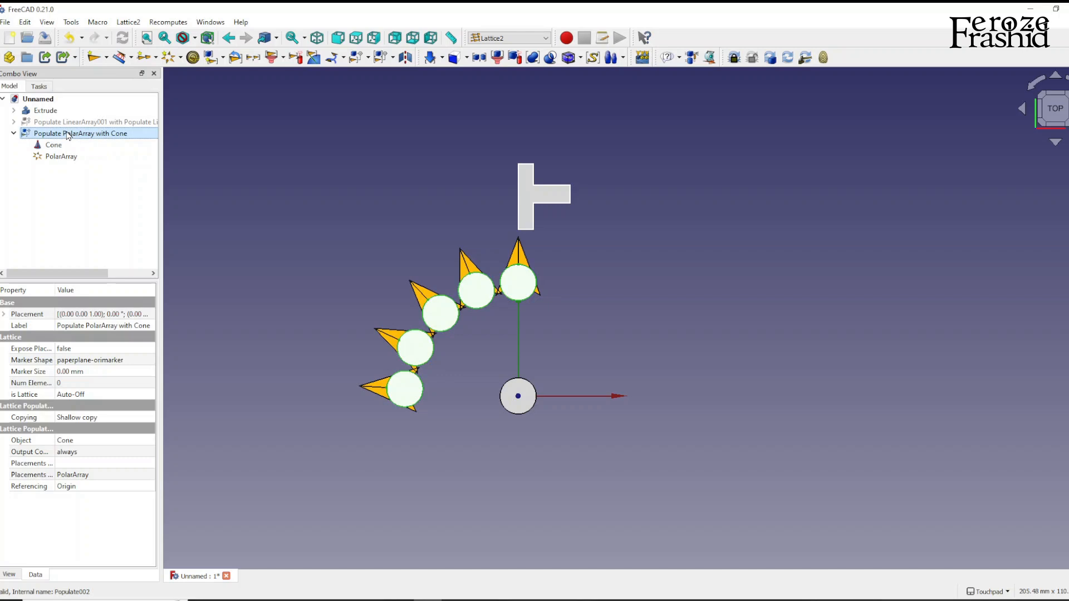
key(Delete)
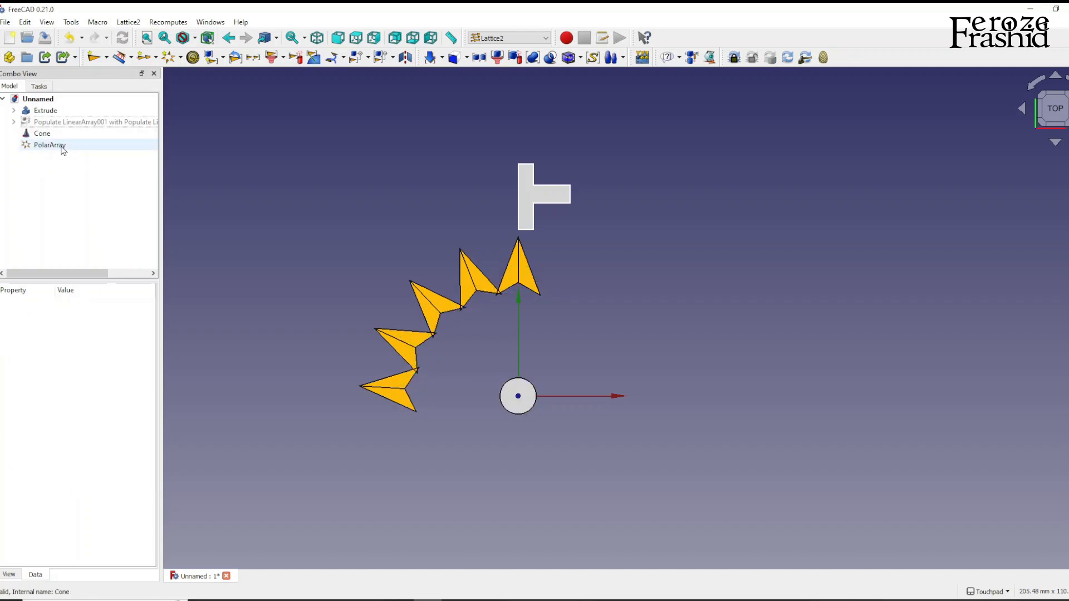
key(ctrl+z)
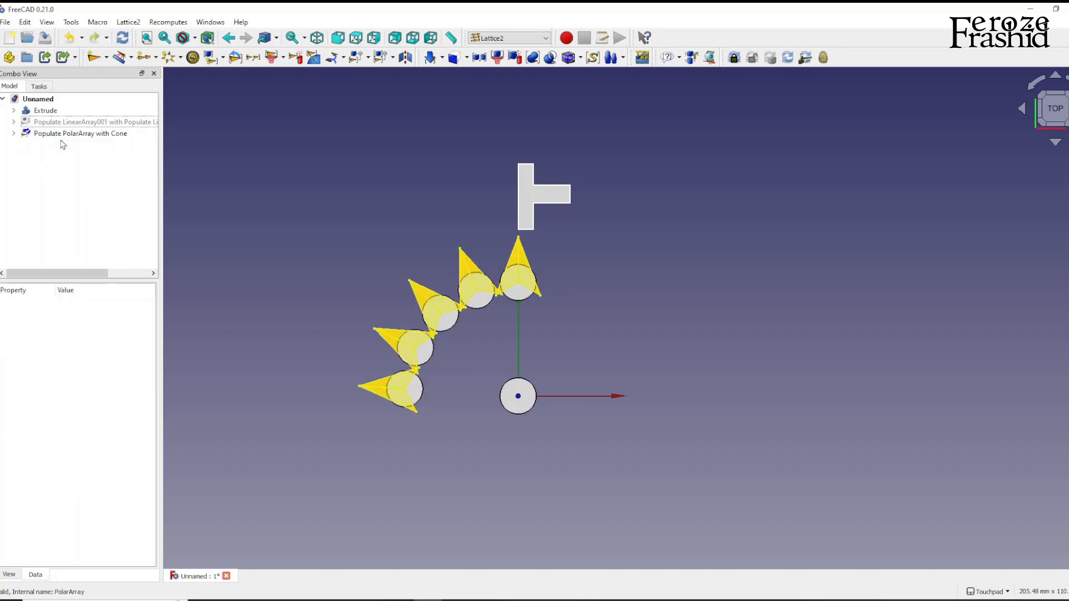
Hide the cone-populated polar array together with its source cone and its PolarArray placements.
click(64, 137)
click(14, 133)
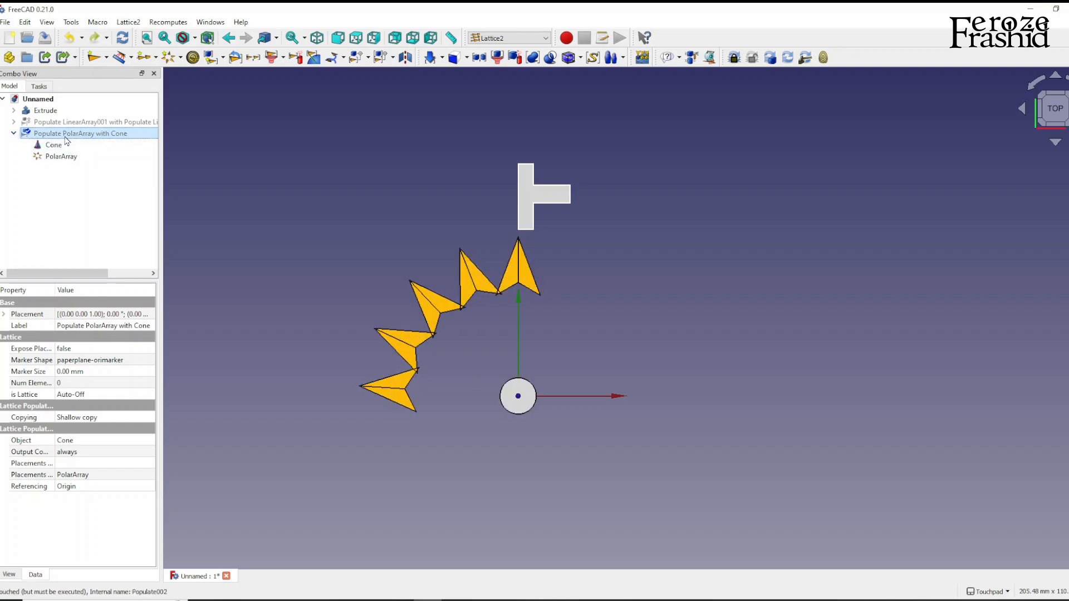
click(61, 145)
click(64, 156)
key(space)
click(68, 182)
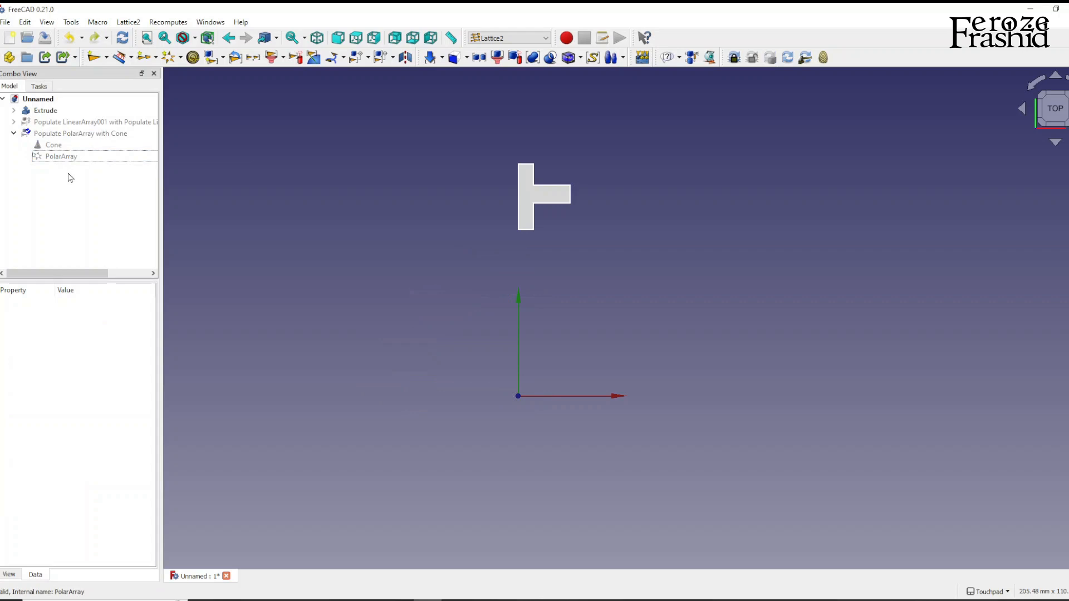
Create a second Lattice2 polar array and set its Count to 5.
click(46, 110)
click(376, 241)
click(168, 58)
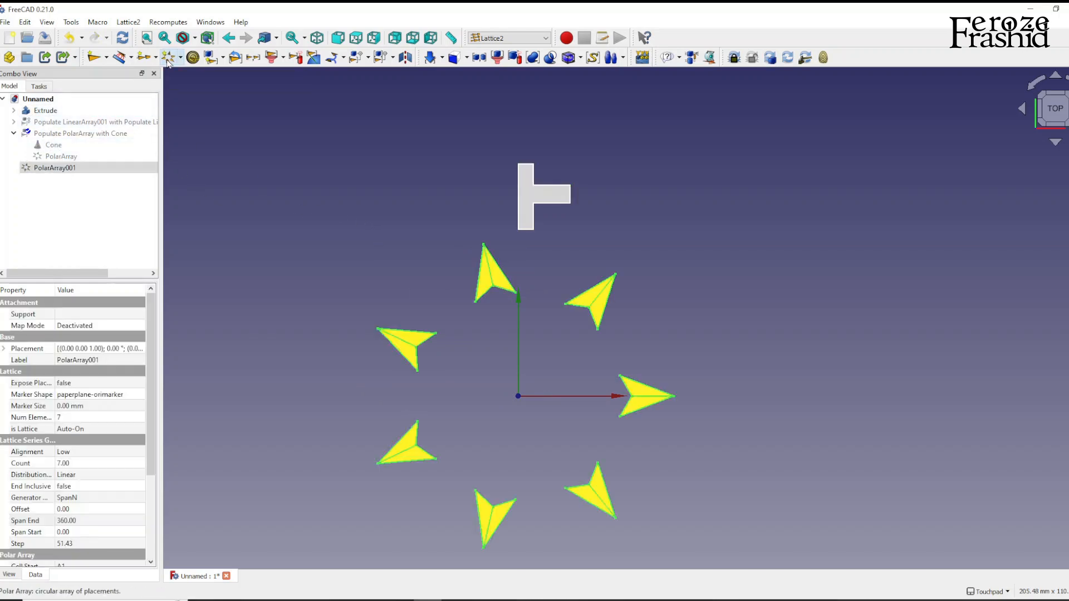
click(306, 212)
click(56, 168)
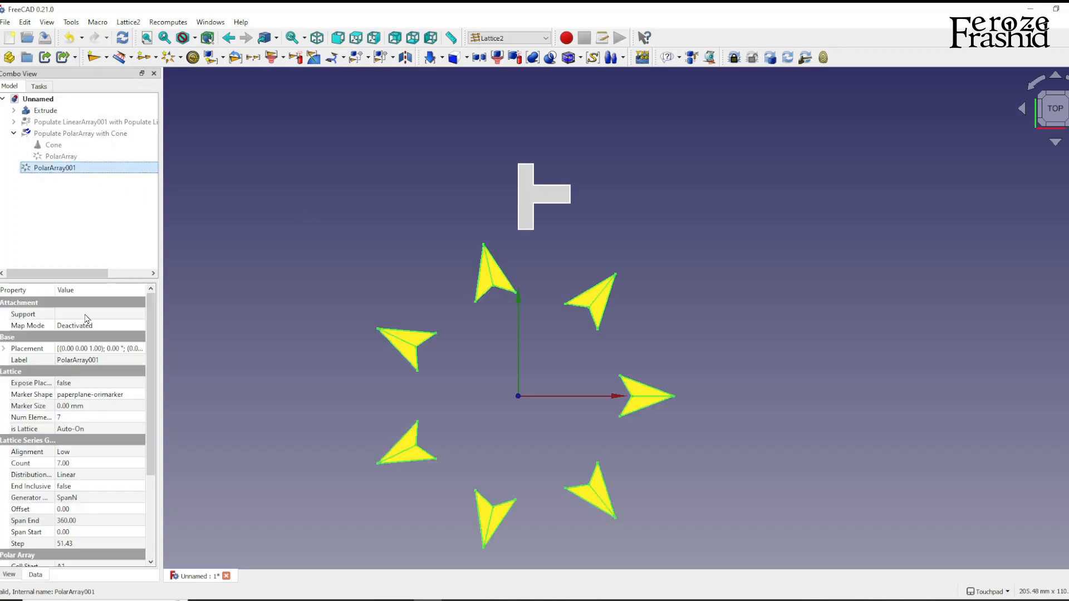
click(72, 464)
text(5)
key(Return)
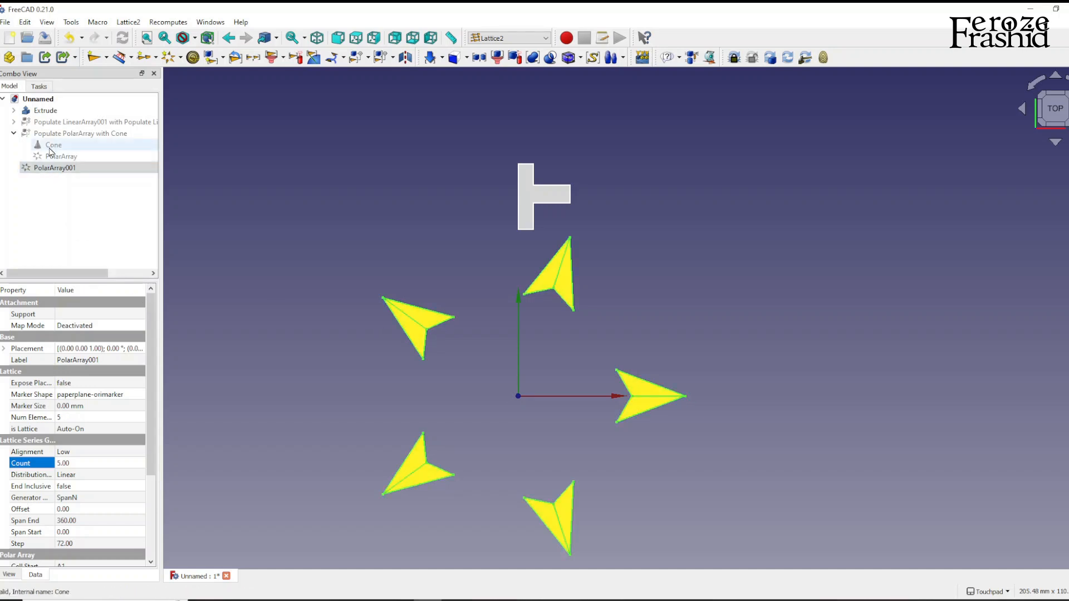
Populate PolarArray001 with copies of the T-shaped Extrude and hide the original Extrude.
click(52, 112)
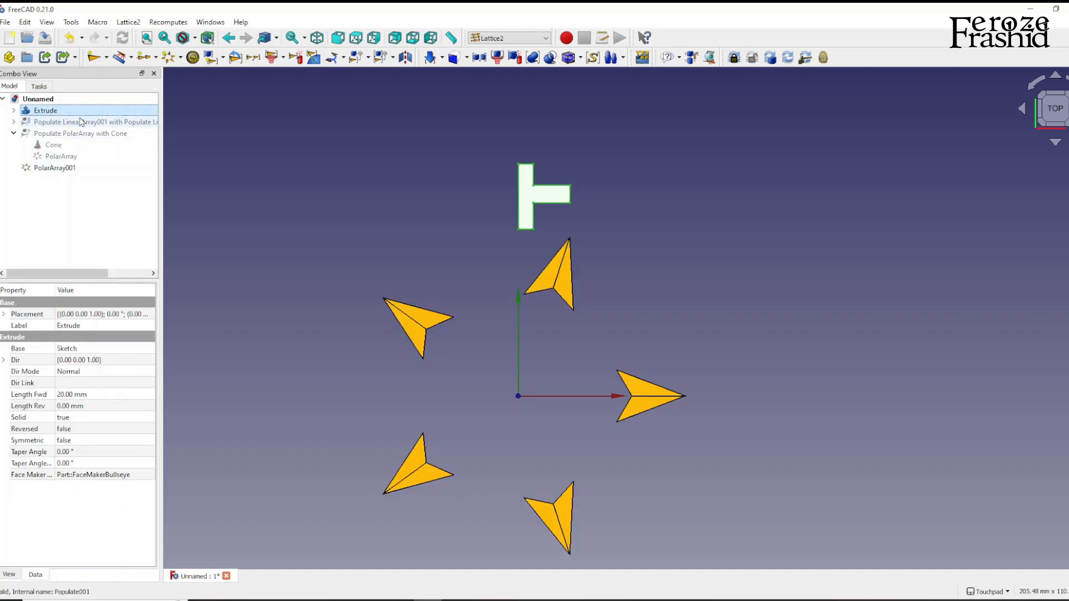
ctrl+click(59, 168)
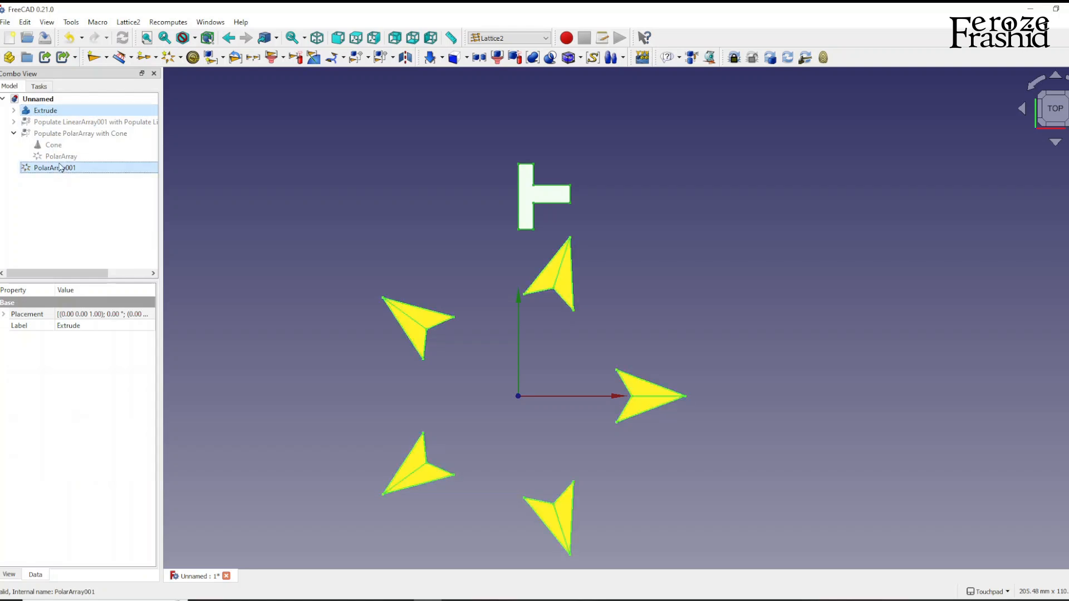
click(368, 57)
click(387, 76)
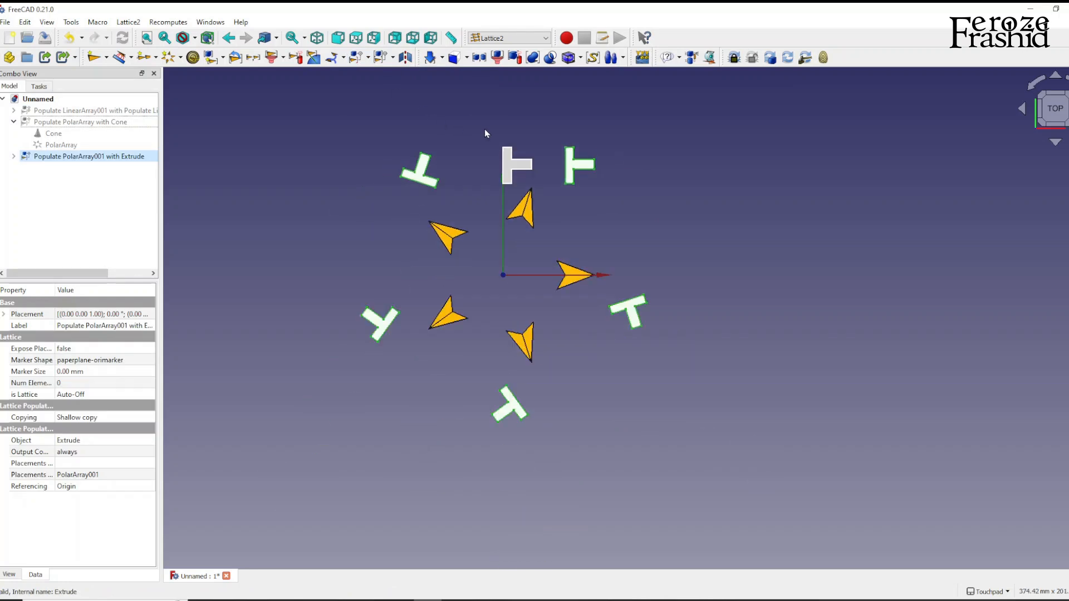
click(513, 166)
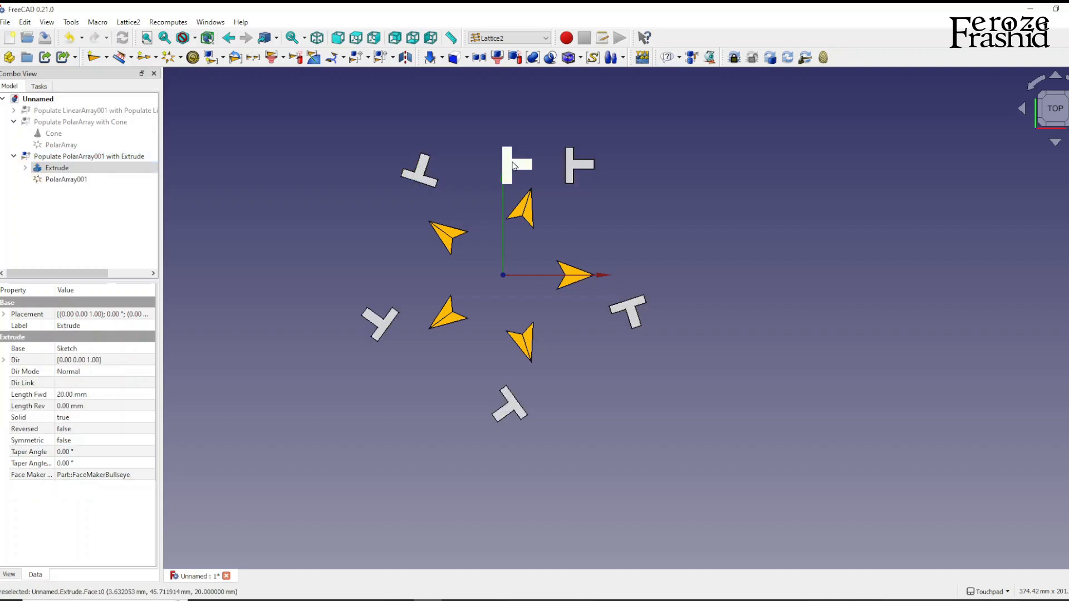
key(space)
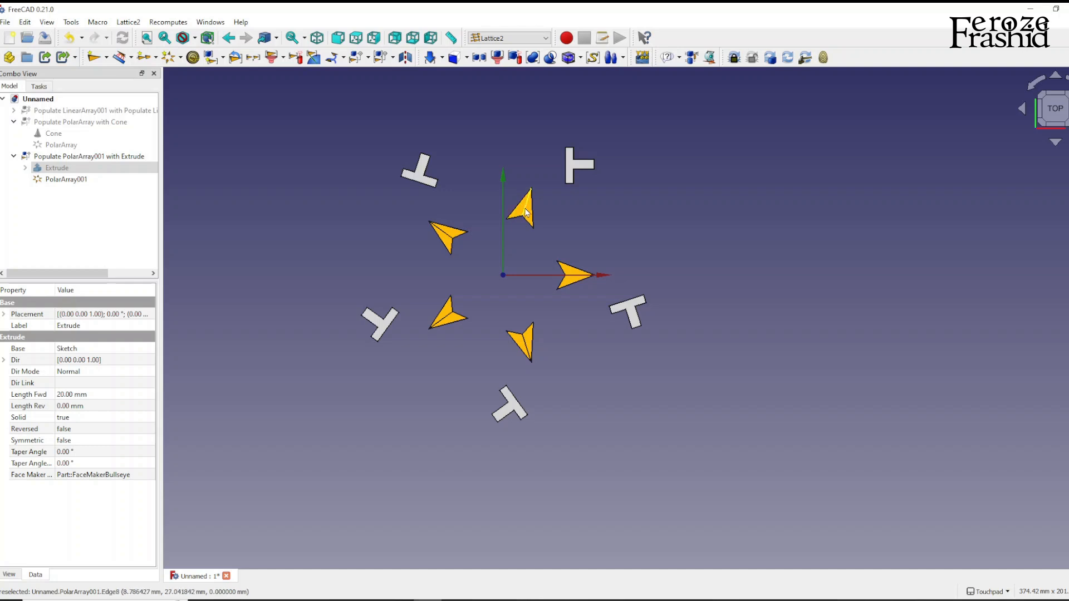
Show the cone-populated polar array briefly and hide it again.
click(70, 123)
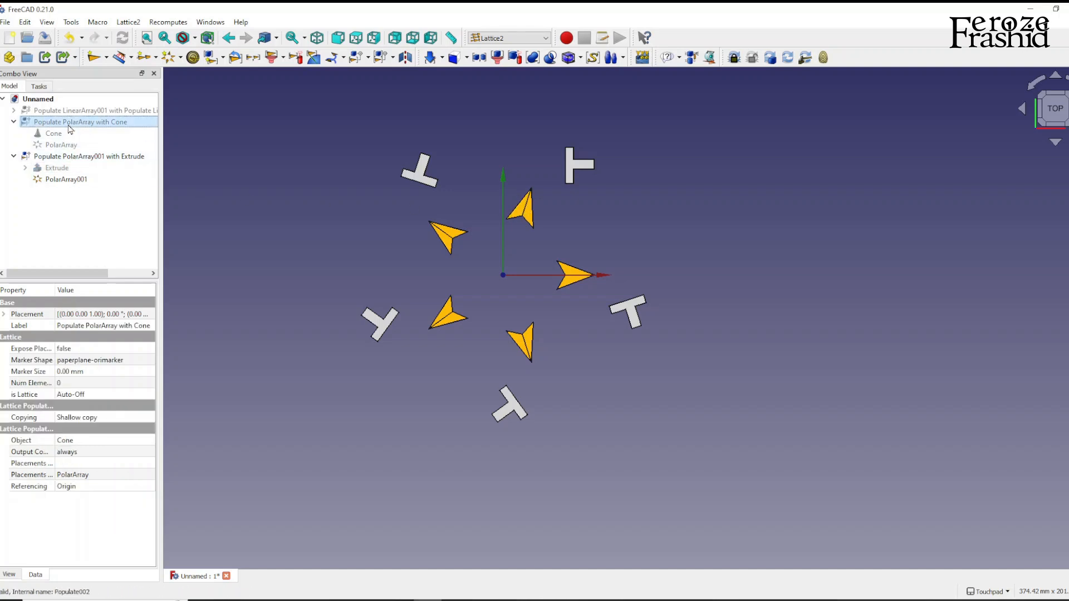
key(space)
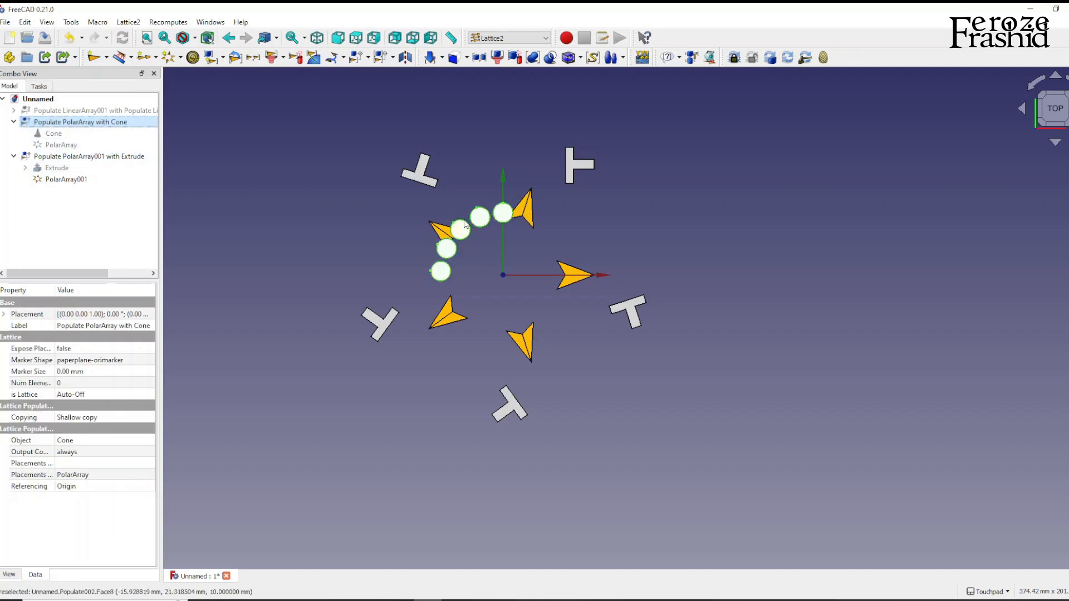
key(space)
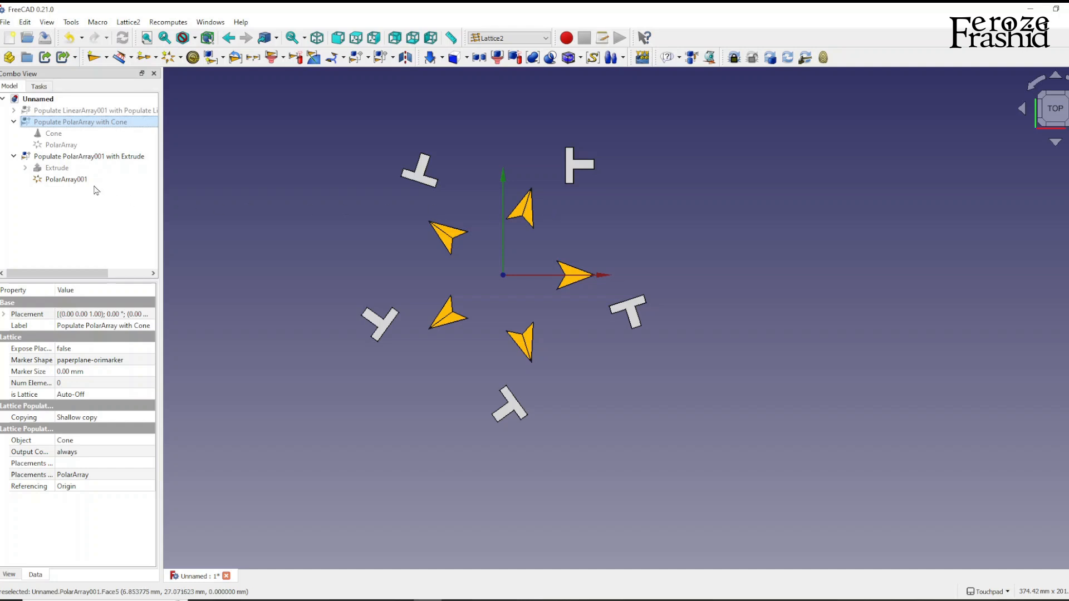
Examine the series and generator properties of PolarArray001, leaving the generator mode at SpanN.
click(75, 181)
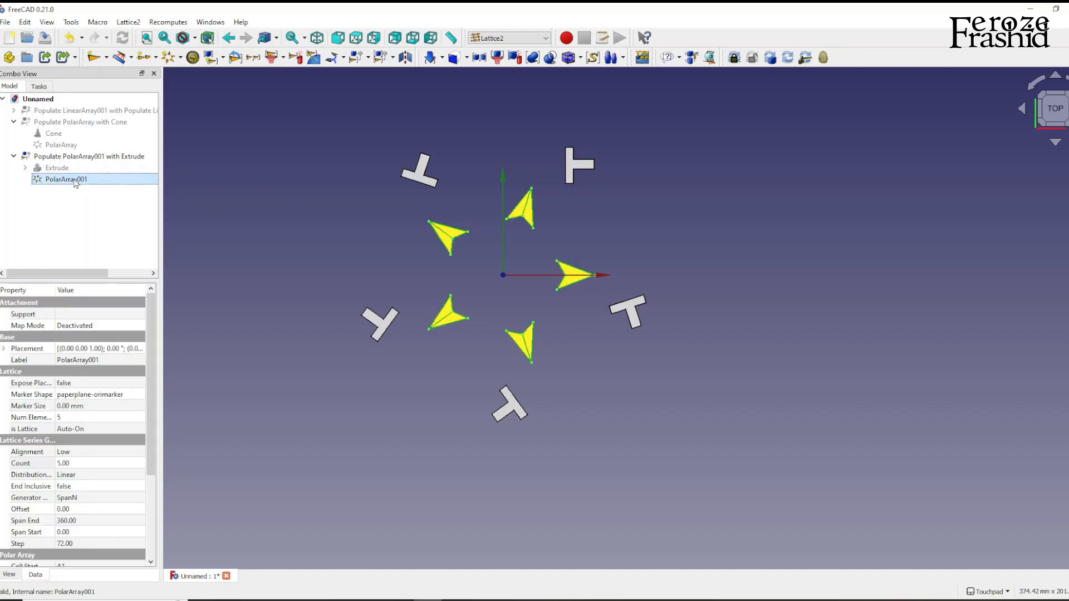
scroll(84, 475, down, 3)
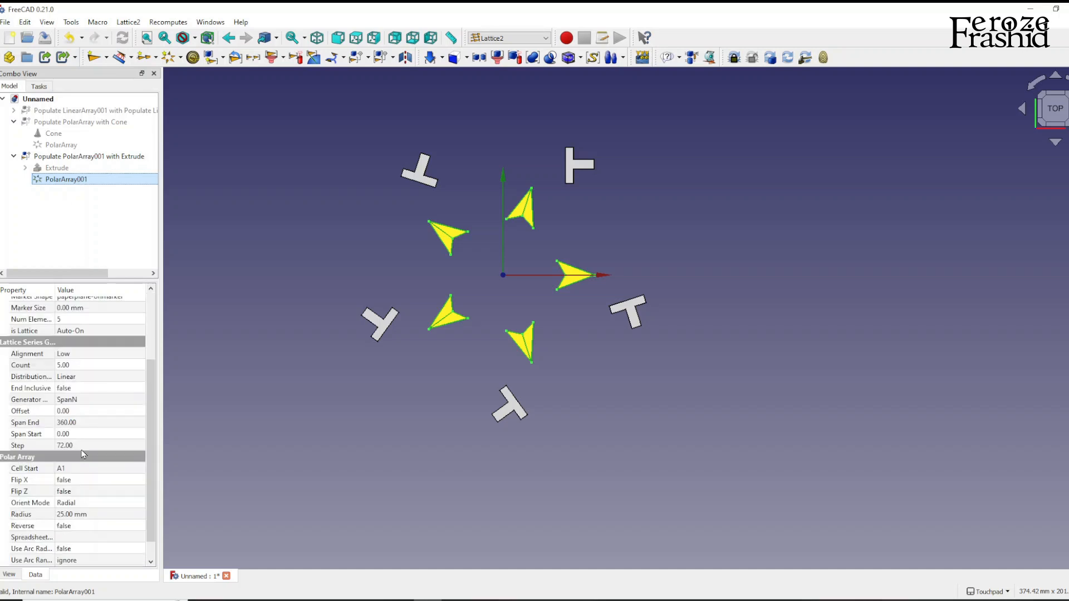
click(76, 400)
click(77, 400)
click(76, 405)
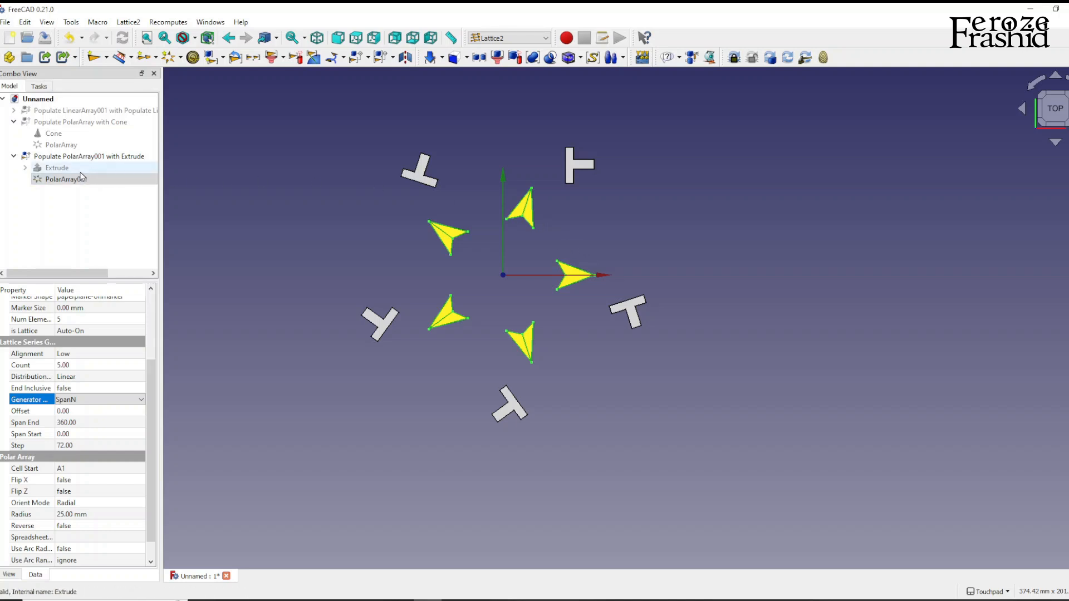
Compare the original Extrude's position with its array copies, leaving the Extrude hidden.
click(57, 168)
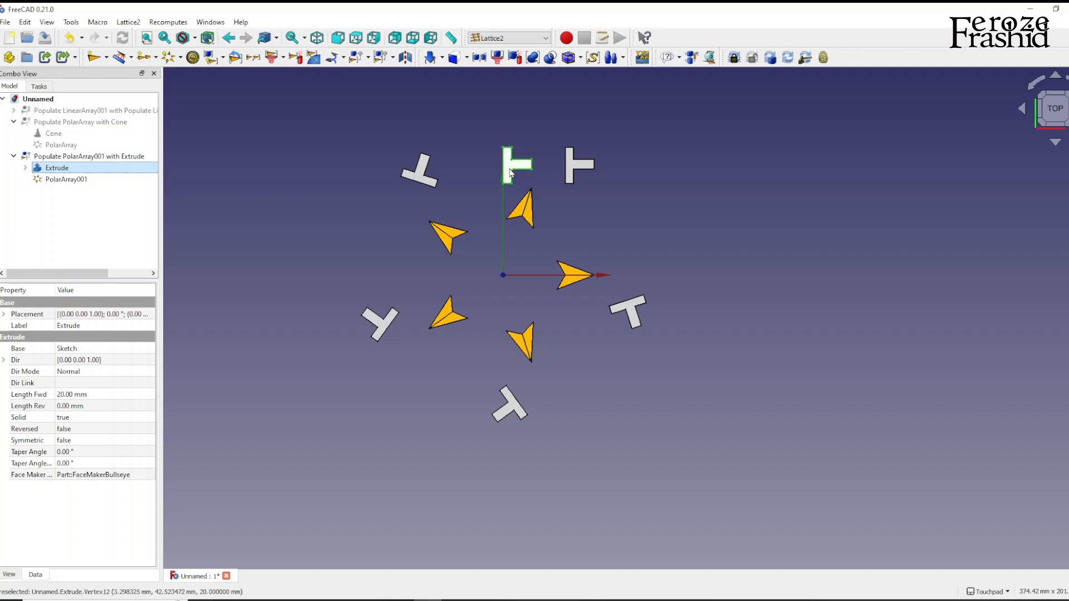
key(space)
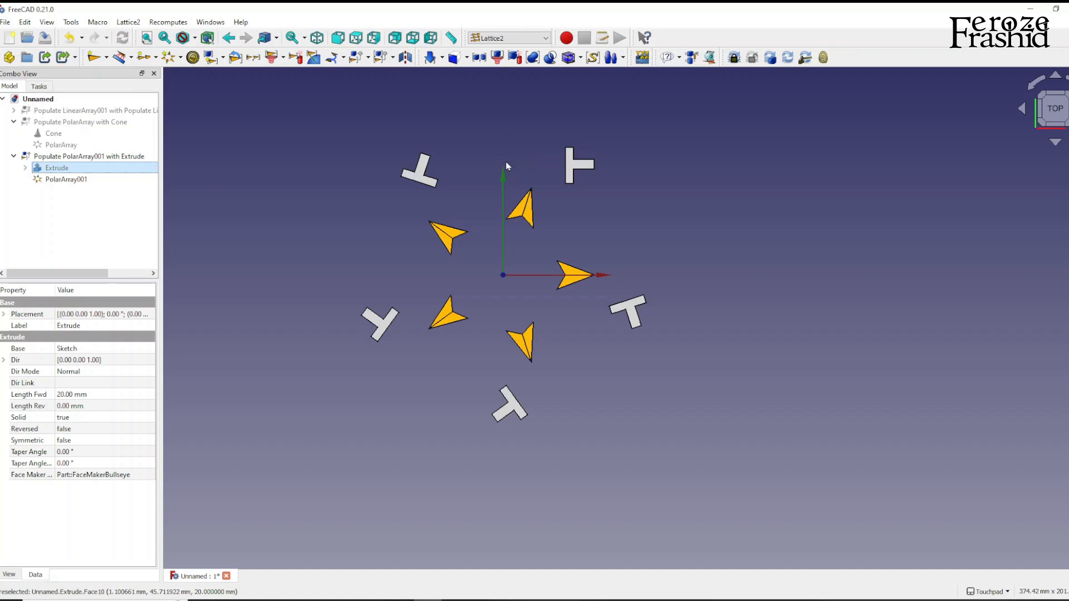
Set the Radius of PolarArray001 to 0 mm.
click(73, 179)
scroll(72, 476, down, 1)
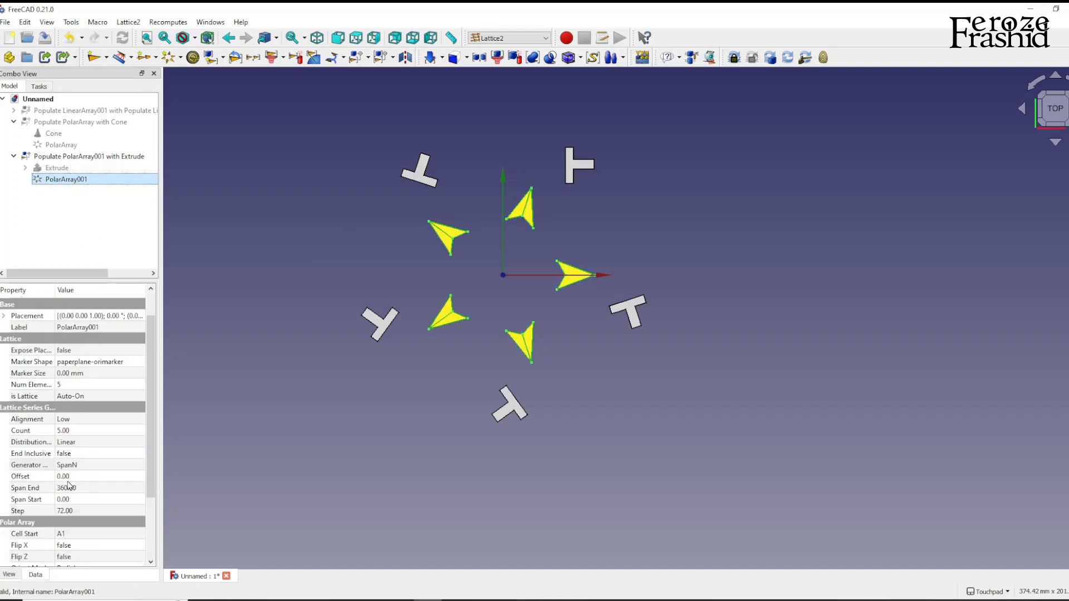
scroll(78, 469, down, 2)
scroll(77, 486, down, 1)
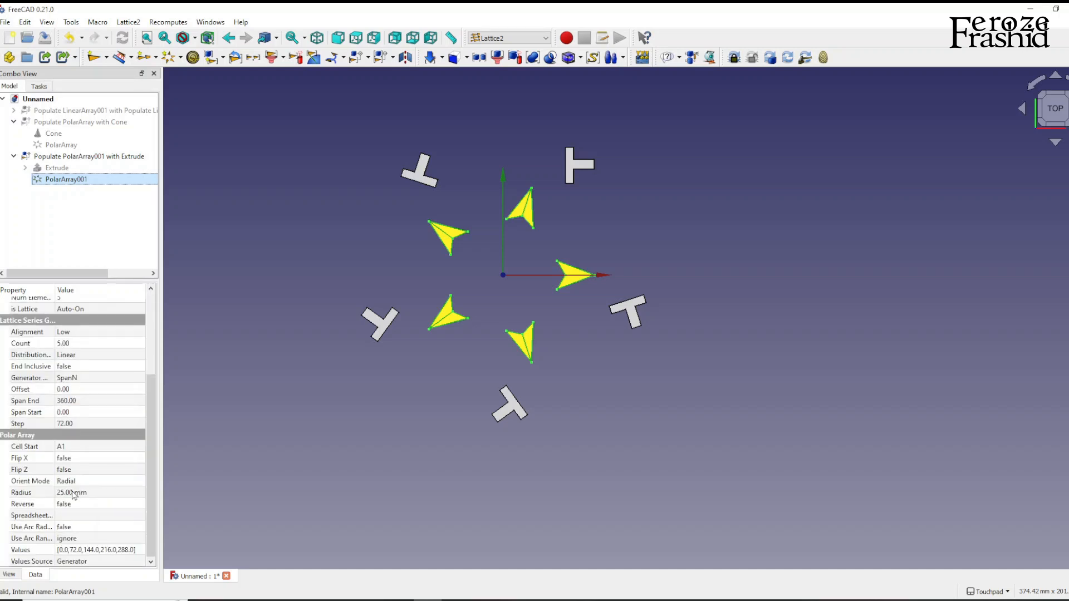
click(64, 493)
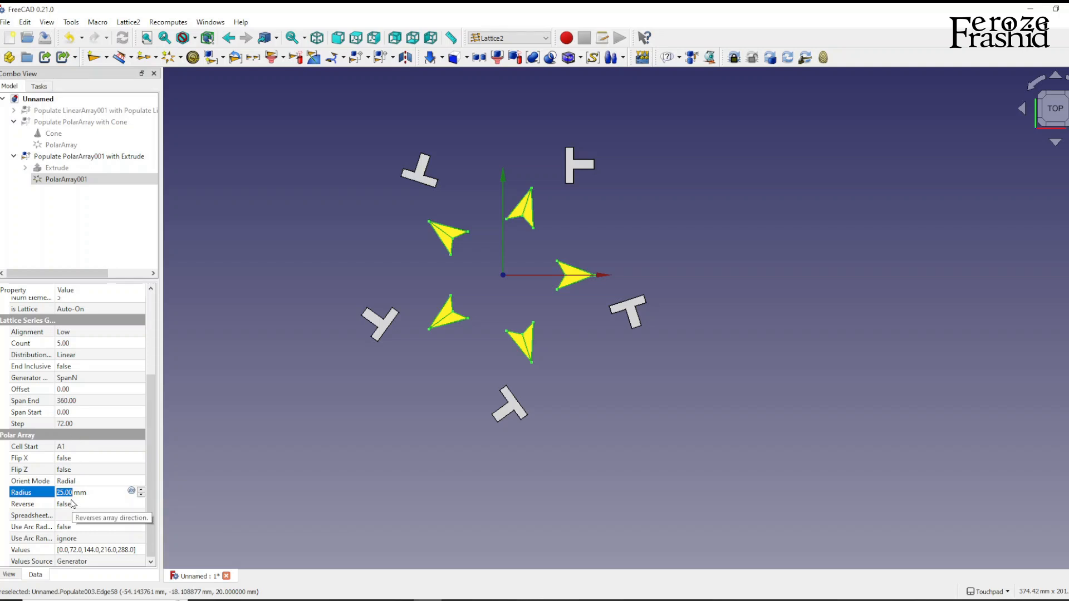
text(0)
key(Return)
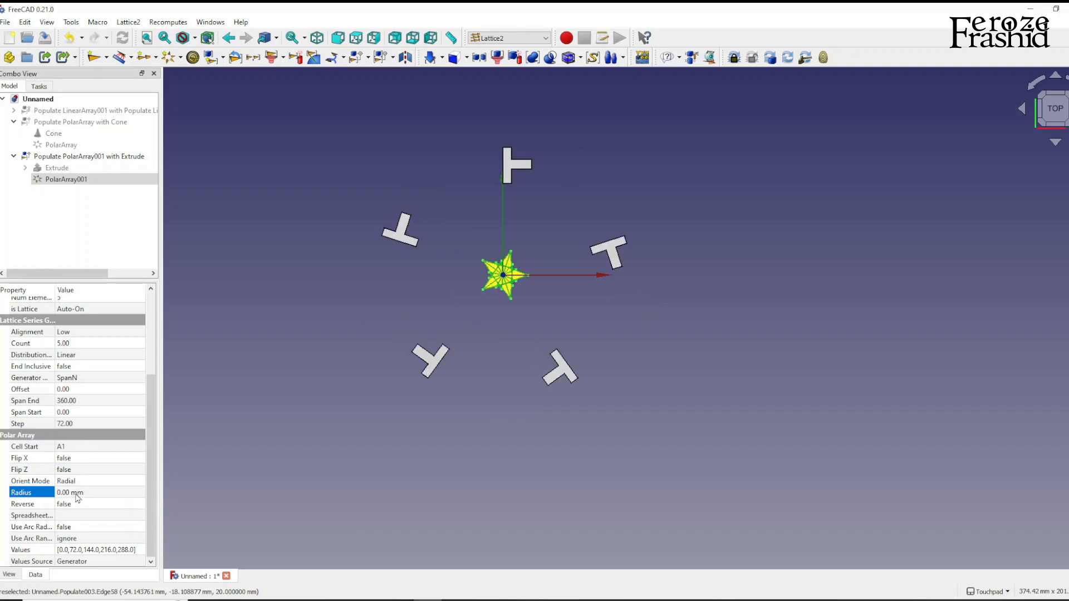
Compare the original Extrude with the zero-radius array copies by toggling its visibility, leaving it hidden.
click(62, 494)
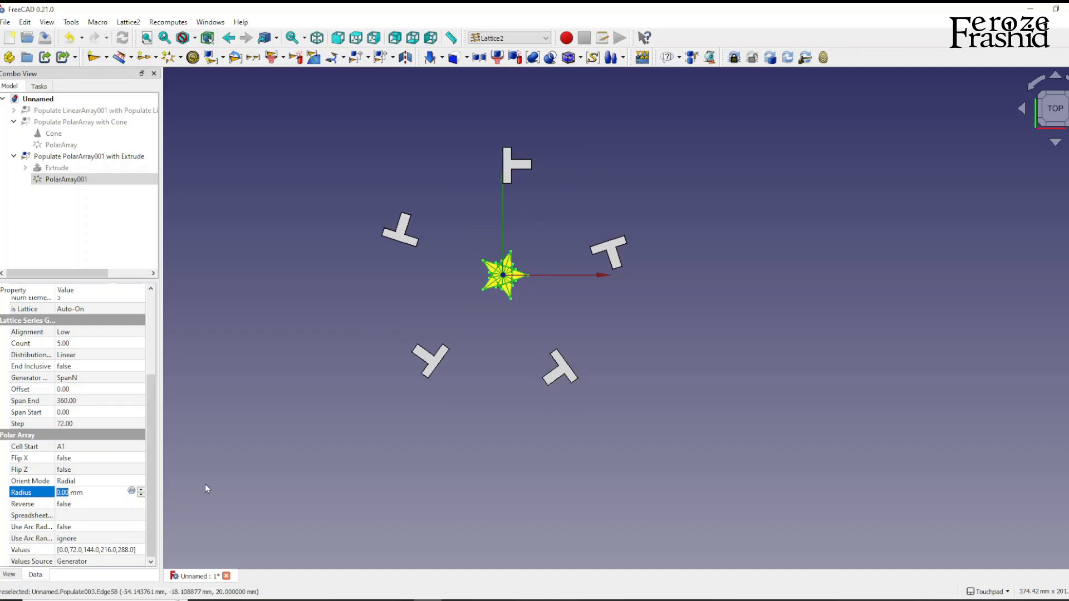
click(289, 377)
click(56, 168)
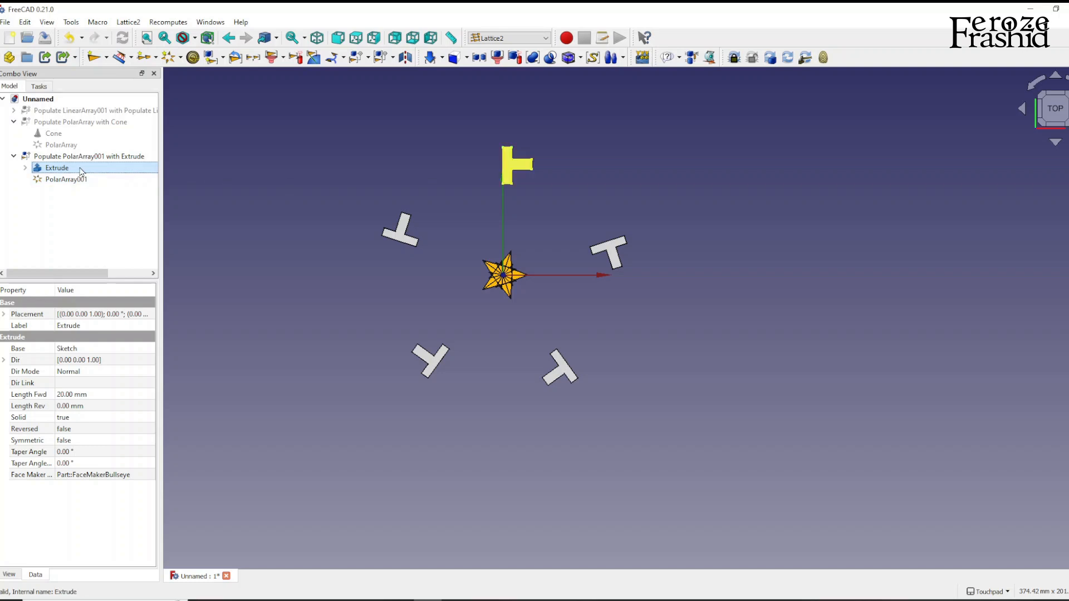
key(space)
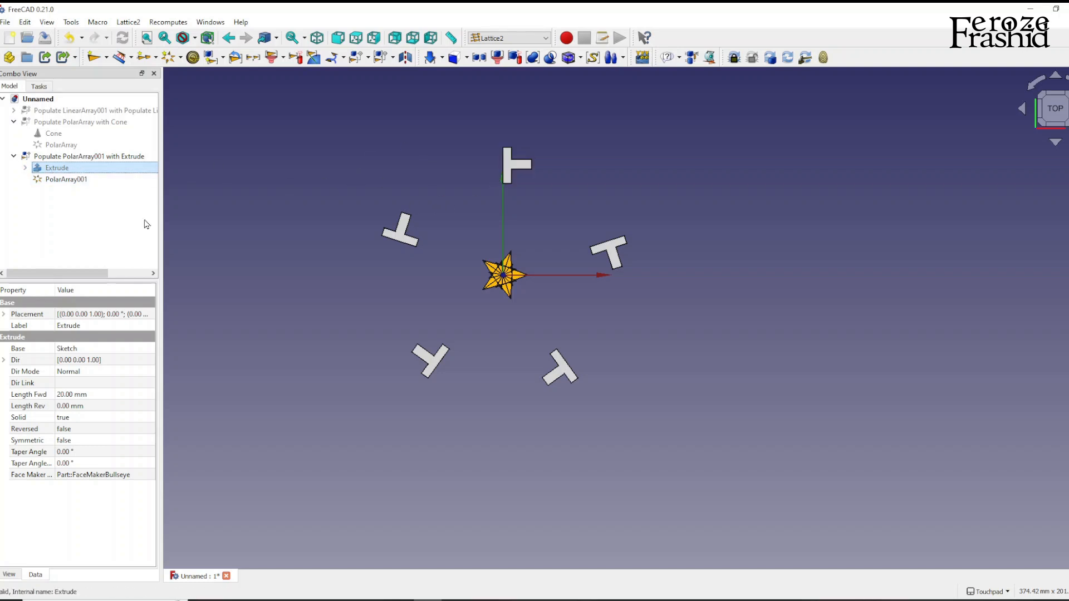
Try a Count of 4 and a Count of 6 for PolarArray001.
click(72, 180)
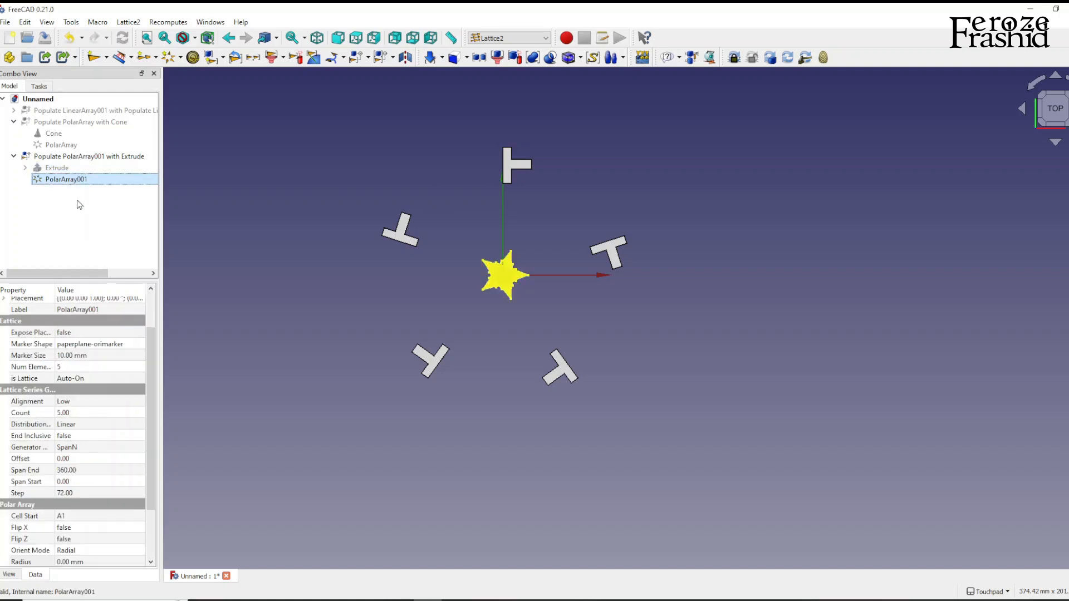
click(66, 412)
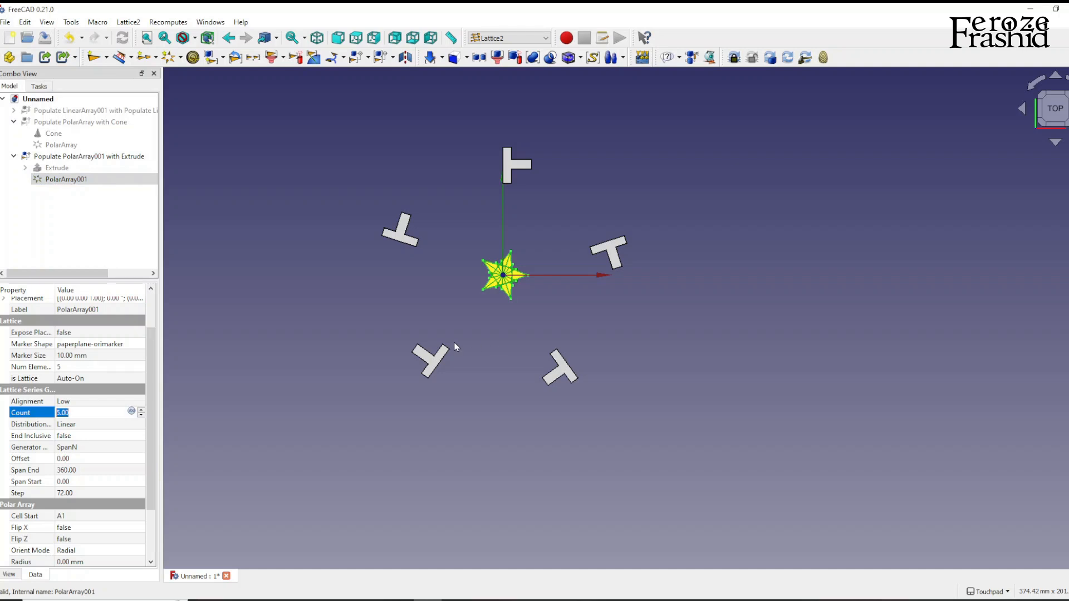
text(4)
key(Return)
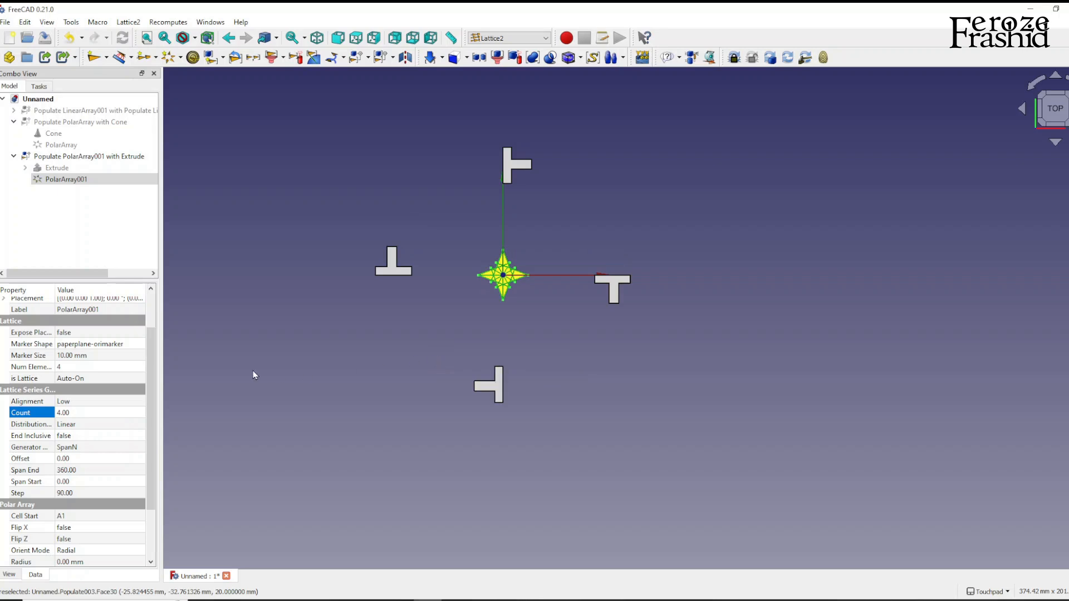
click(100, 413)
text(6)
key(Return)
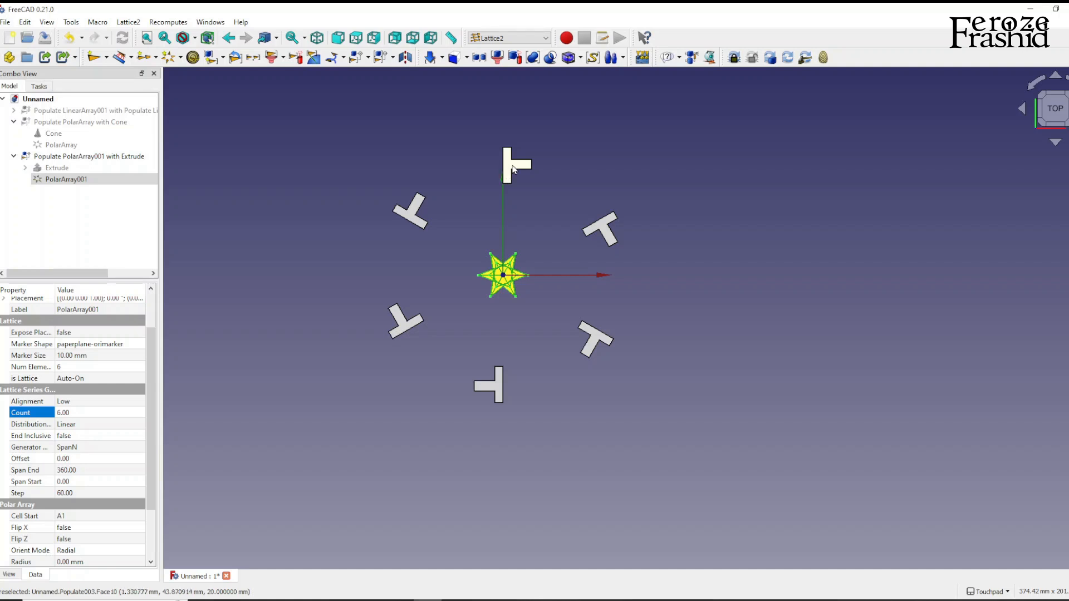
Try a Count of 2 and a Count of 3 for PolarArray001.
click(75, 415)
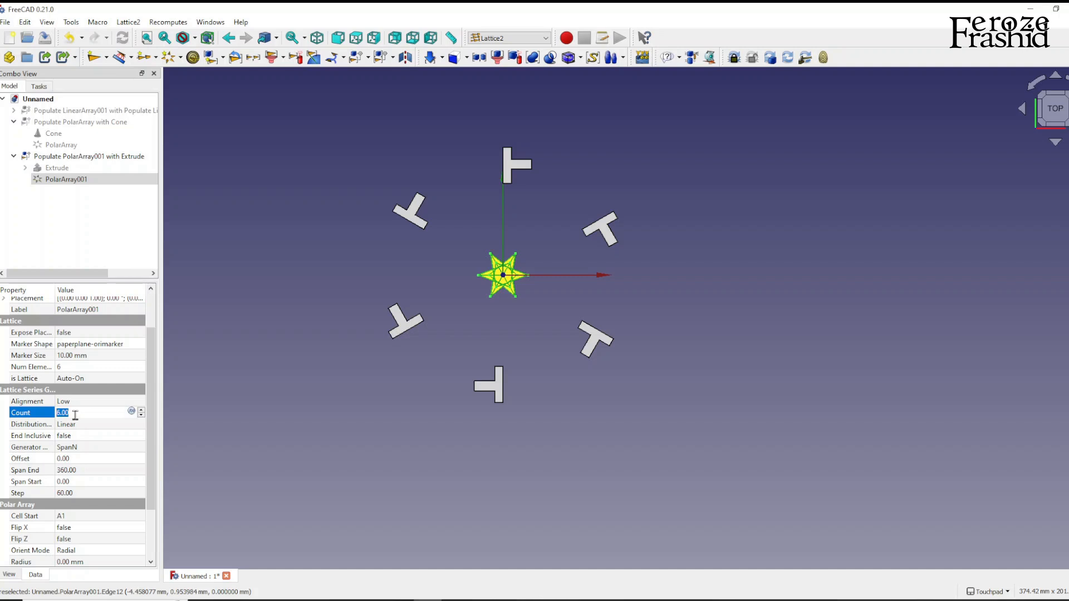
text(2)
key(Return)
click(76, 415)
text(3)
key(Return)
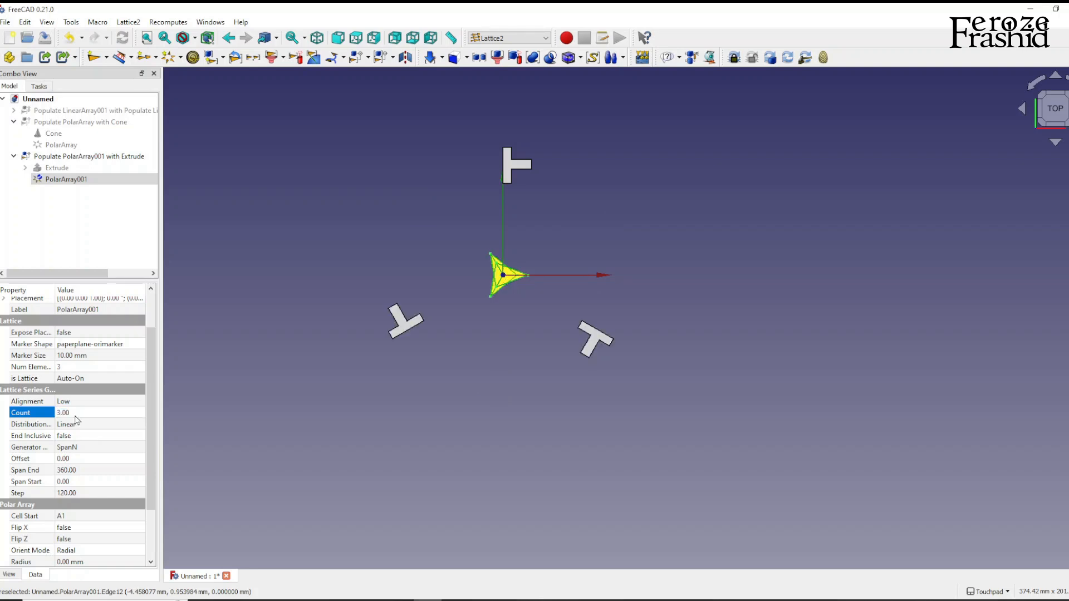
Set PolarArray001's Count to 5 and its Radius to 25 mm.
click(73, 416)
text(5)
key(Return)
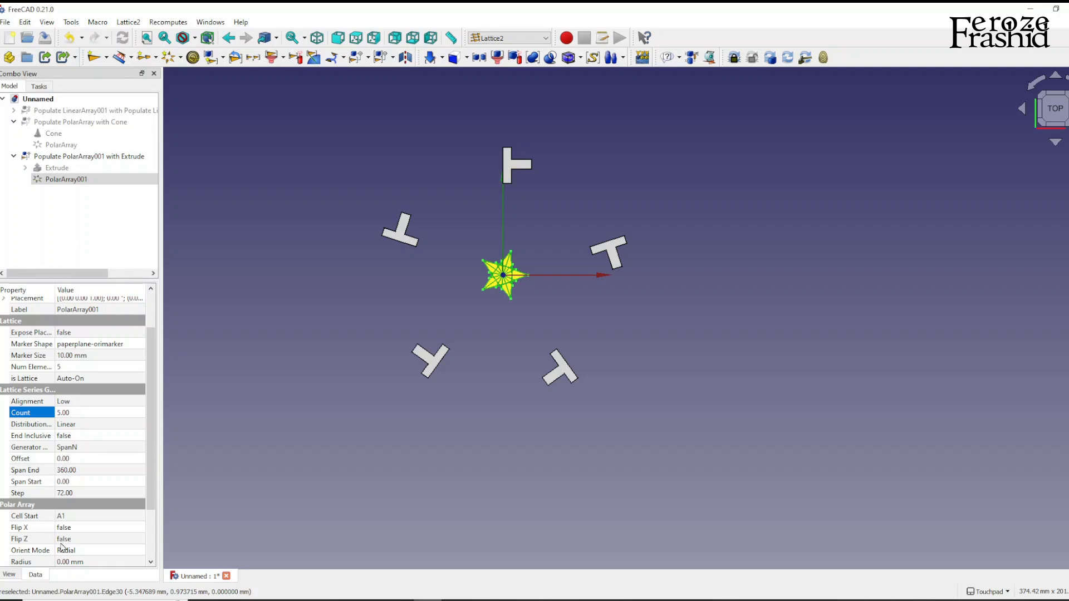
click(67, 562)
text(25)
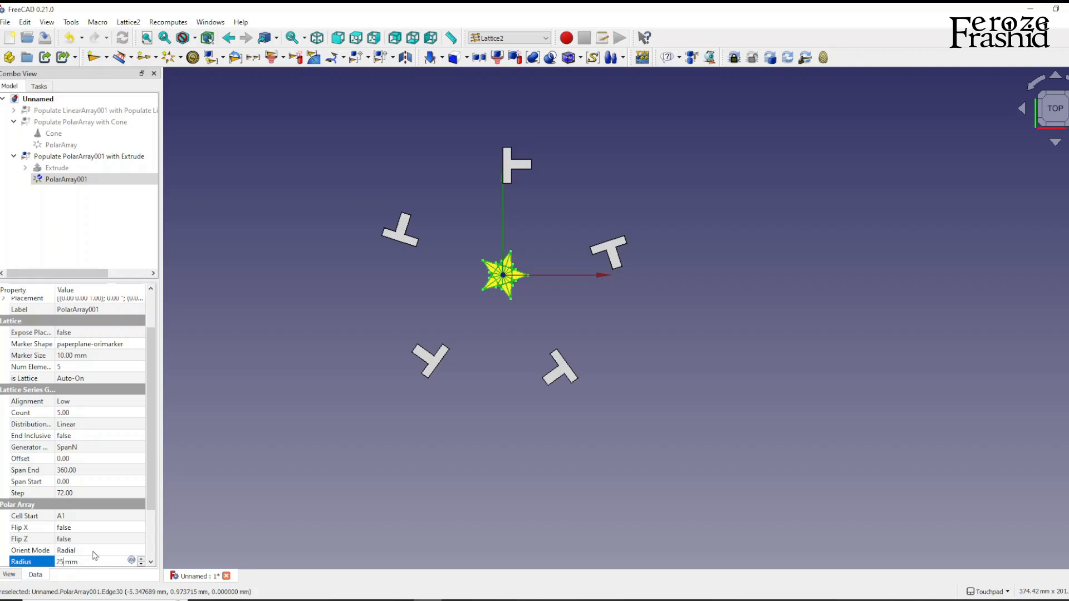
key(Return)
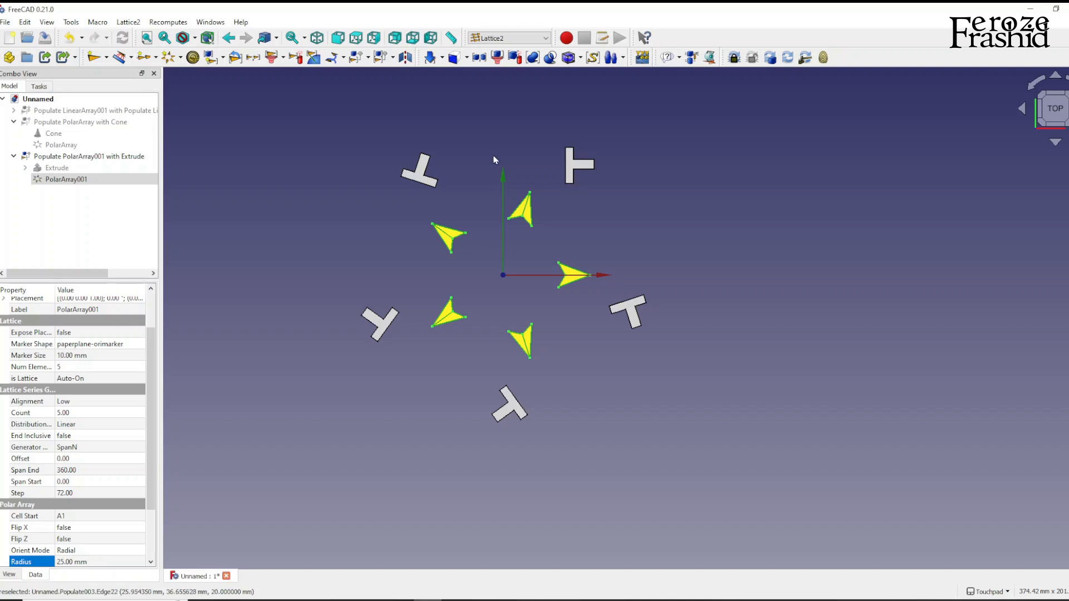
Try Radius values of 0, 1 and 2 mm in succession for PolarArray001.
click(76, 559)
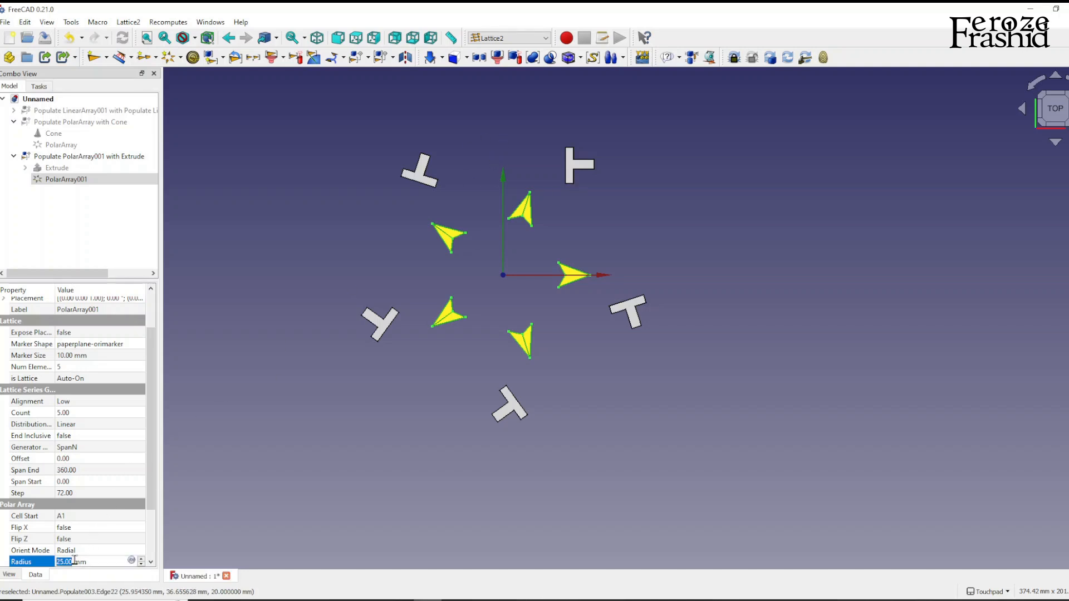
text(0)
key(Return)
click(76, 562)
text(1)
key(Return)
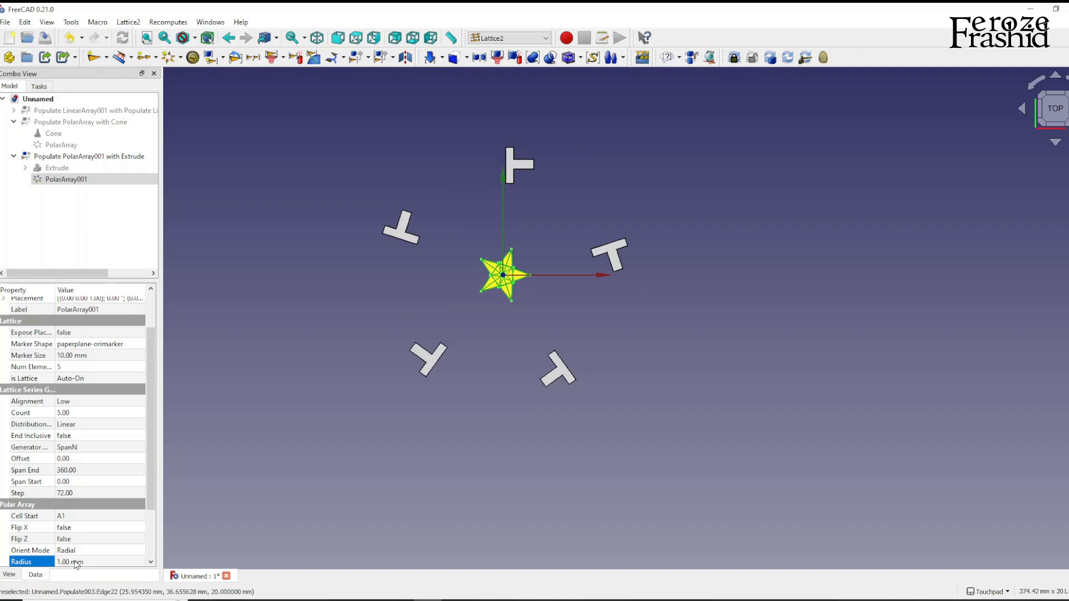
click(76, 562)
text(2)
key(Return)
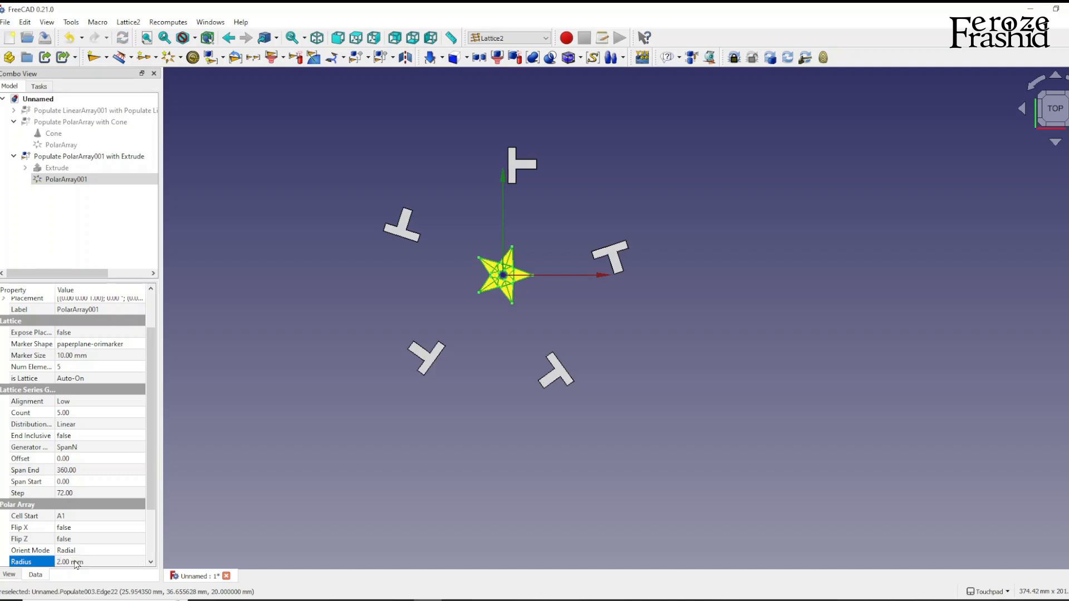
Inspect the T-shaped copies from the side, return to the top view and set PolarArray001's Radius to 0 mm.
key(3)
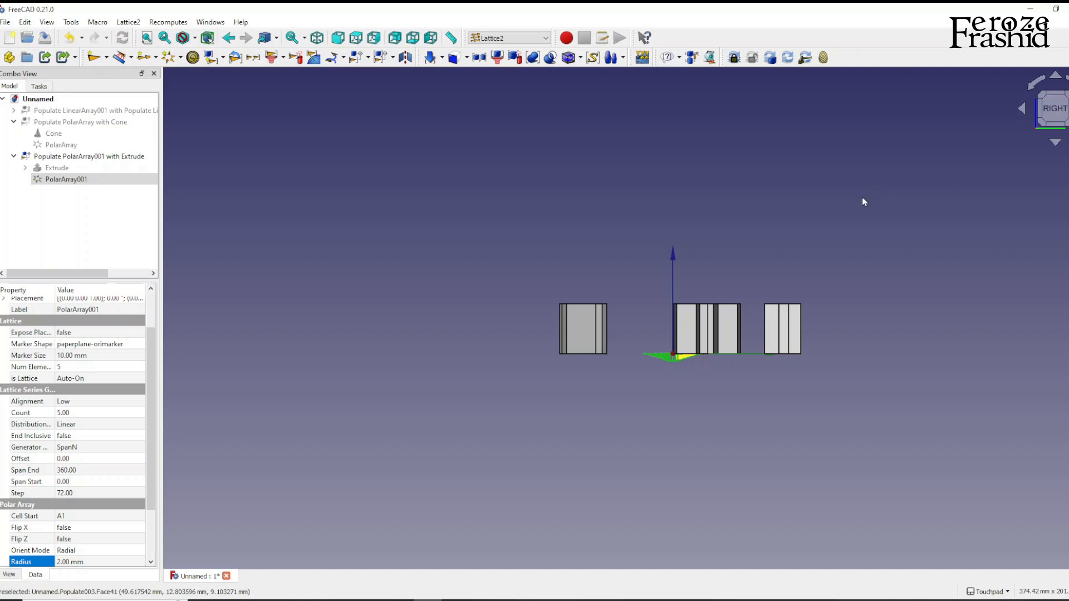
key(2)
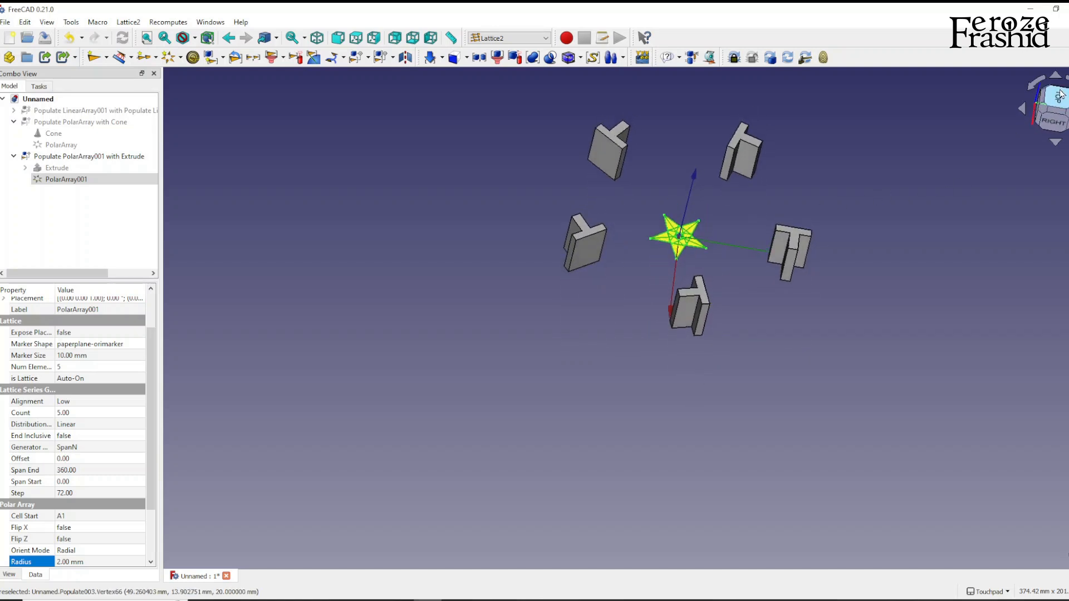
click(1061, 98)
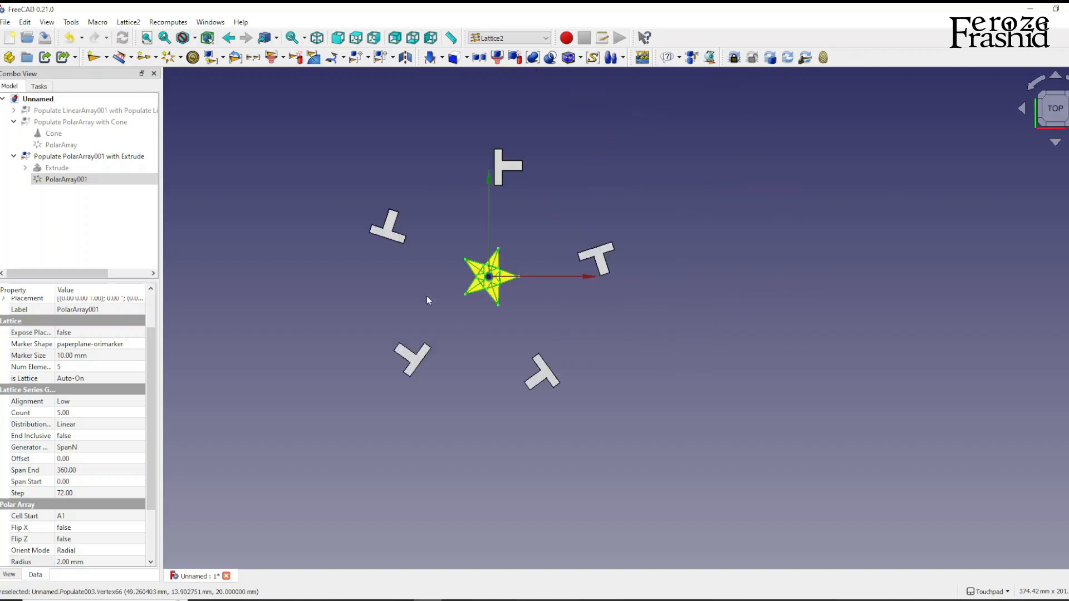
click(74, 552)
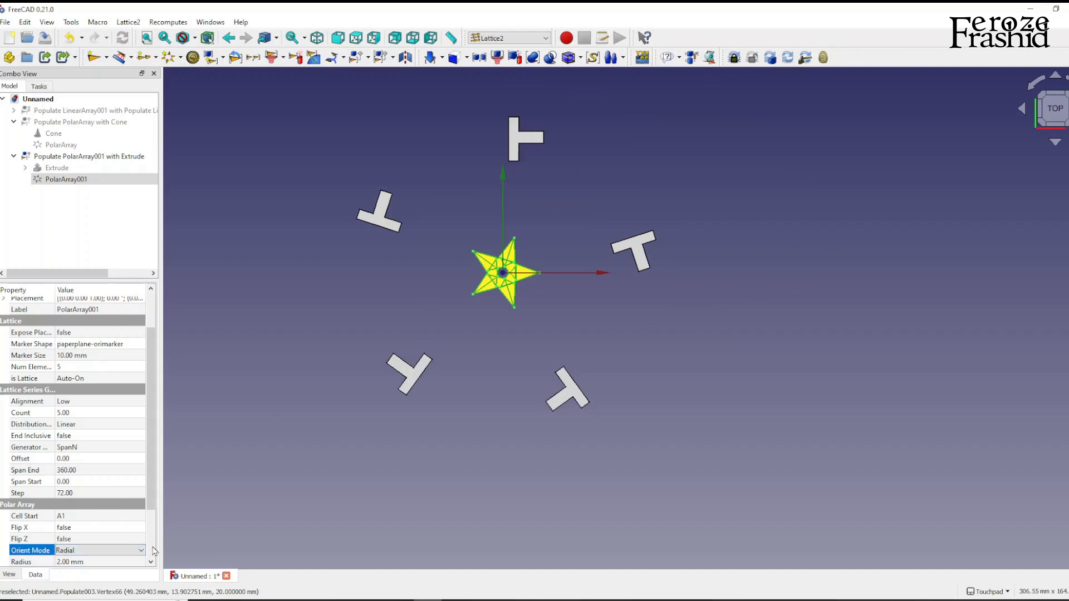
click(134, 559)
text(0)
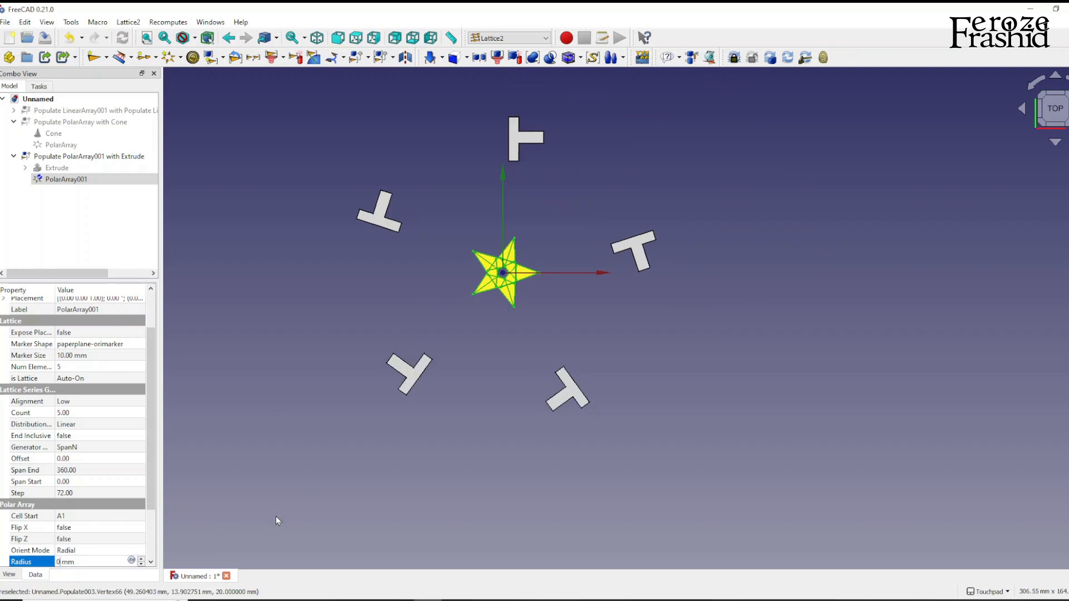
key(Return)
Increase PolarArray001's Radius from the centre in 1 mm increments up to 3 mm.
click(75, 562)
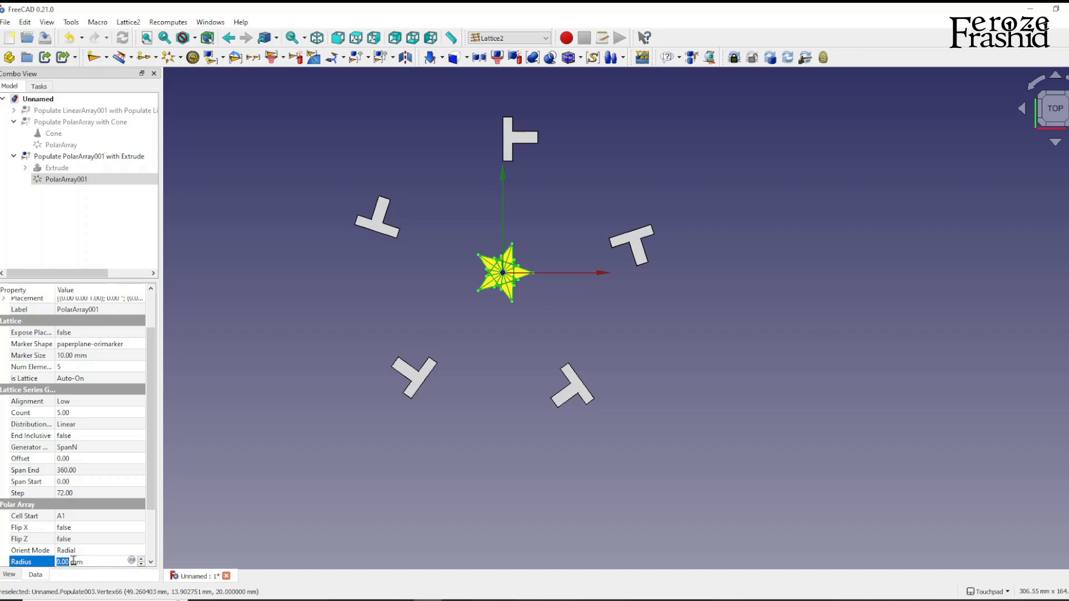
text(1)
key(Return)
click(72, 561)
text(2)
key(Return)
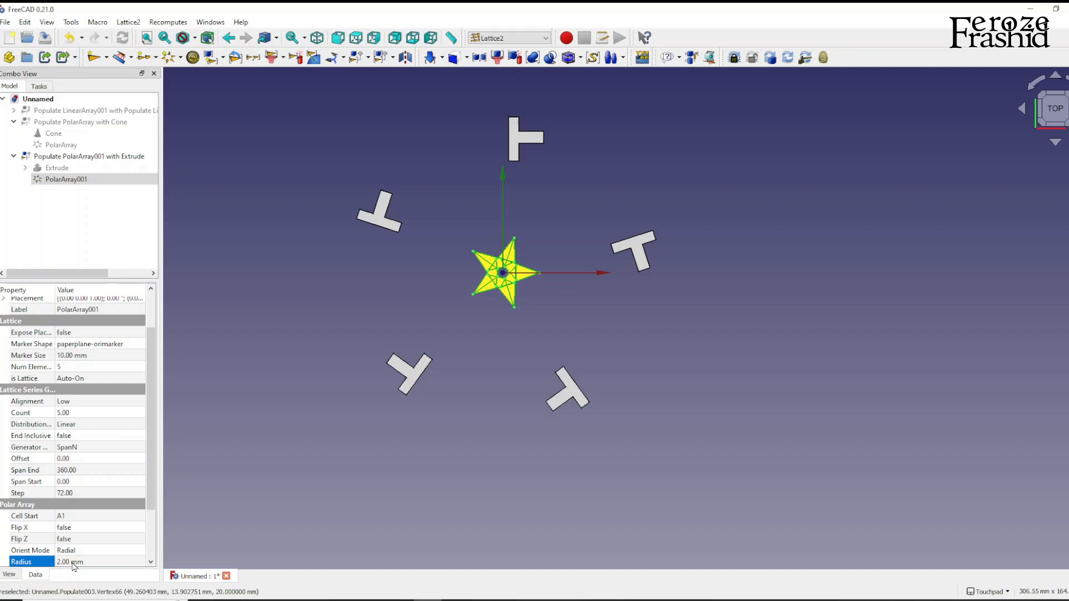
click(73, 563)
text(3)
key(Return)
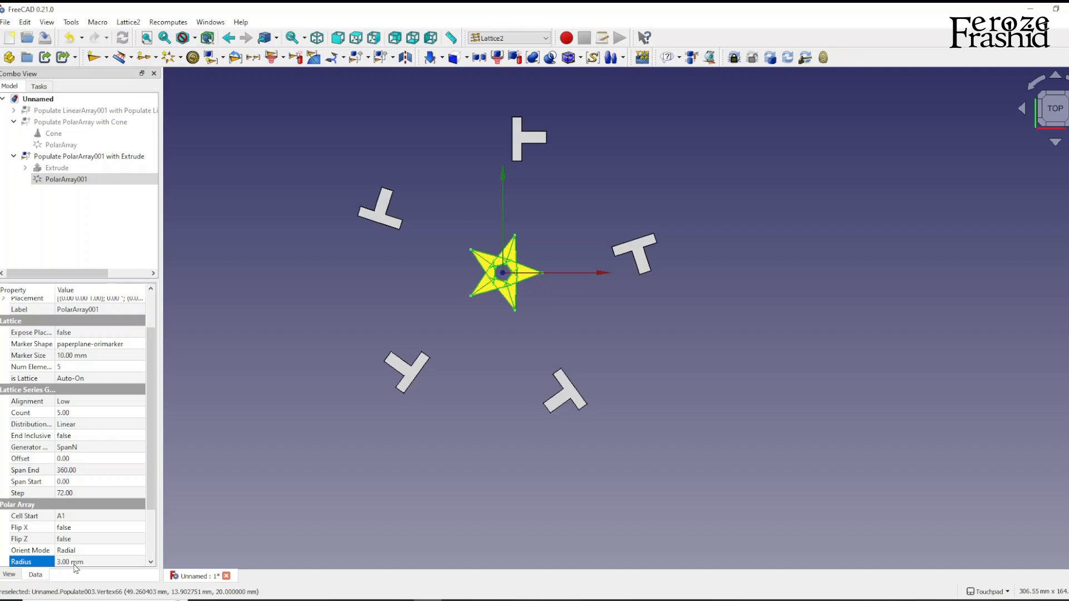
Set PolarArray001's Radius to 4 mm.
click(69, 562)
text(4)
key(Return)
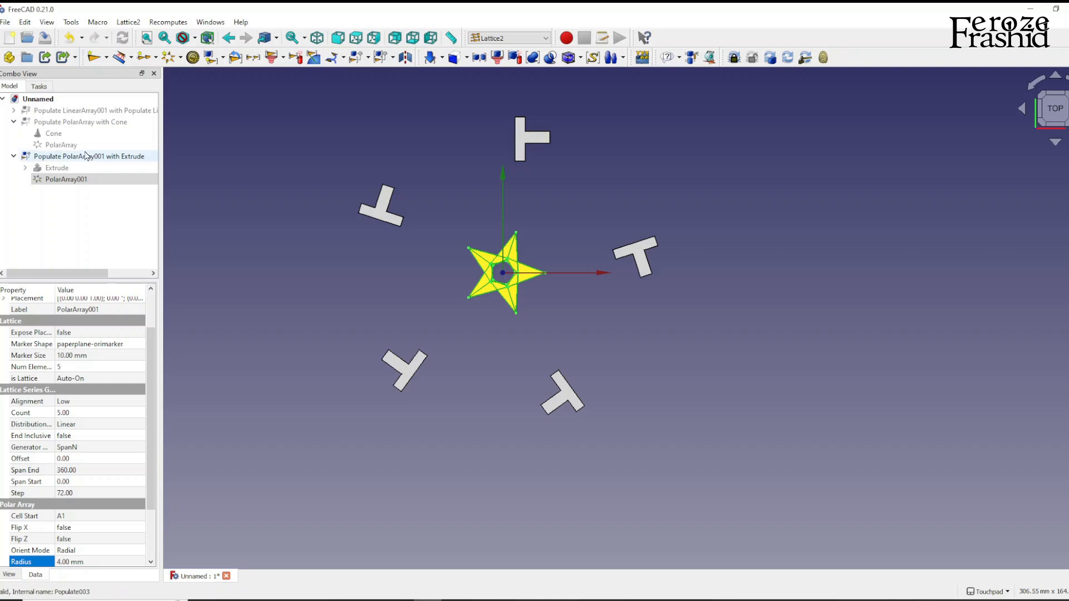
Show the original Extrude alongside the array copies and compare its position with the nearest copy.
click(71, 169)
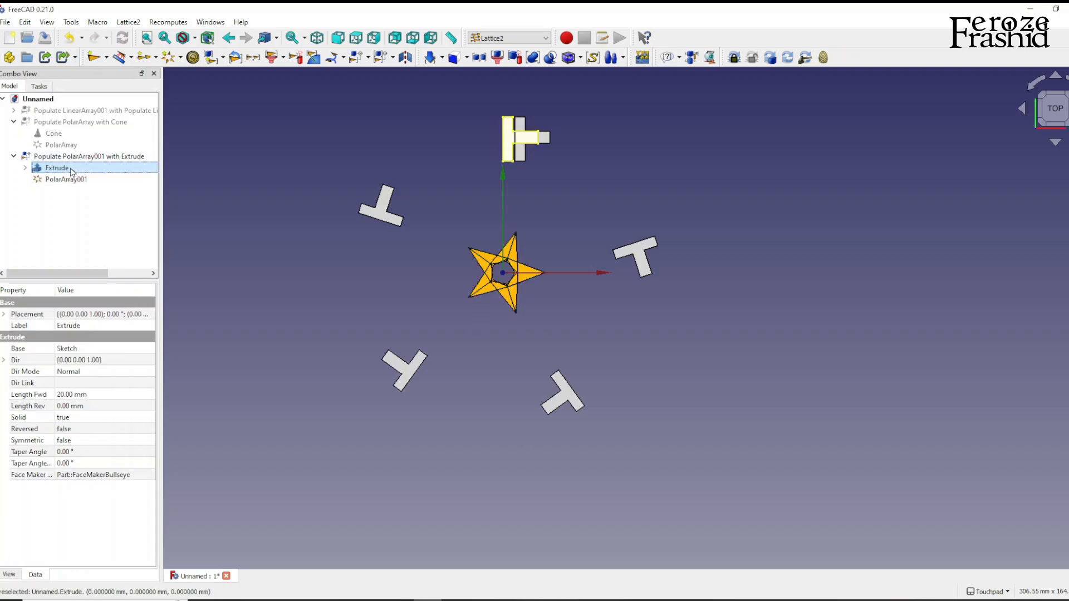
scroll(502, 124, up, 2)
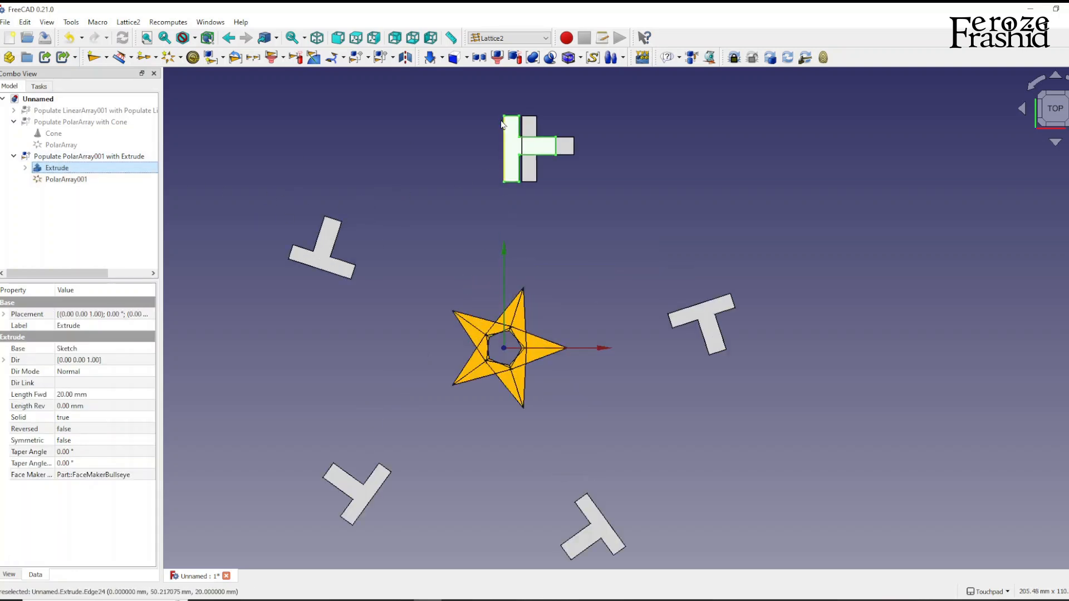
scroll(502, 124, down, 2)
Set PolarArray001's Radius to 5 mm and then reset it to 0 mm.
click(73, 181)
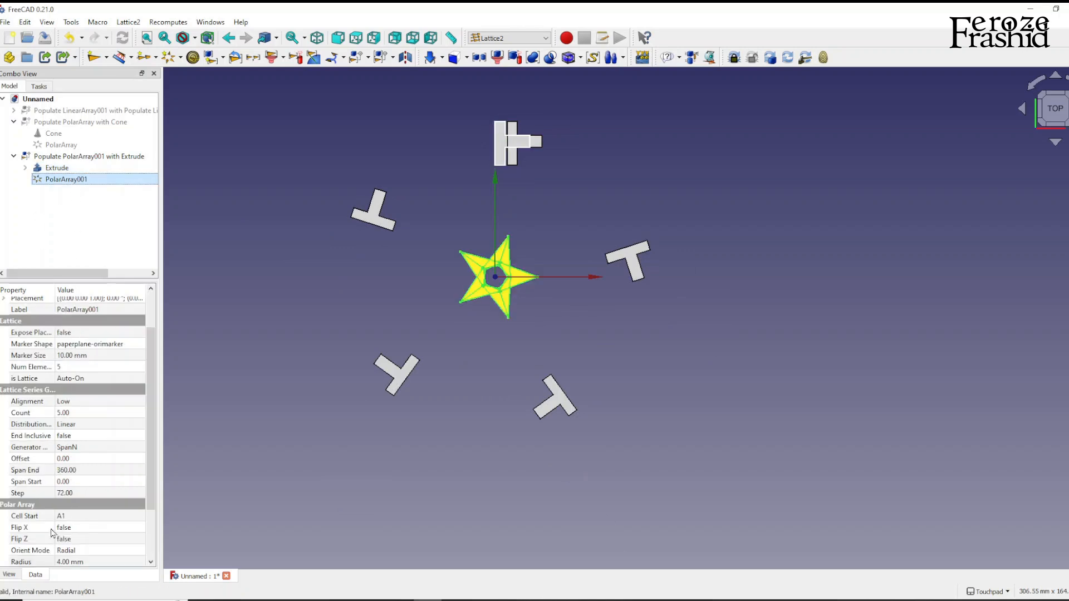
click(64, 562)
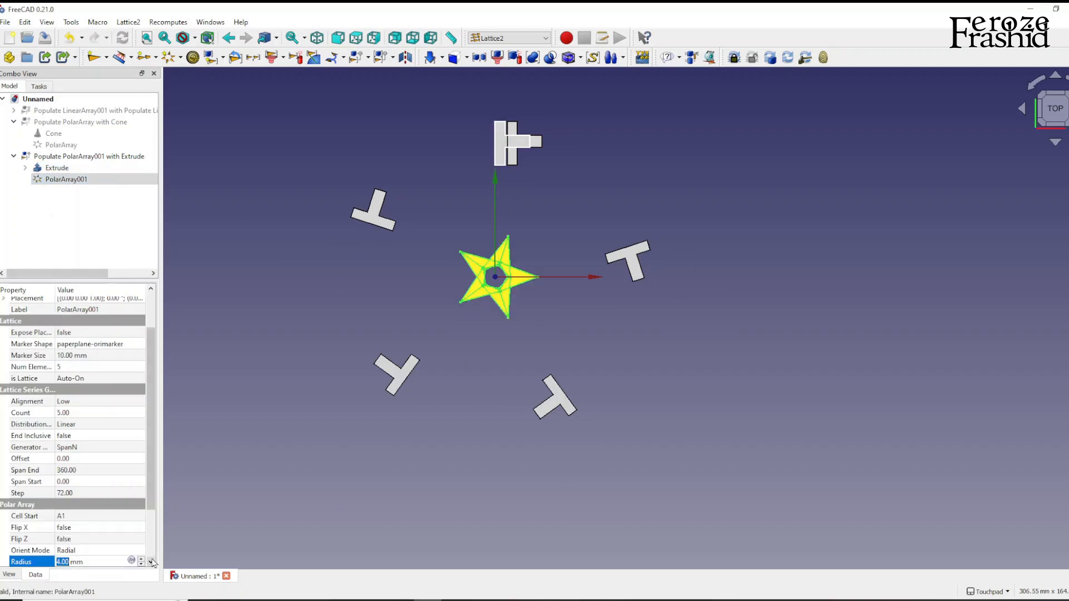
key(Return)
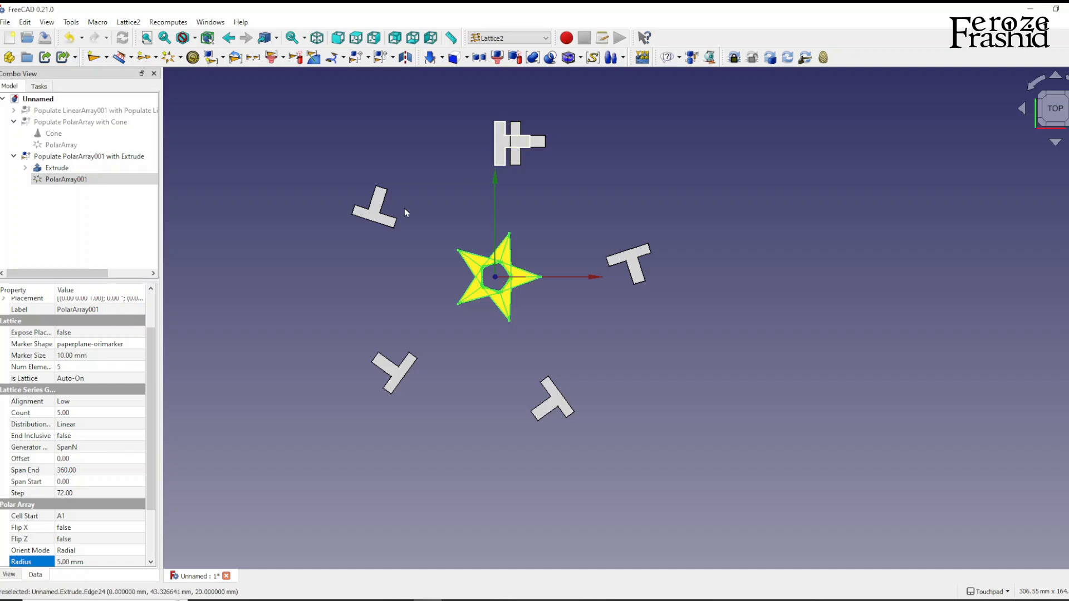
click(72, 562)
text(0.)
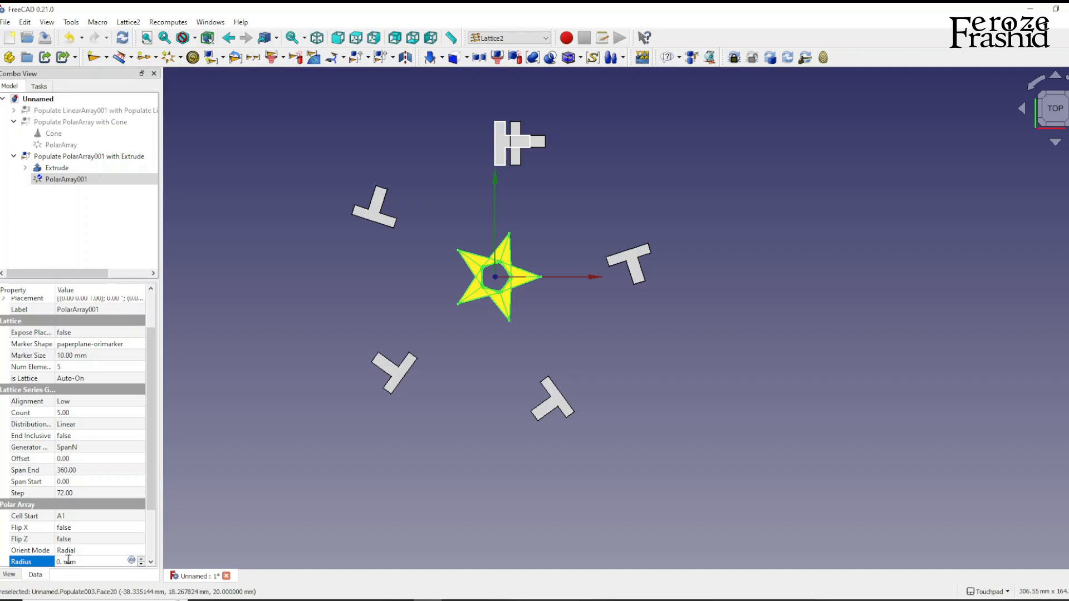
key(Return)
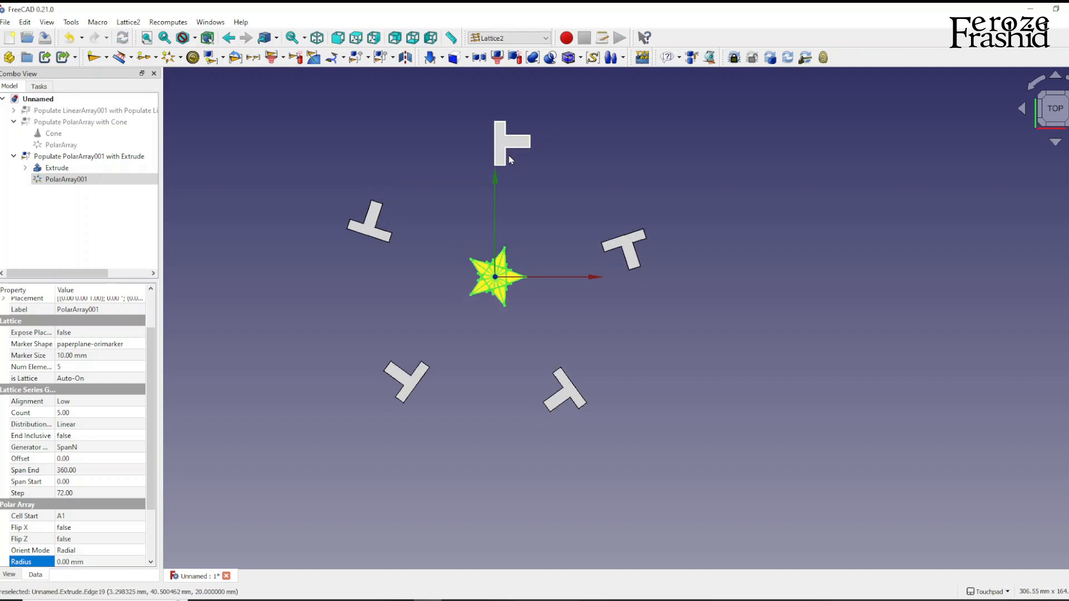
Set PolarArray001's Radius to 1 mm and examine the offset between the original extrusion and its first copy.
click(78, 562)
text(1)
key(Return)
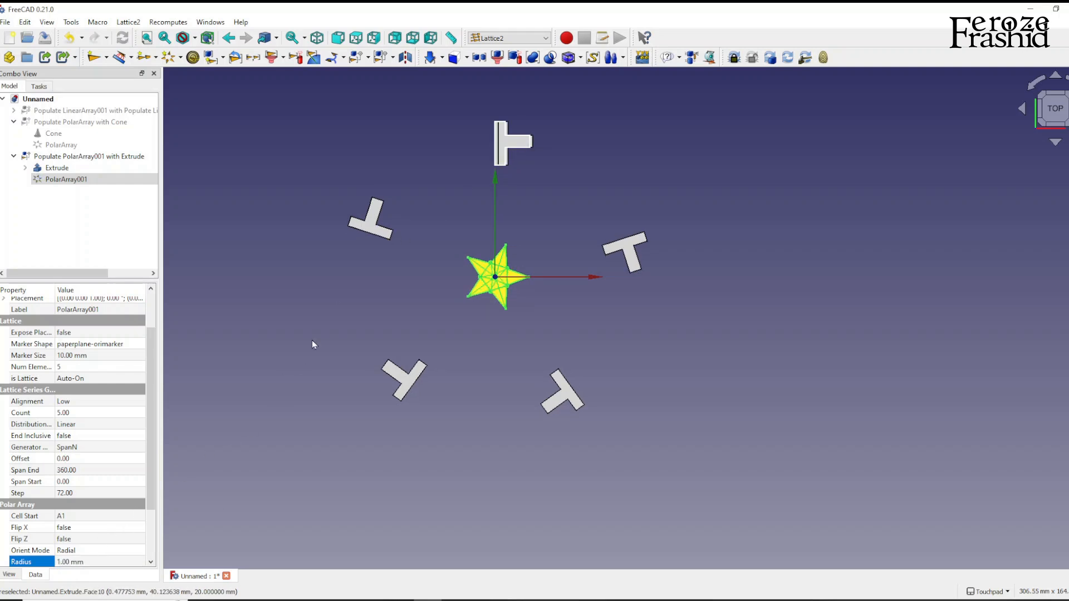
scroll(479, 173, up, 5)
scroll(540, 115, up, 2)
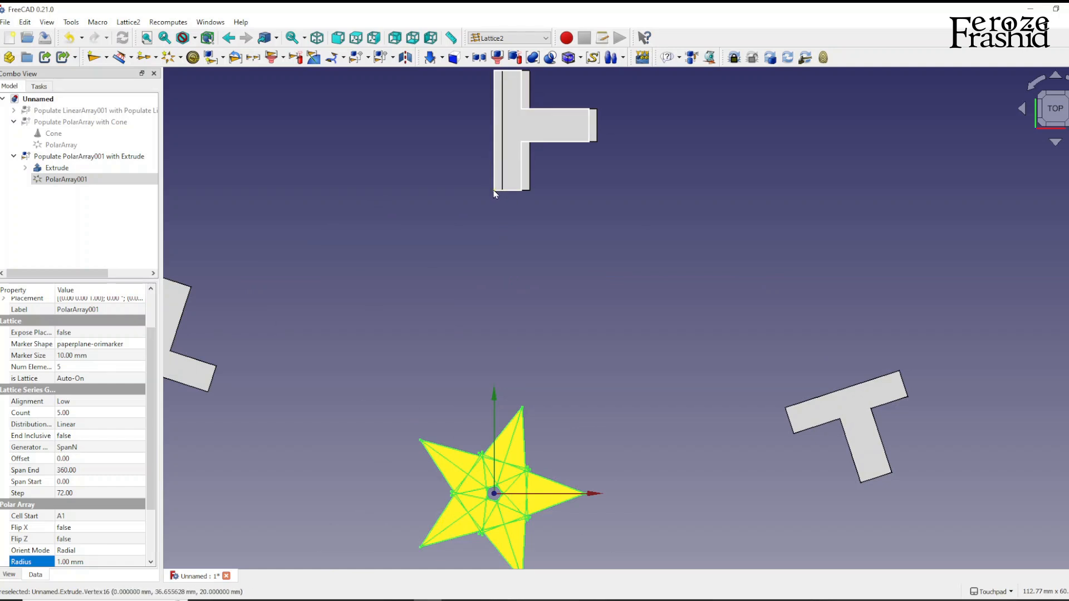
scroll(529, 194, down, 3)
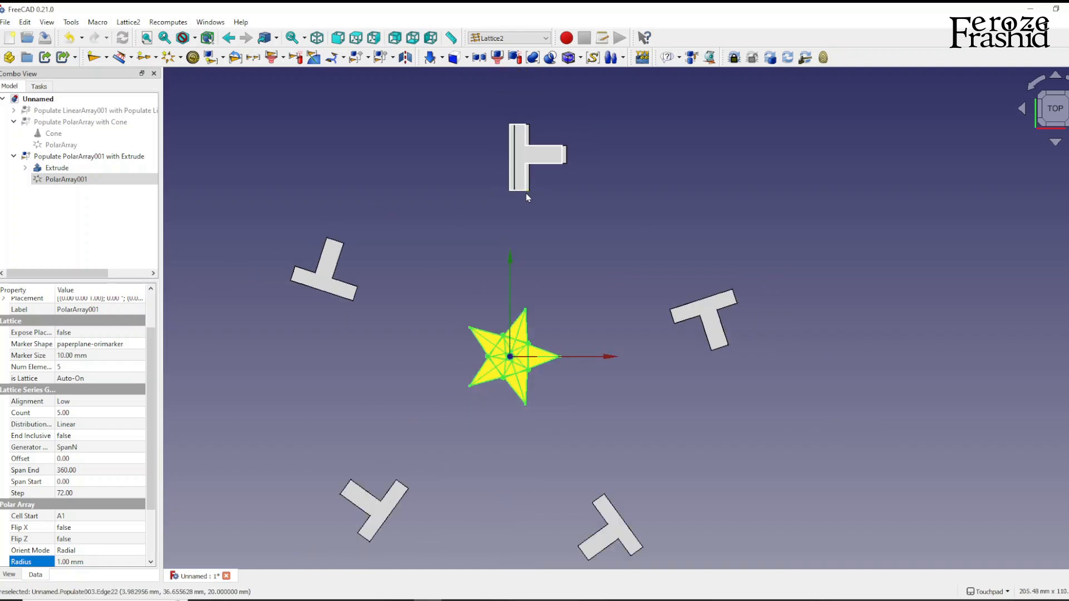
Set PolarArray001's Radius to 10 mm.
click(82, 562)
text(10)
key(Return)
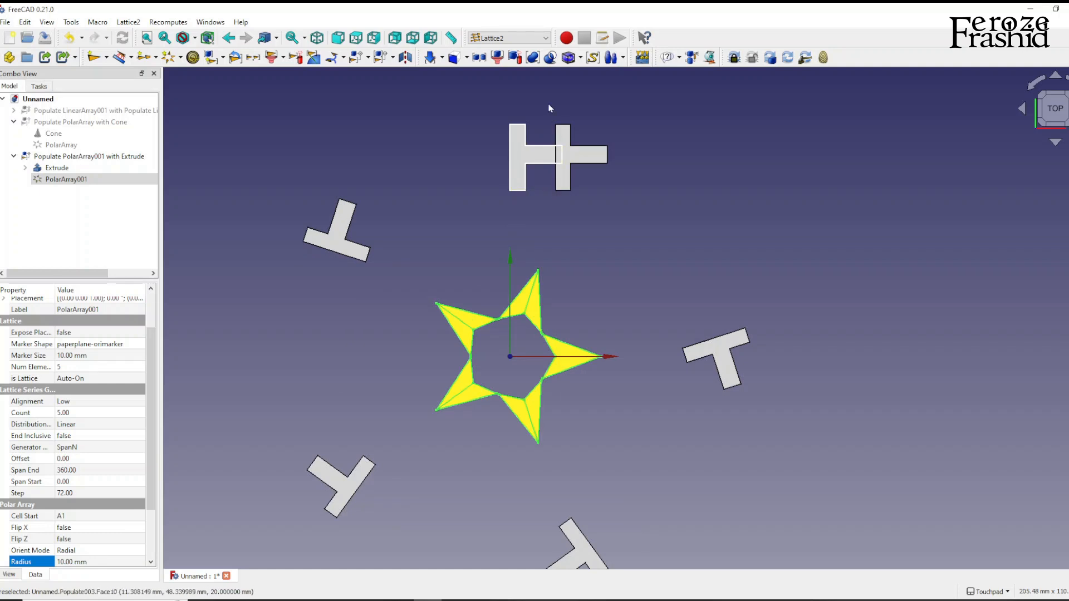
In the Part workbench, measure the distance between matching corners of the original extrusion and its first copy, then clear the dimension.
click(520, 39)
click(503, 189)
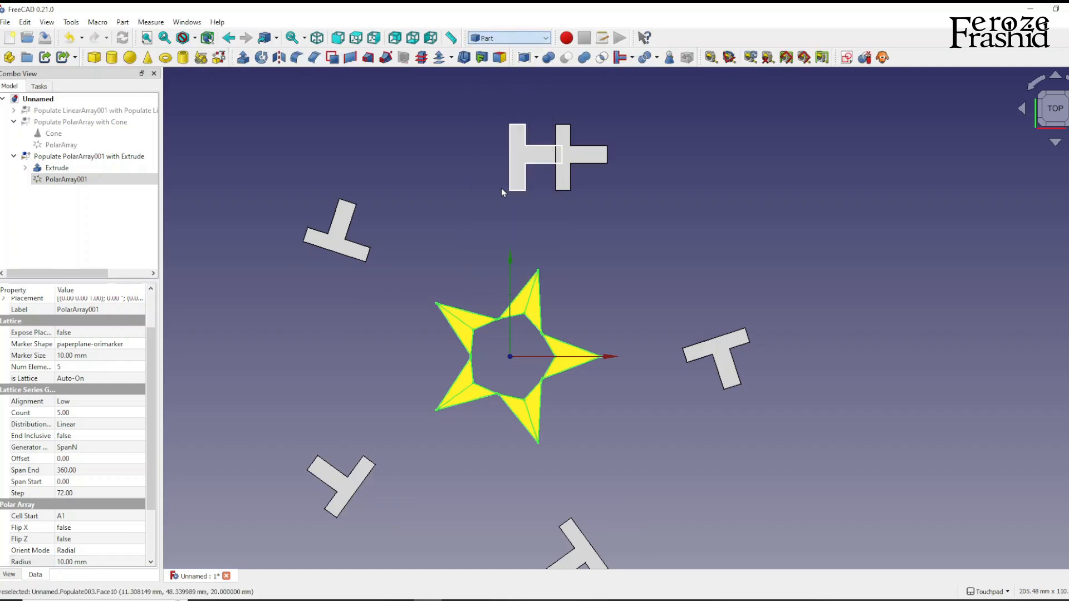
click(711, 58)
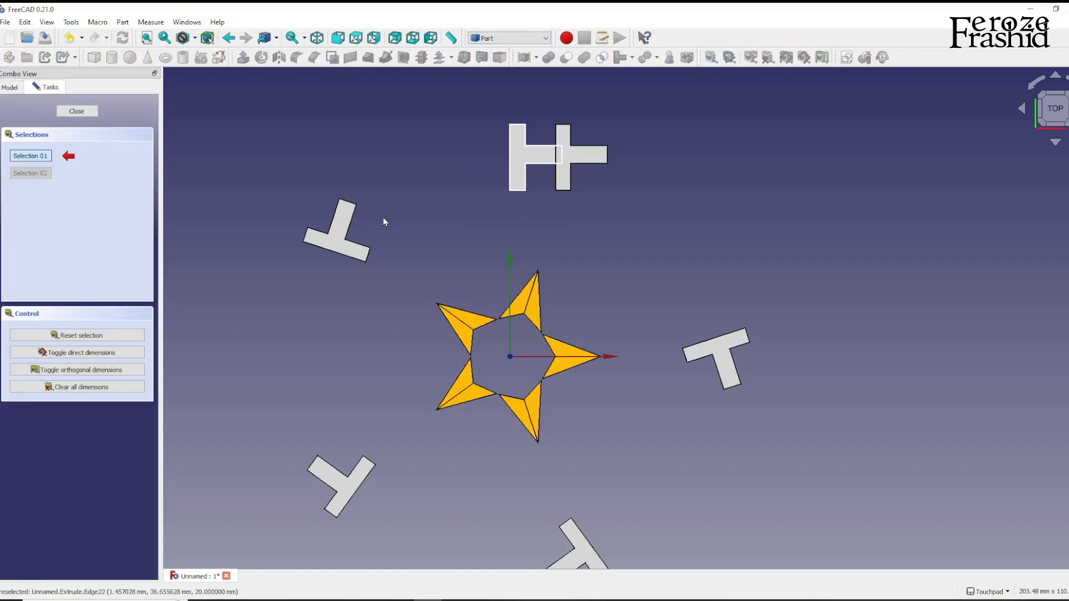
click(510, 191)
click(555, 190)
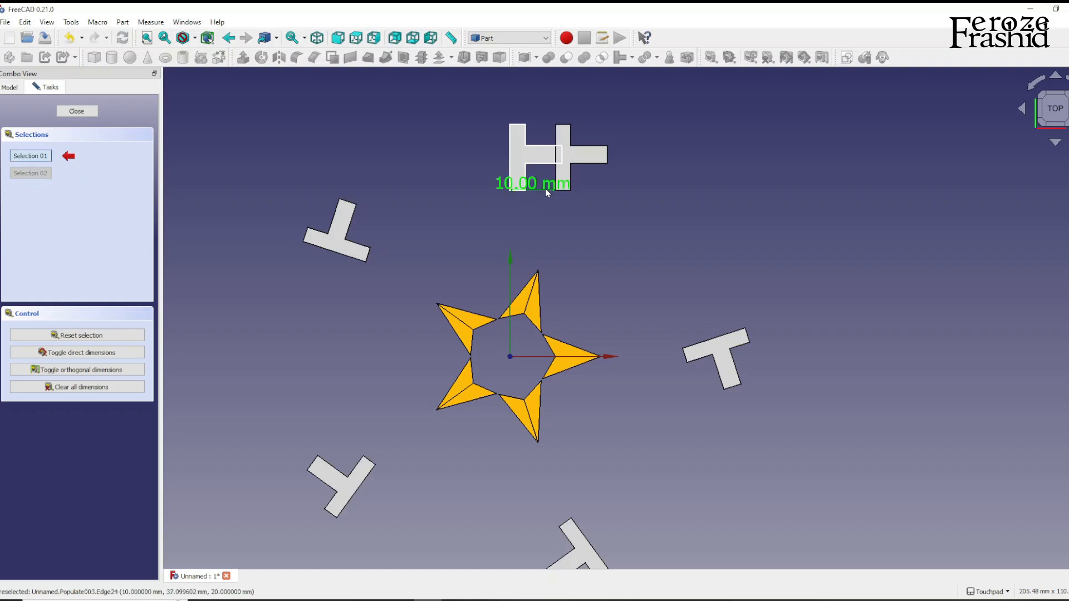
click(65, 388)
click(81, 112)
Set PolarArray001's Radius to 25 mm.
click(77, 179)
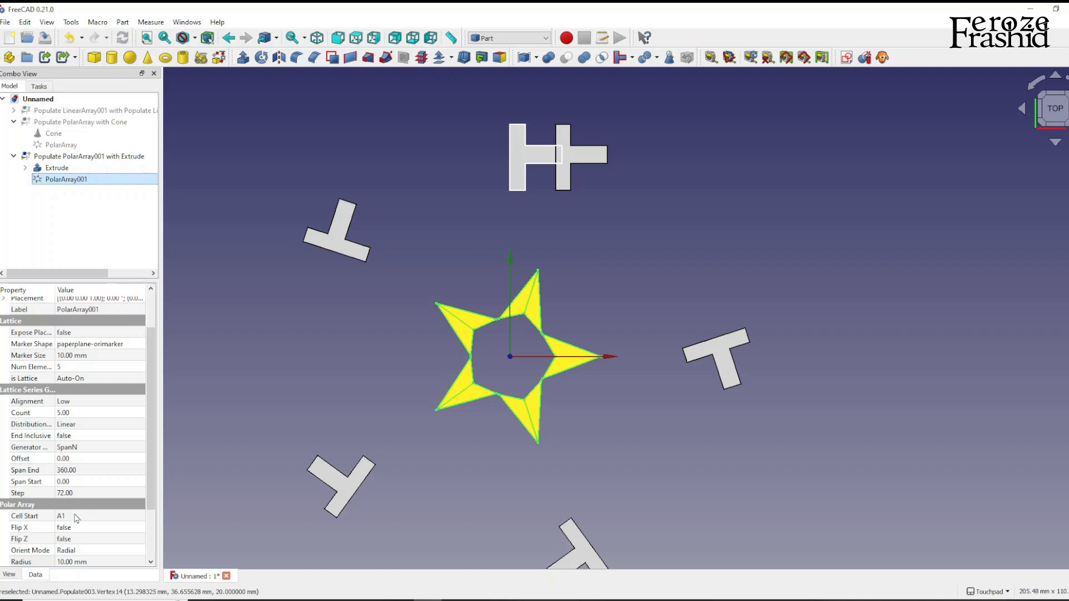
click(75, 562)
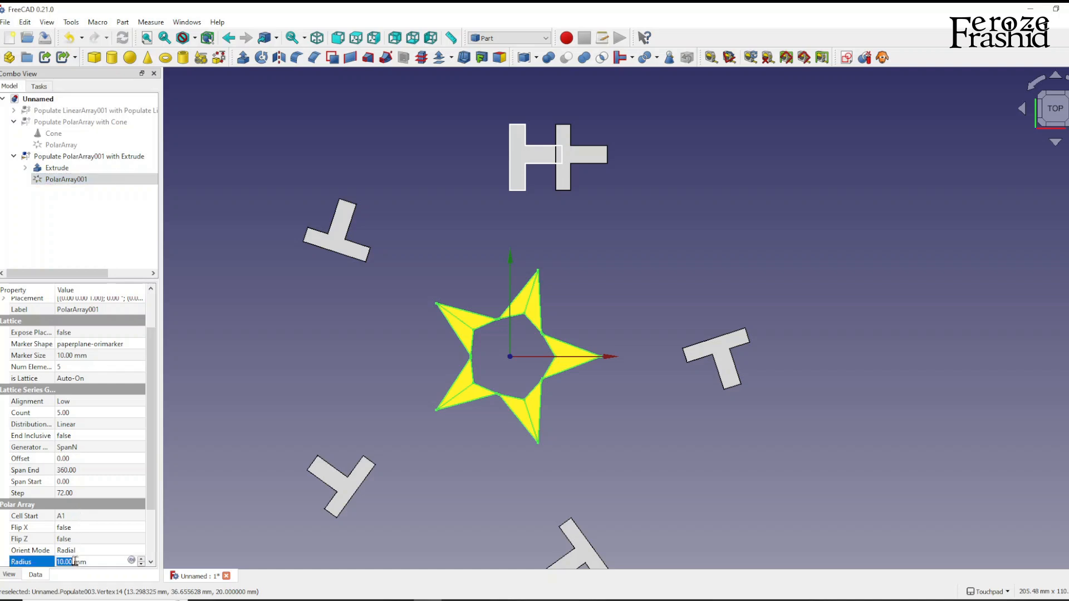
text(25)
key(Return)
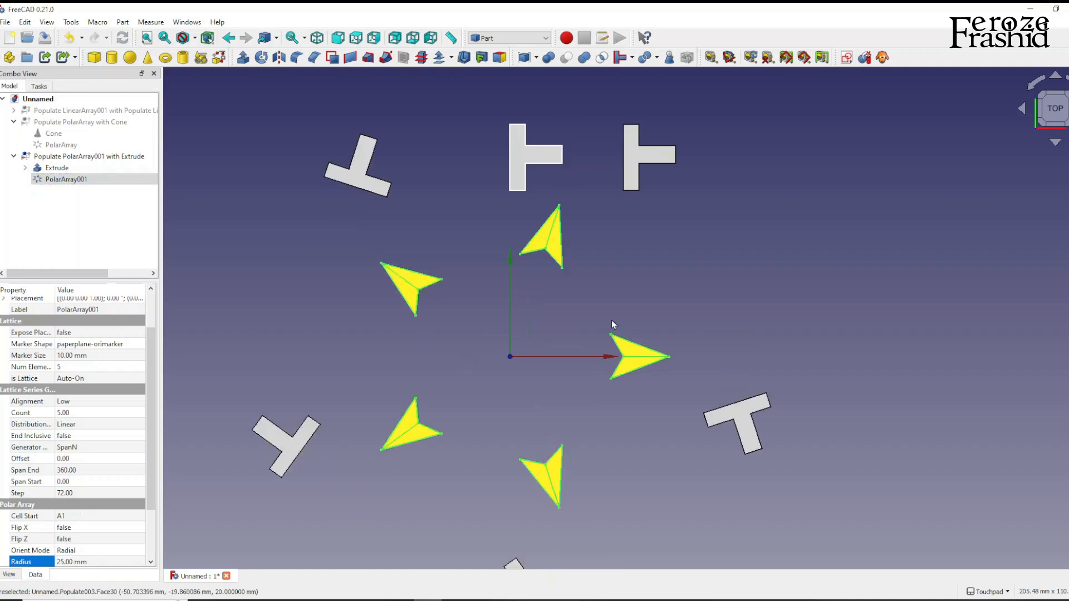
scroll(612, 319, down, 2)
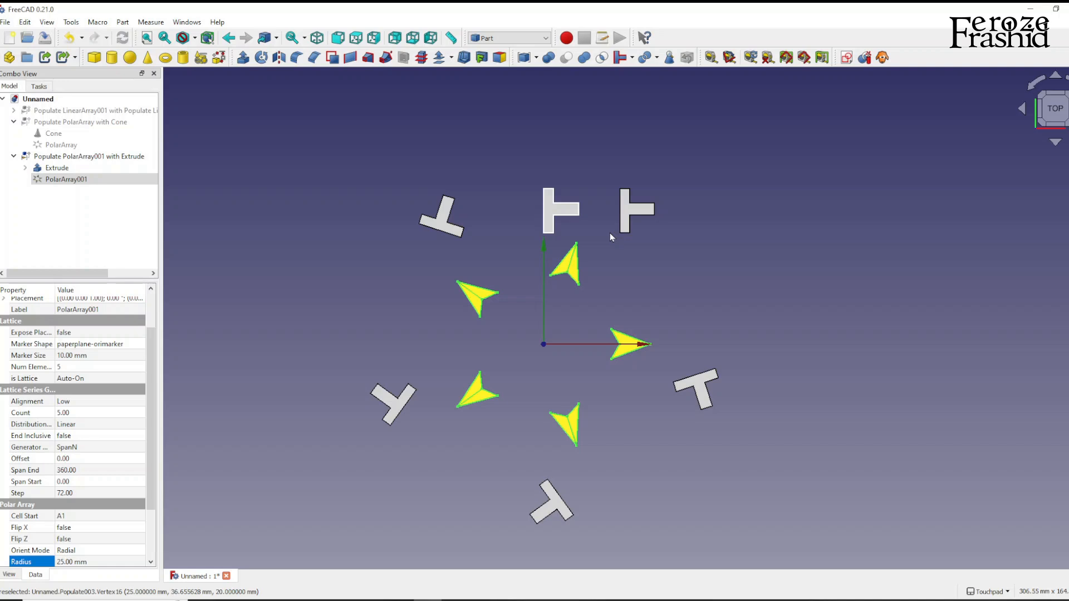
Set the Referencing of Populate PolarArray001 with Extrude to First item.
click(84, 158)
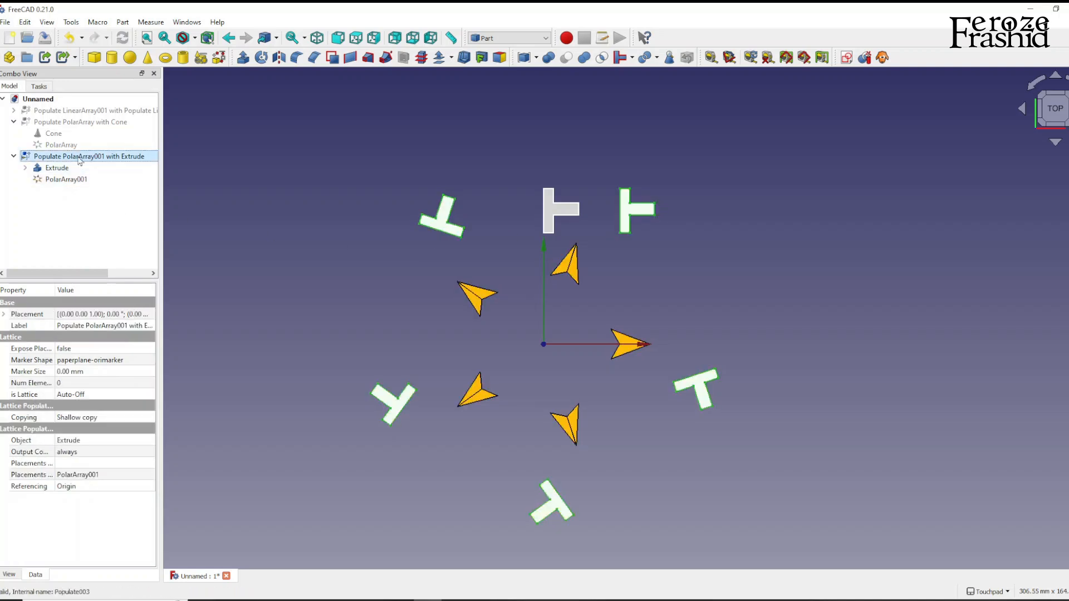
click(70, 179)
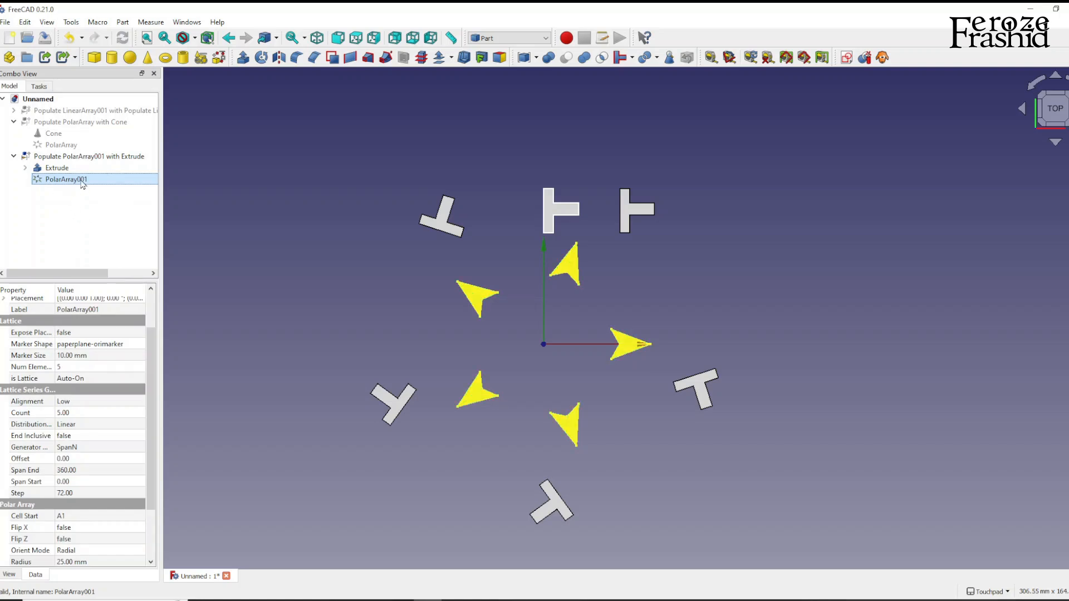
click(70, 157)
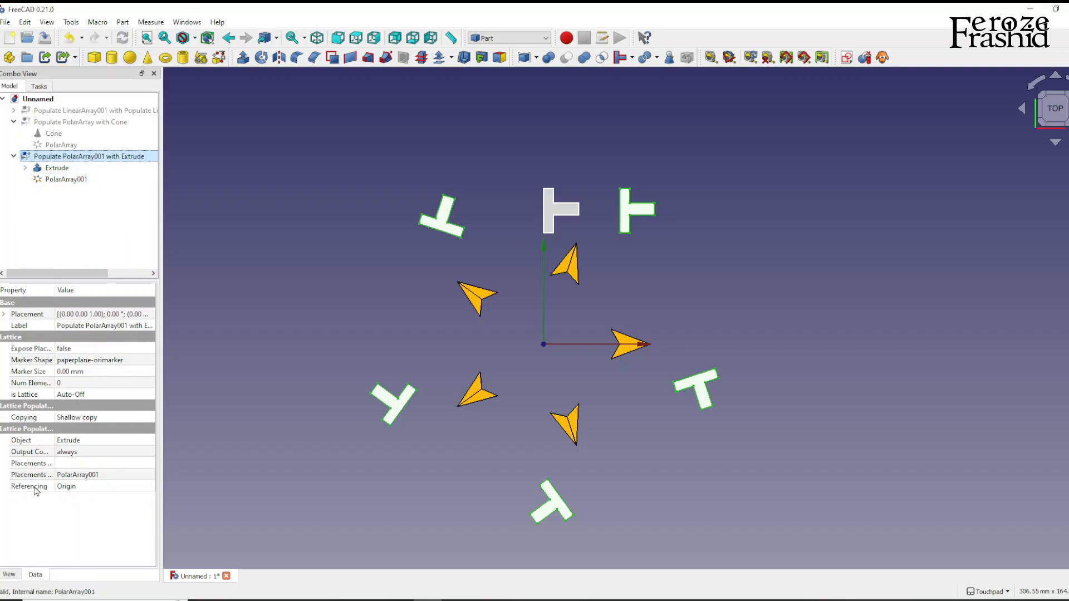
click(74, 494)
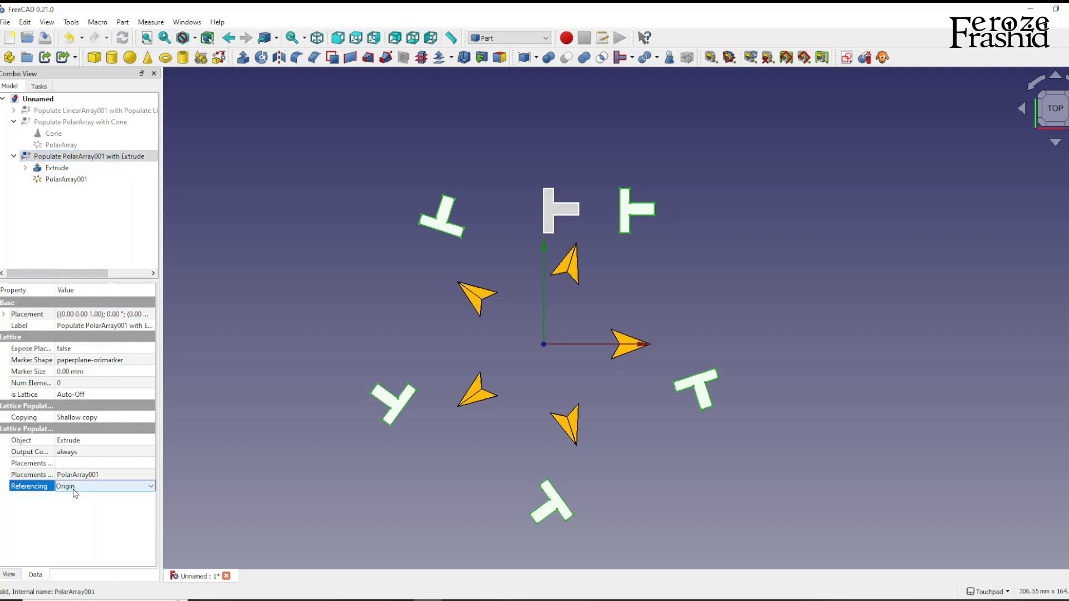
click(75, 488)
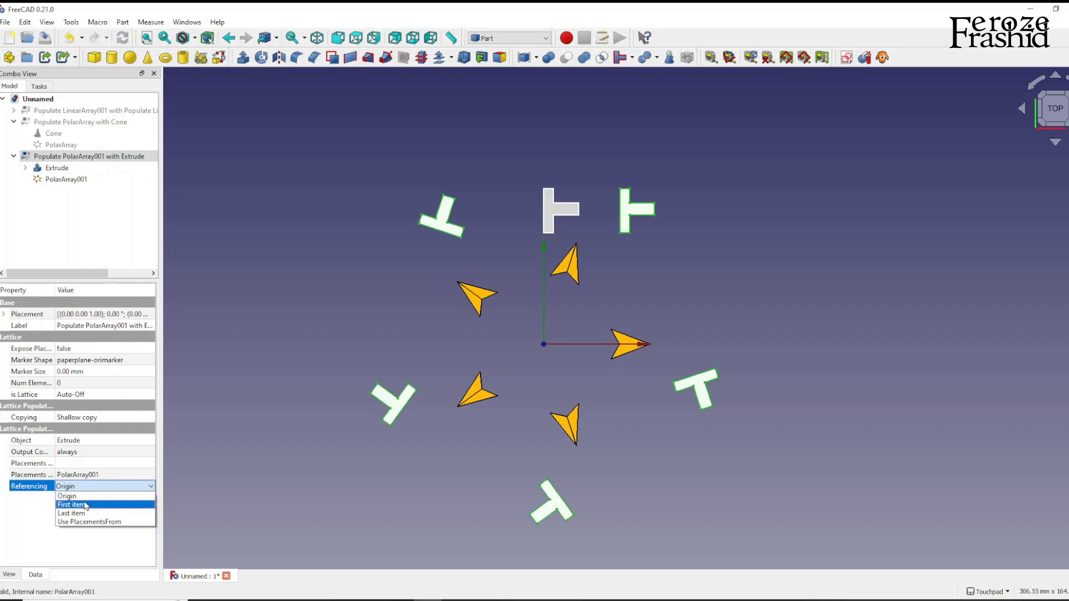
click(86, 505)
click(296, 343)
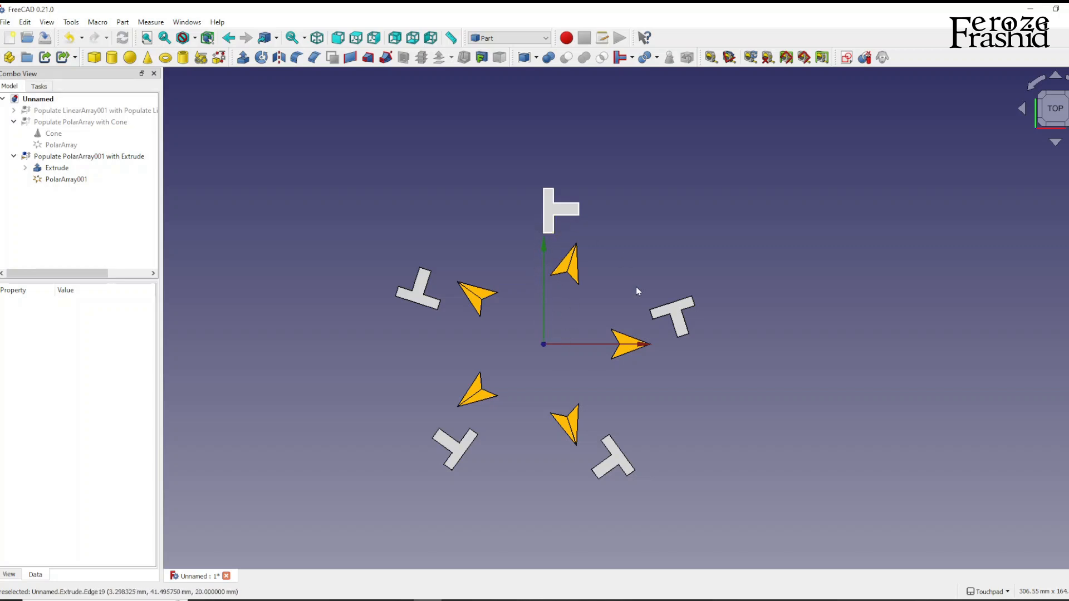
Return the Referencing of Populate PolarArray001 with Extrude to Origin.
click(69, 159)
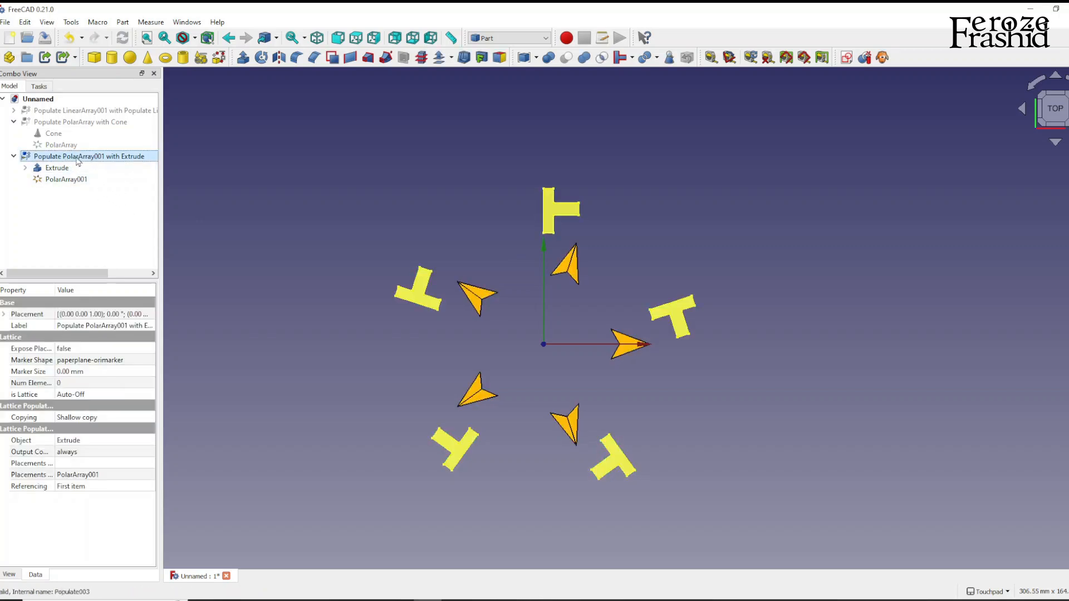
click(78, 487)
click(78, 487)
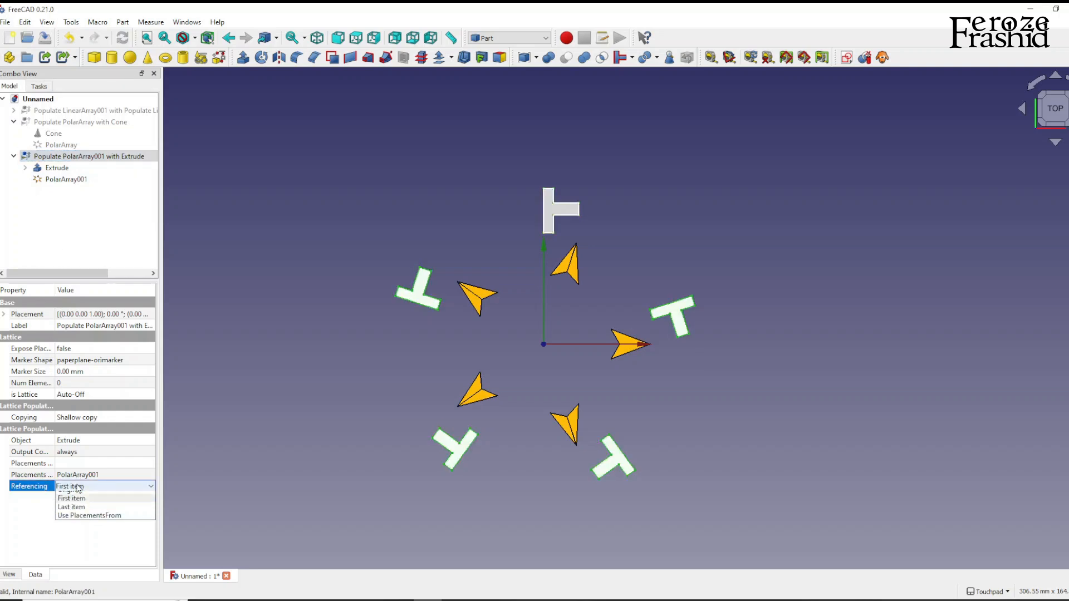
click(77, 497)
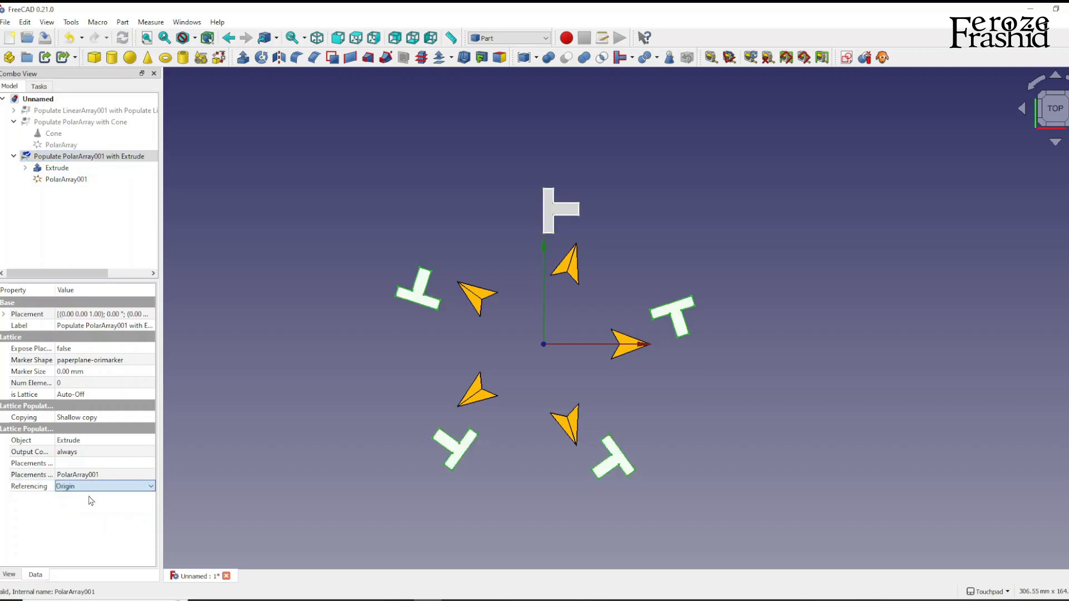
click(251, 446)
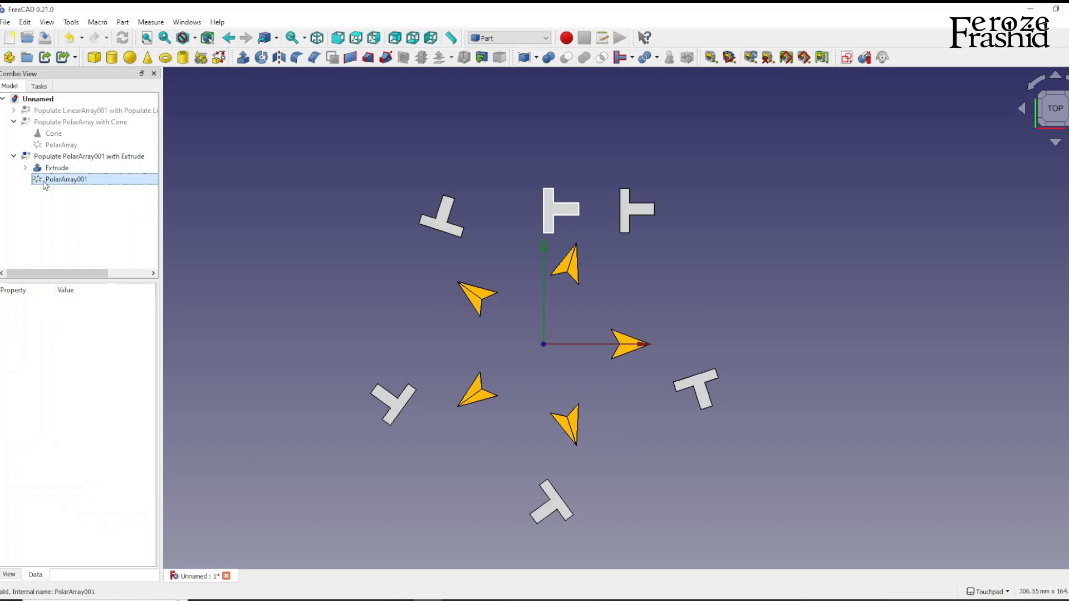
Set the Referencing of Populate PolarArray001 with Extrude to First item again and deselect the object.
click(66, 179)
click(89, 155)
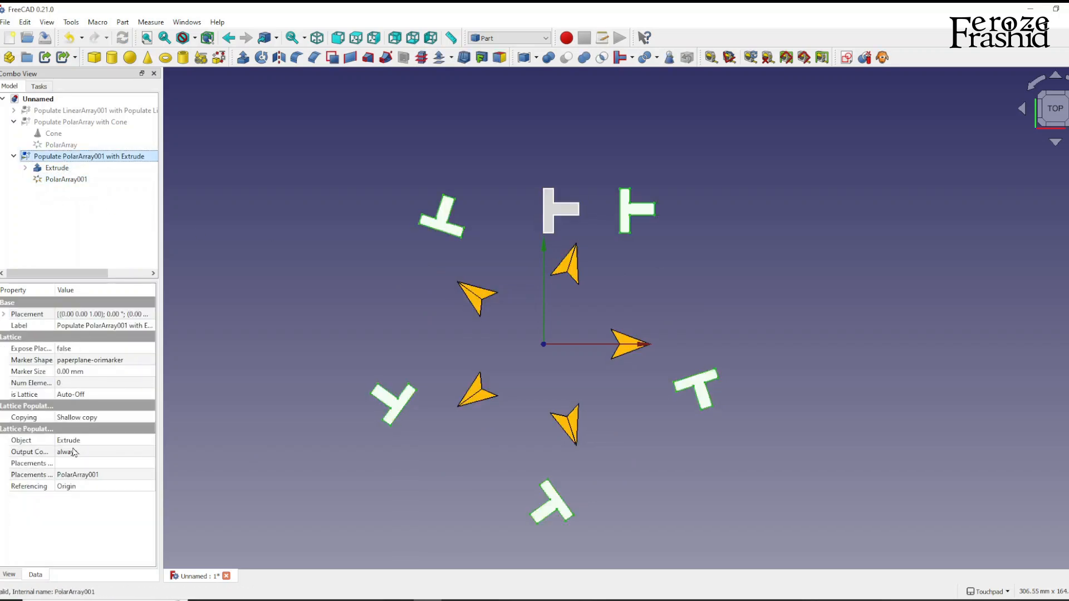
click(77, 486)
click(77, 486)
click(80, 505)
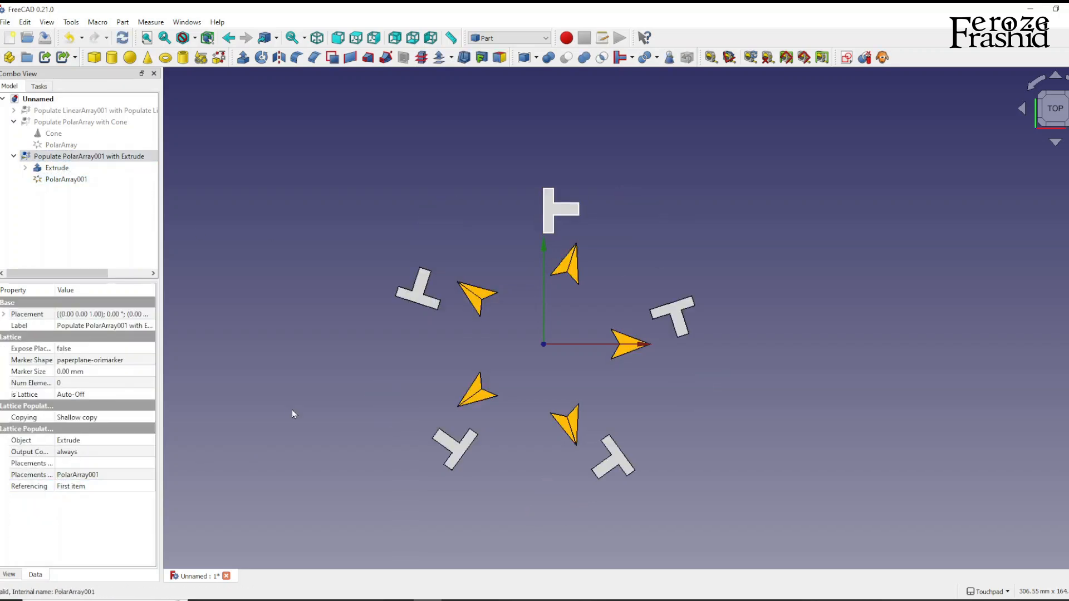
click(292, 411)
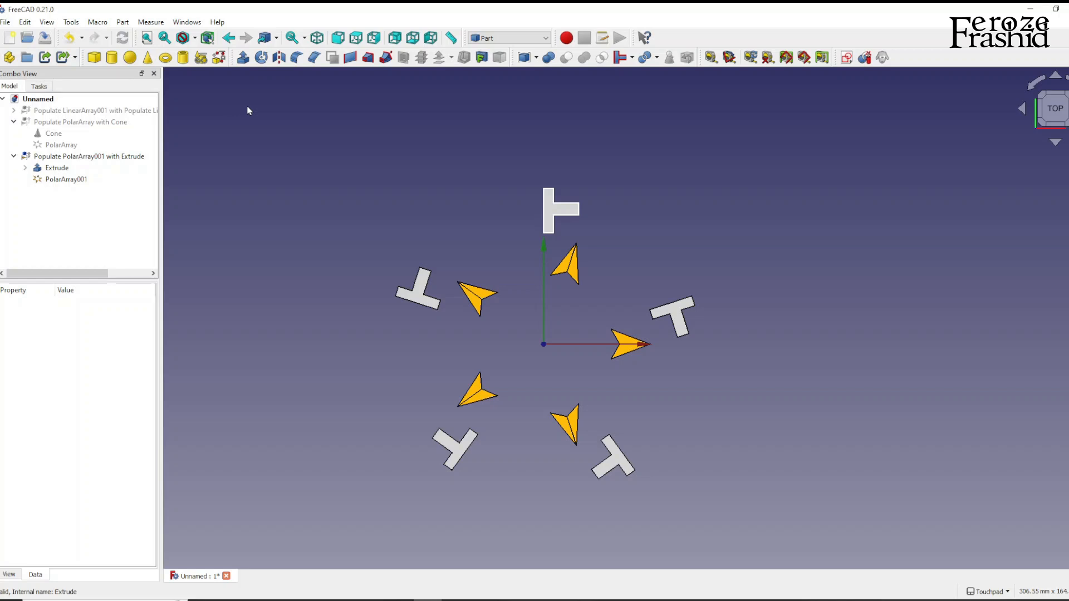
Switch to the Lattice2 workbench and back to the Part workbench.
click(508, 38)
click(511, 151)
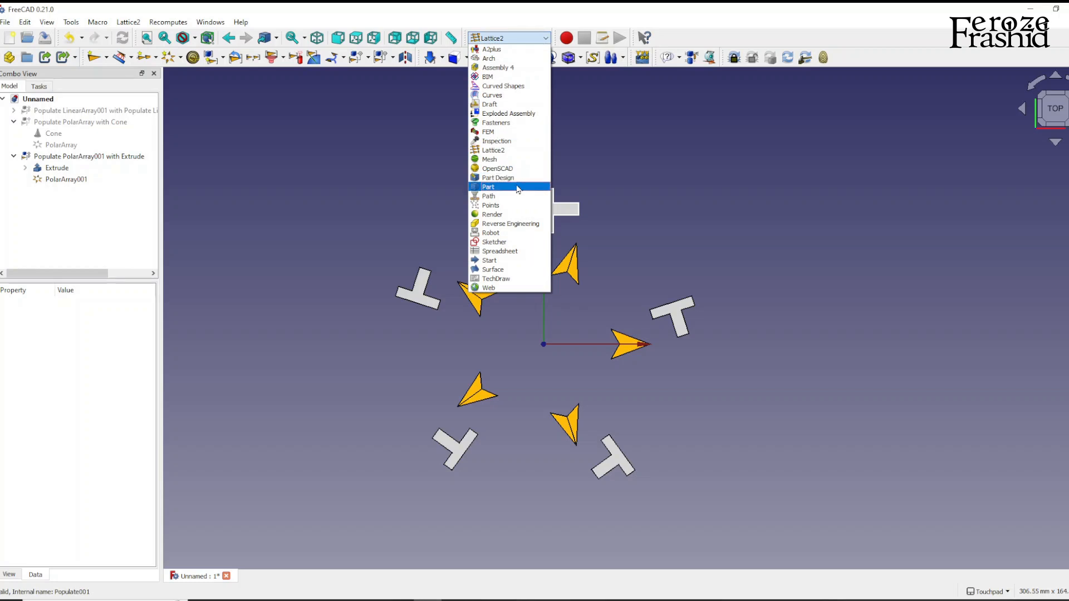
click(517, 188)
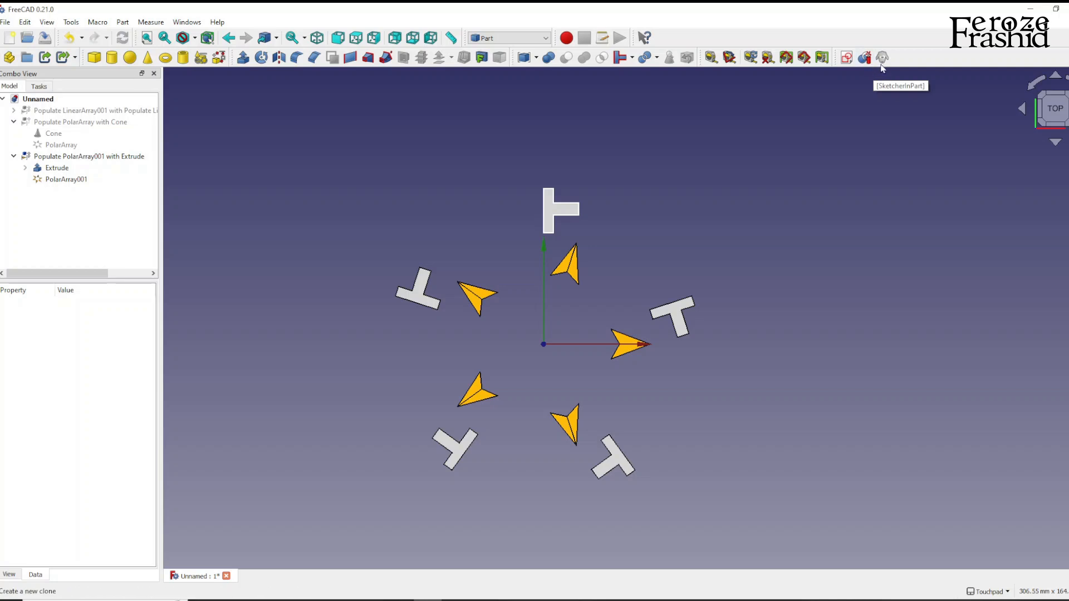
scroll(533, 333, up, 2)
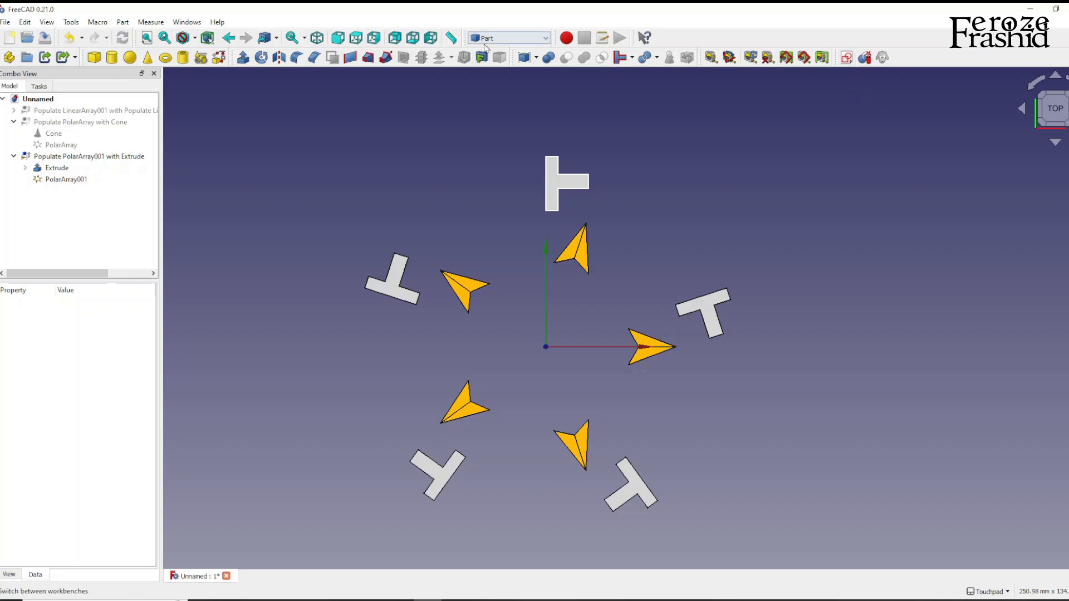
Switch to the Part Design workbench and back to the Part workbench.
click(513, 39)
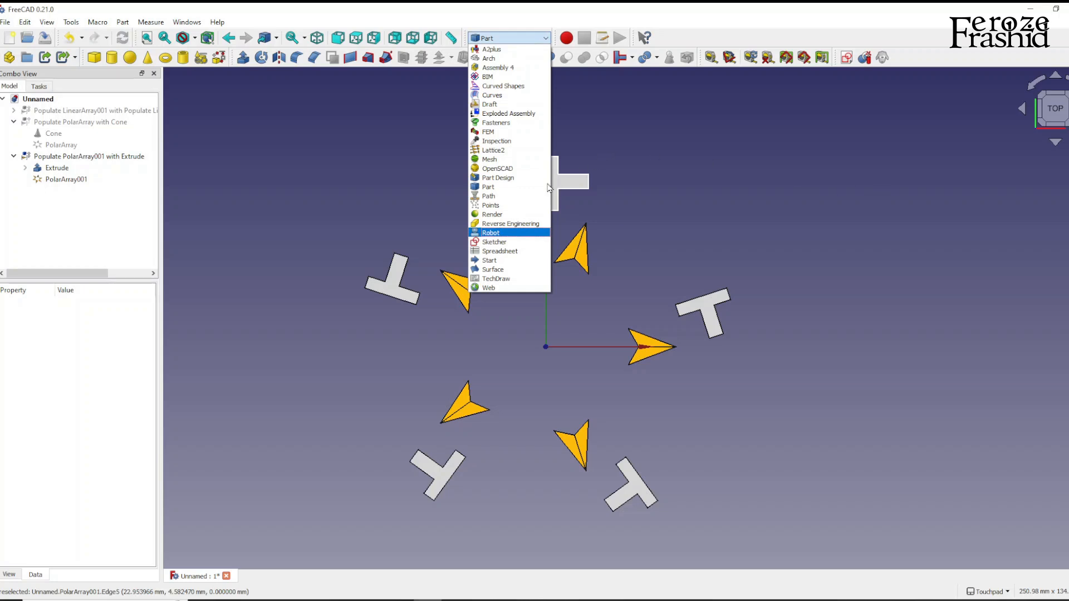
click(517, 177)
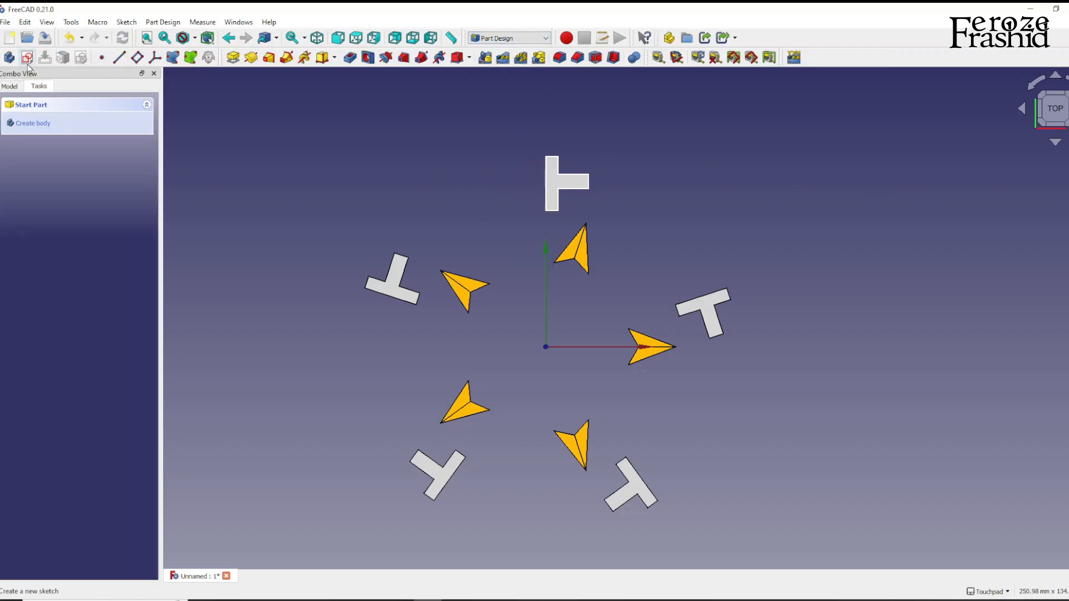
click(510, 38)
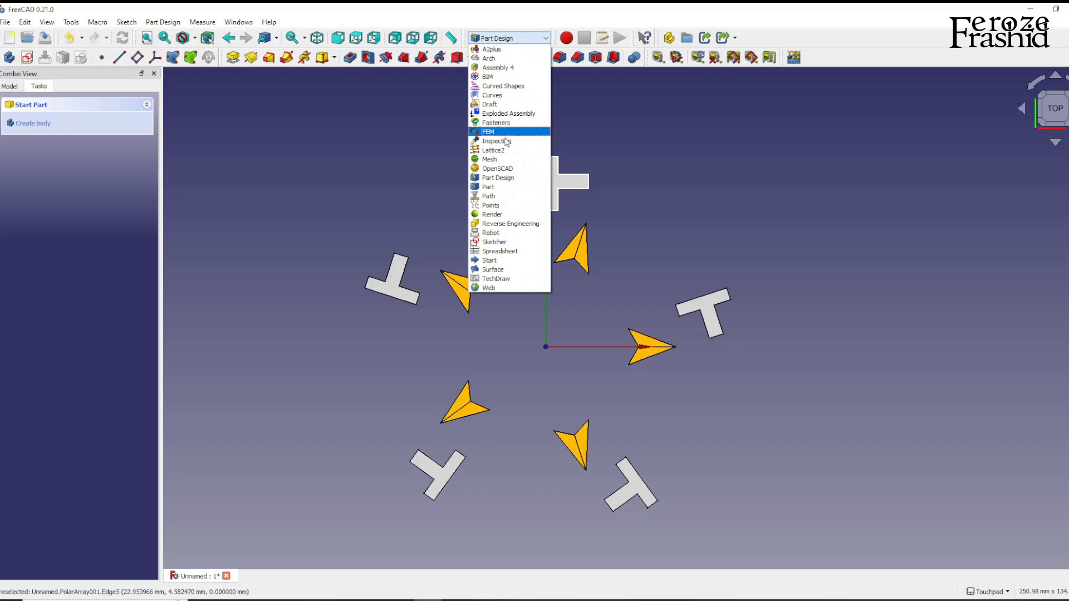
click(504, 187)
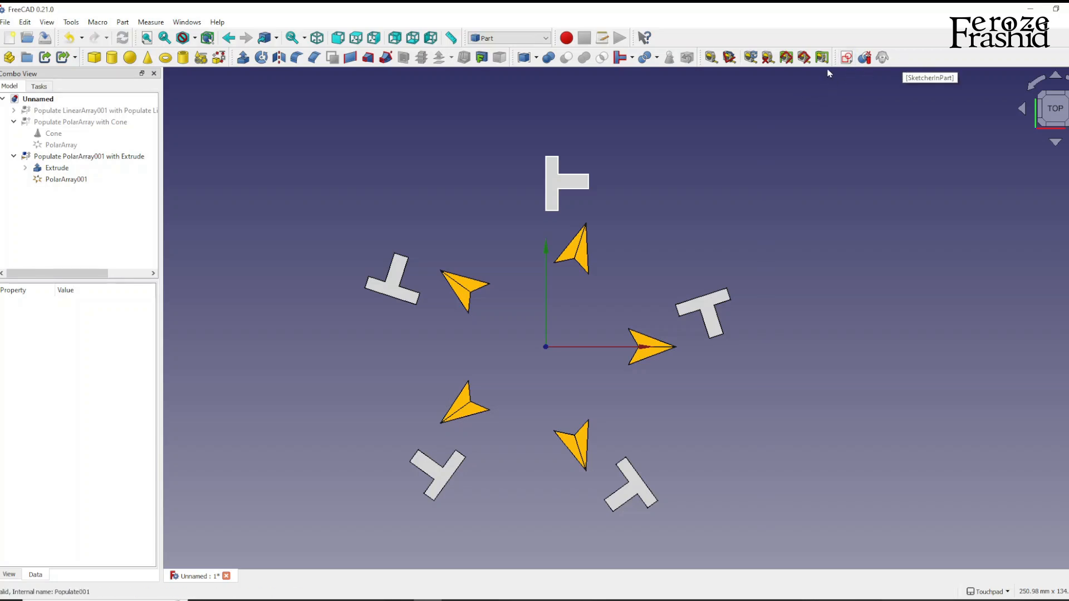
Open the toolbar customization settings and keep Part as the workbench whose toolbars are customized.
right_click(922, 63)
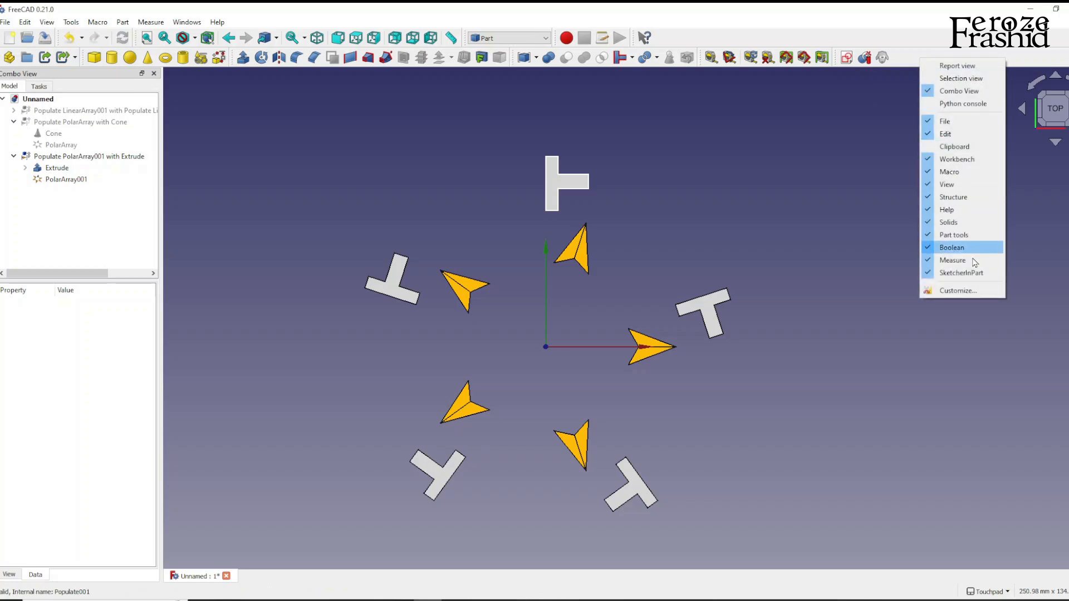
click(969, 292)
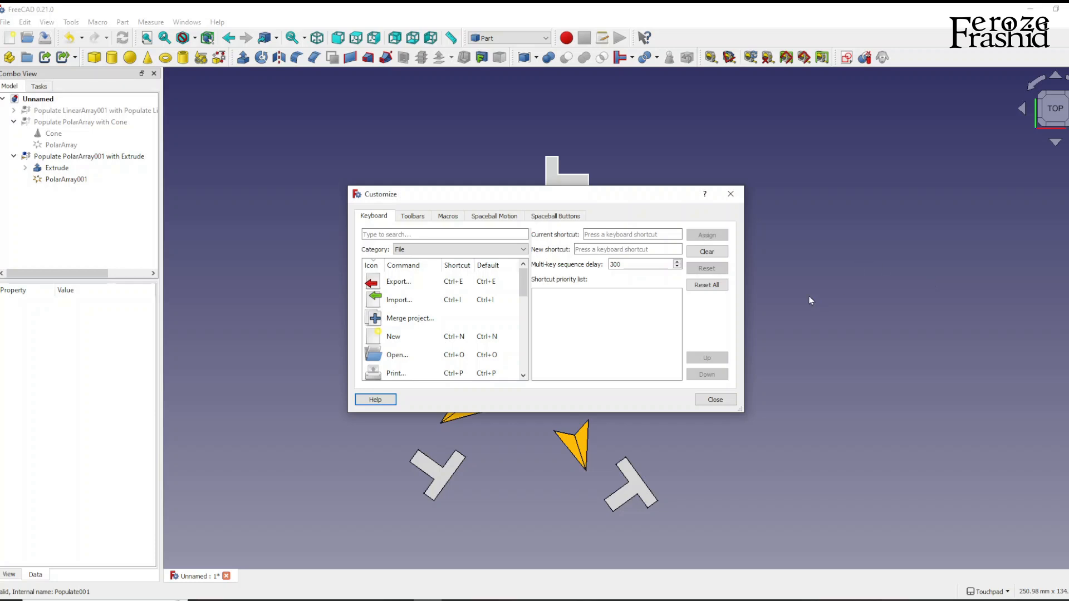
click(412, 217)
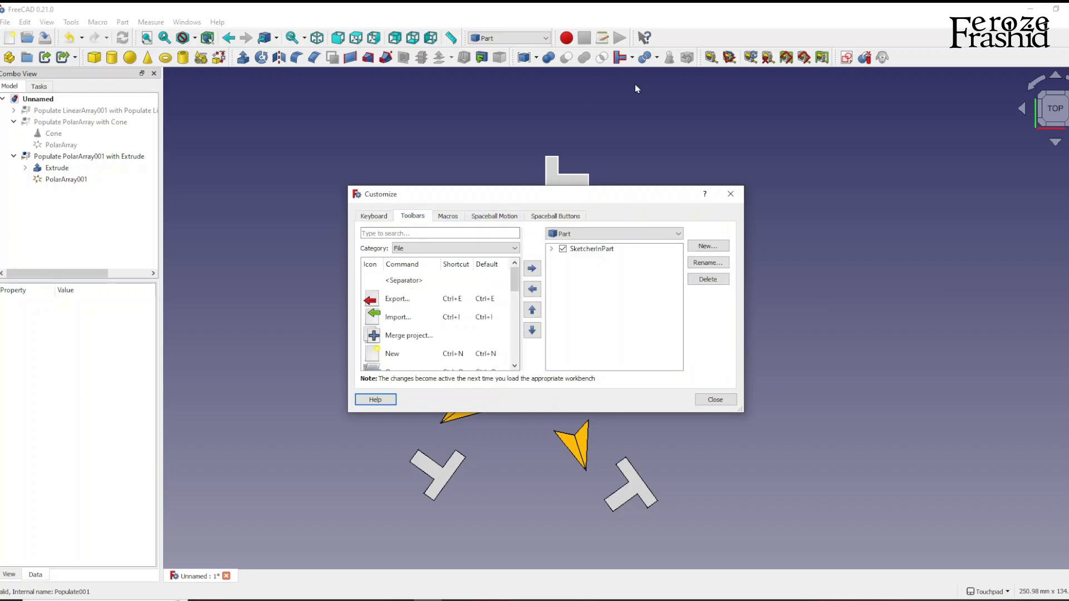
click(602, 238)
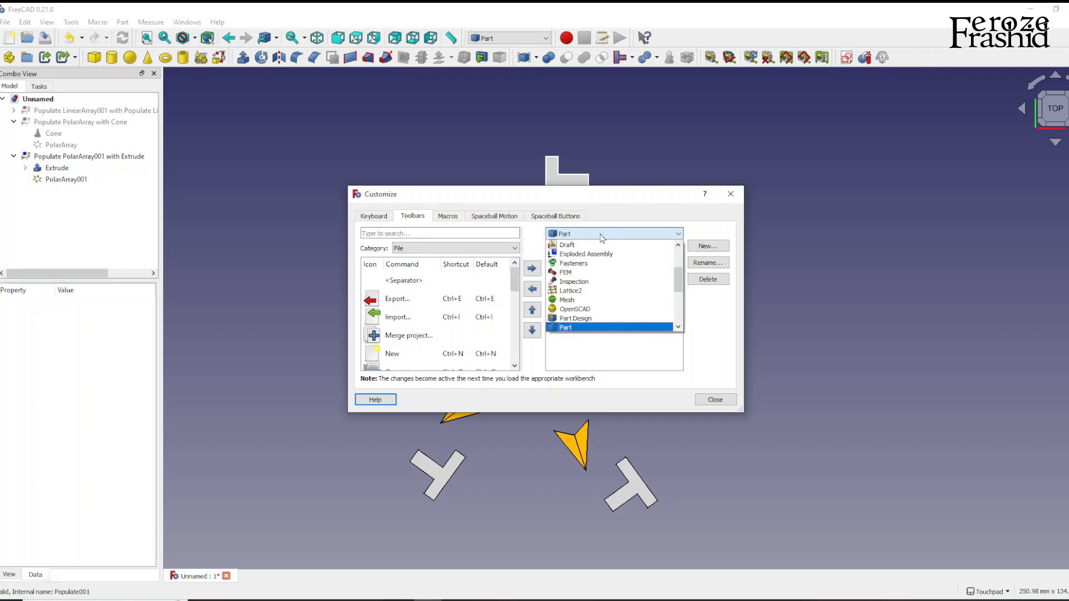
click(596, 328)
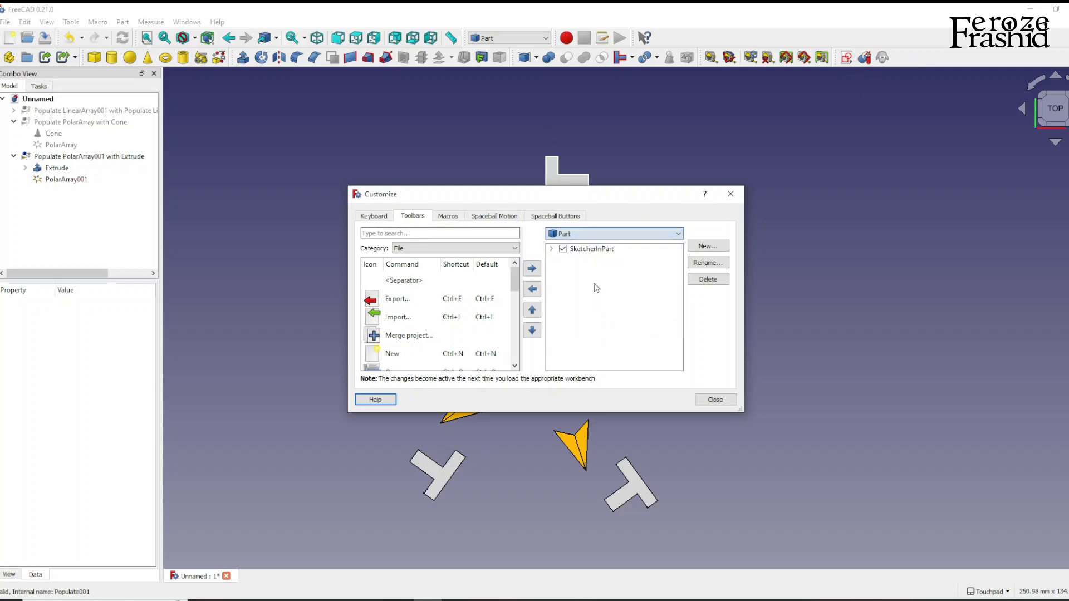
Look through the workbenches available for custom toolbars and keep Part selected.
click(581, 237)
scroll(604, 284, down, 4)
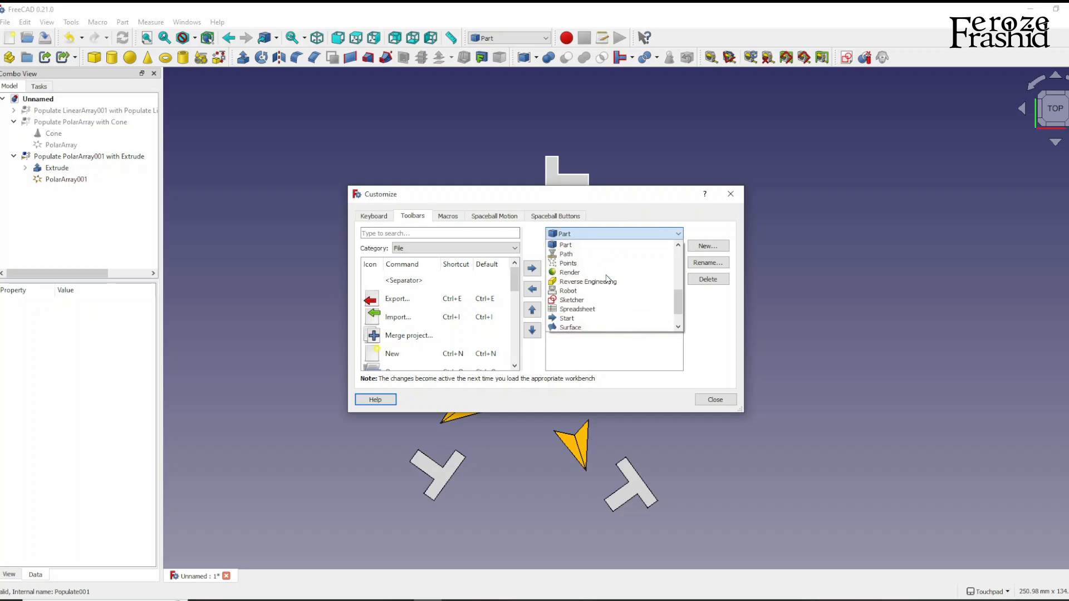
scroll(602, 284, up, 5)
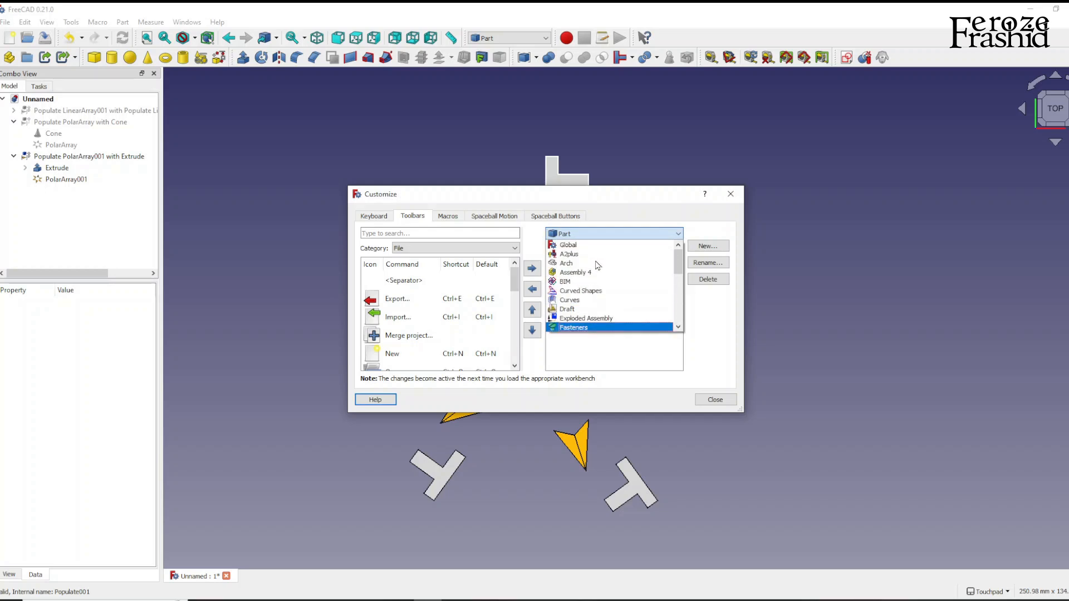
scroll(599, 265, down, 1)
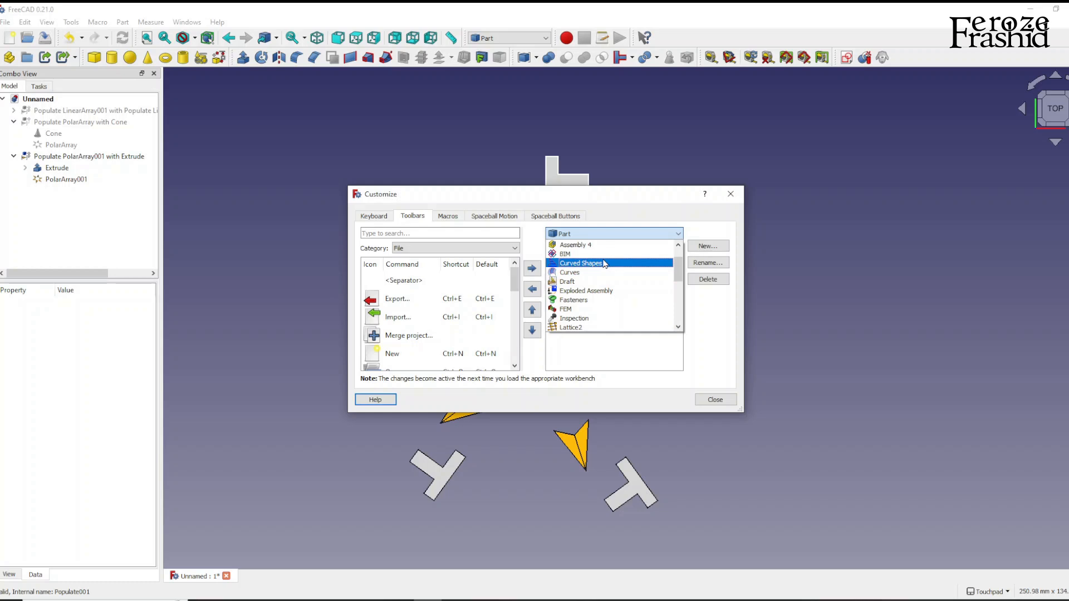
scroll(604, 265, up, 1)
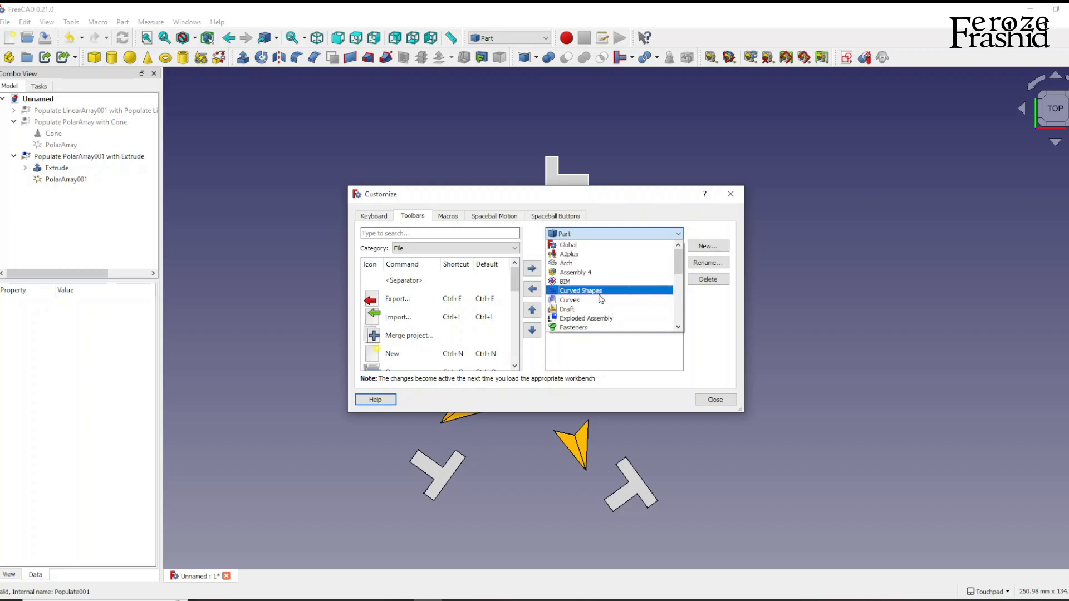
scroll(608, 289, down, 1)
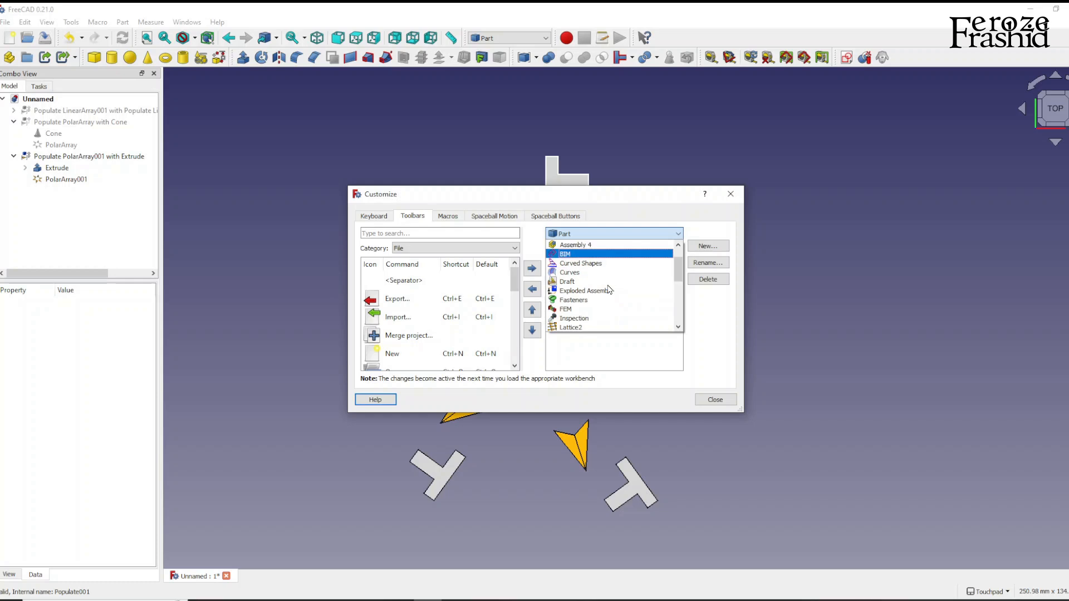
scroll(609, 289, down, 1)
scroll(590, 324, down, 1)
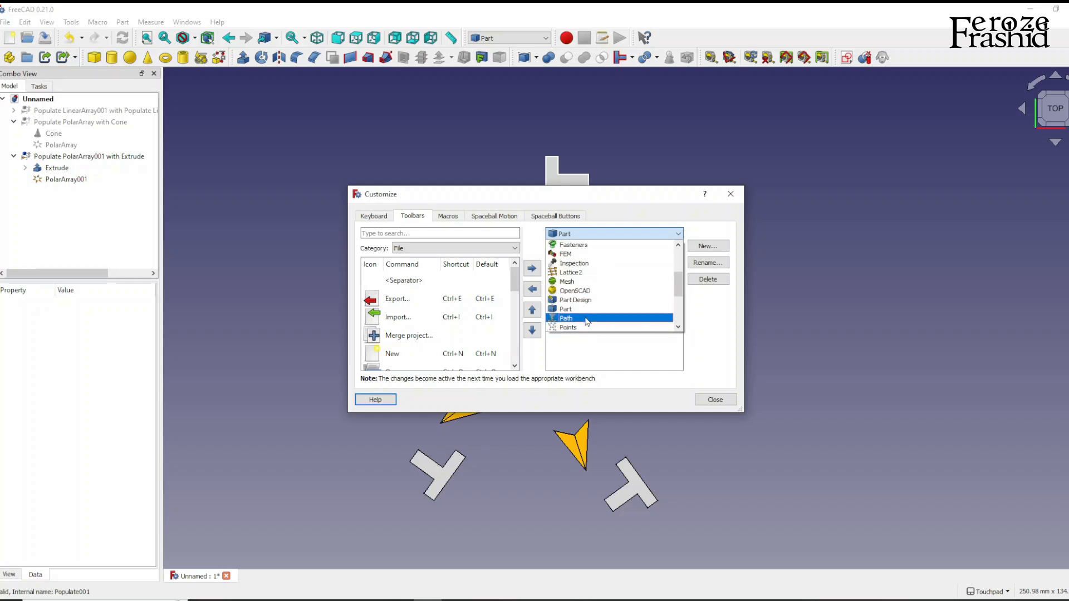
click(583, 310)
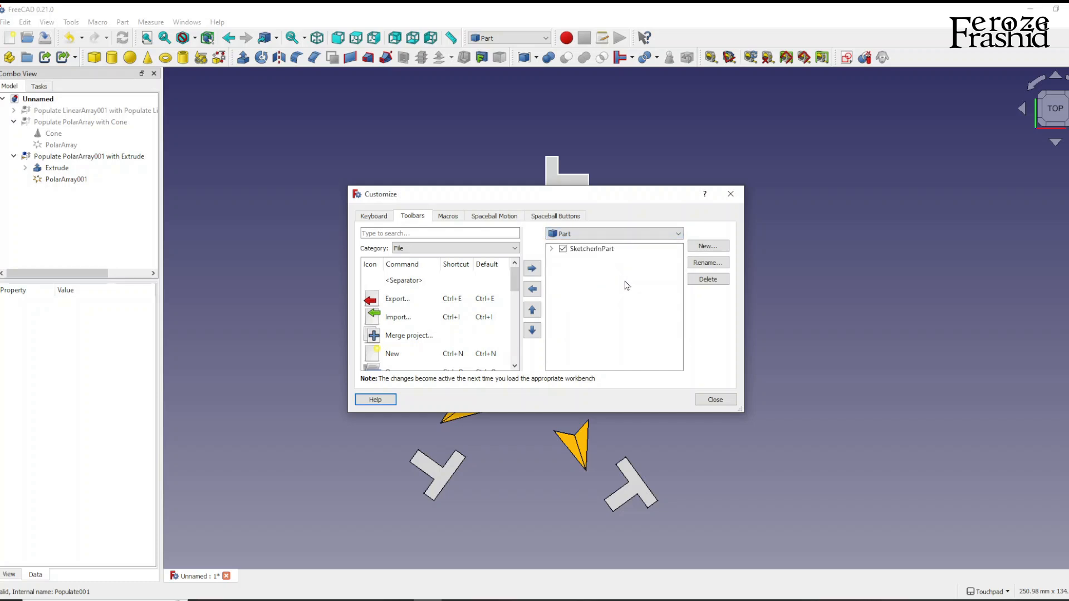
Create a new custom toolbar named CustomTools for the Part workbench.
click(707, 249)
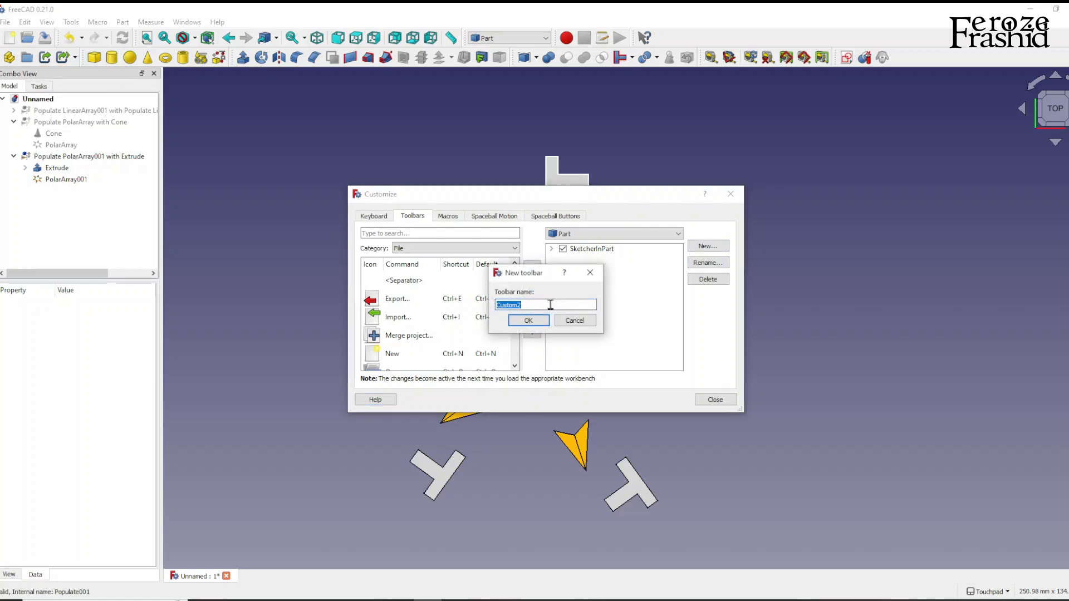
text(C)
click(543, 322)
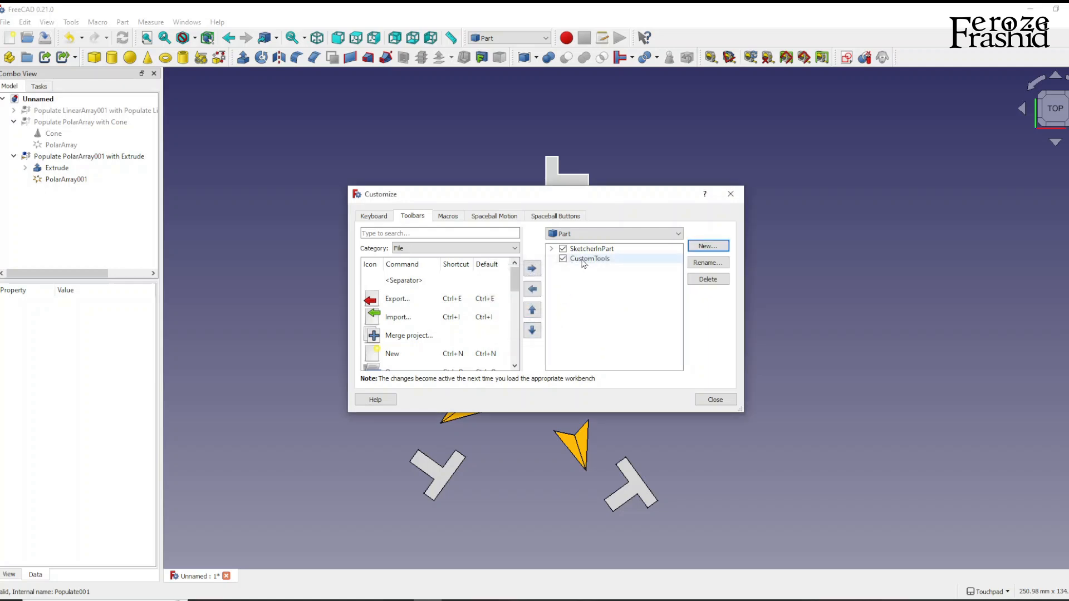
Select the CustomTools toolbar as the target and list the commands of the Sketcher category.
click(584, 263)
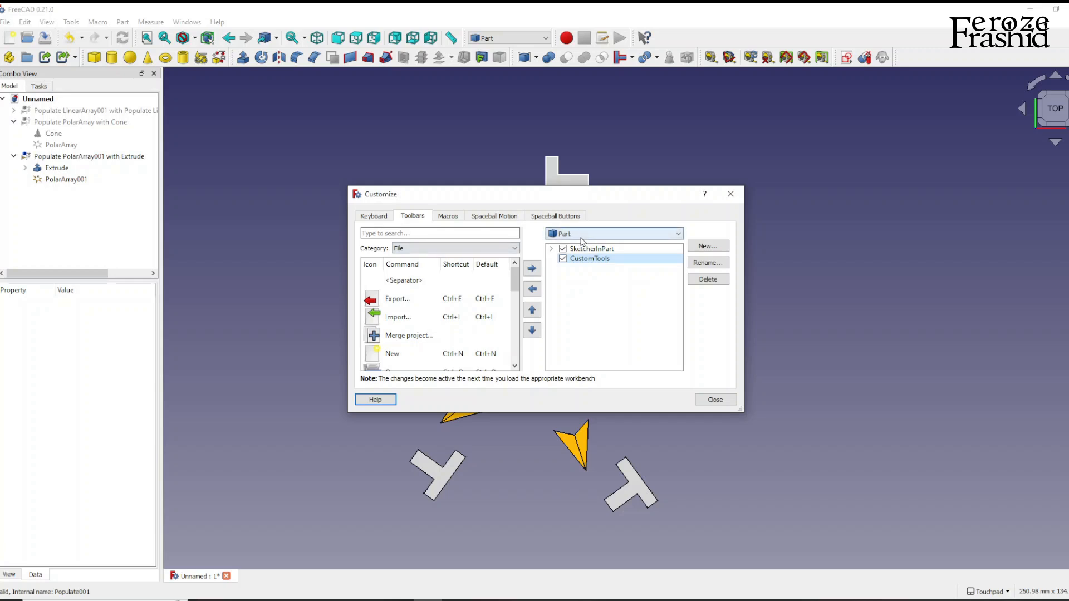
click(420, 250)
scroll(425, 301, down, 6)
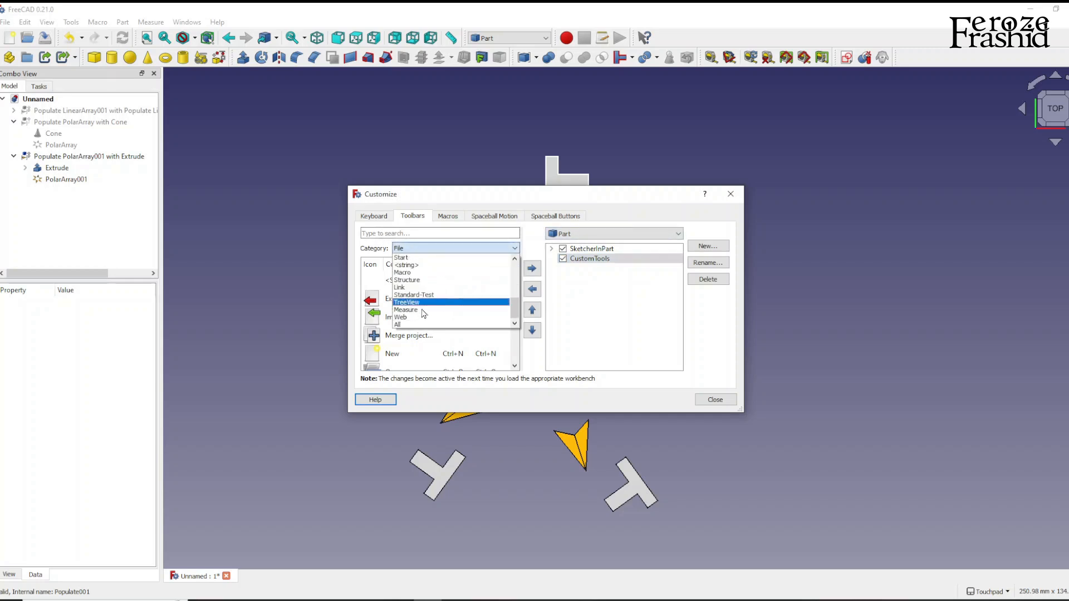
scroll(426, 306, up, 6)
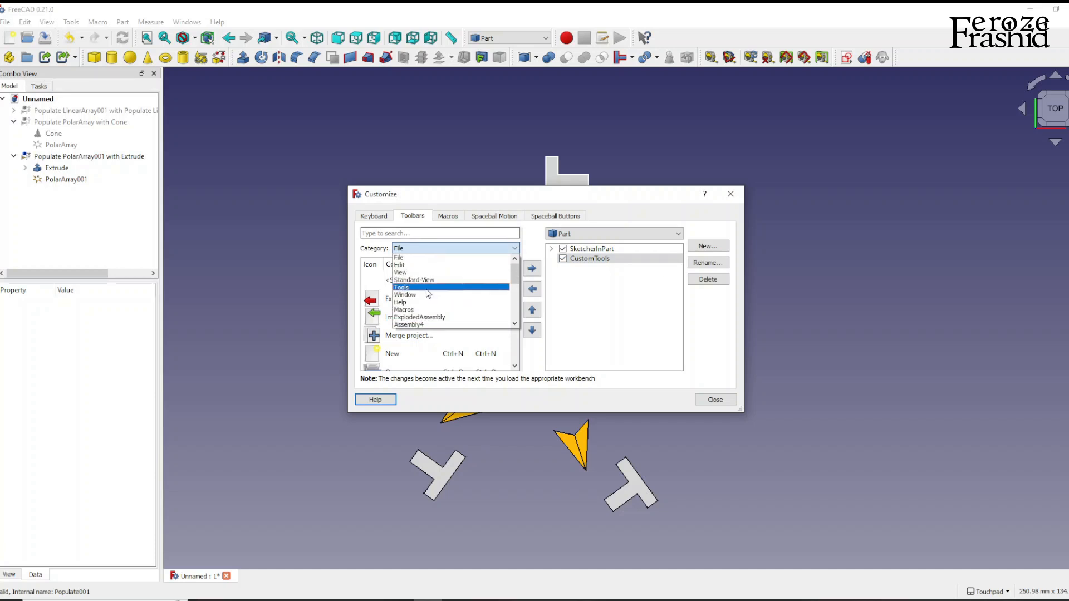
scroll(430, 296, down, 5)
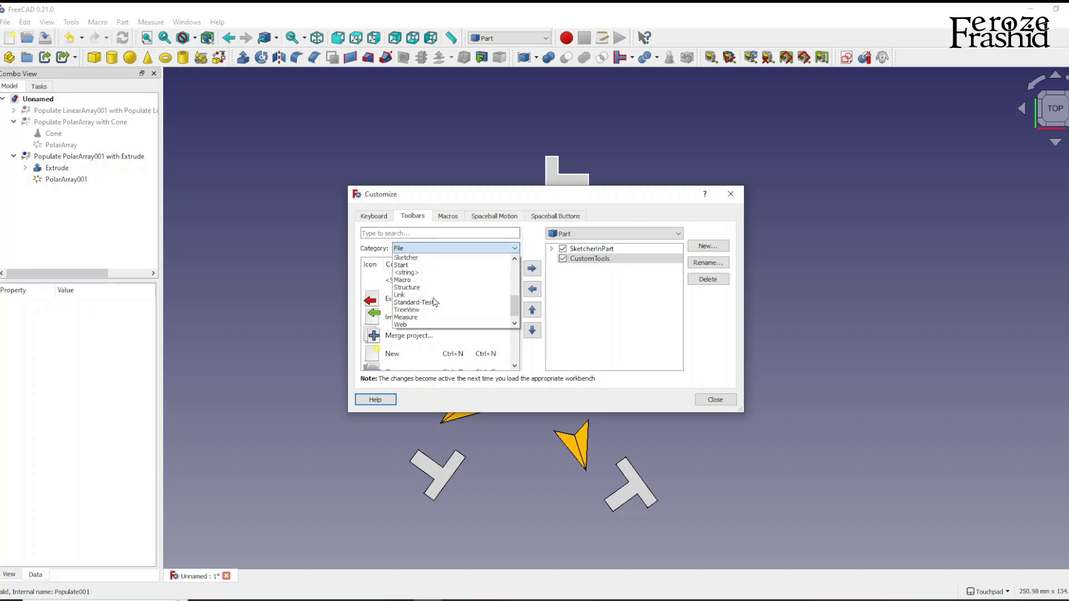
scroll(435, 302, up, 1)
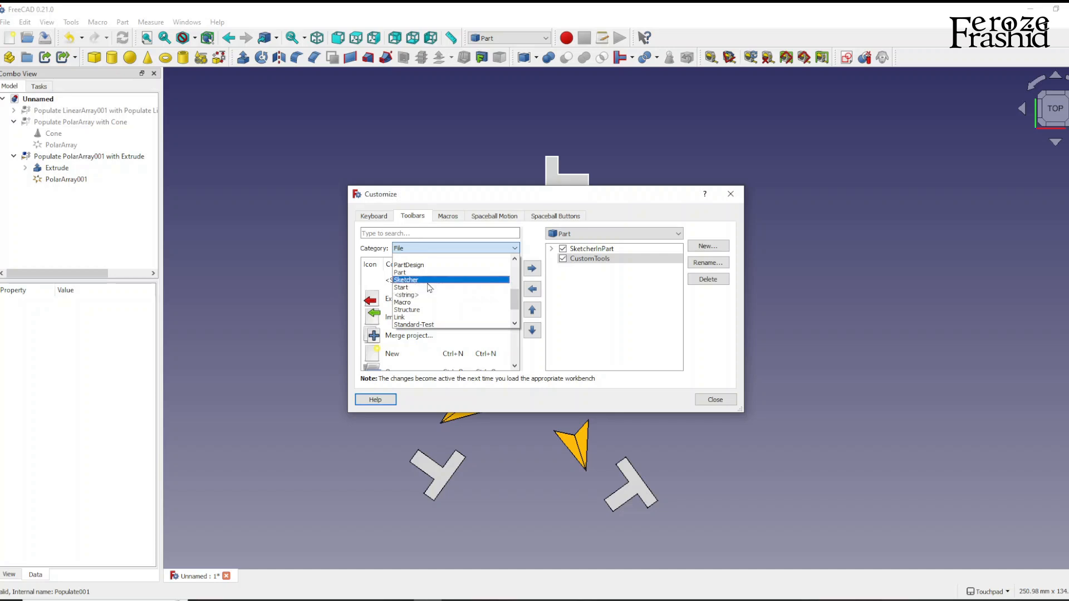
click(430, 280)
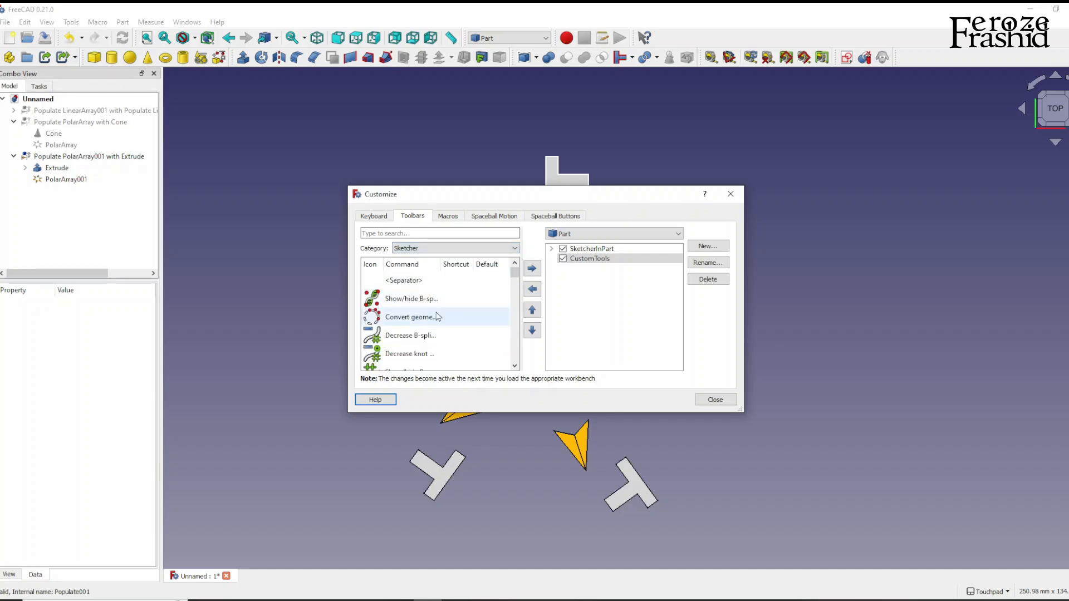
Look through the Sketcher commands to find Create sketch.
scroll(435, 318, up, 3)
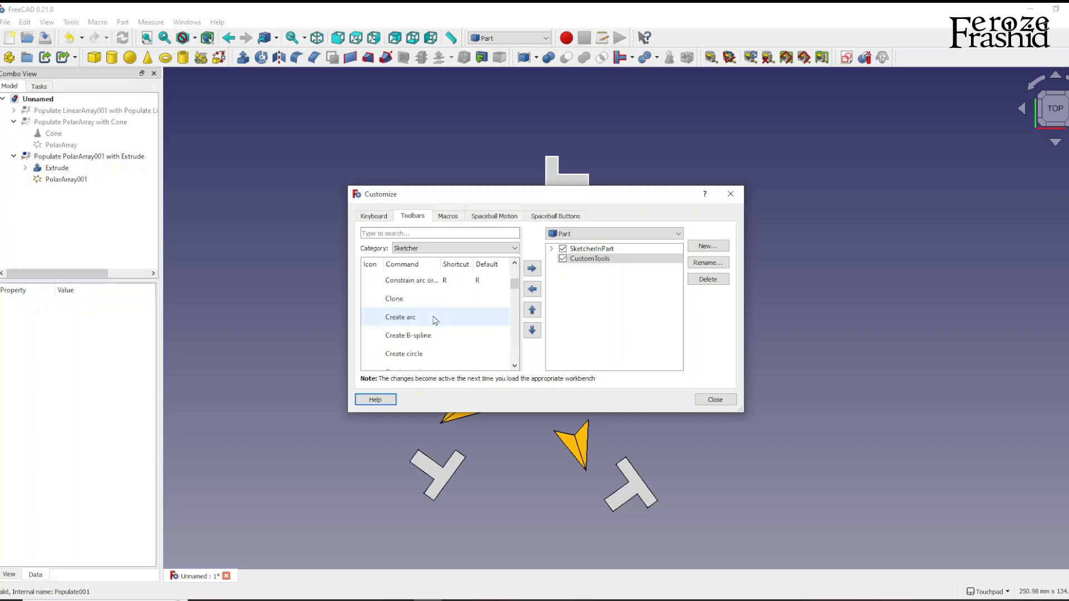
scroll(440, 341, down, 5)
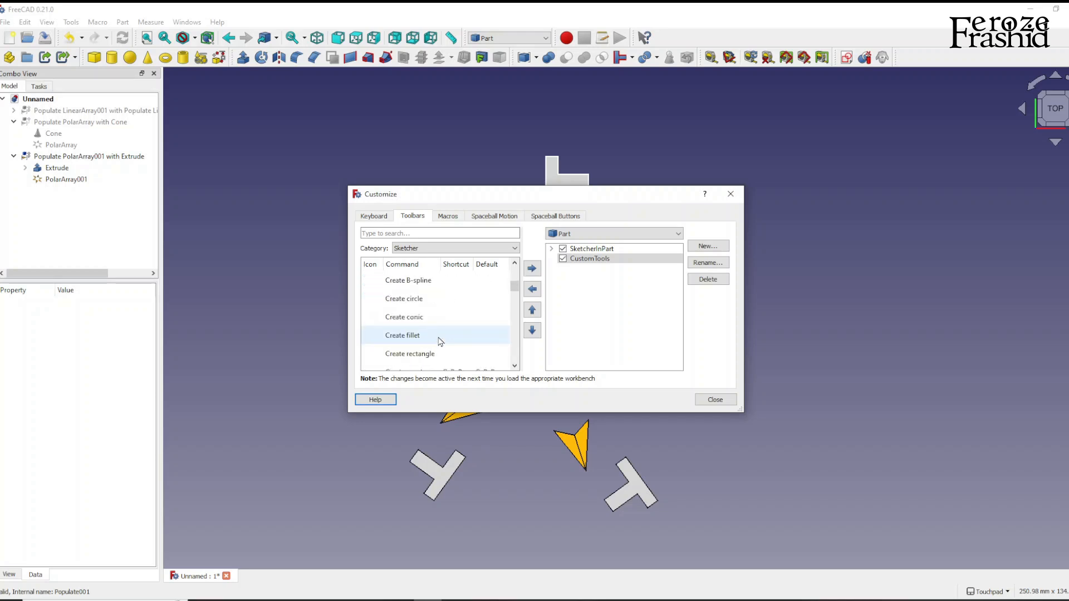
scroll(440, 341, up, 5)
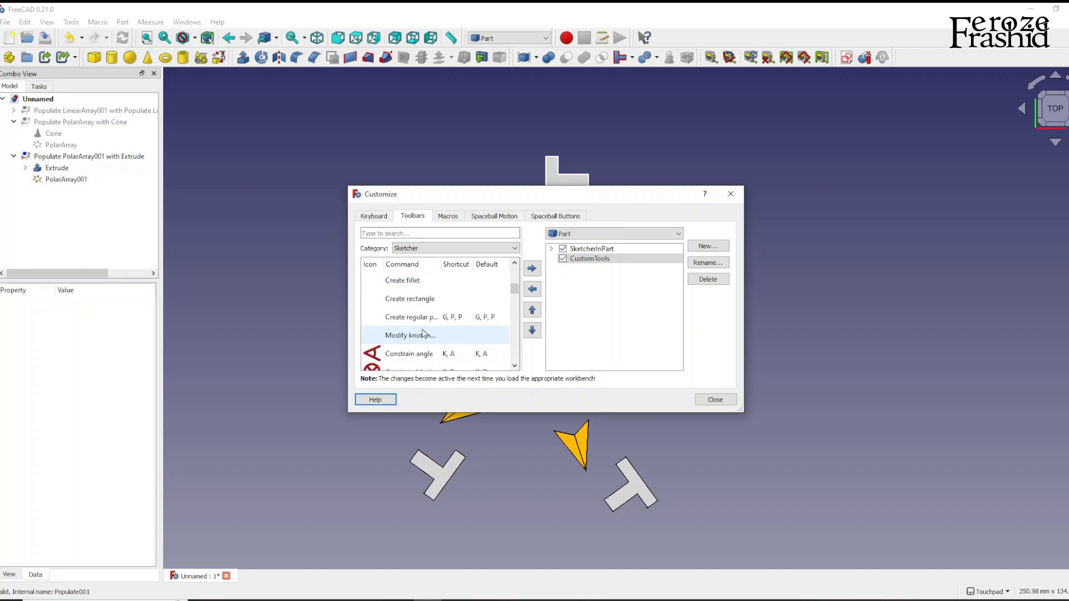
scroll(424, 333, down, 5)
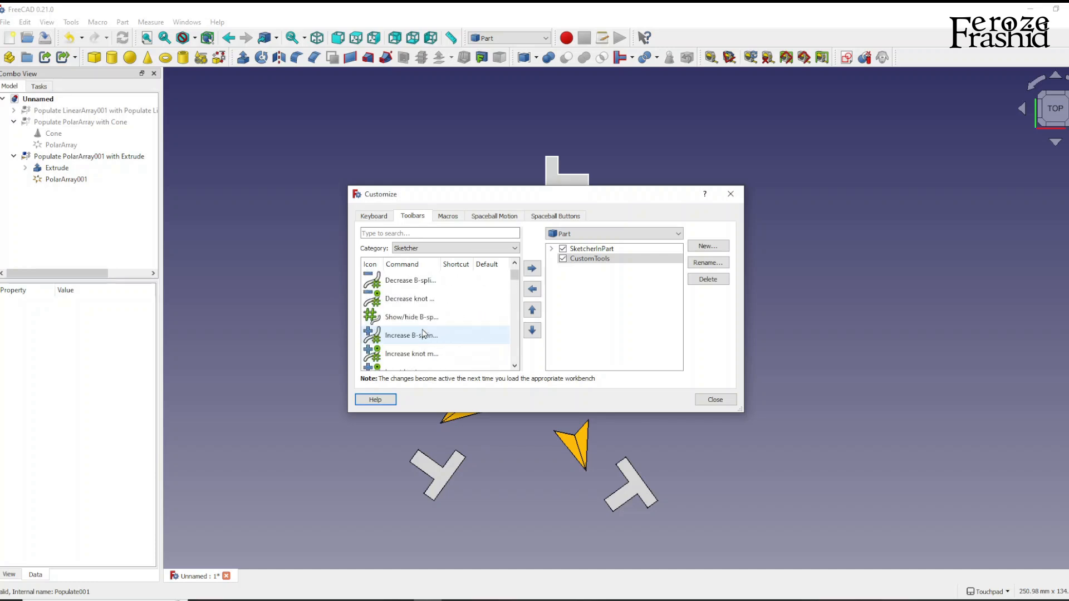
scroll(423, 331, down, 6)
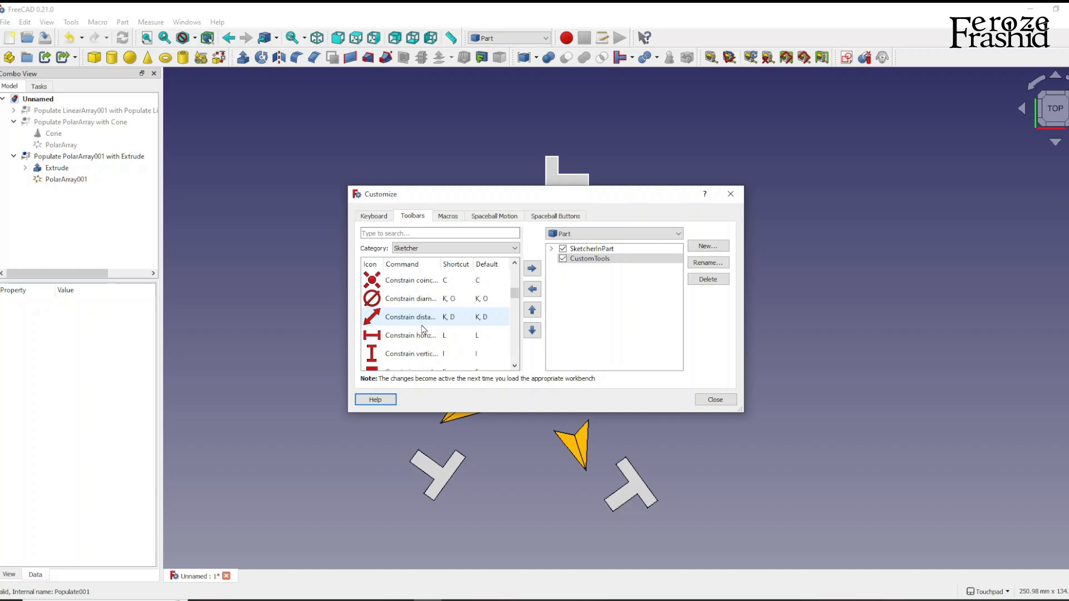
scroll(423, 330, down, 7)
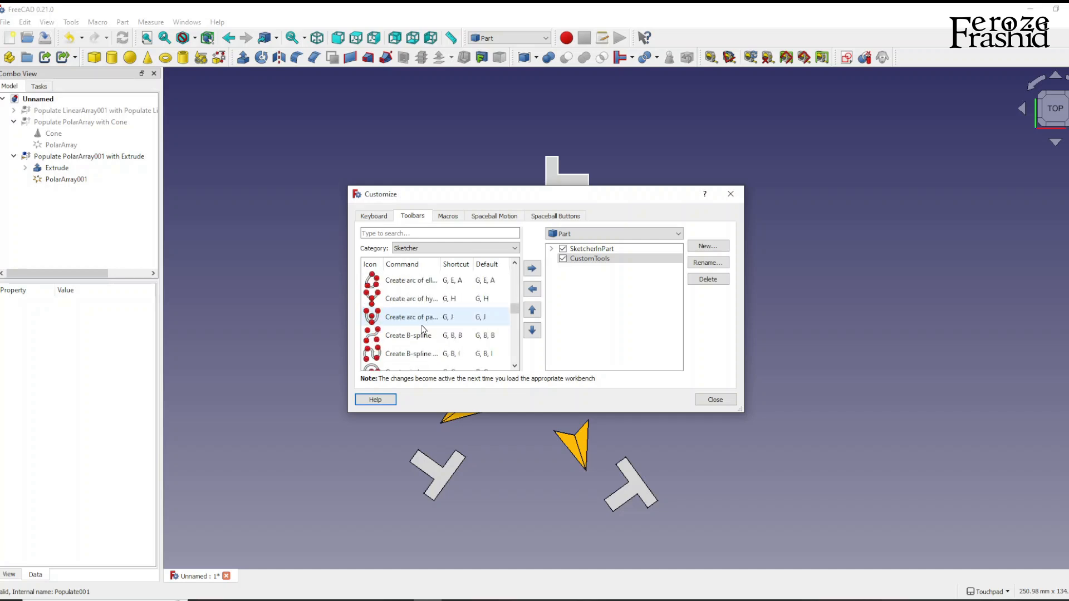
scroll(424, 330, down, 2)
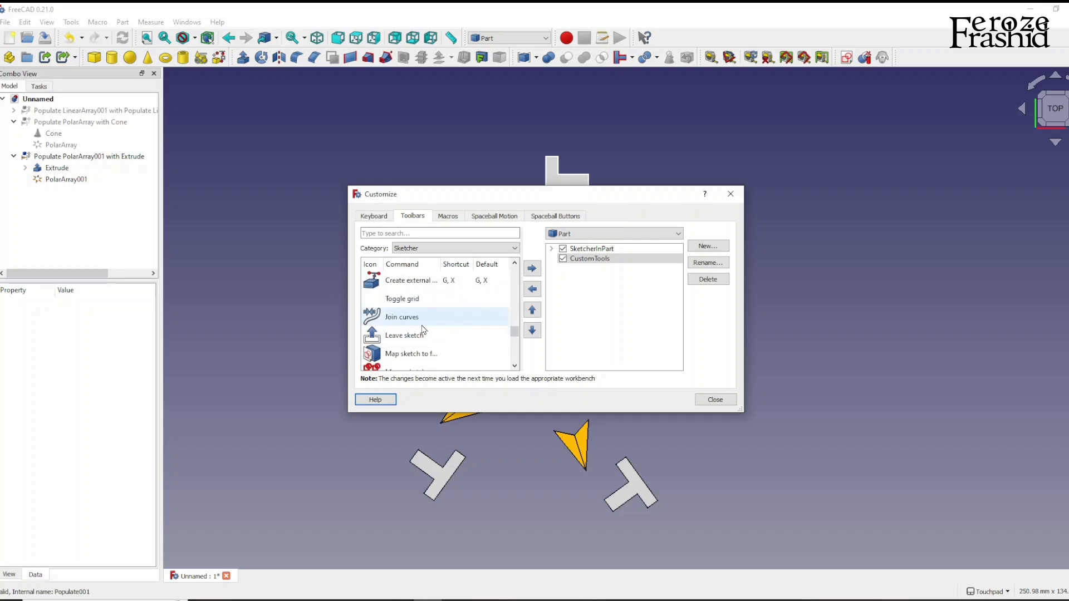
scroll(423, 331, down, 1)
scroll(423, 330, up, 2)
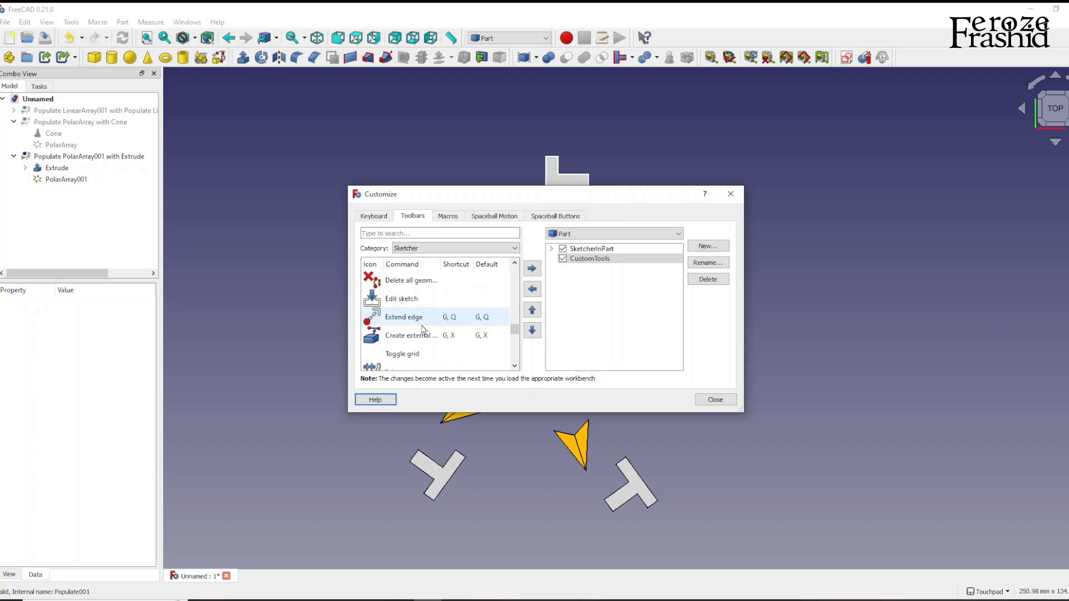
scroll(423, 329, down, 5)
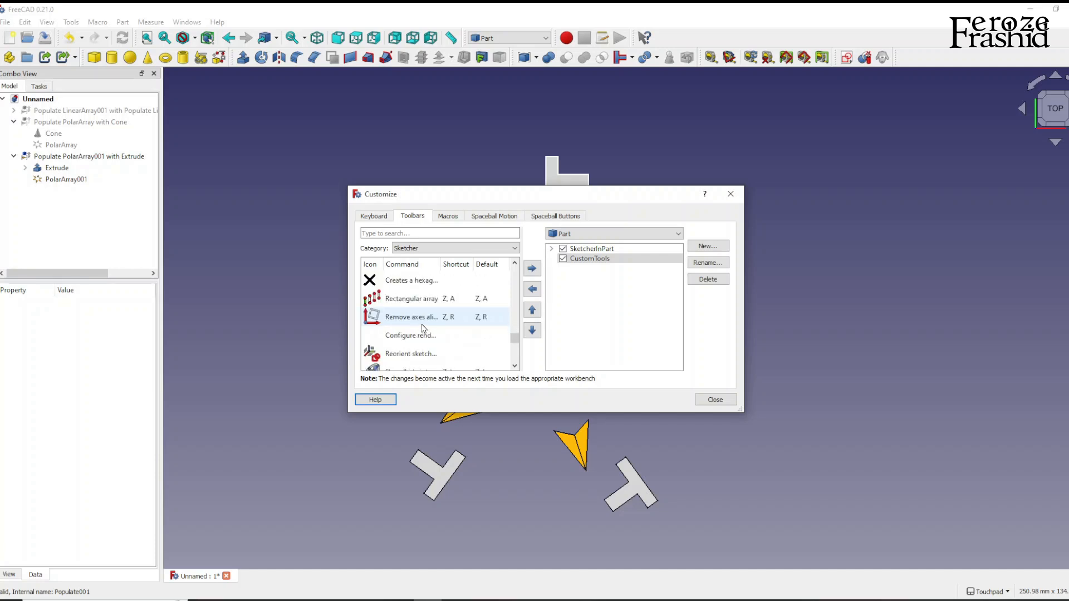
scroll(423, 329, up, 1)
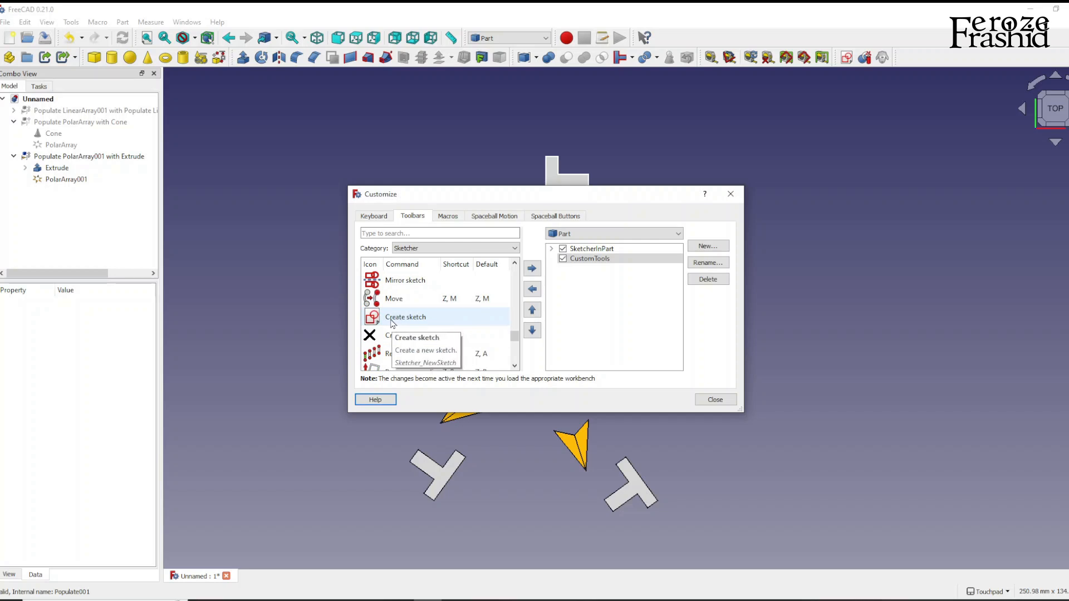
Search for "create sket" and add the Create sketch (Sketcher_NewSketch) command to the CustomTools toolbar.
click(396, 234)
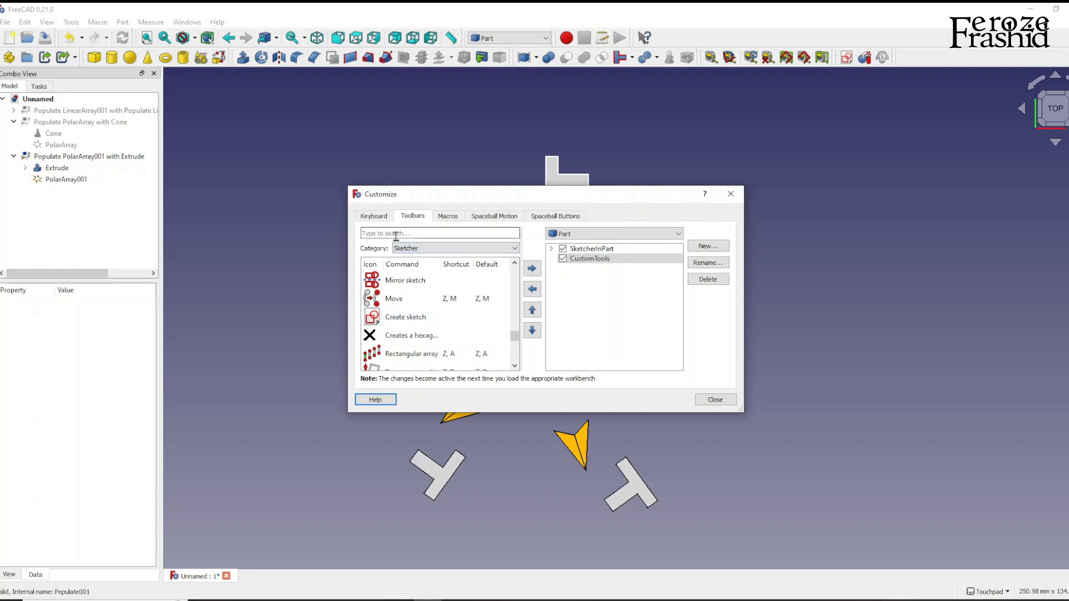
text(create sket)
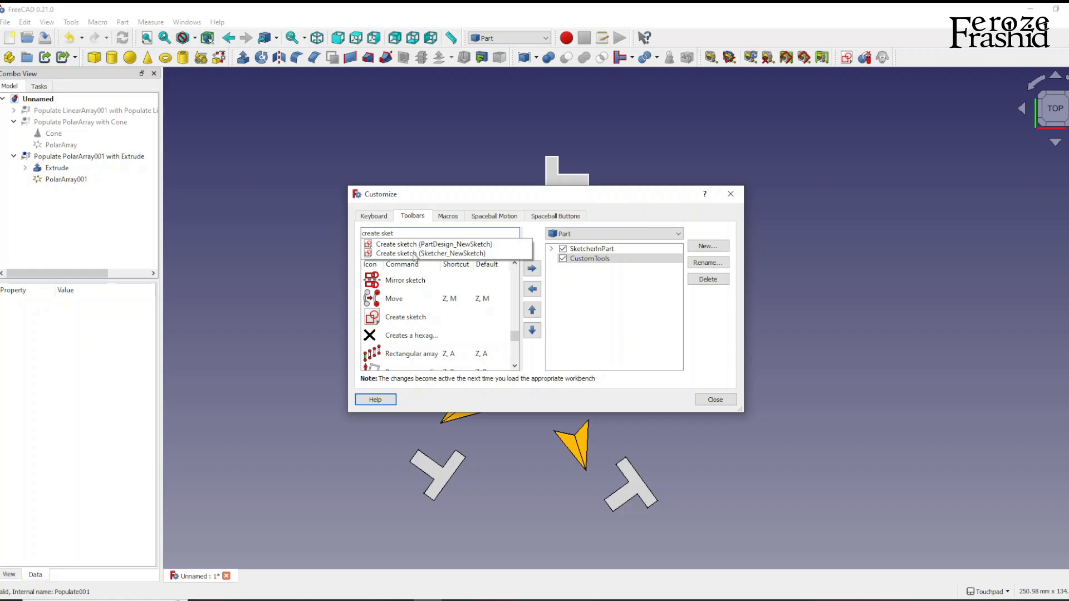
click(444, 254)
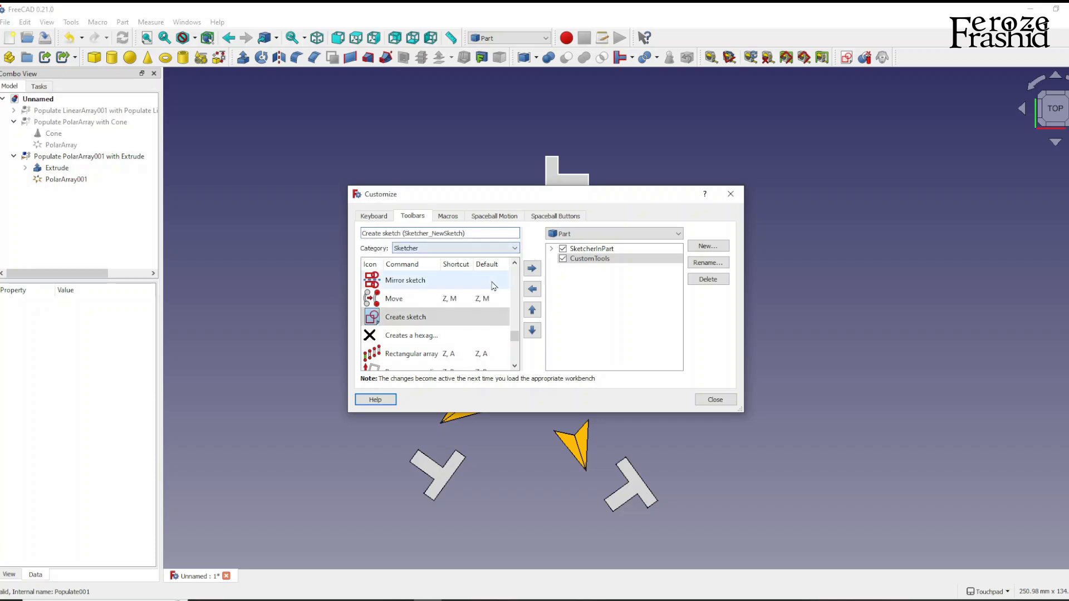
click(530, 273)
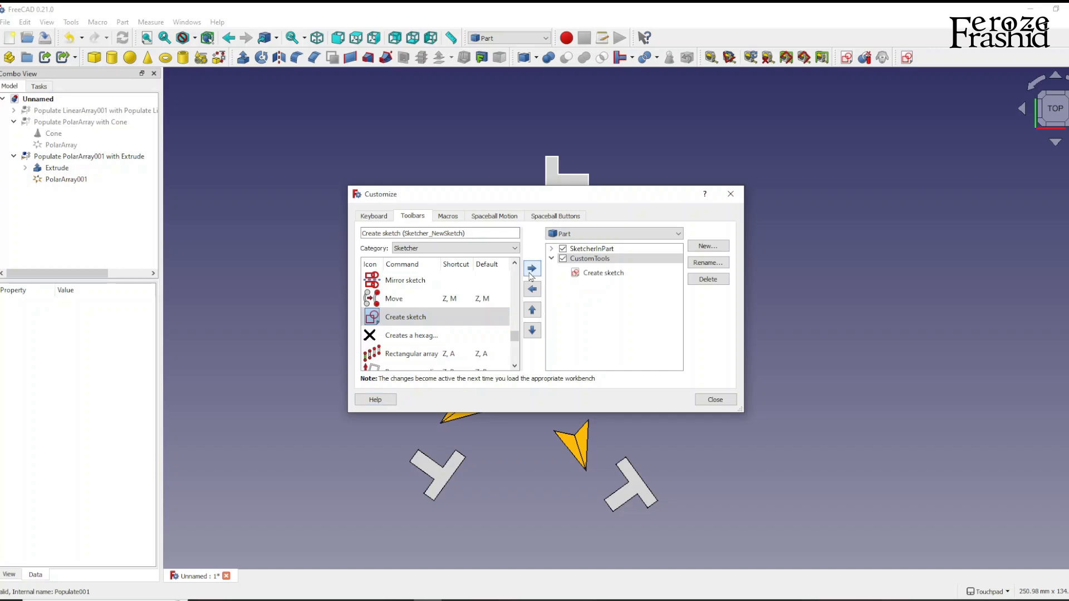
click(605, 261)
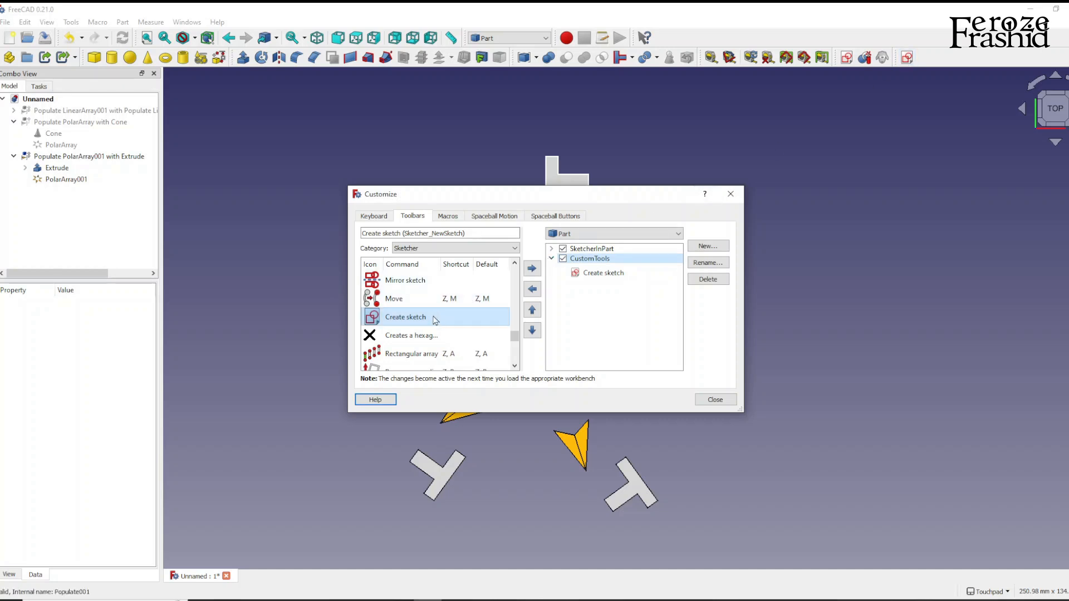
List the commands of the PartDesign category and find the sub-object(s) shape binder command.
scroll(446, 326, up, 3)
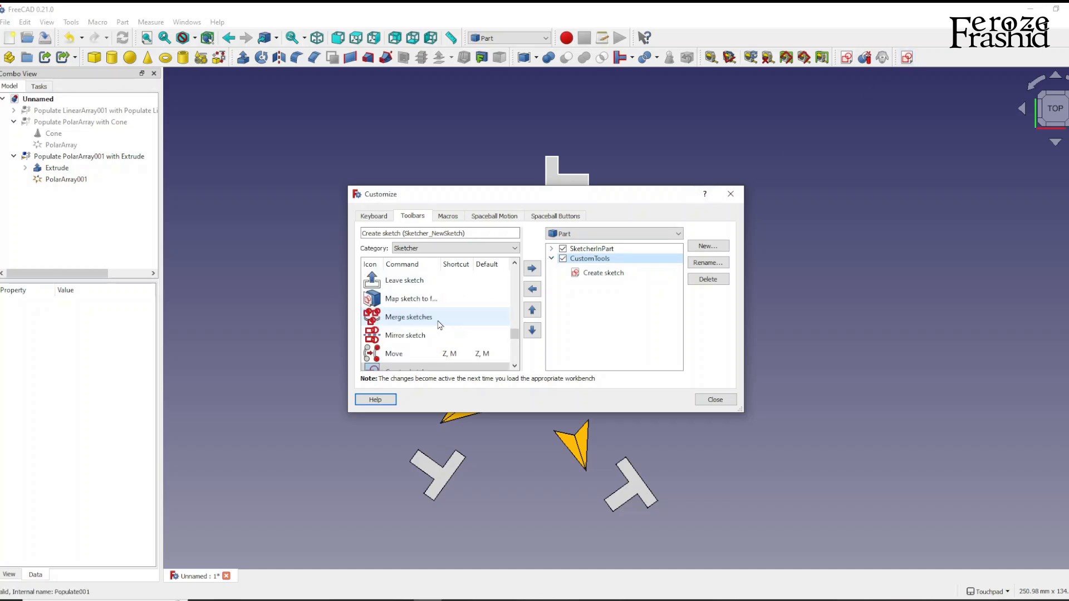
scroll(440, 325, down, 5)
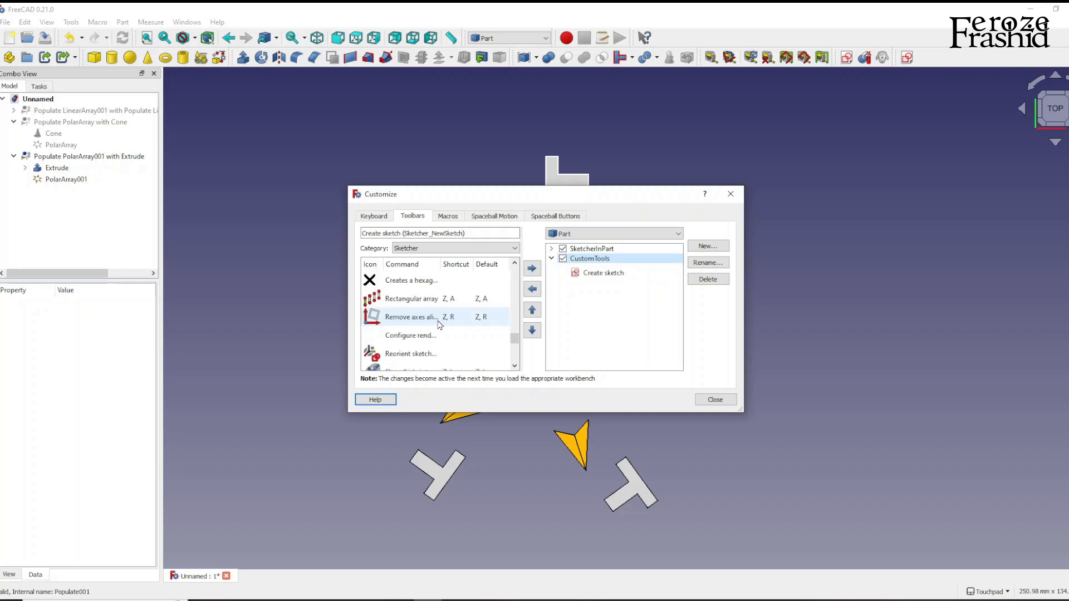
click(441, 248)
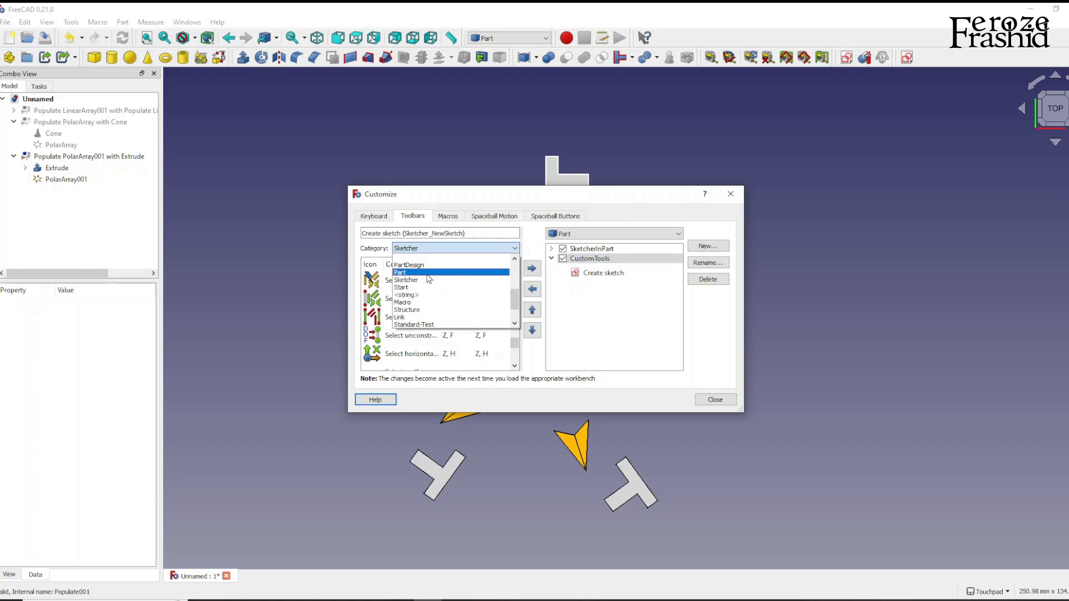
click(427, 267)
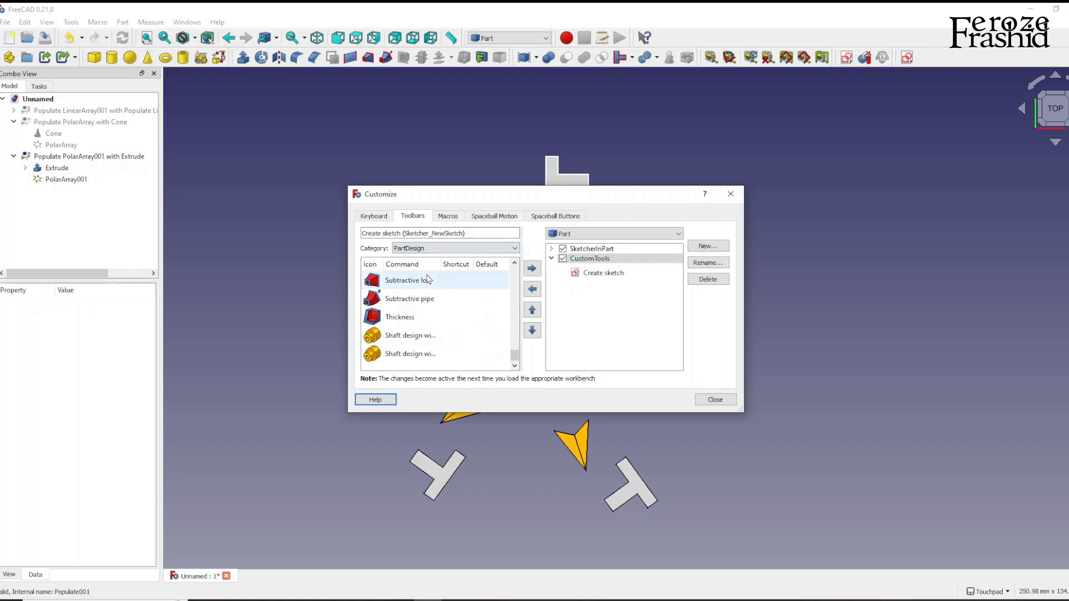
scroll(421, 324, up, 1)
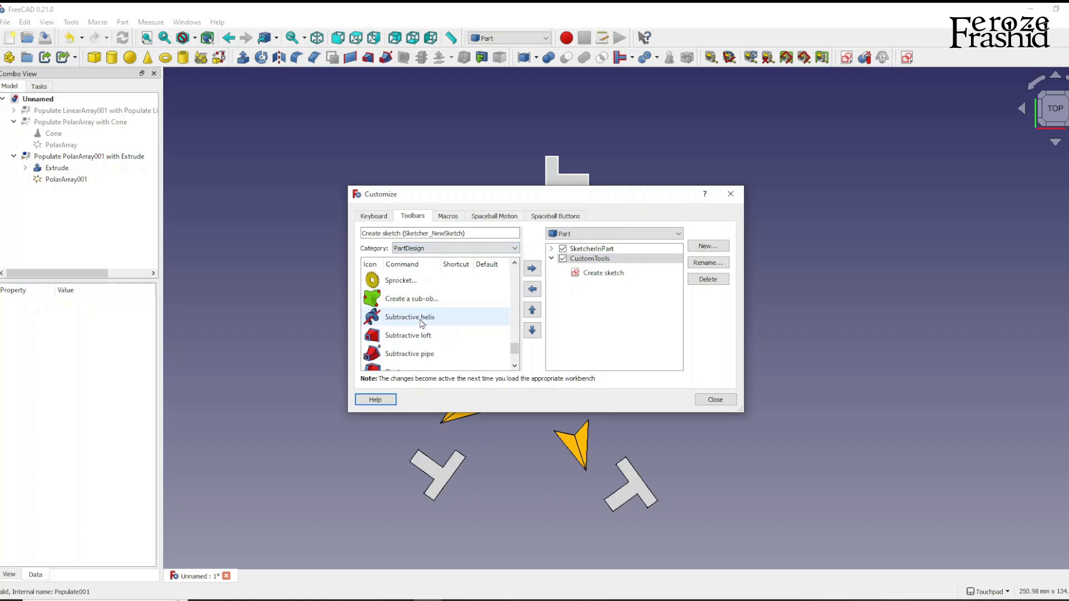
scroll(418, 317, up, 1)
scroll(416, 318, down, 1)
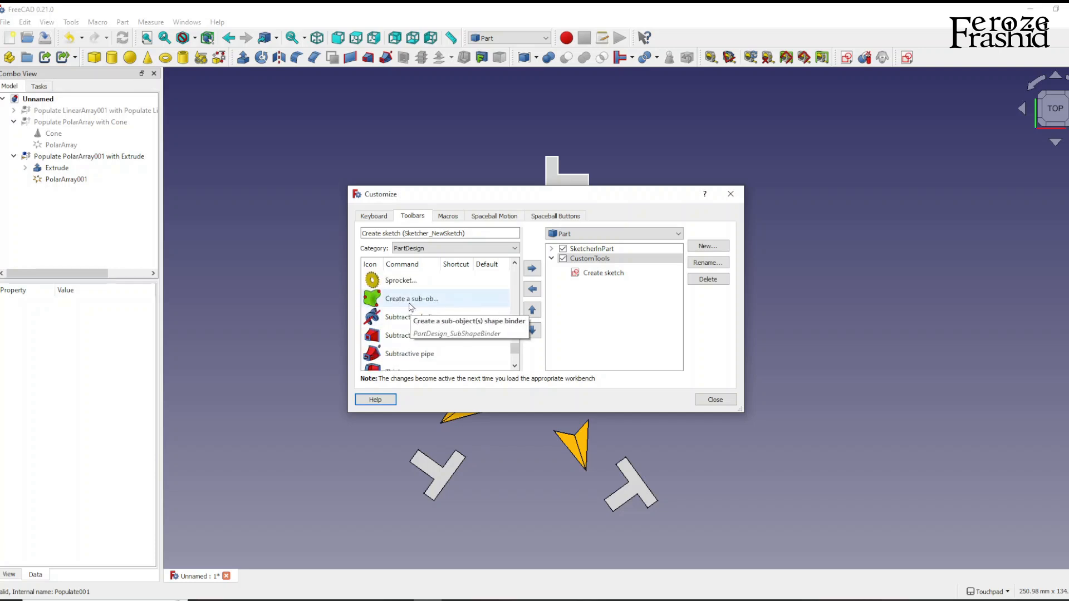
Expand the SketcherInPart toolbar and add the Create a sub-object(s) shape binder command to it.
click(557, 251)
click(552, 249)
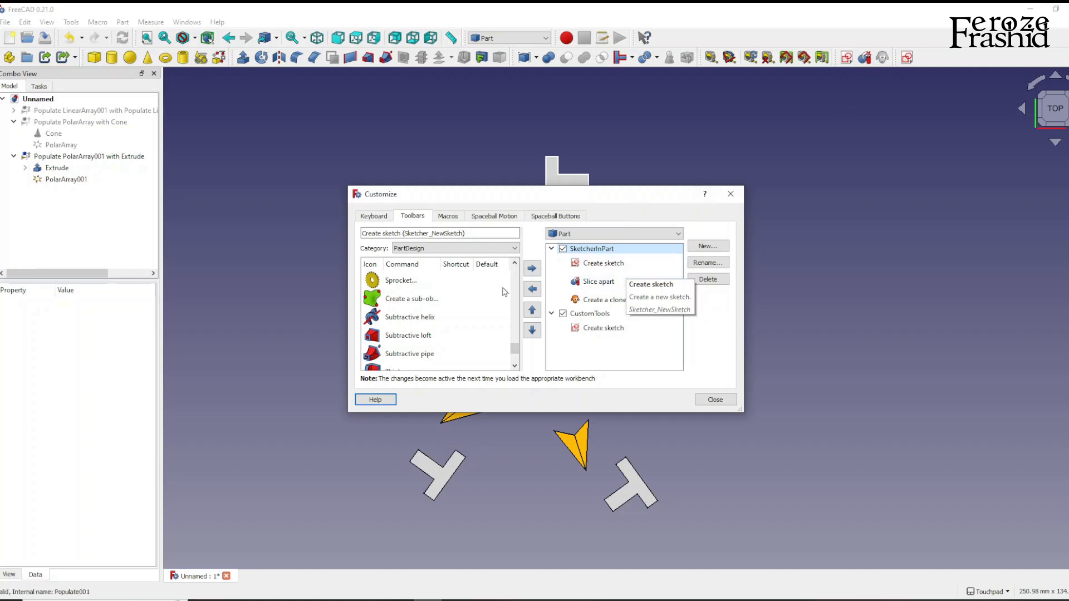
click(414, 302)
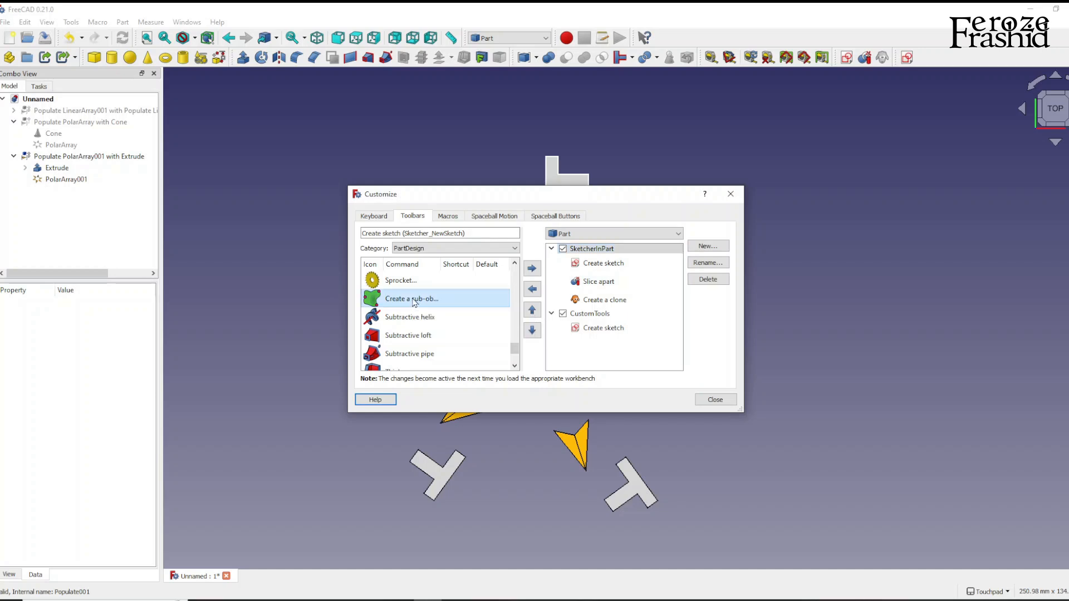
click(534, 270)
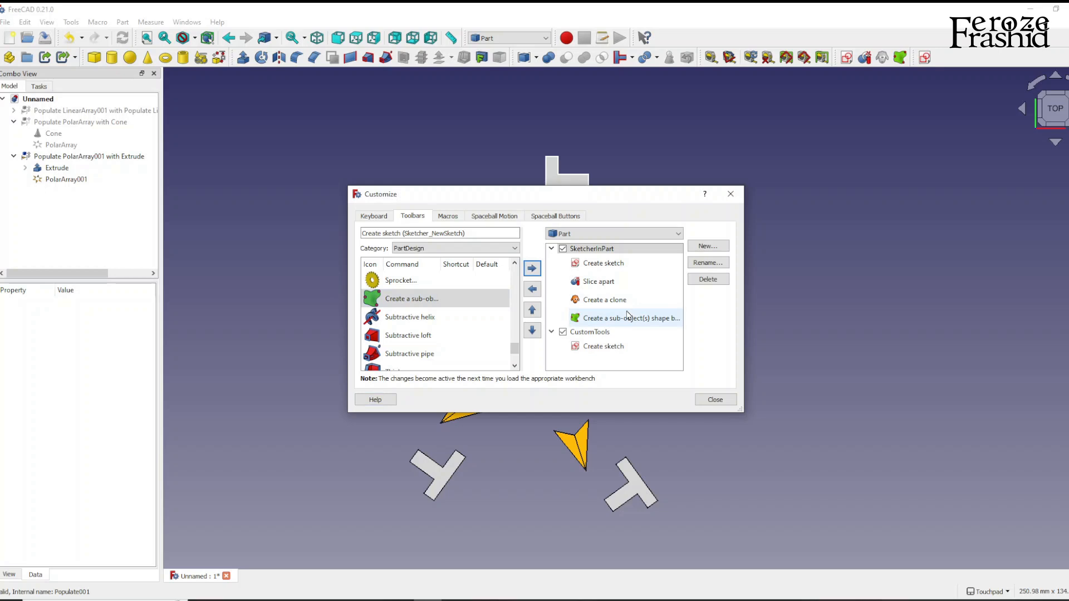
Delete the CustomTools toolbar and close the customization settings.
click(599, 333)
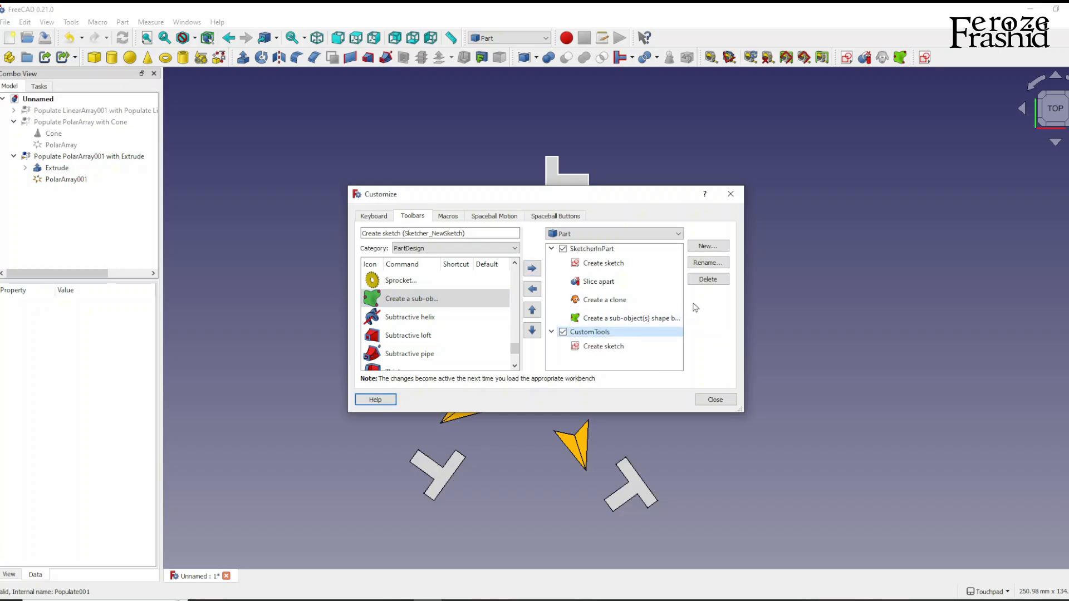
click(693, 281)
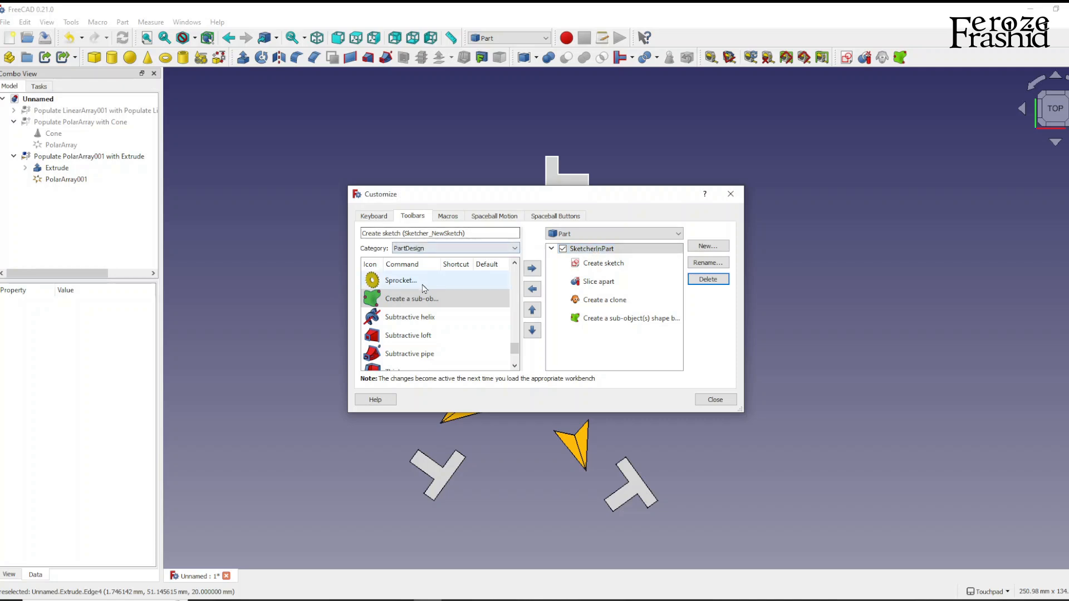
scroll(437, 294, up, 2)
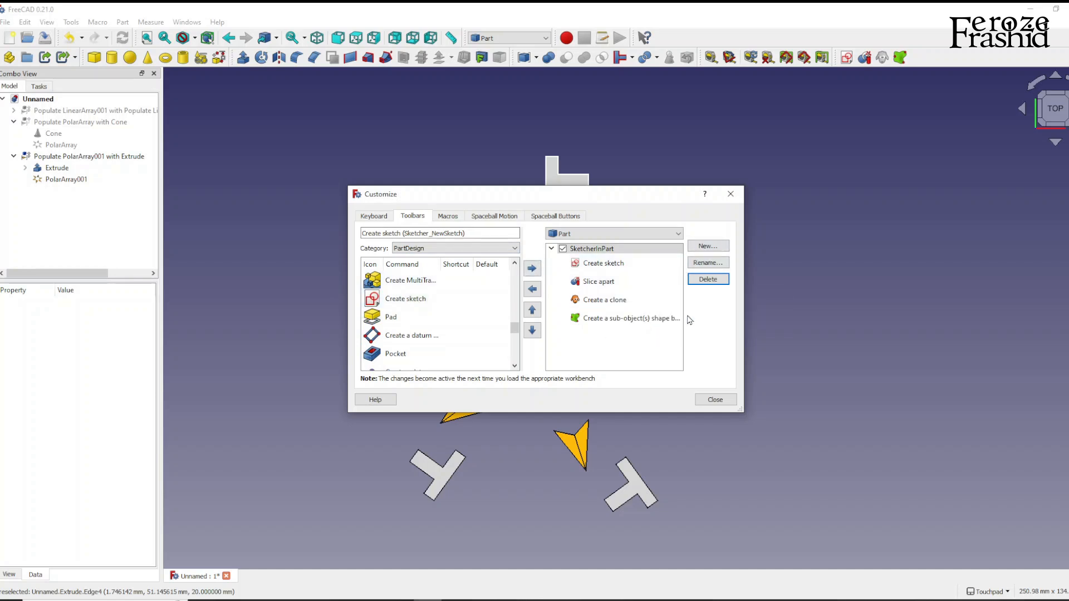
click(716, 400)
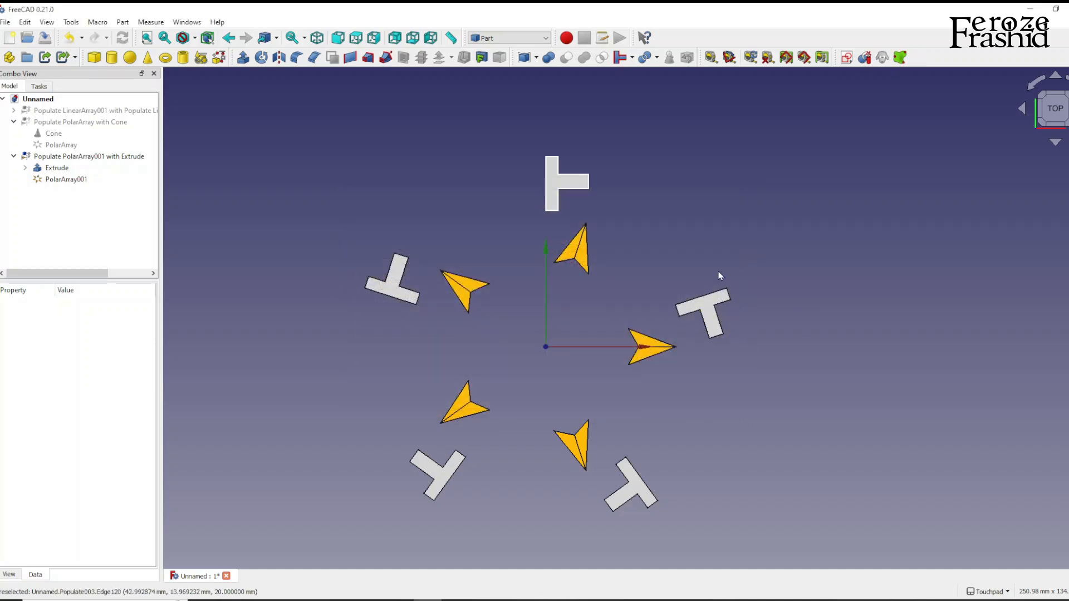
scroll(755, 156, down, 1)
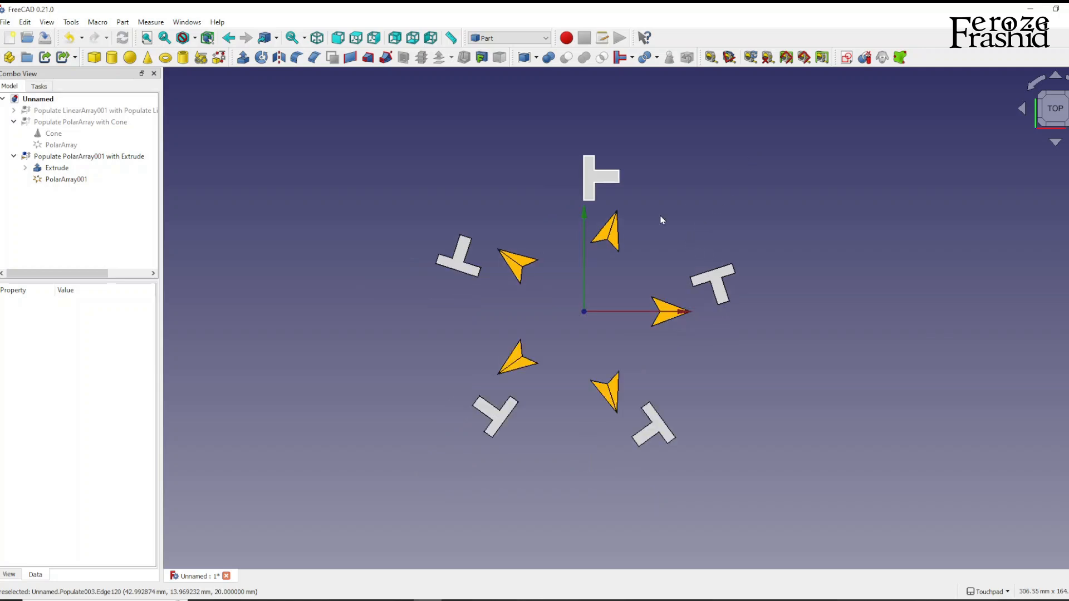
scroll(593, 297, up, 1)
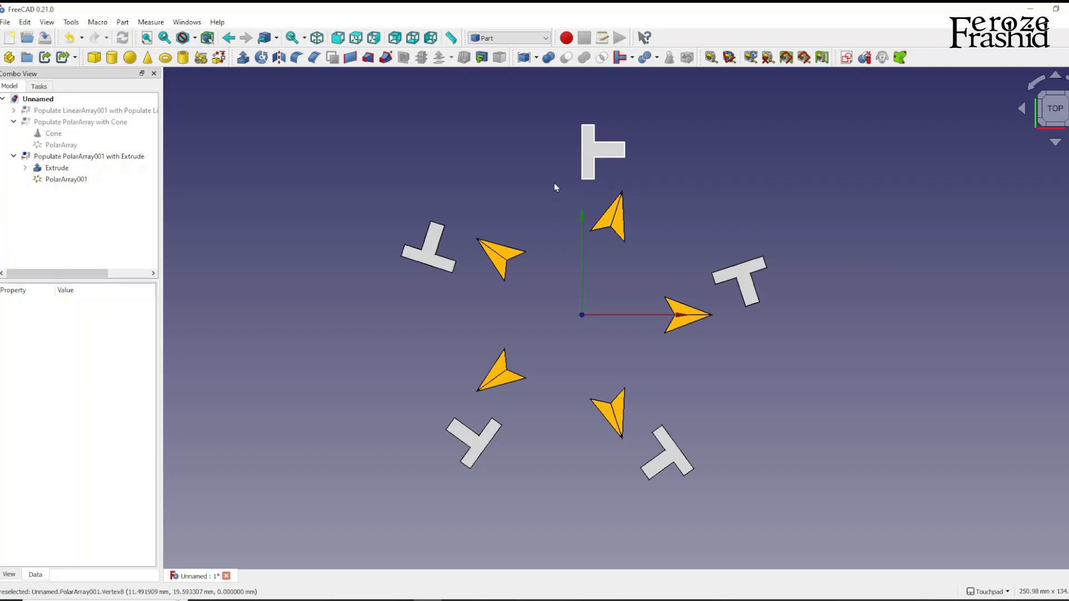
scroll(559, 187, up, 1)
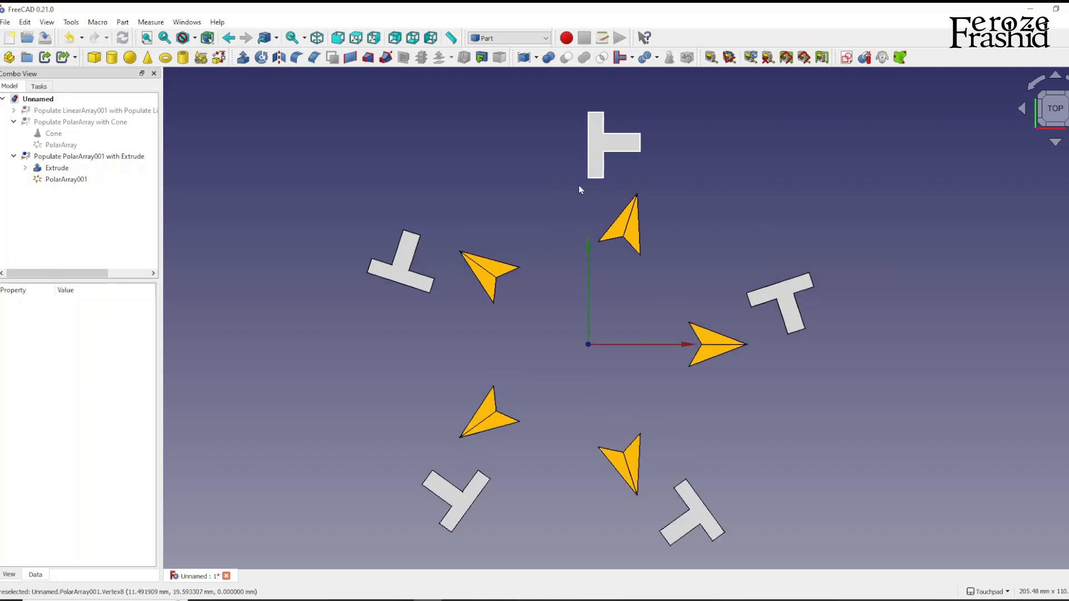